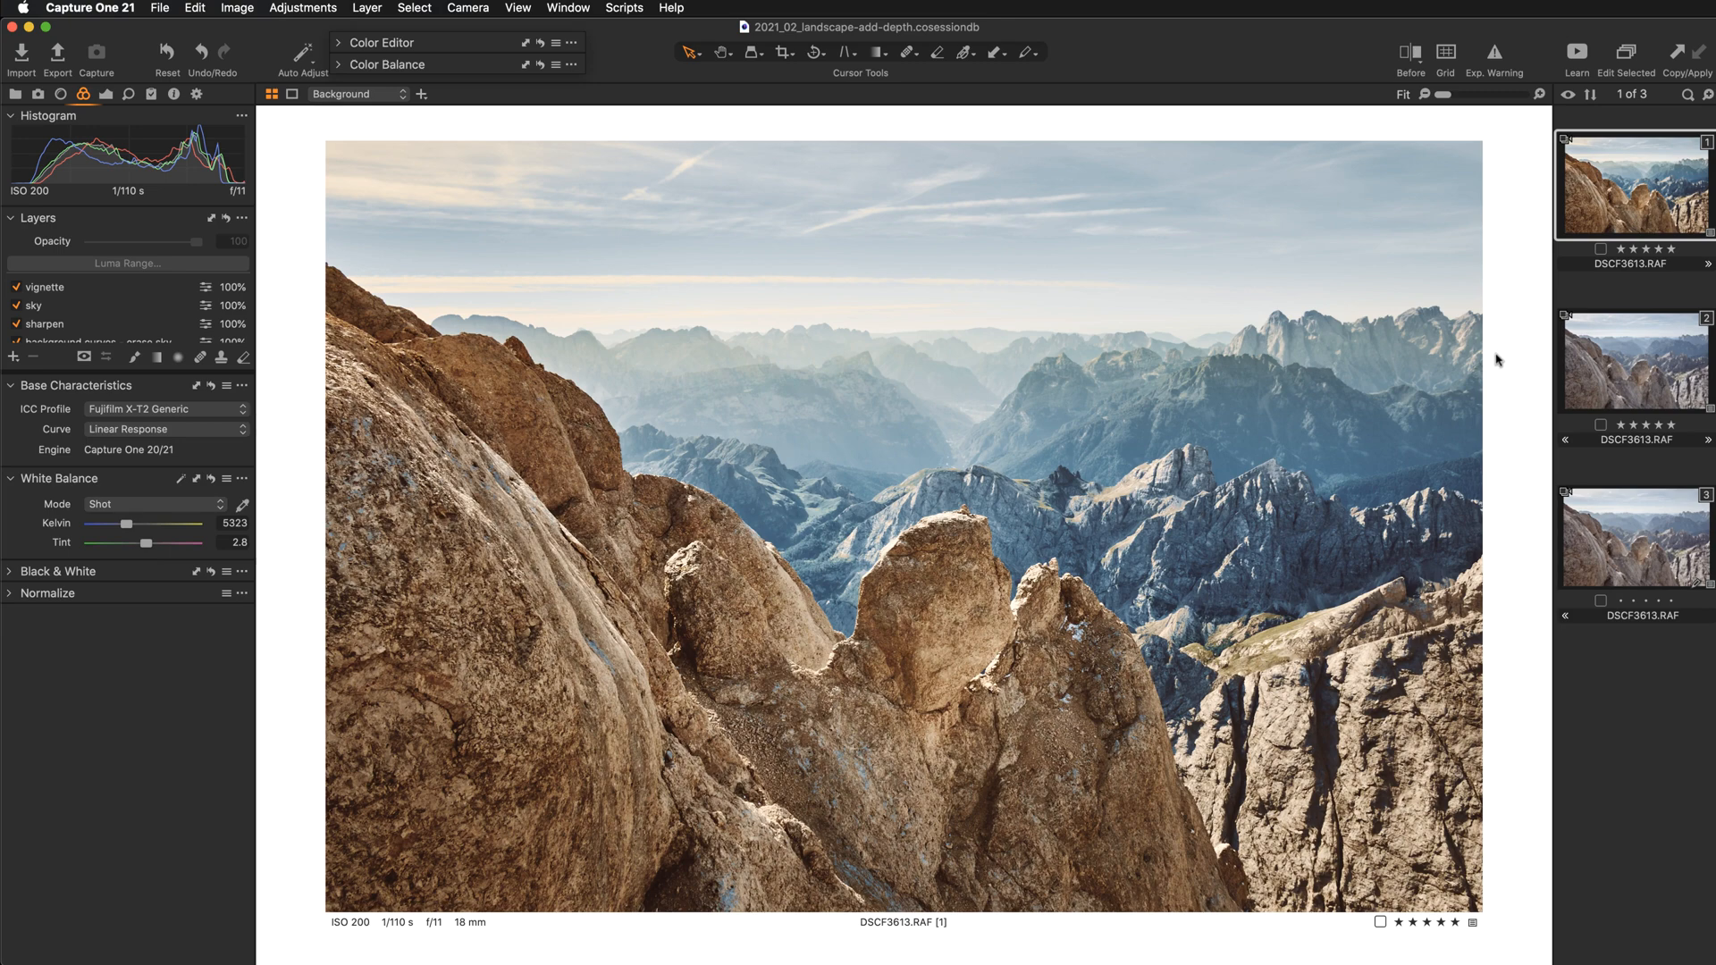
Step: Compare the edited first and third variants of DSCF3613.RAF with their unedited originals
{"action": "key", "text": "y"}
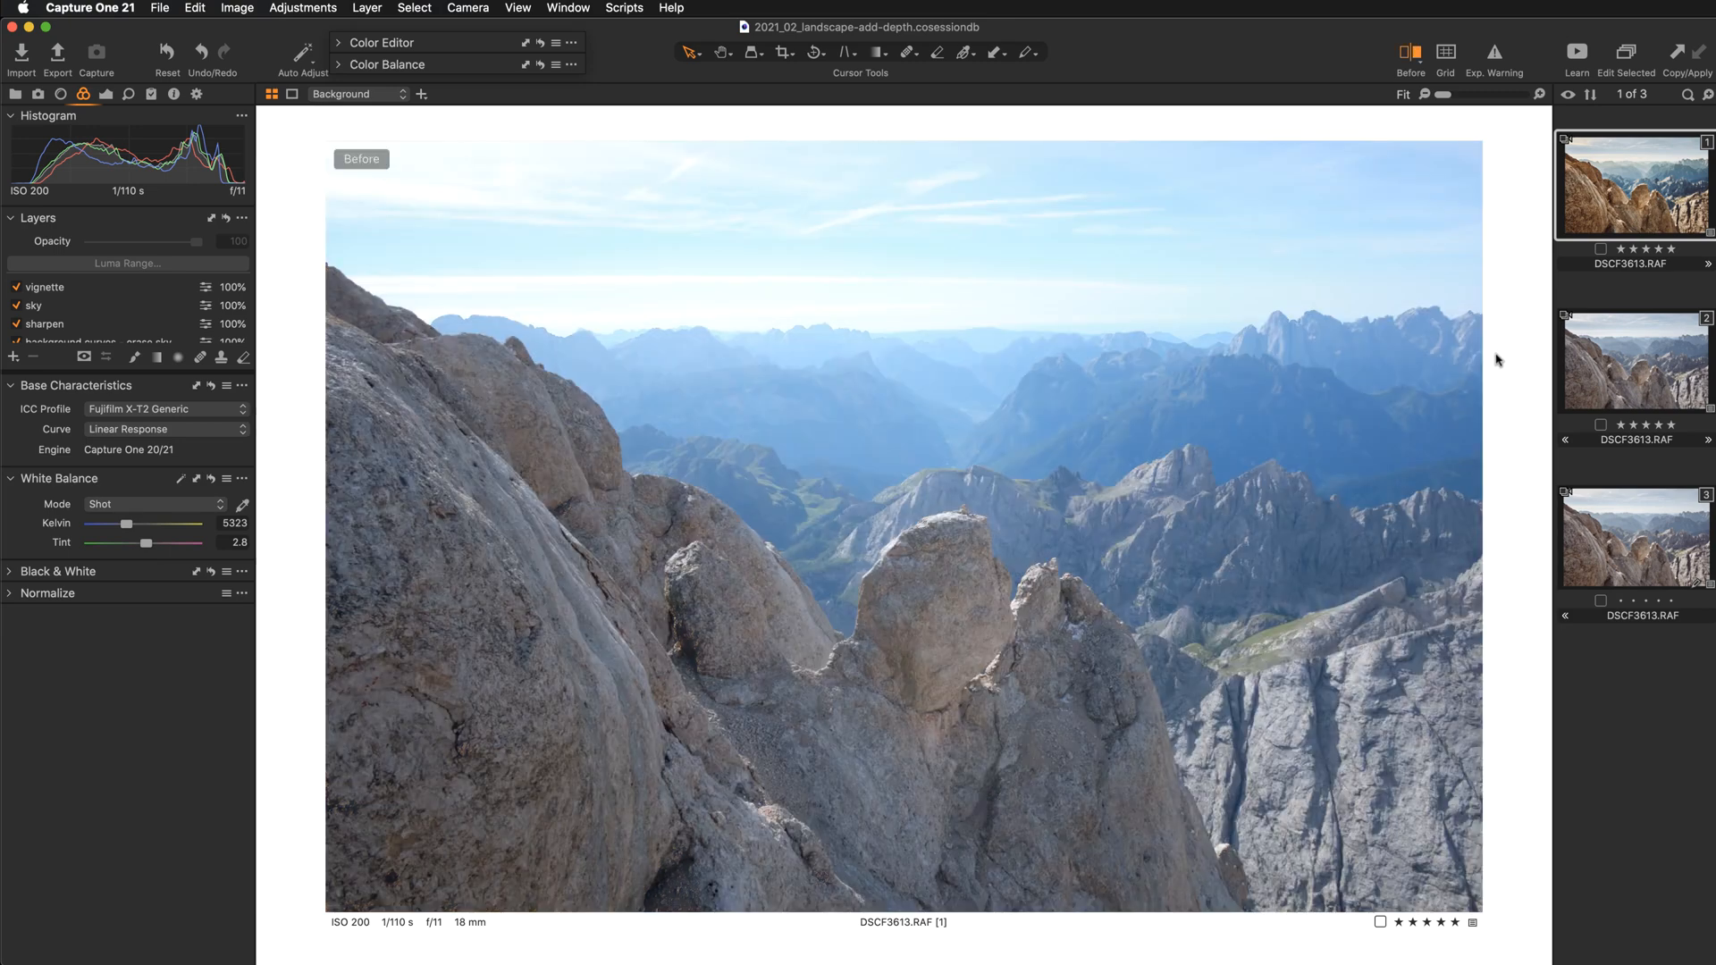
{"action": "left_click", "coordinate": [1606, 517]}
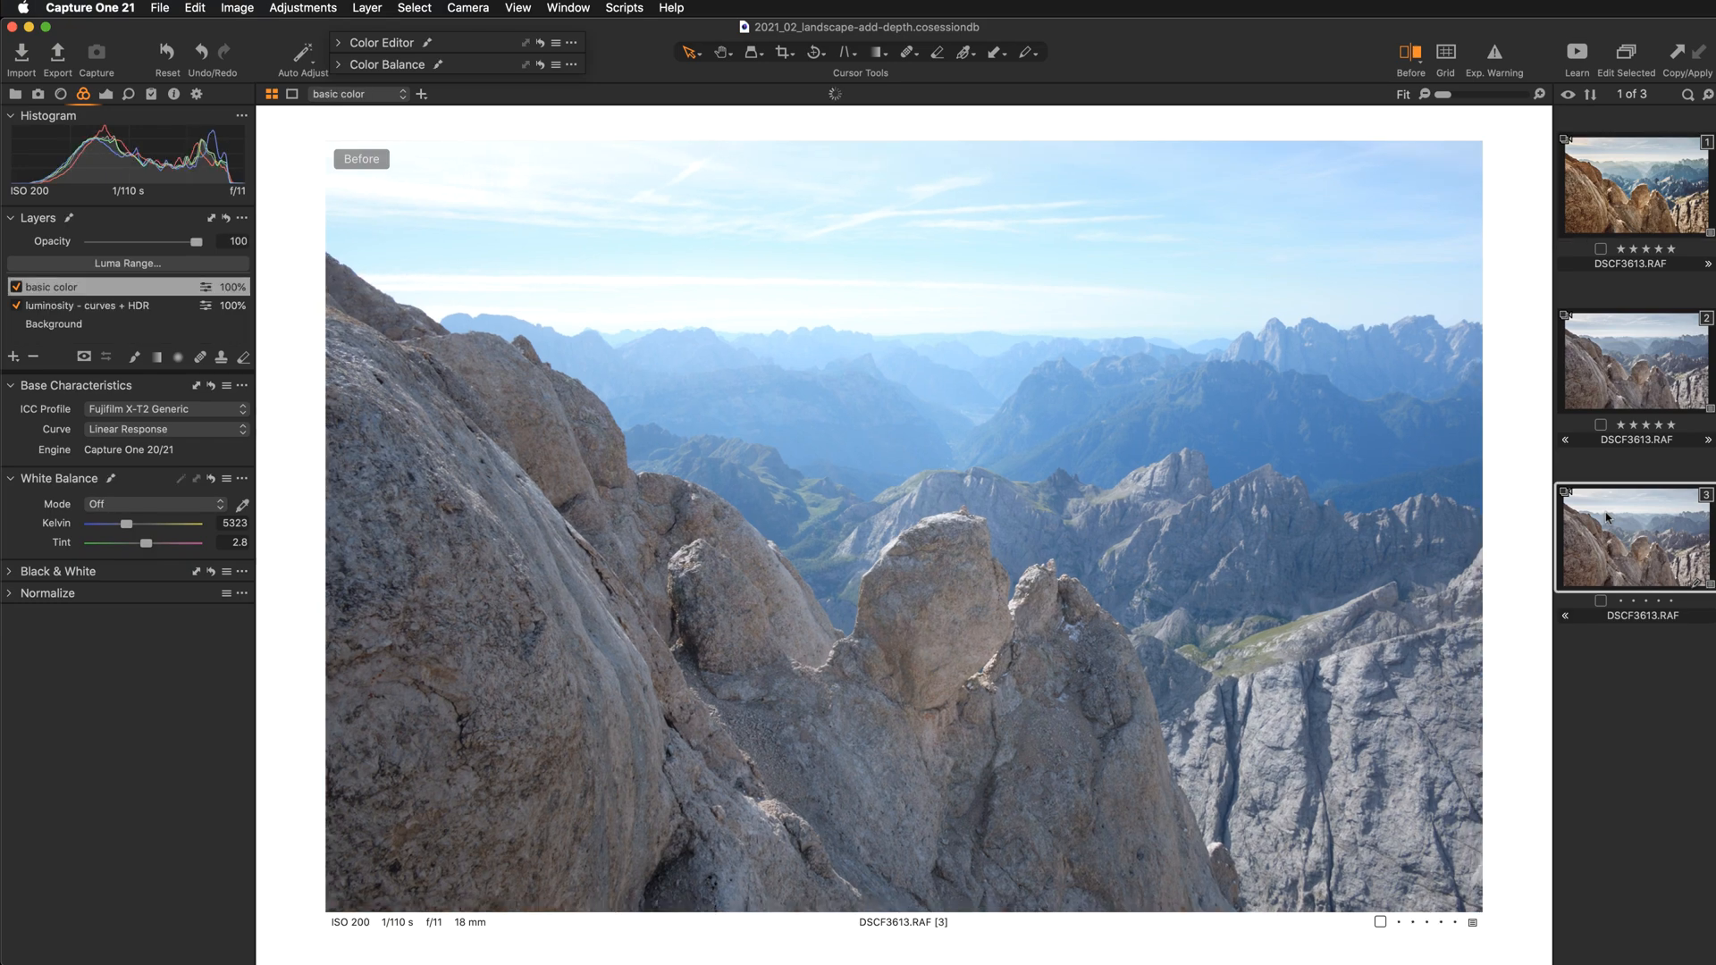
{"action": "key", "text": "y"}
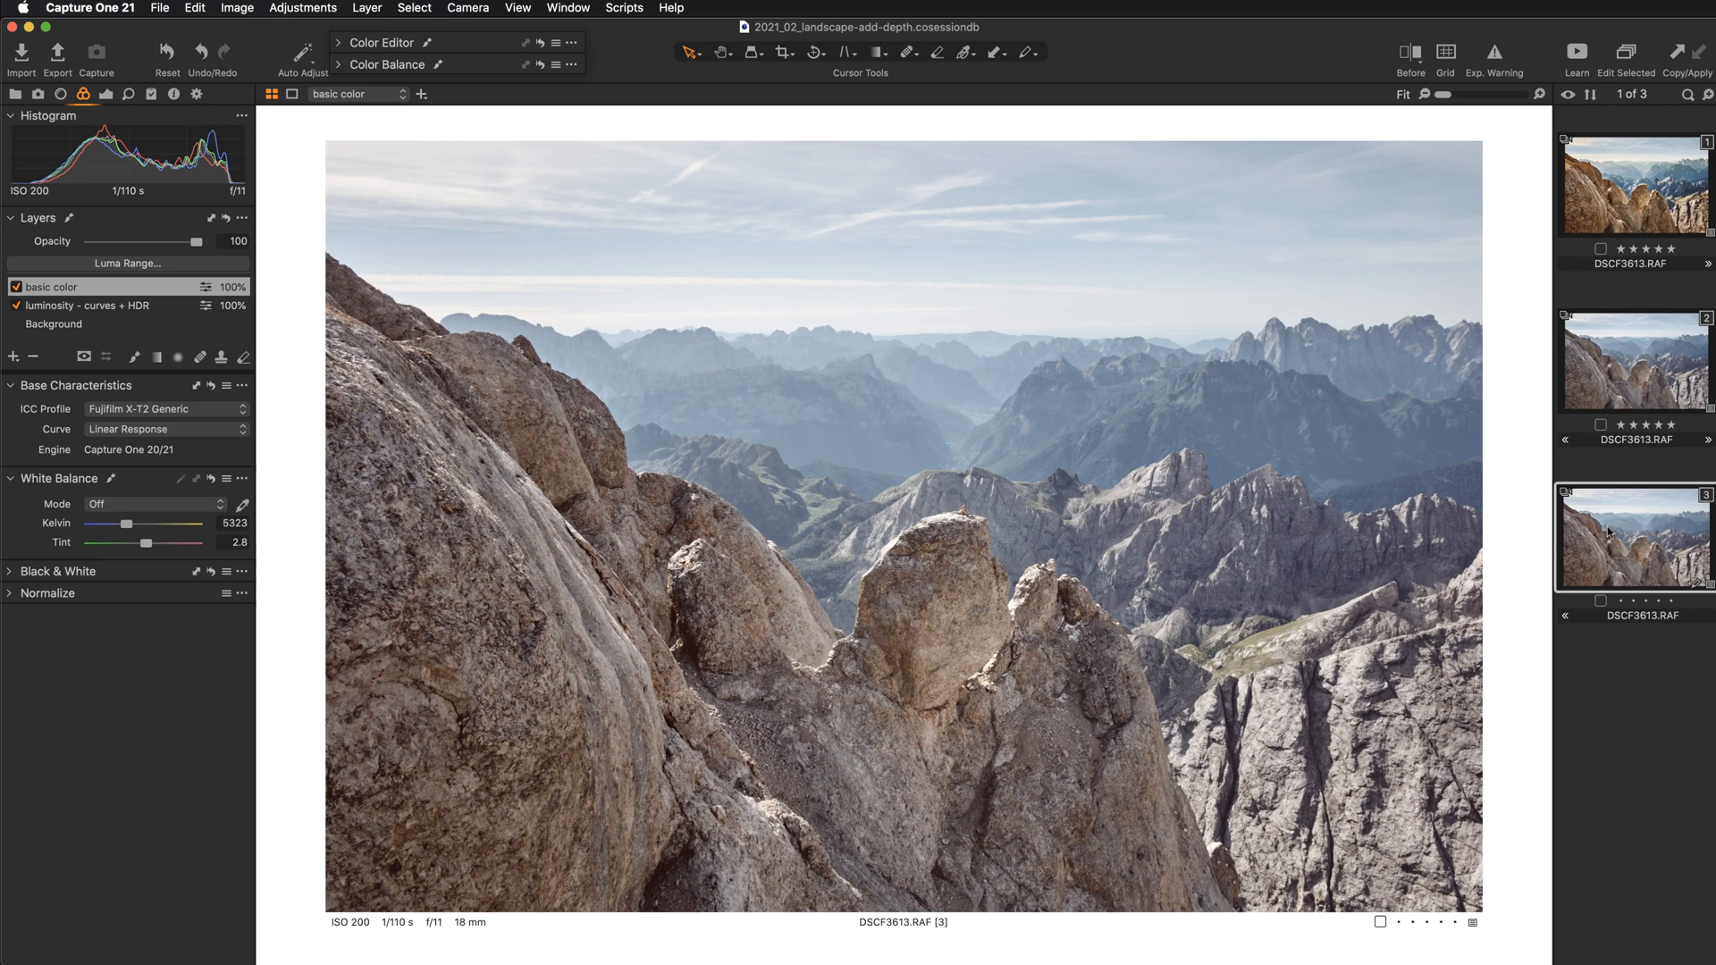
{"action": "key", "text": "y"}
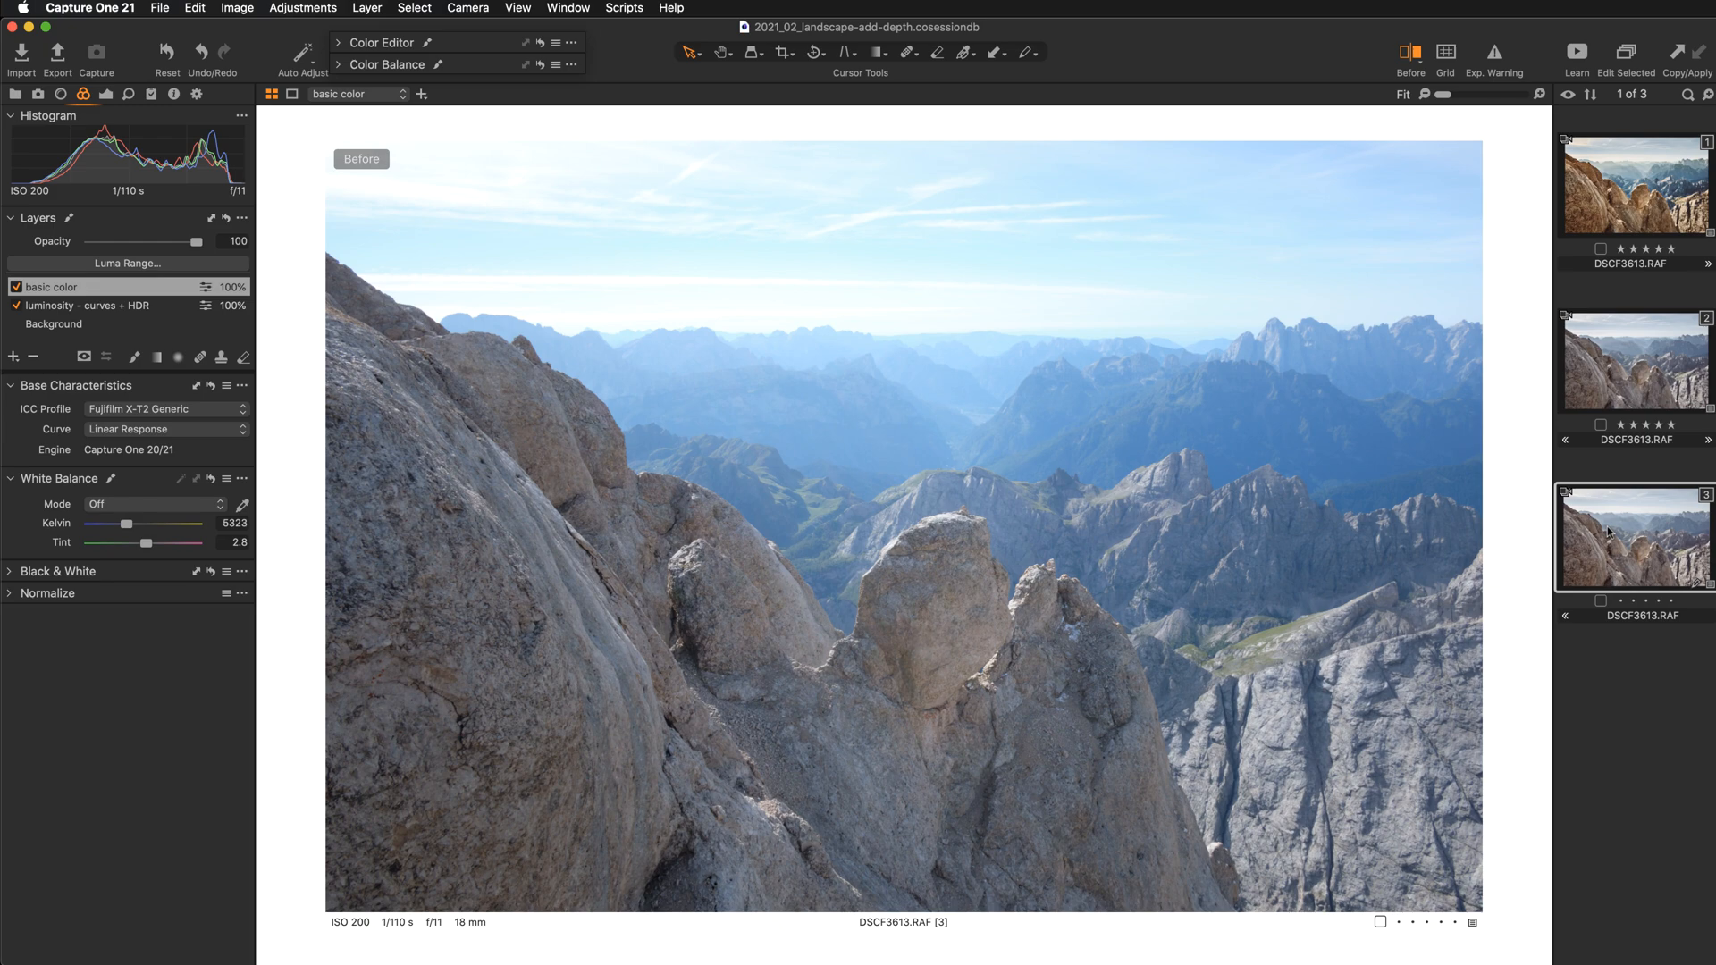
{"action": "key", "text": "y"}
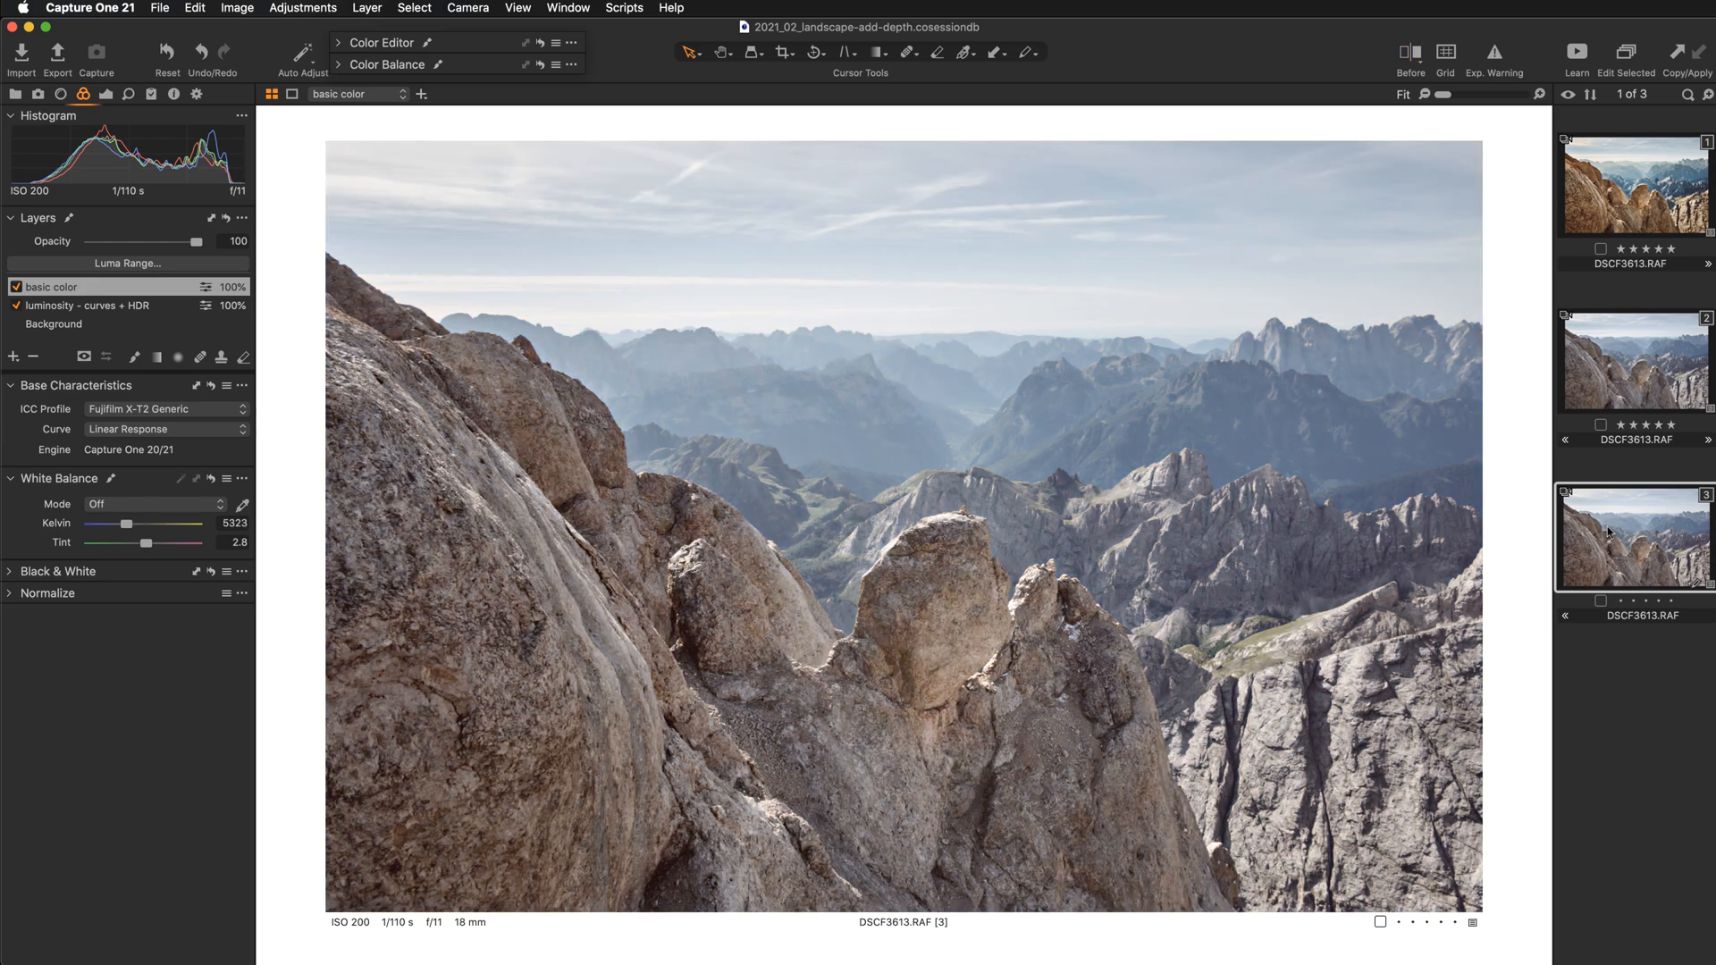
{"action": "key", "text": "y"}
{"action": "key", "text": "y"}
Step: Annotate the photo with freehand lines separating the foreground, background and far background, labelling the zones F, B and FB
{"action": "key", "text": "ctrl+5"}
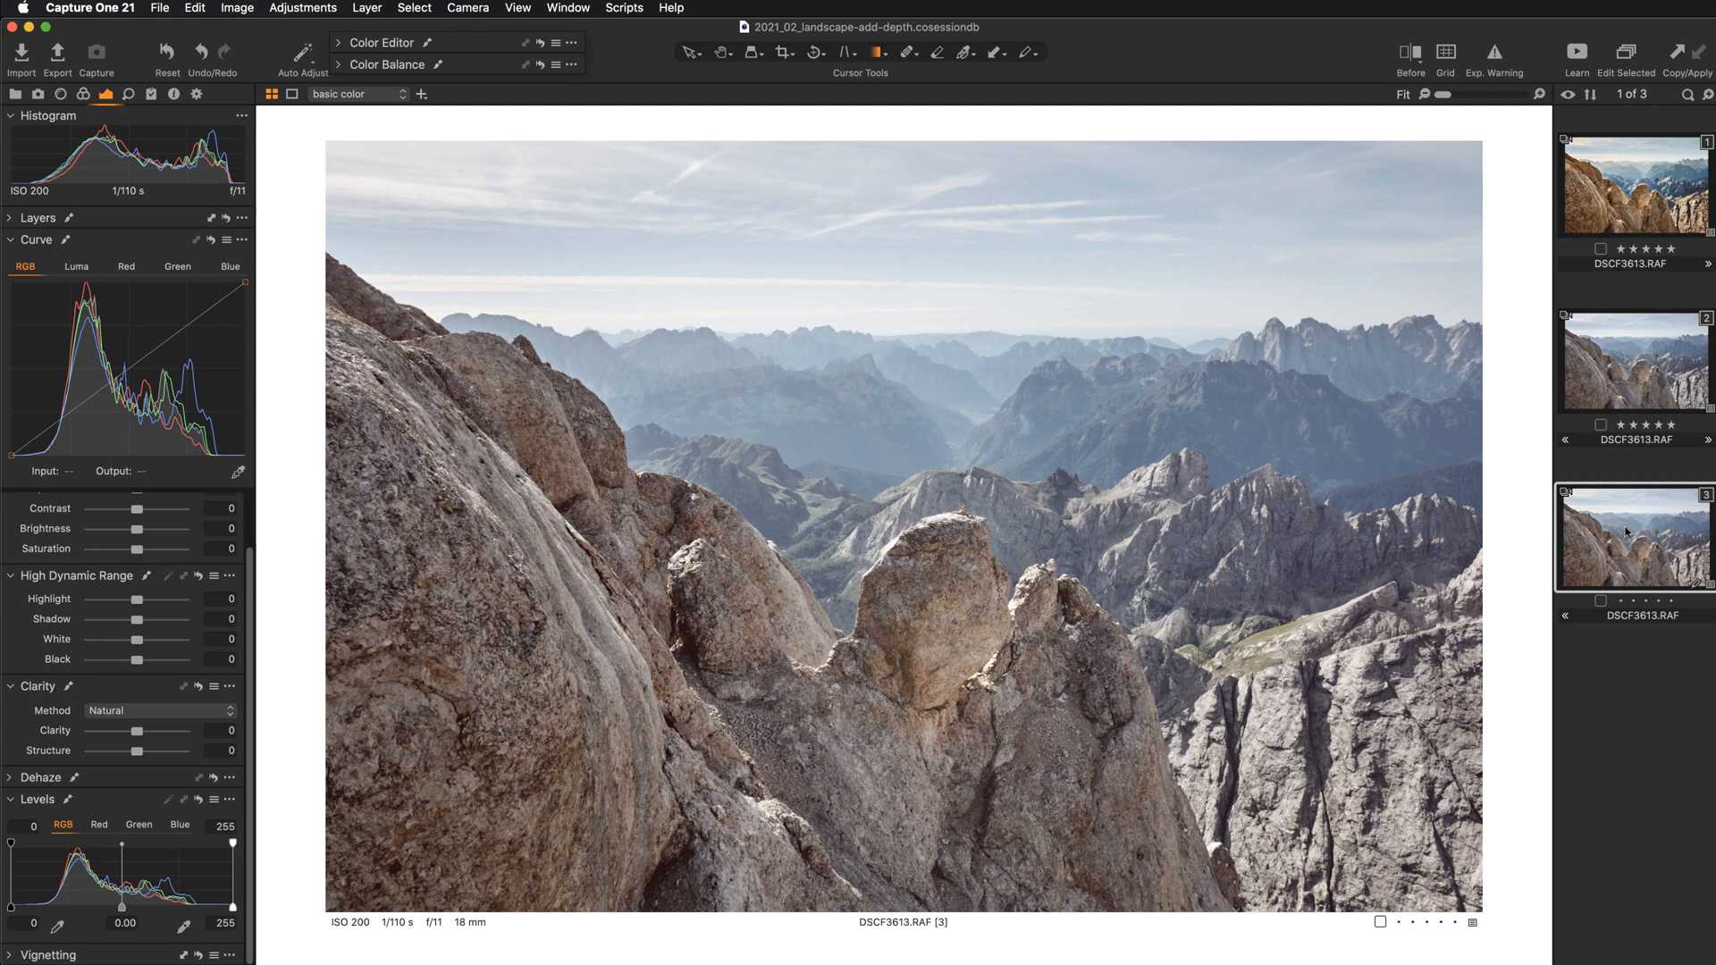
{"action": "key", "text": "n"}
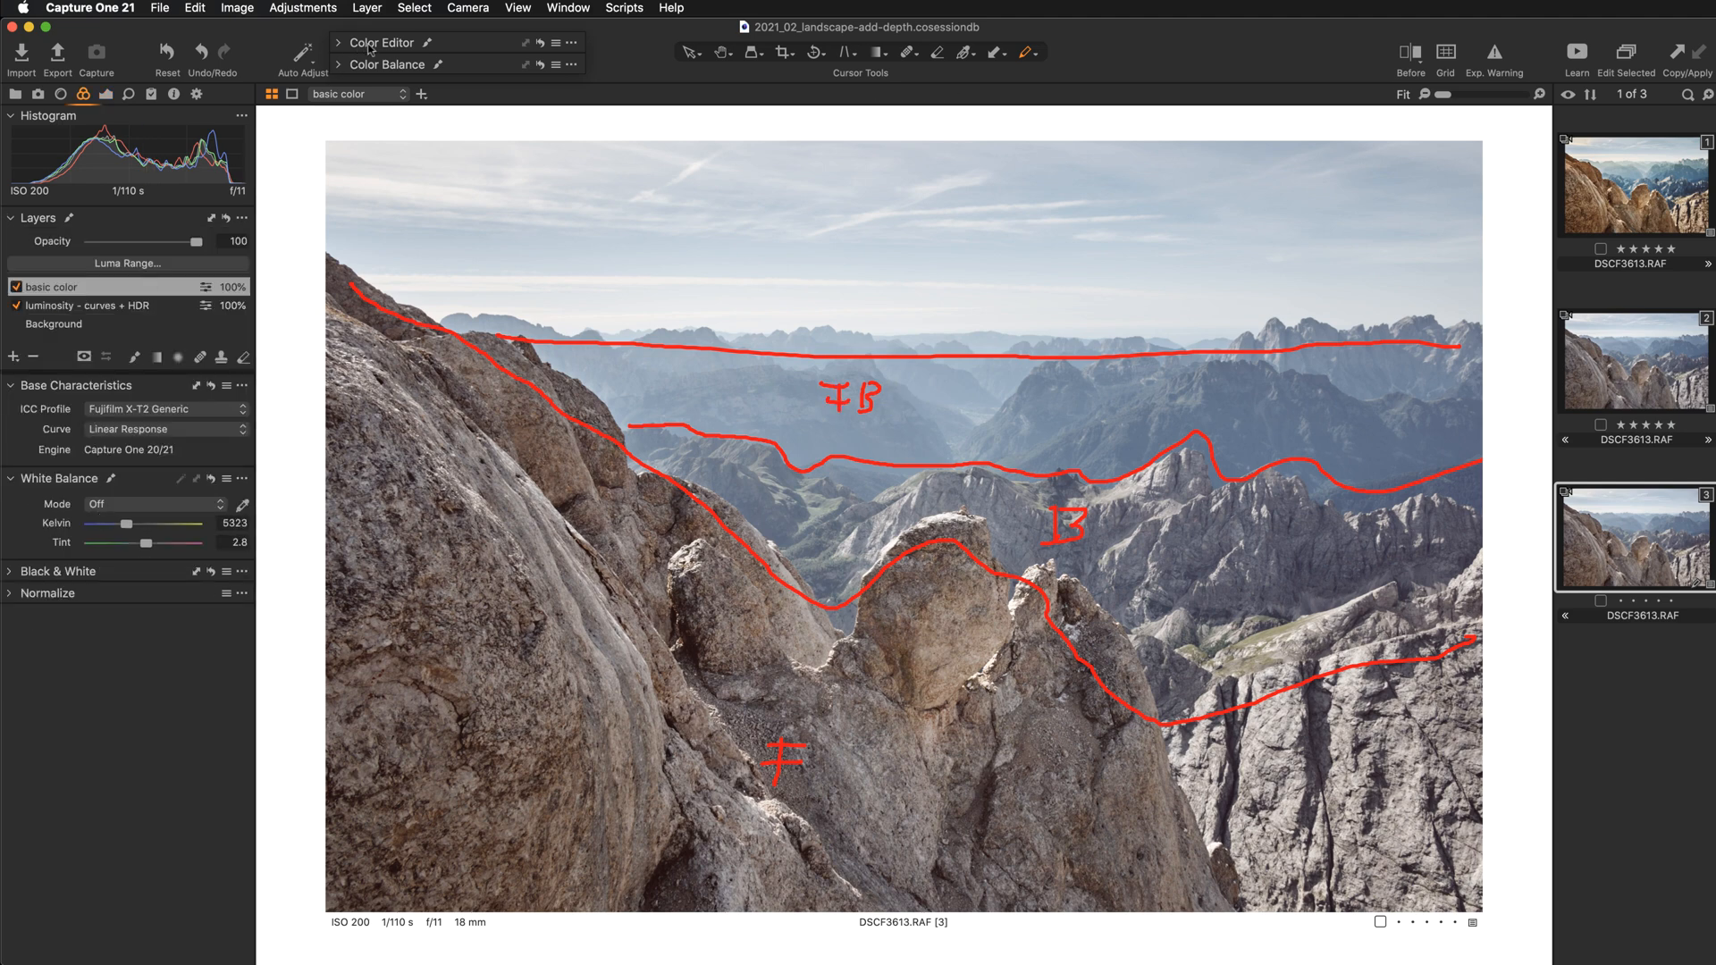
Step: Examine the basic color layer's Advanced Color Editor adjustments alongside the annotated depth zones, with the floating editor moved aside
{"action": "left_click", "coordinate": [370, 43]}
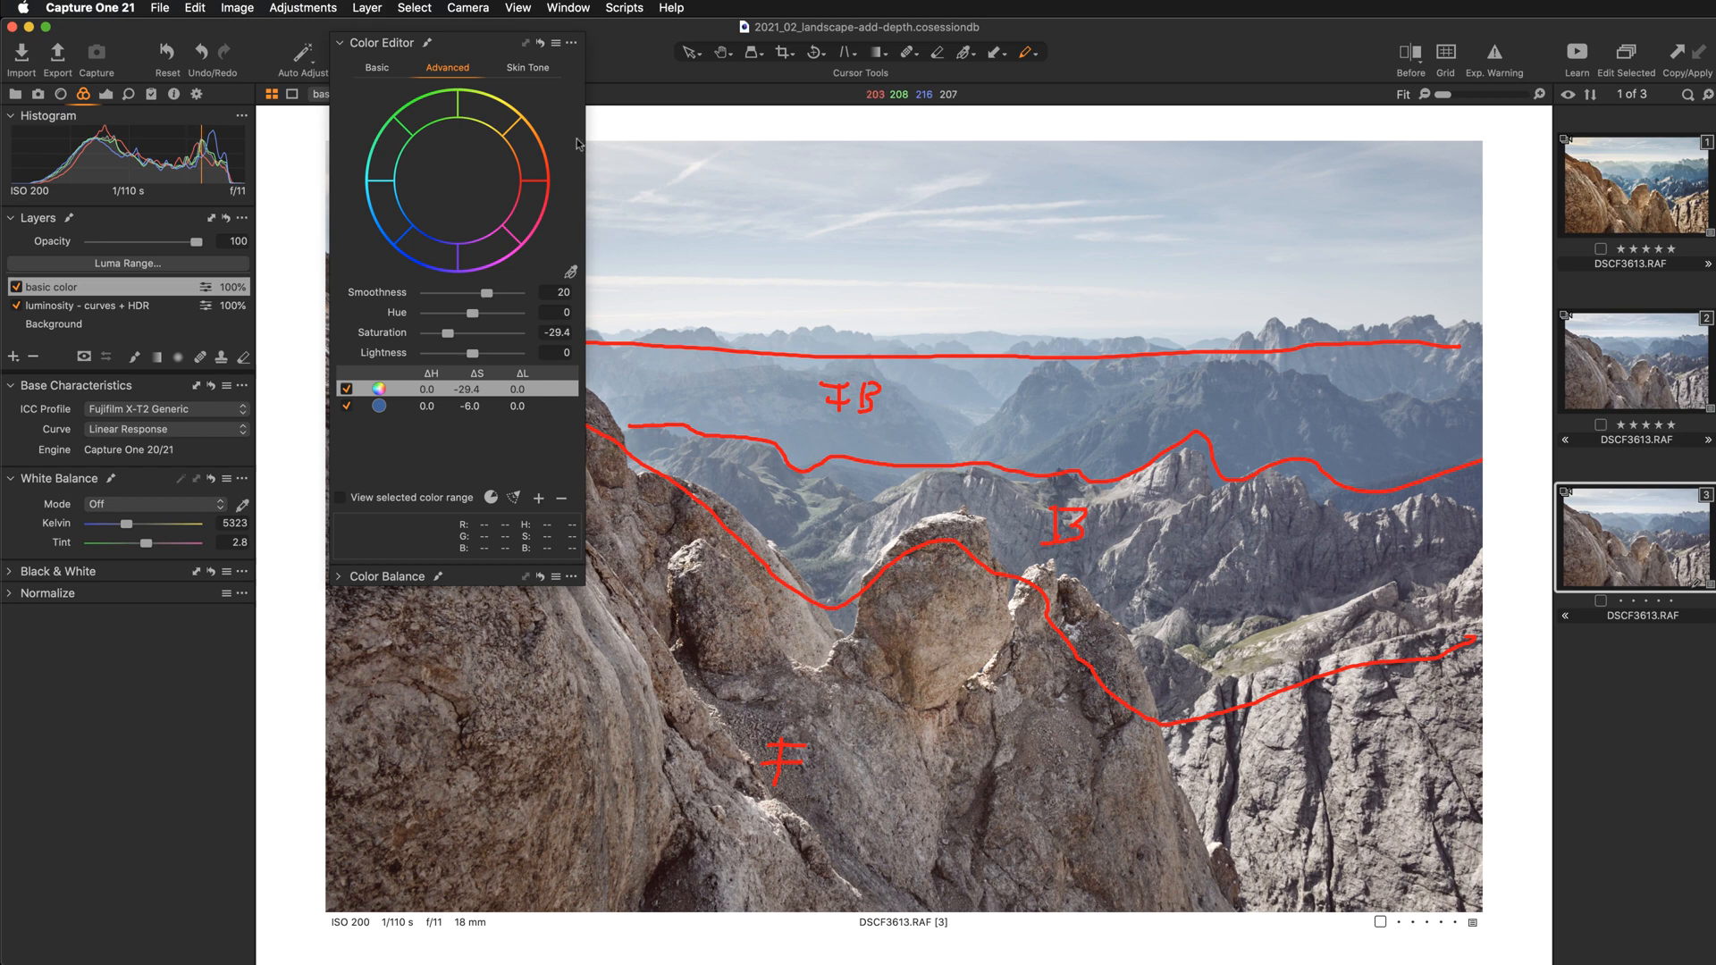
{"action": "left_click_drag", "start_coordinate": [482, 53], "coordinate": [412, 50]}
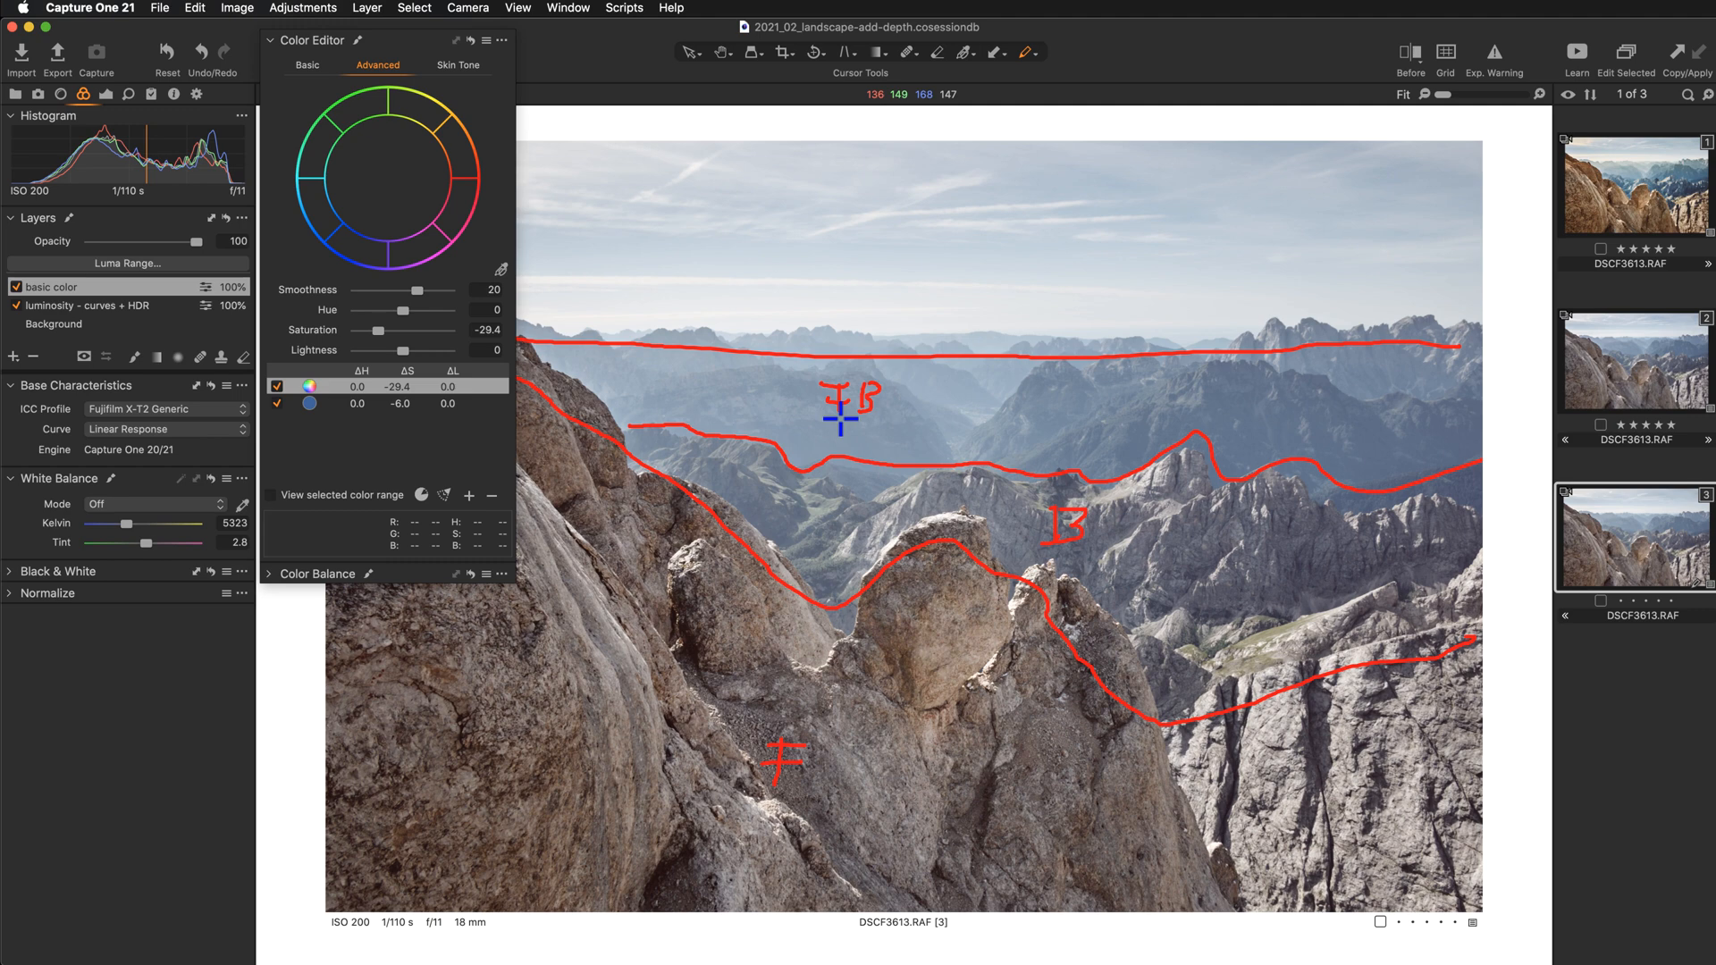
{"action": "key", "text": "v"}
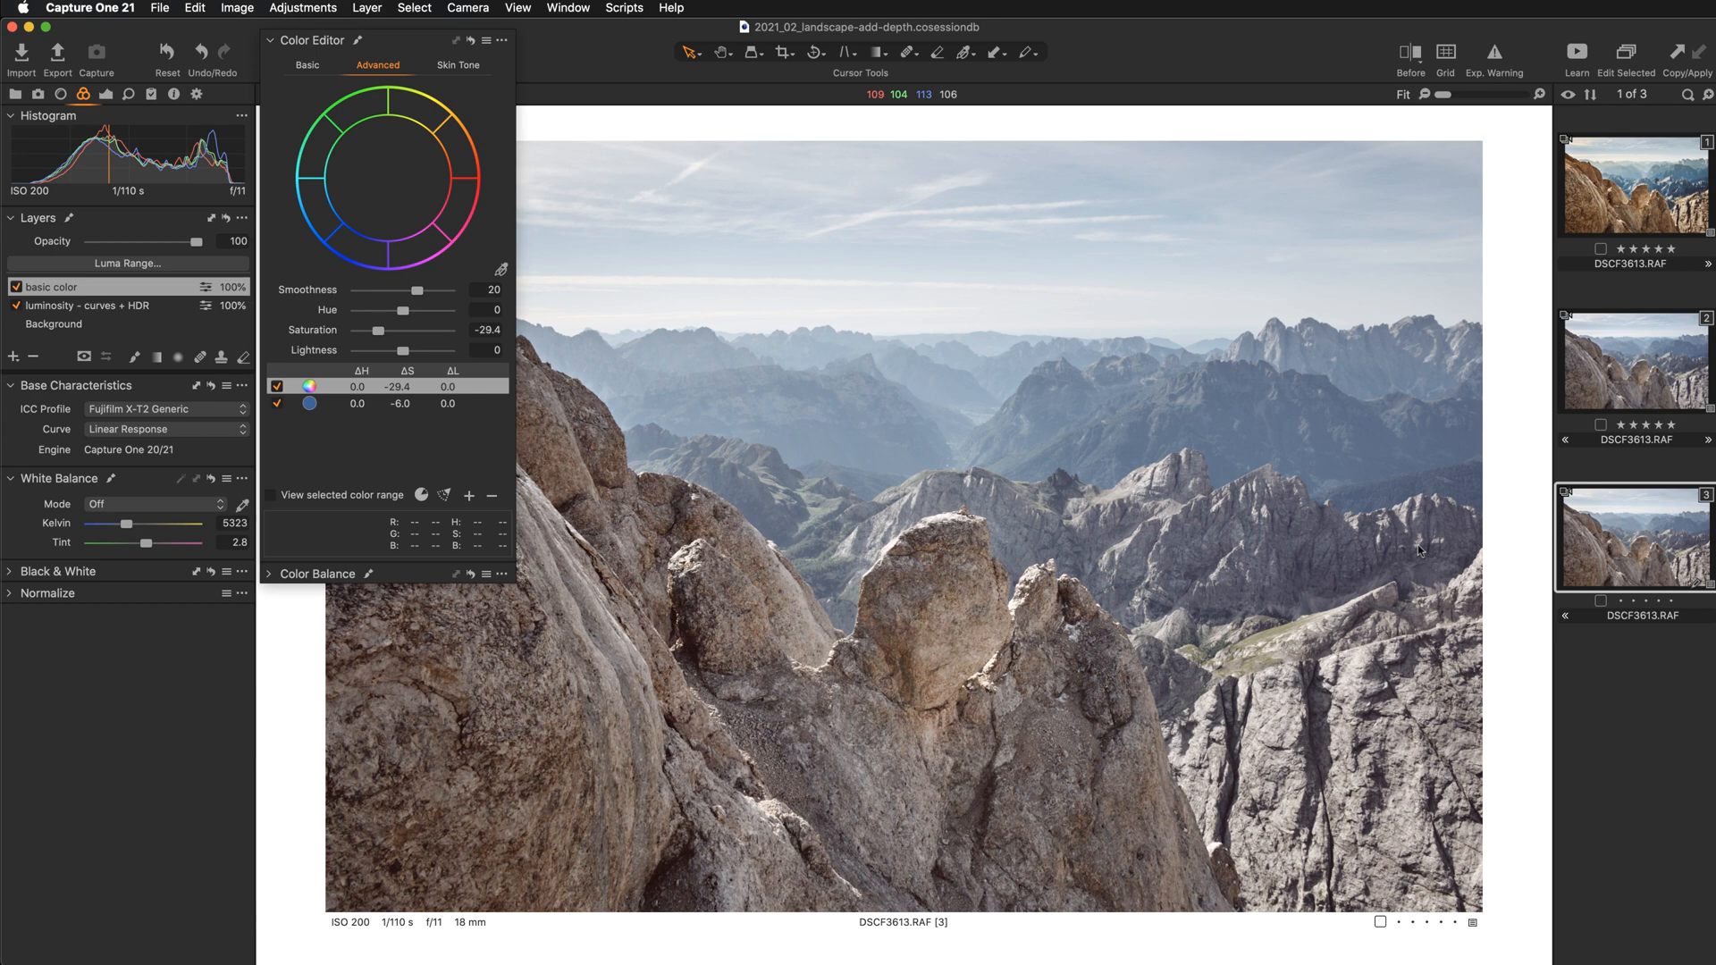
{"action": "left_click", "coordinate": [296, 711]}
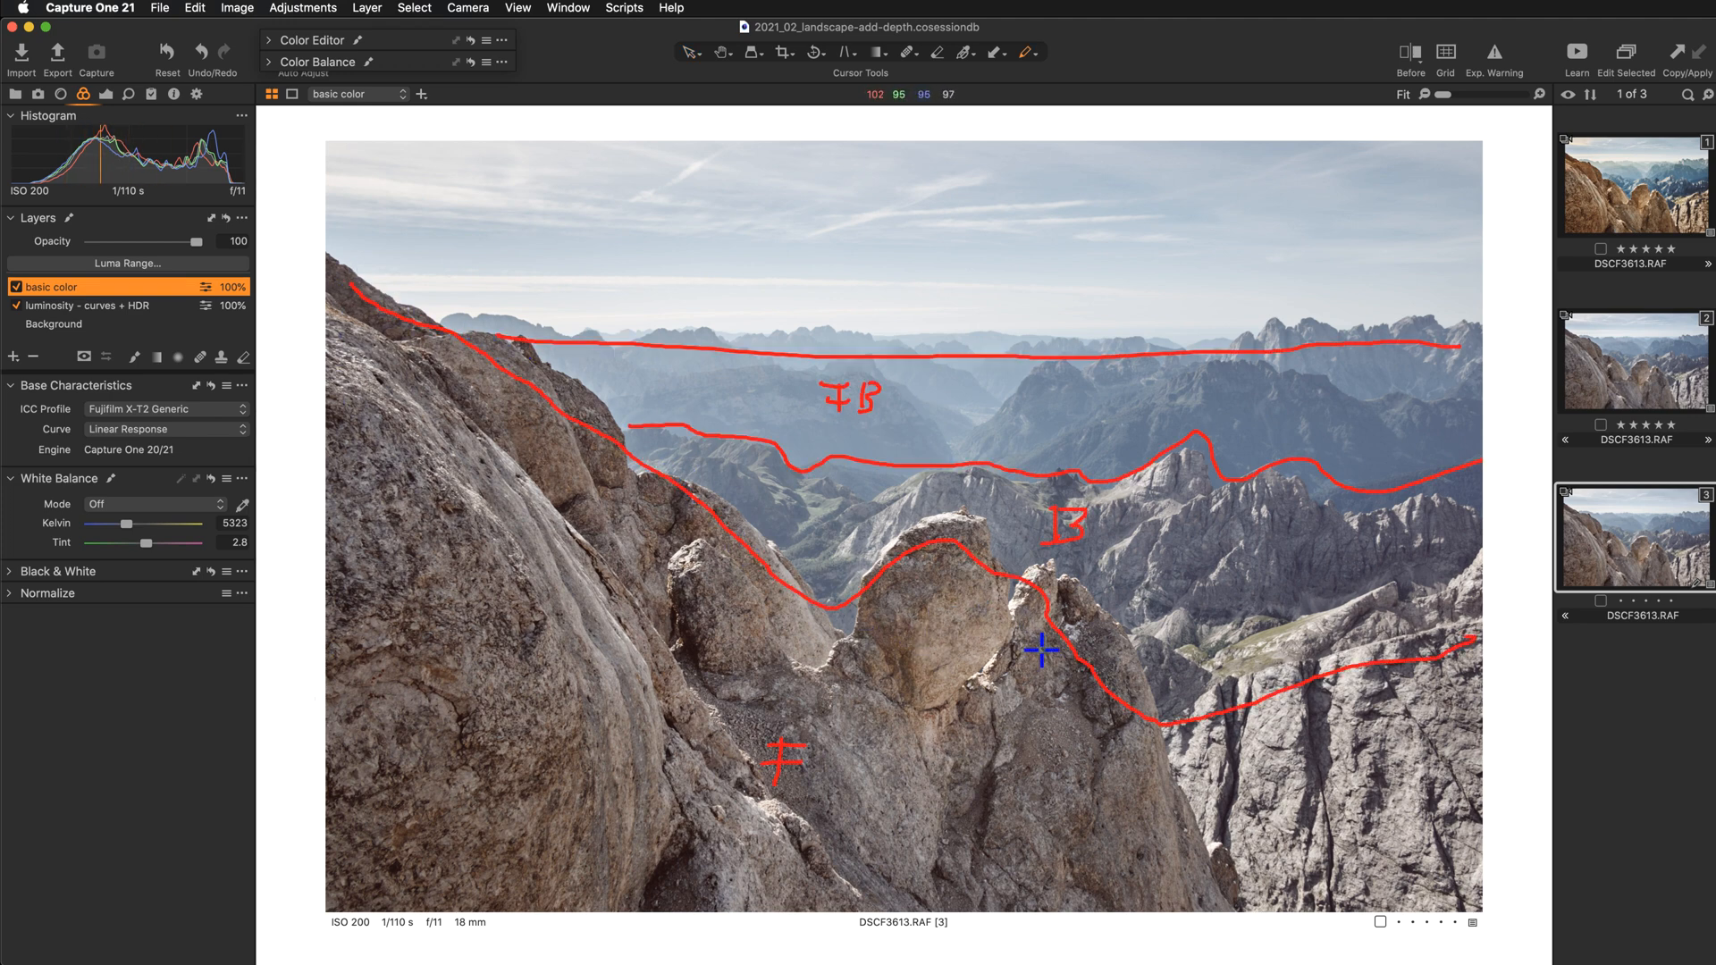
{"action": "key", "text": "l"}
{"action": "key", "text": "v"}
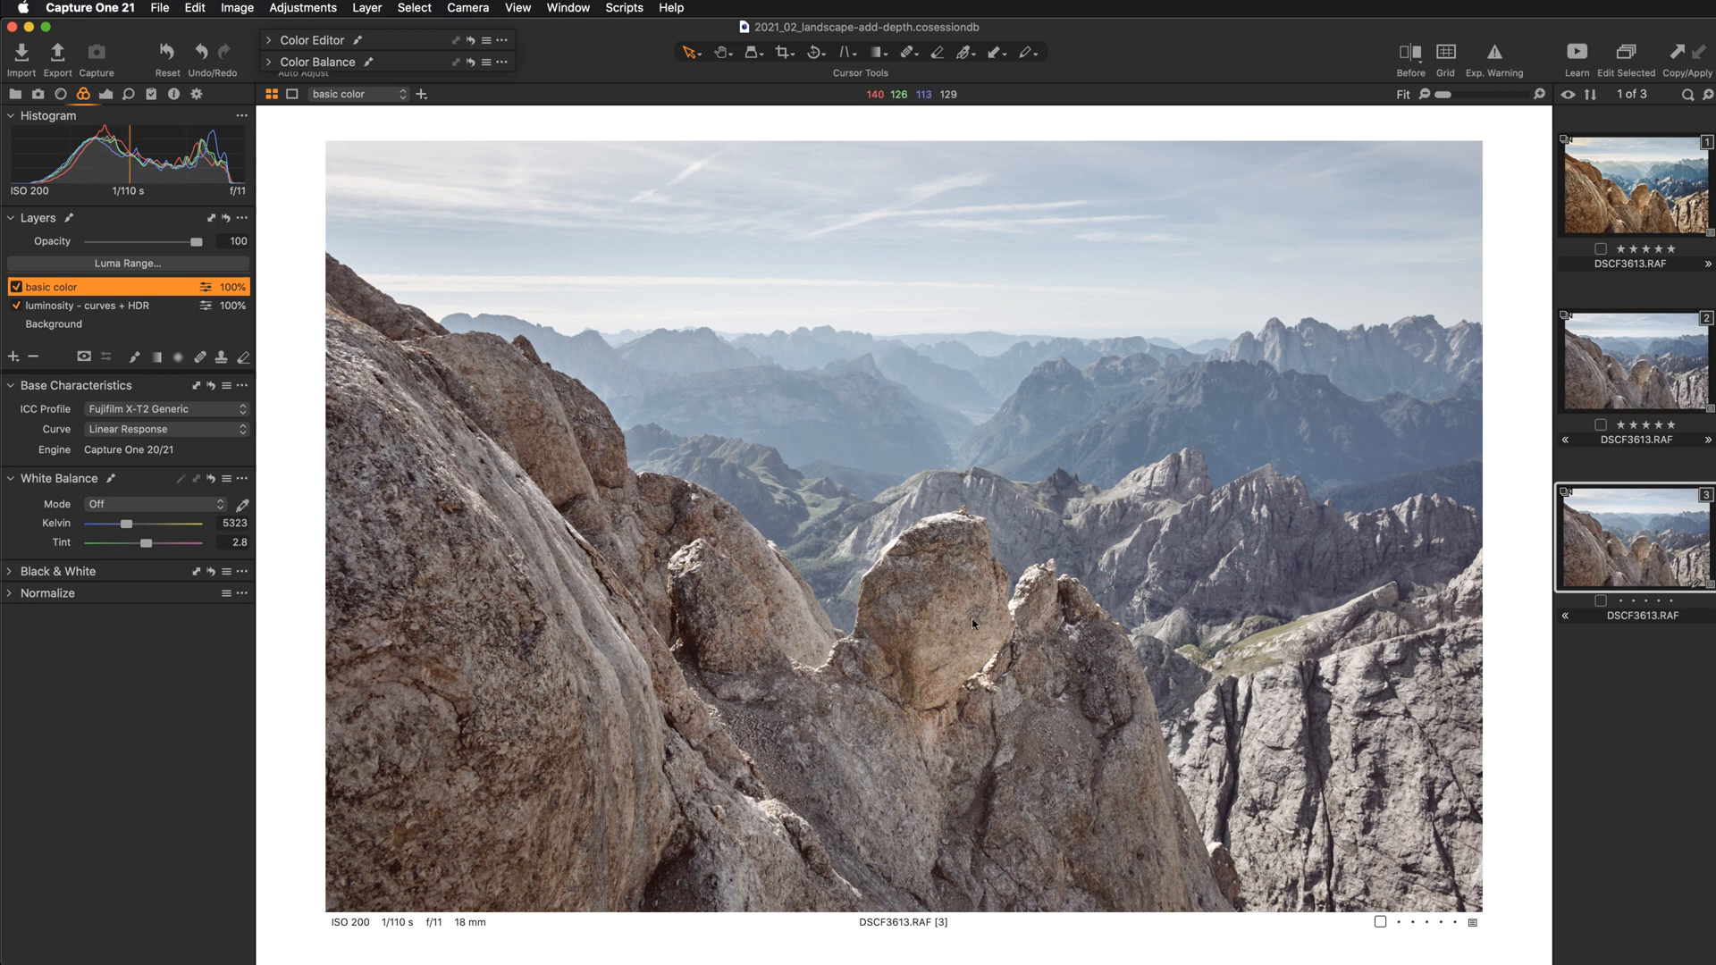
Step: Add a new adjustment layer named "color sample for mask"
{"action": "left_click", "coordinate": [14, 358]}
{"action": "left_click", "coordinate": [54, 380]}
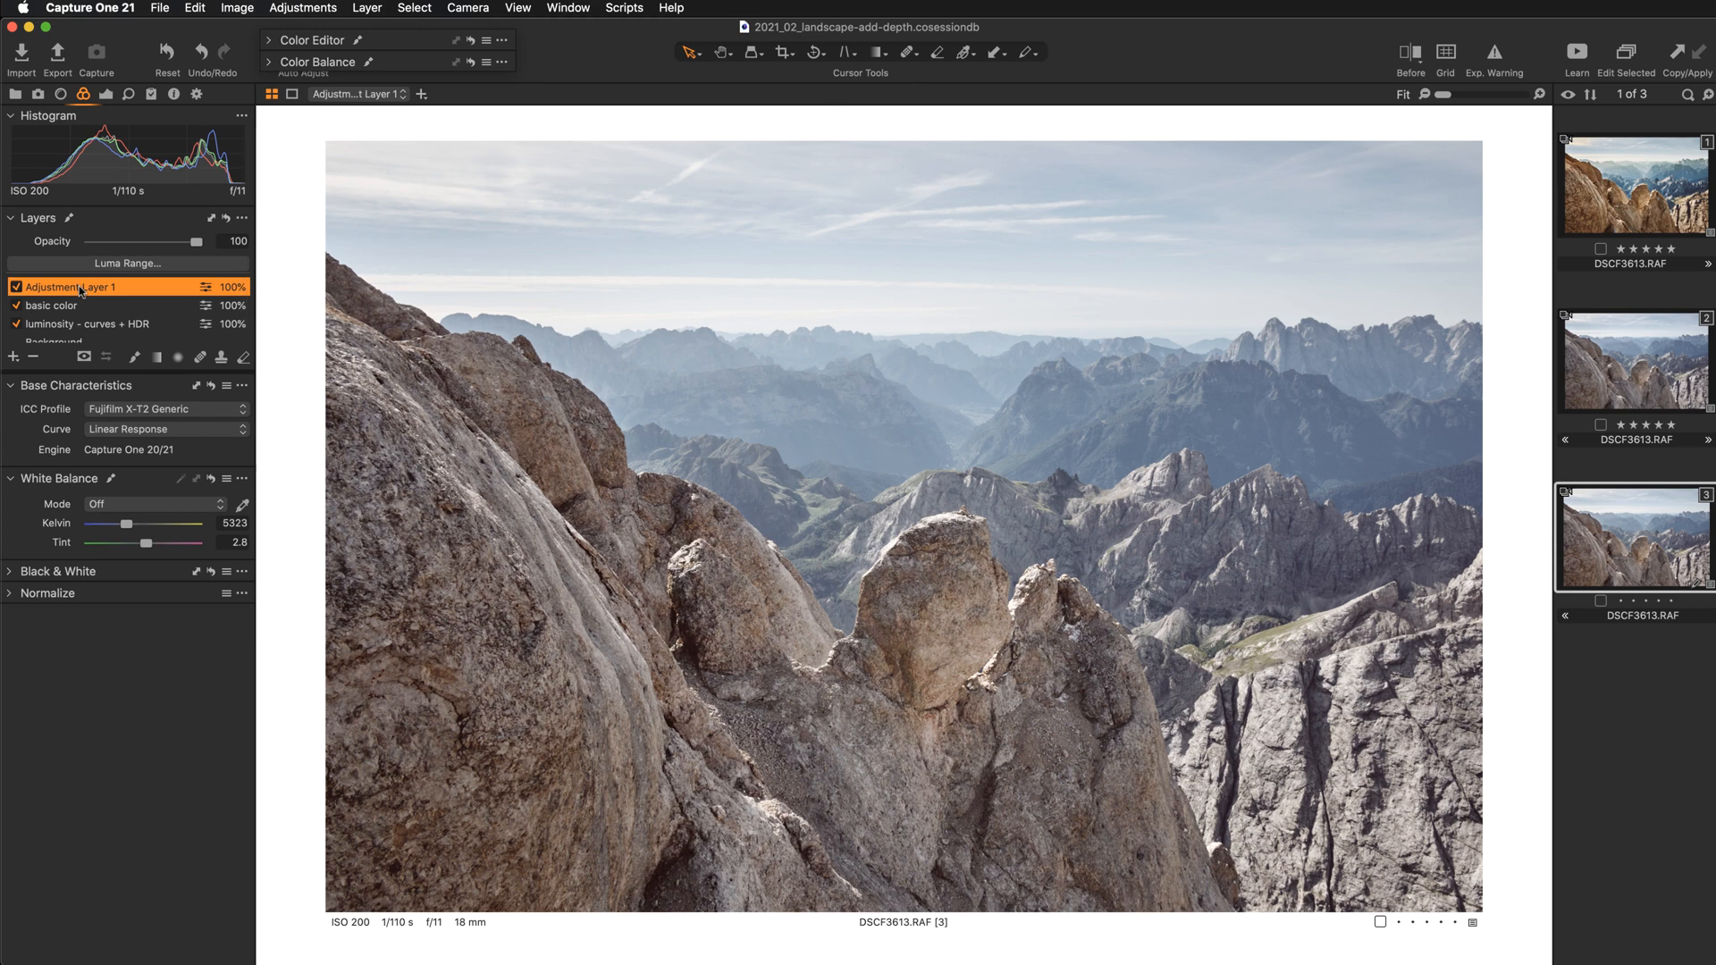
{"action": "double_click", "coordinate": [80, 289]}
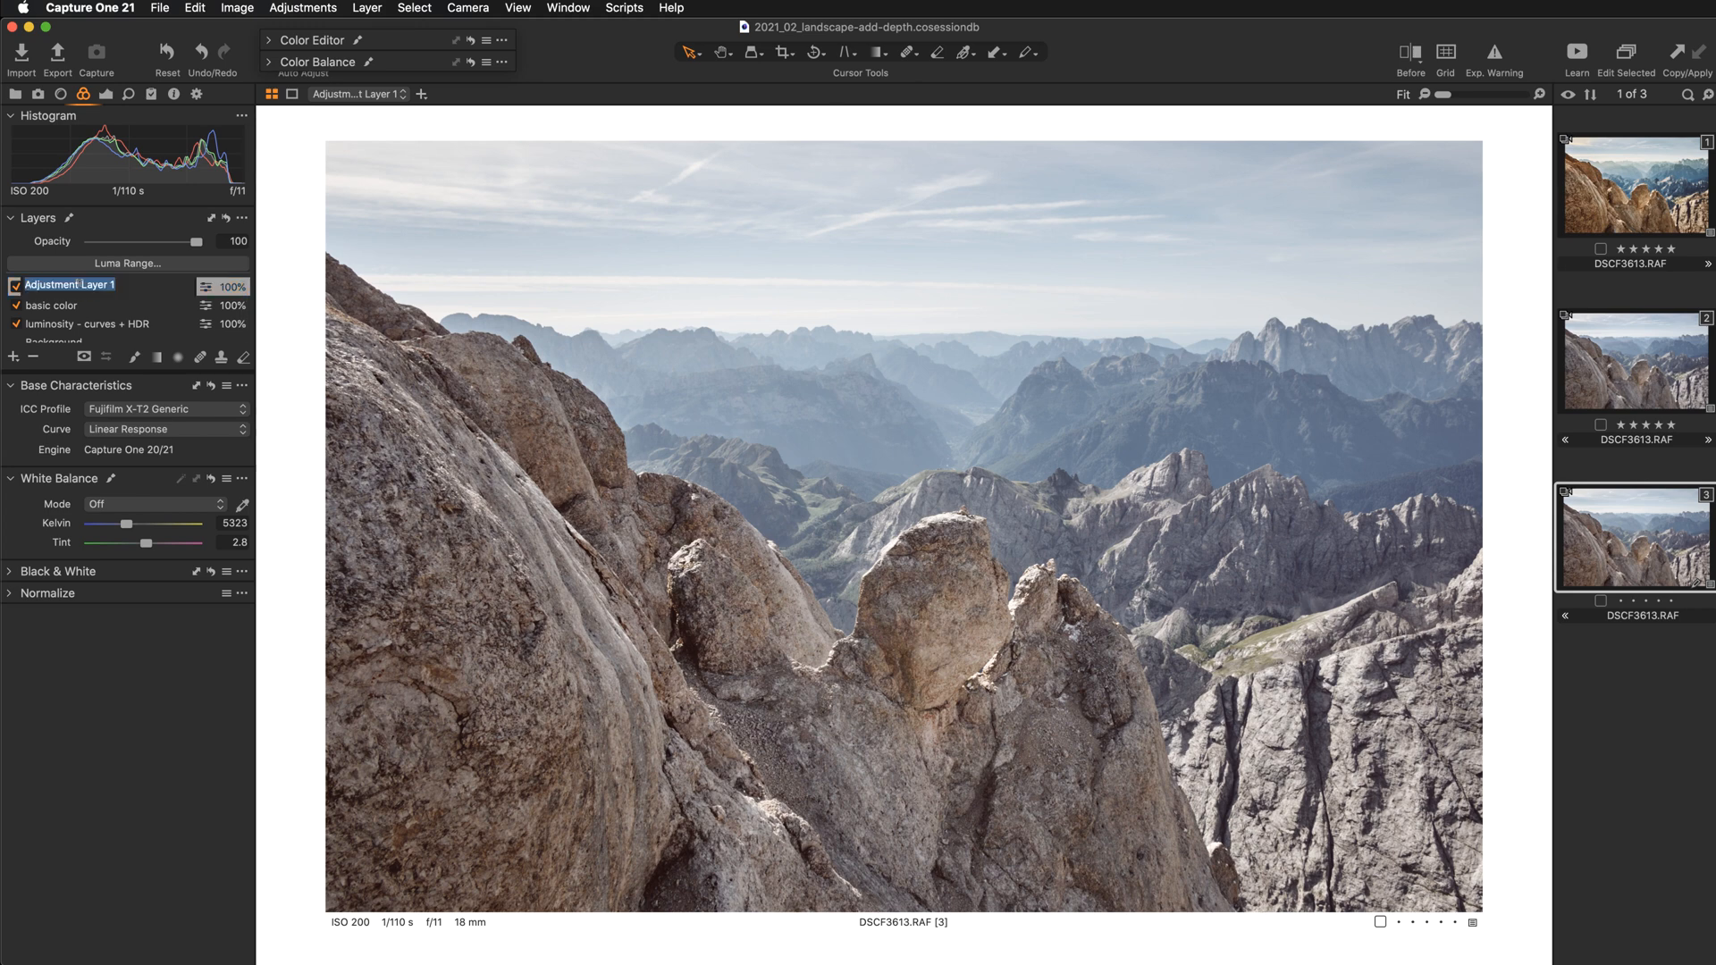
{"action": "type", "text": "color sample for mask"}
{"action": "key", "text": "Return"}
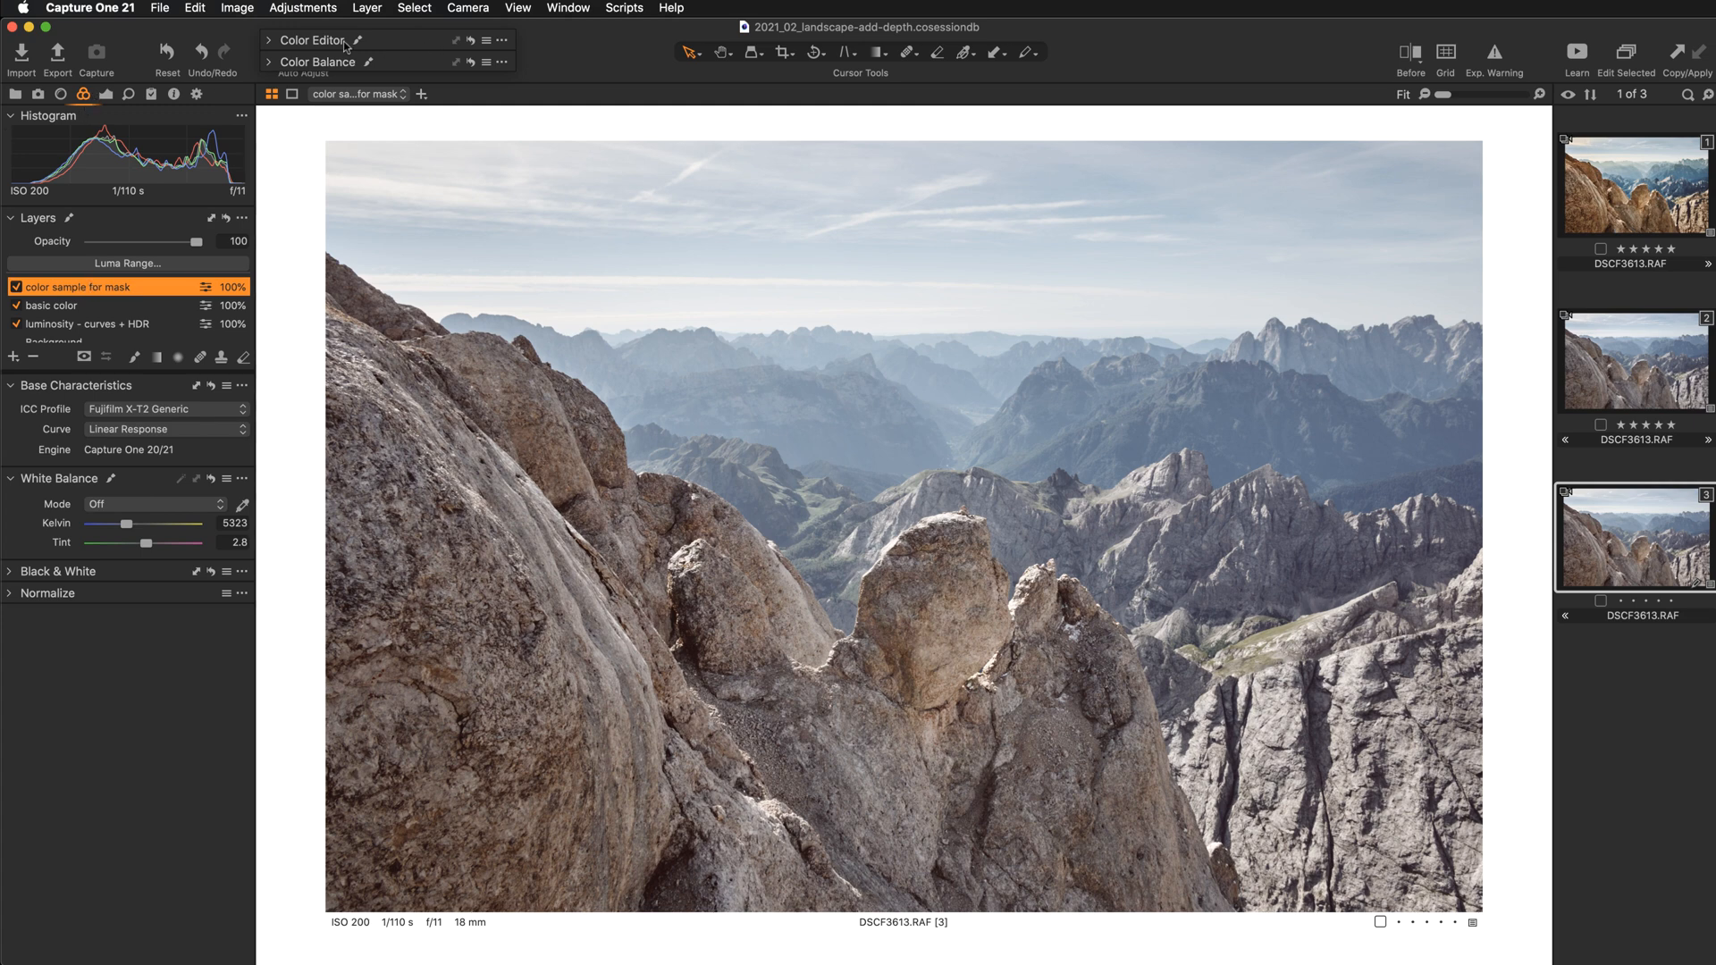
Step: Sample the blue of the distant mountains in the Advanced Color Editor and widen the selected range from green to violet-blue
{"action": "left_click", "coordinate": [309, 41]}
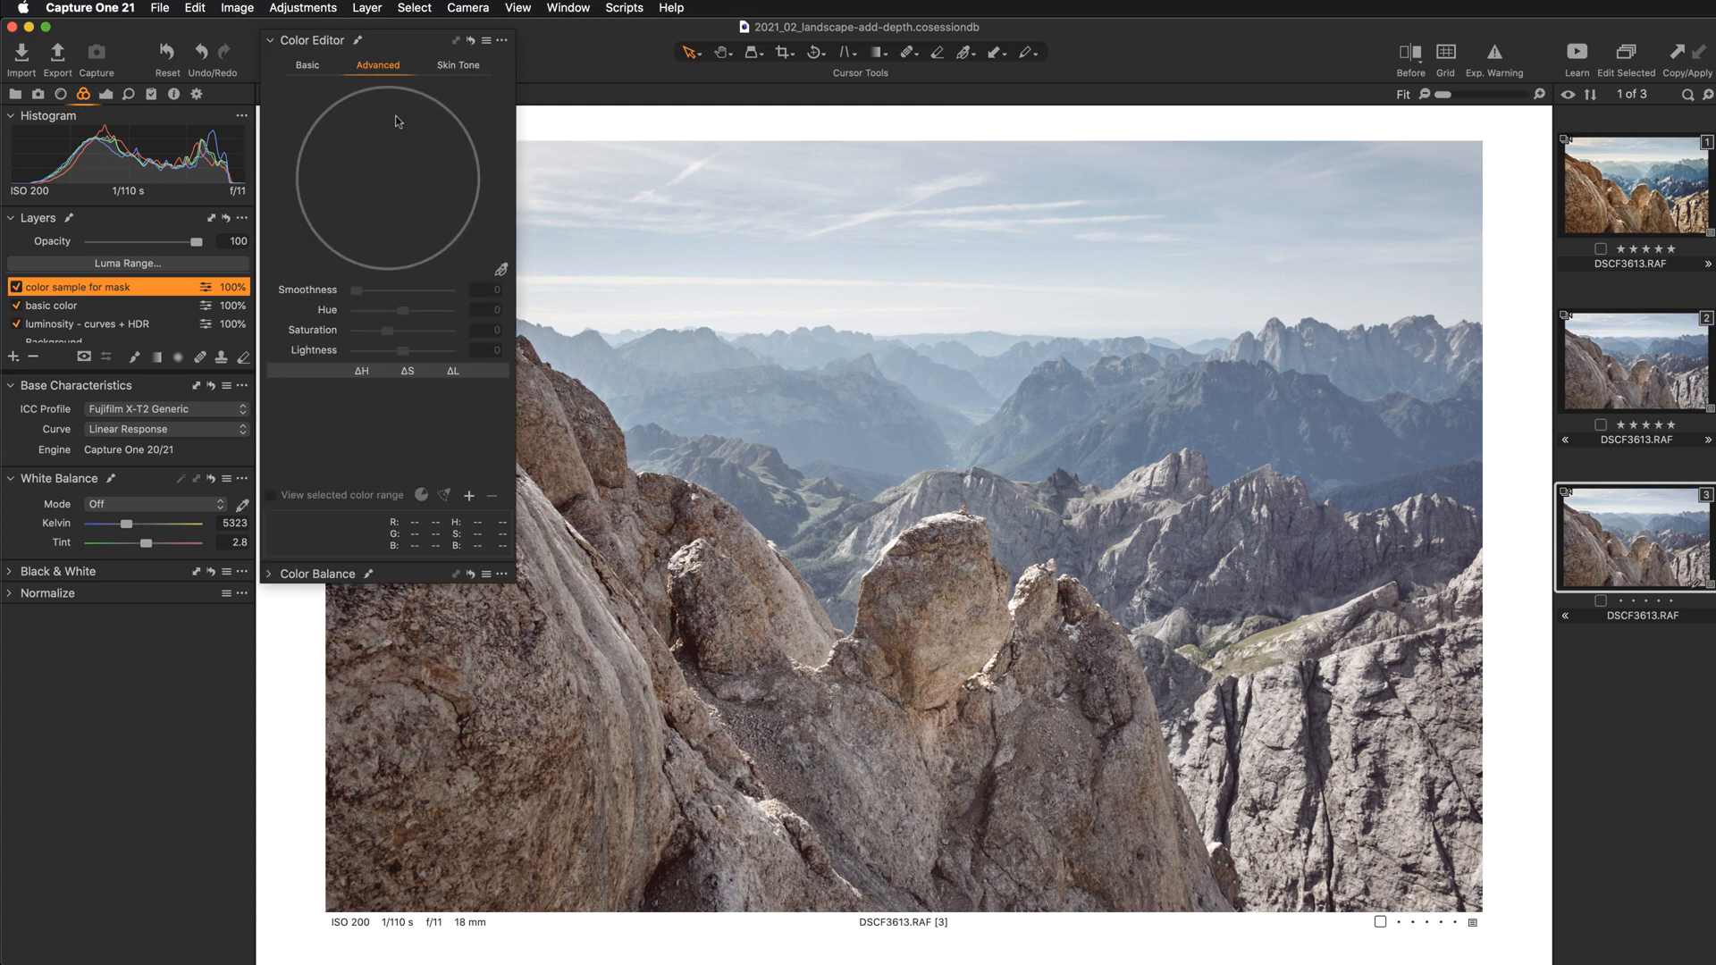
{"action": "left_click", "coordinate": [502, 271]}
{"action": "left_click", "coordinate": [1039, 458]}
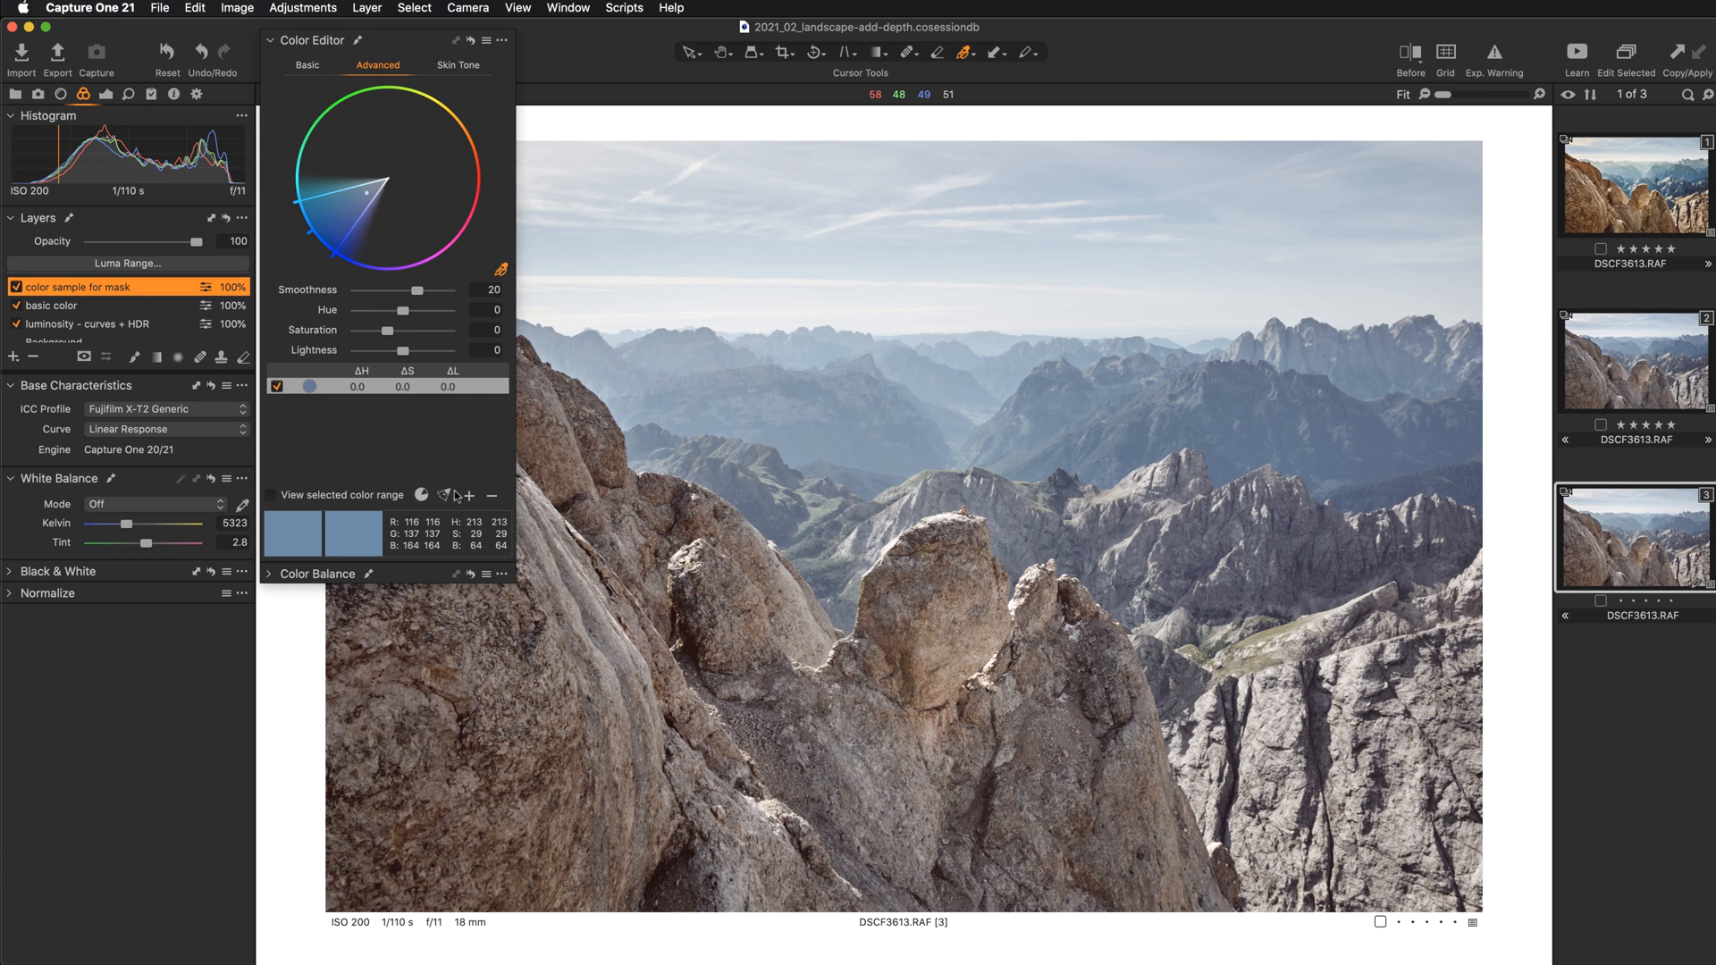
{"action": "left_click_drag", "start_coordinate": [328, 191], "coordinate": [333, 132]}
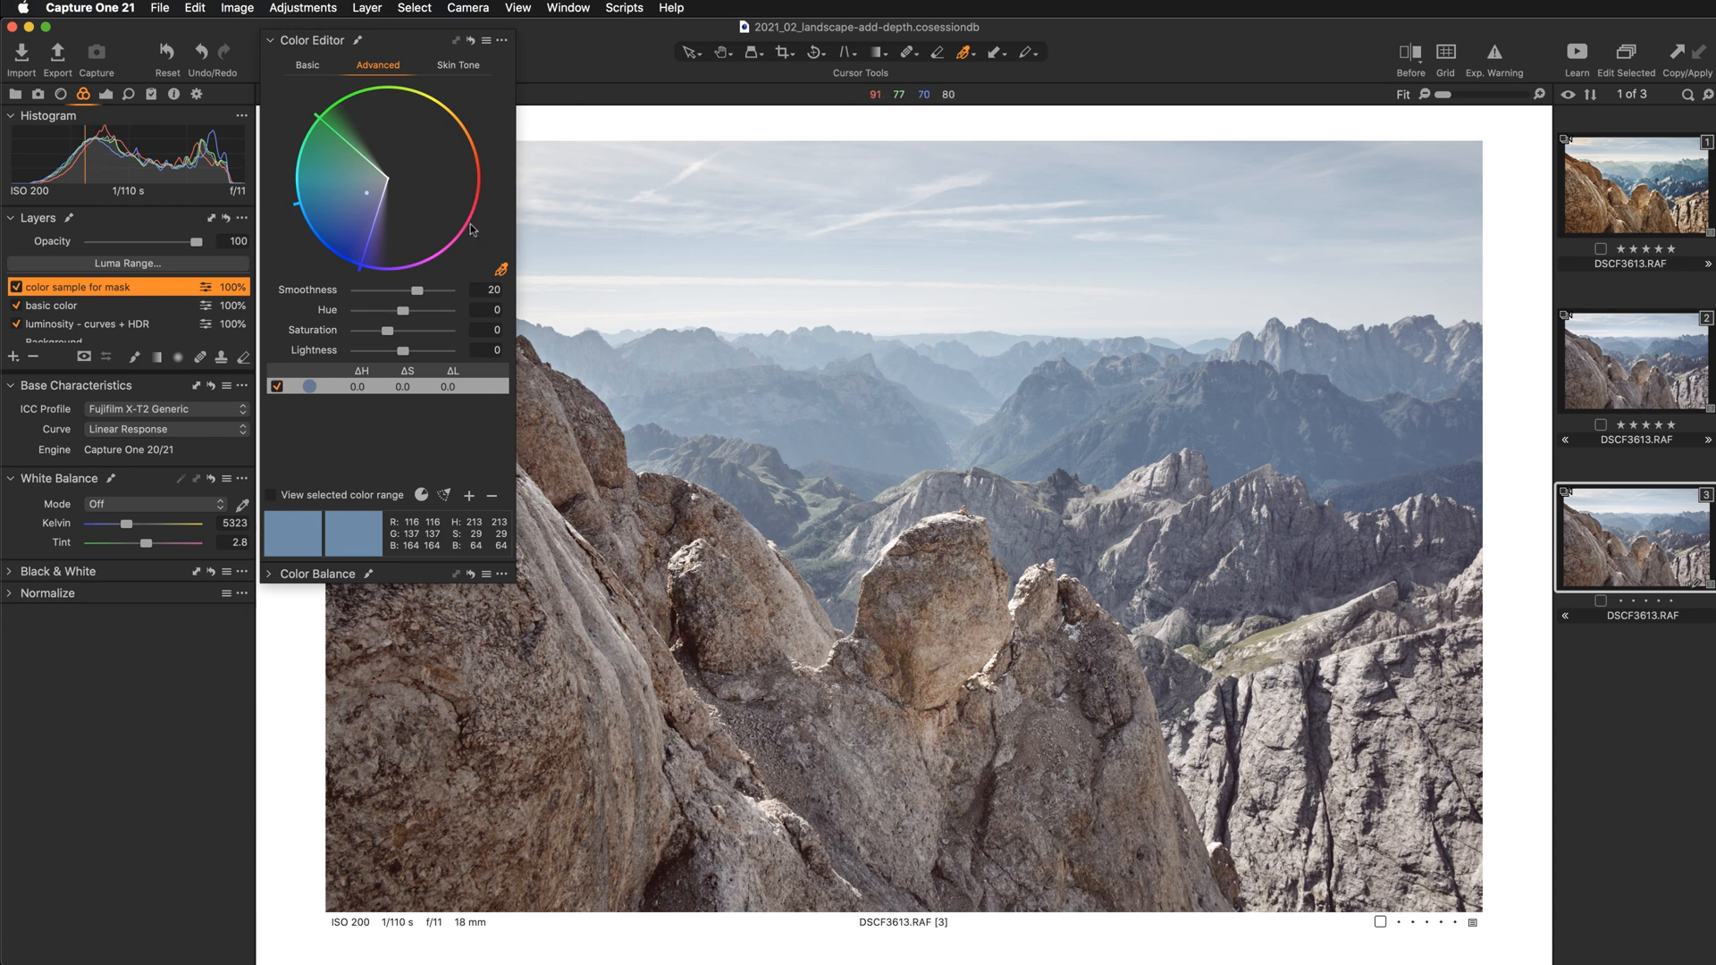
Step: Create a masked layer from the color selection, display its mask over the photo, and collapse the Color Editor
{"action": "left_click", "coordinate": [503, 41]}
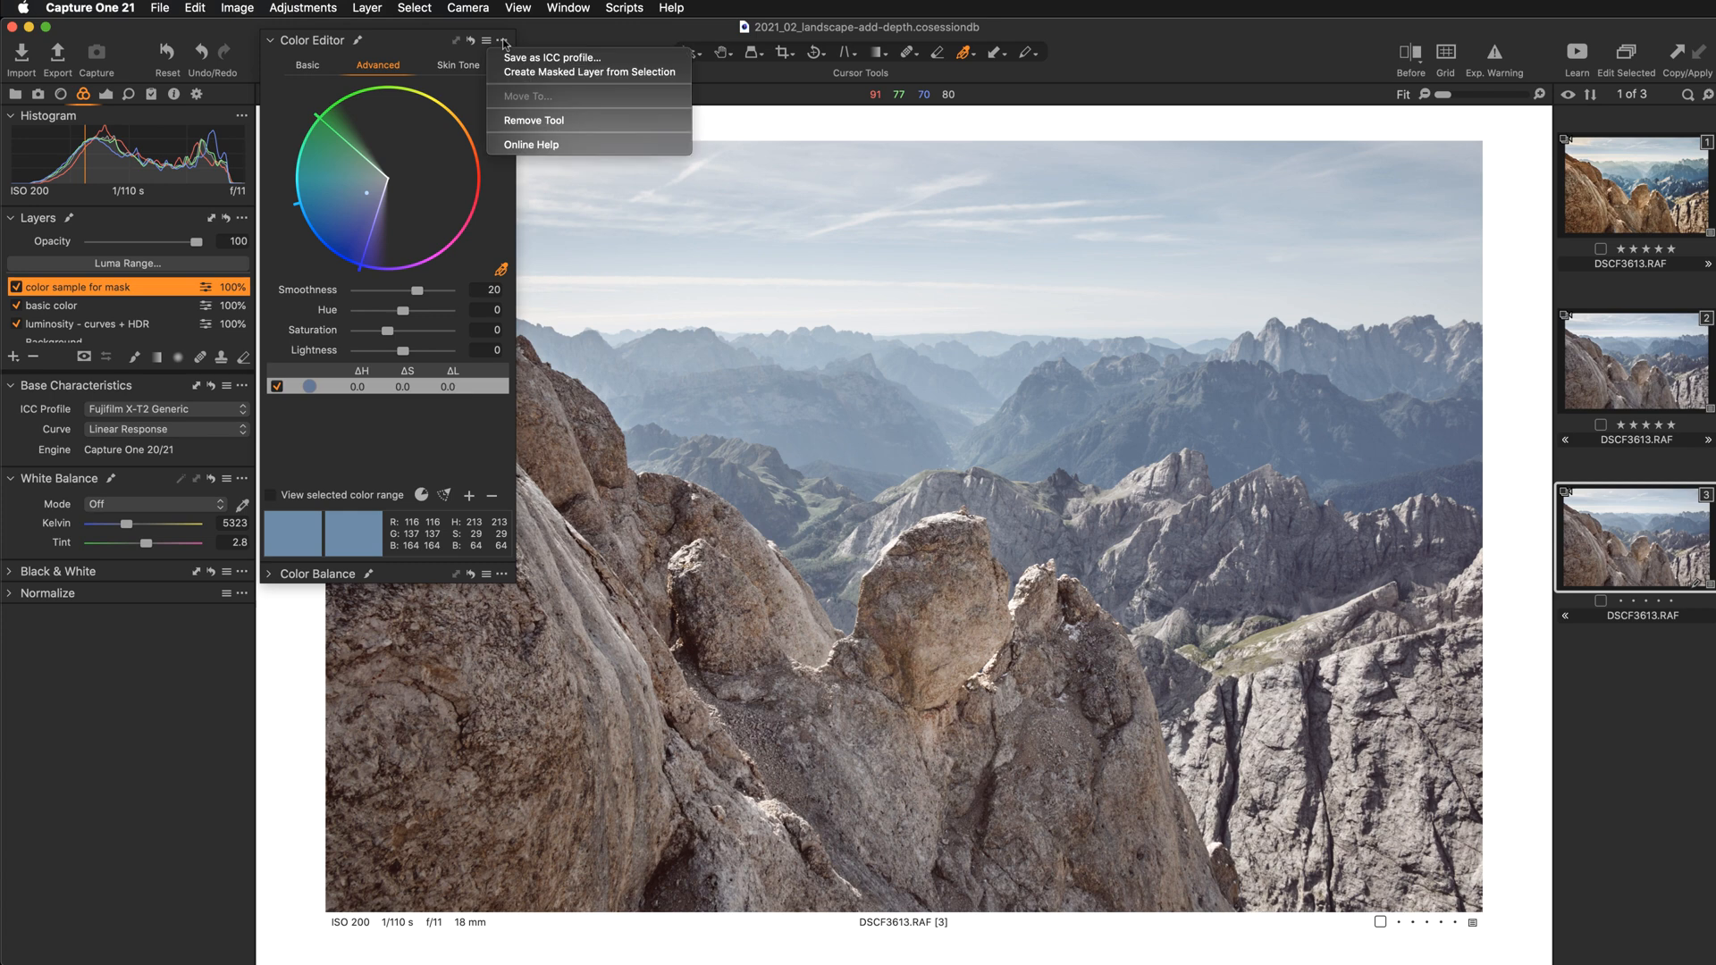
{"action": "left_click", "coordinate": [630, 72]}
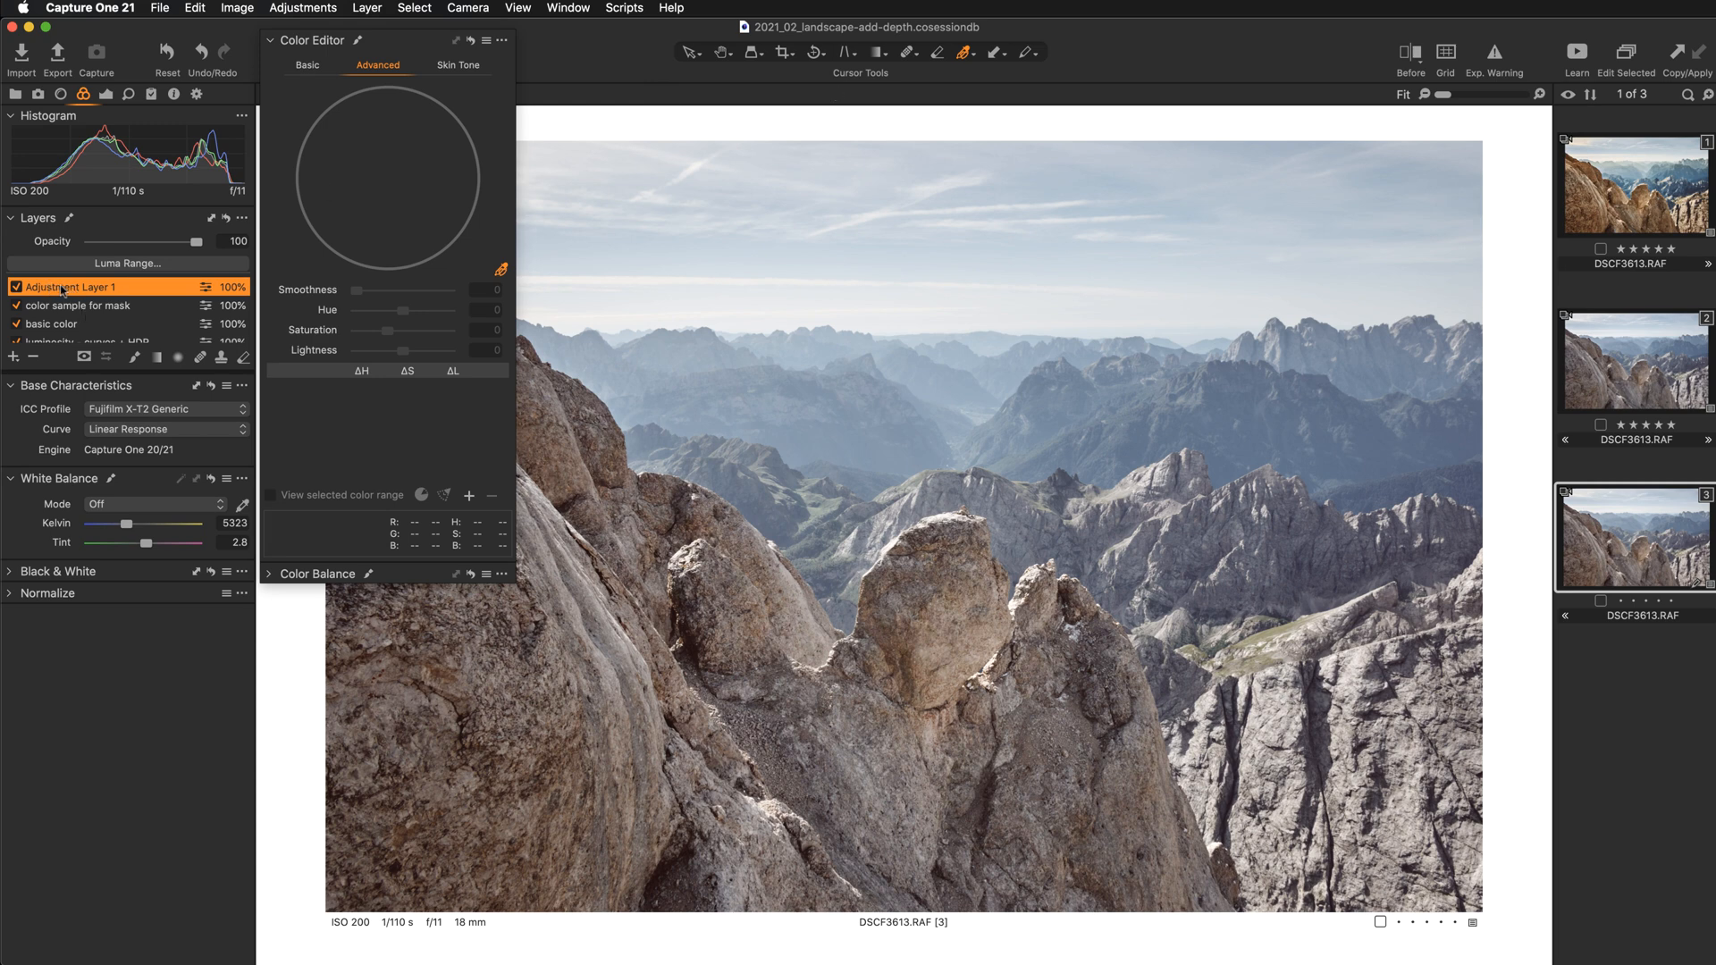
{"action": "key", "text": "m"}
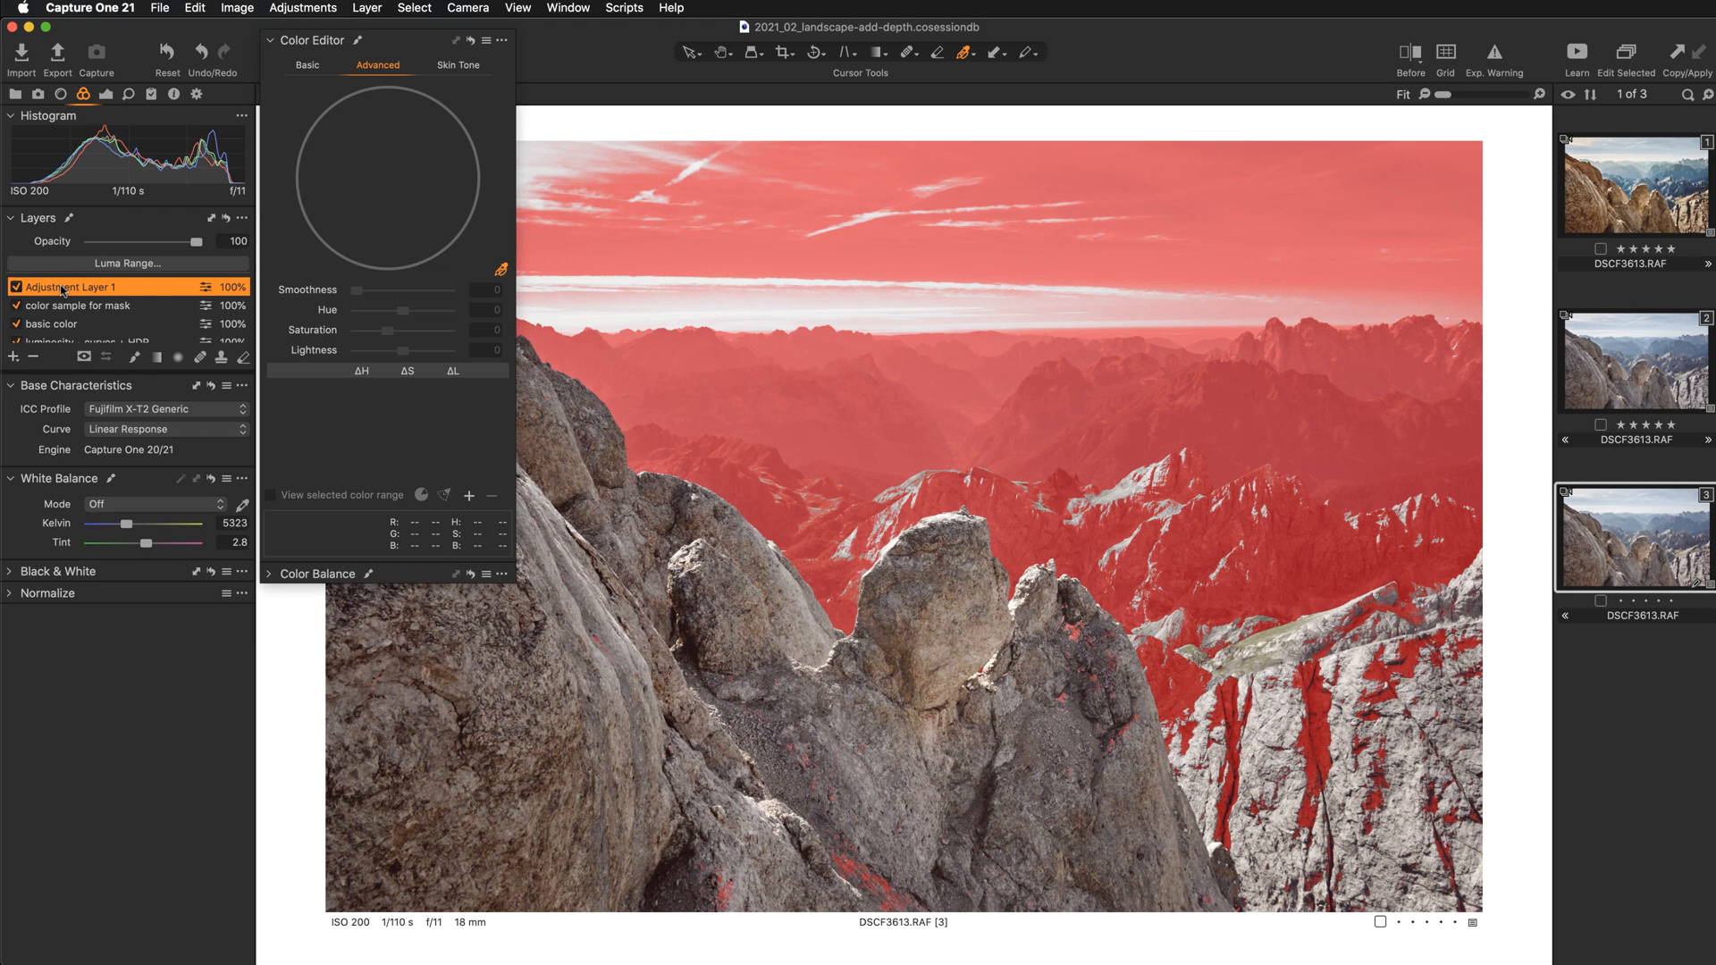
{"action": "double_click", "coordinate": [407, 42]}
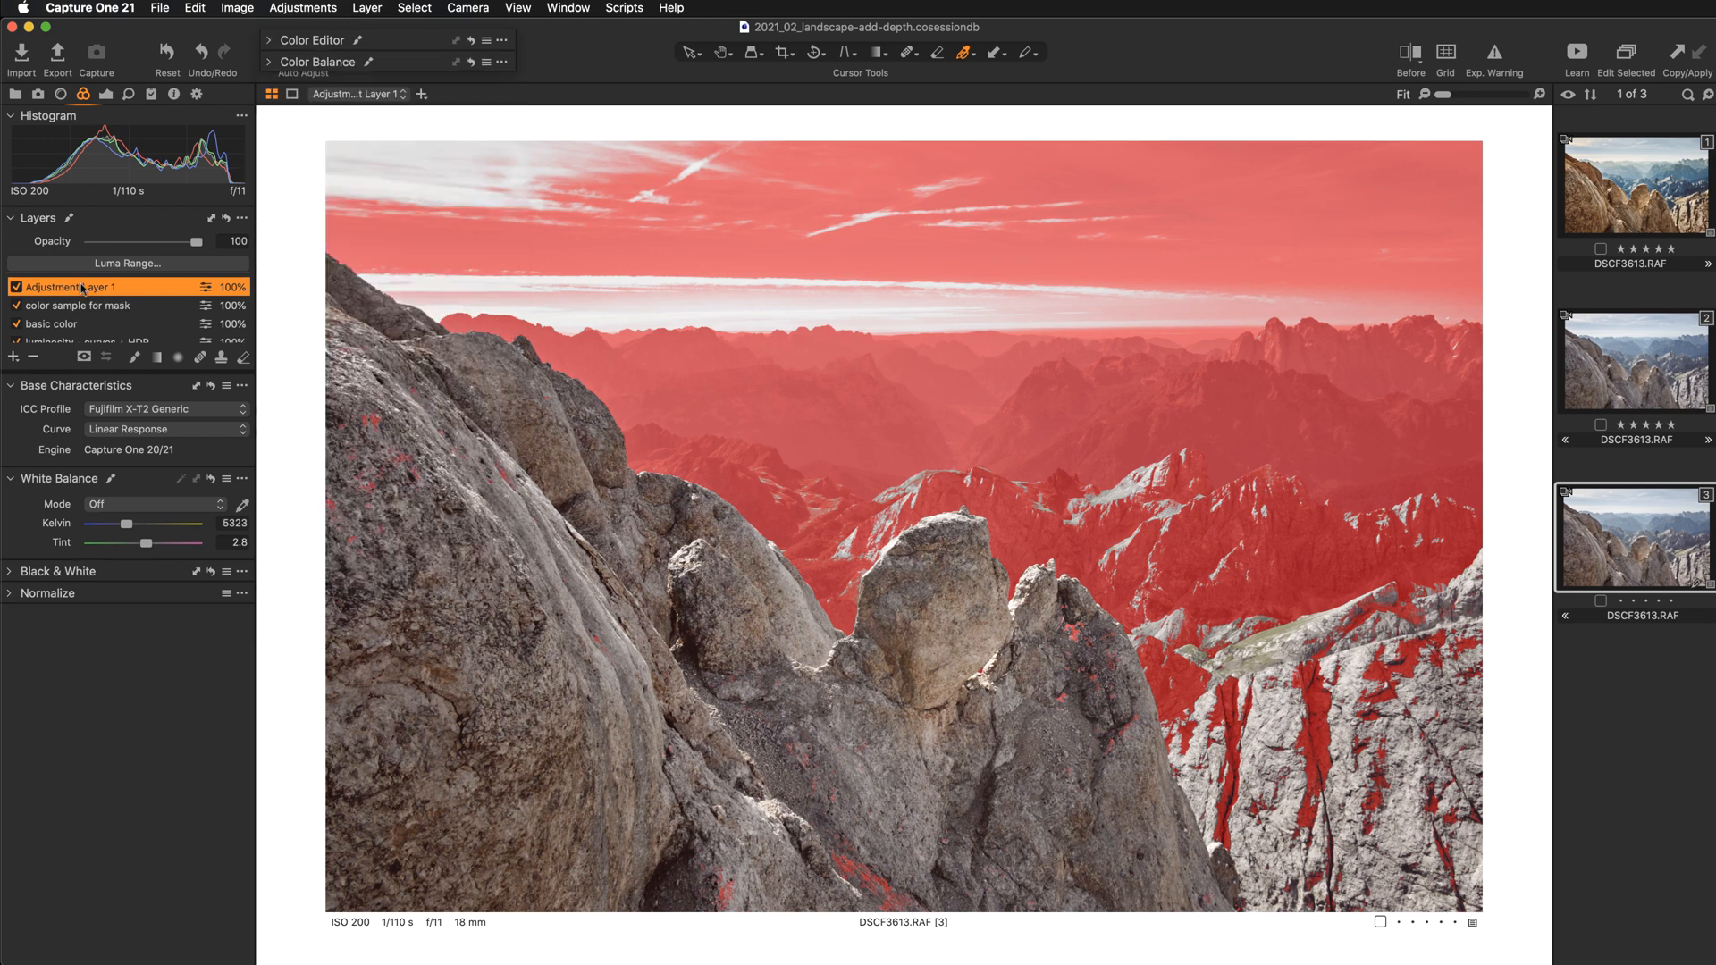
Step: Rename the new masked layer "foreground", invert its mask to cover the rocks, and hide the mask overlay
{"action": "double_click", "coordinate": [80, 284]}
{"action": "type", "text": "fo"}
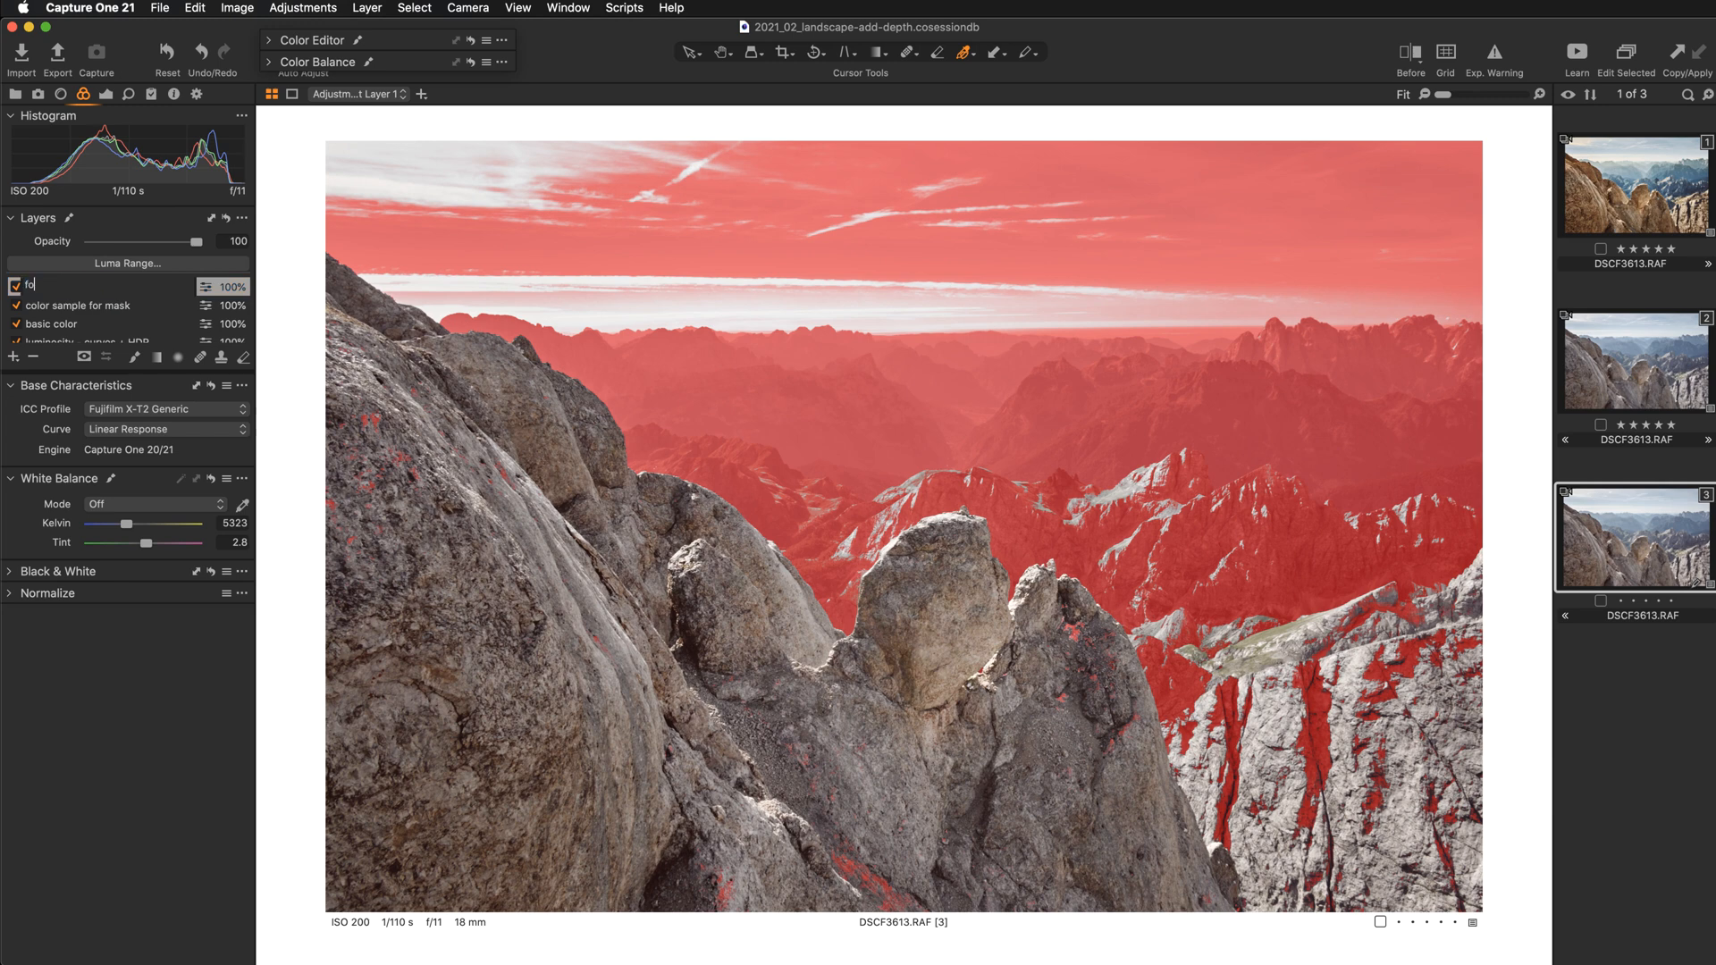
{"action": "type", "text": "reground"}
{"action": "key", "text": "Return"}
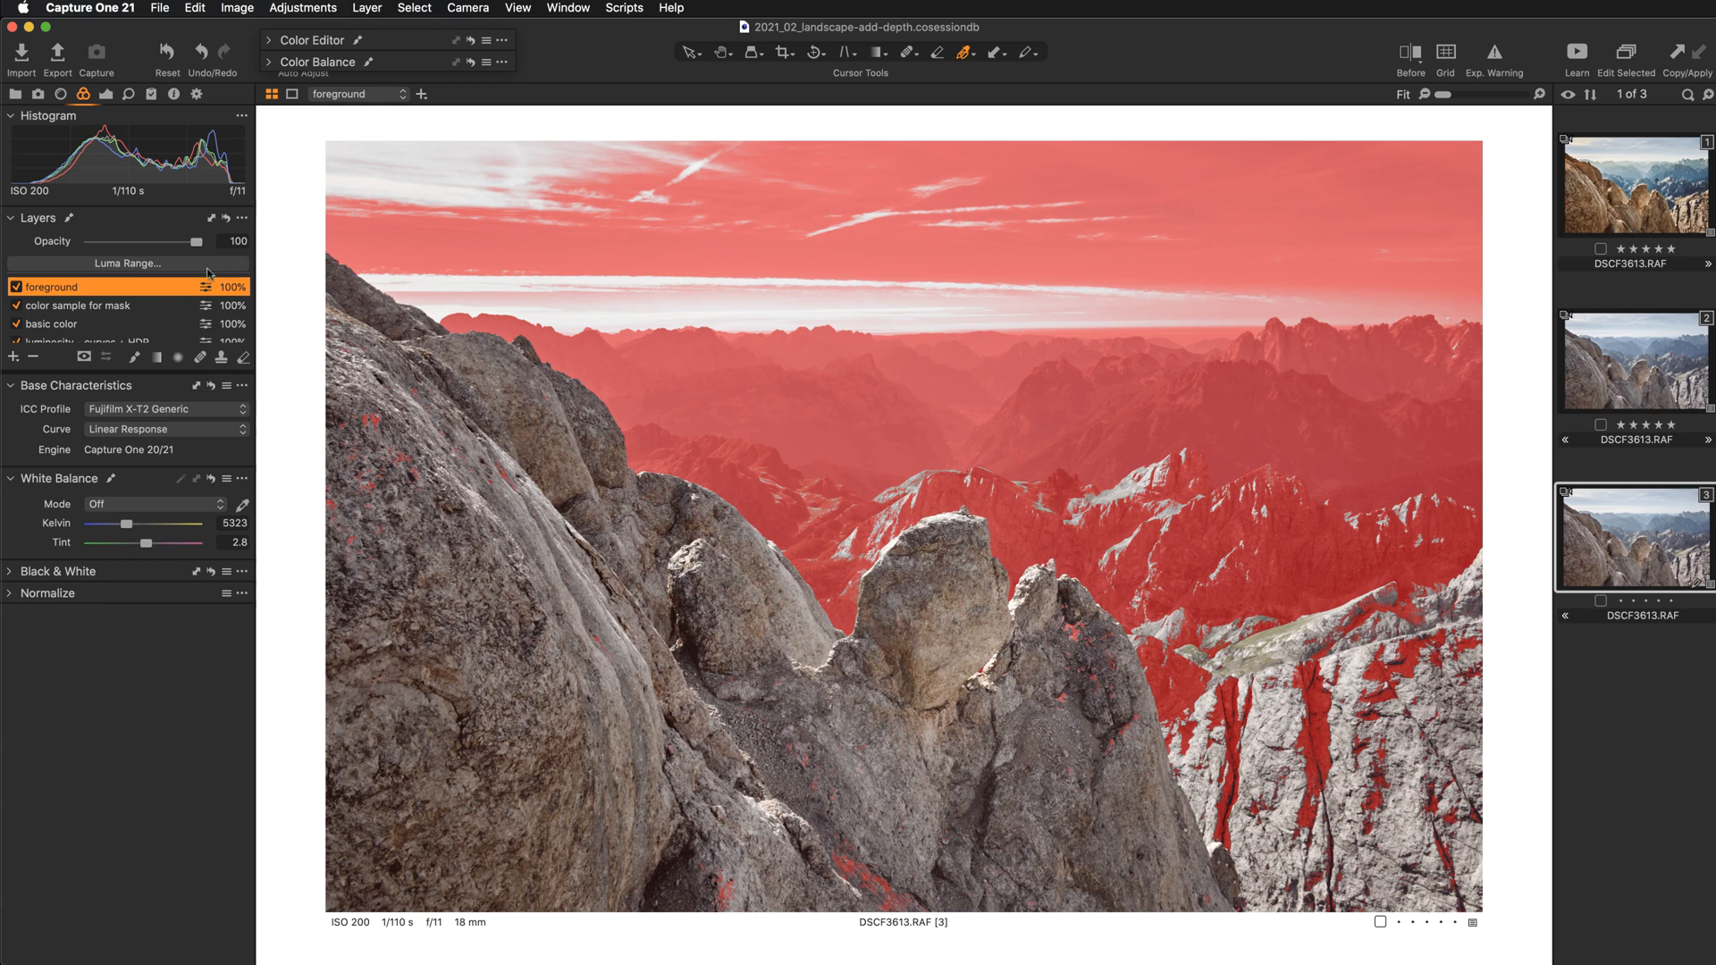
{"action": "right_click", "coordinate": [117, 290]}
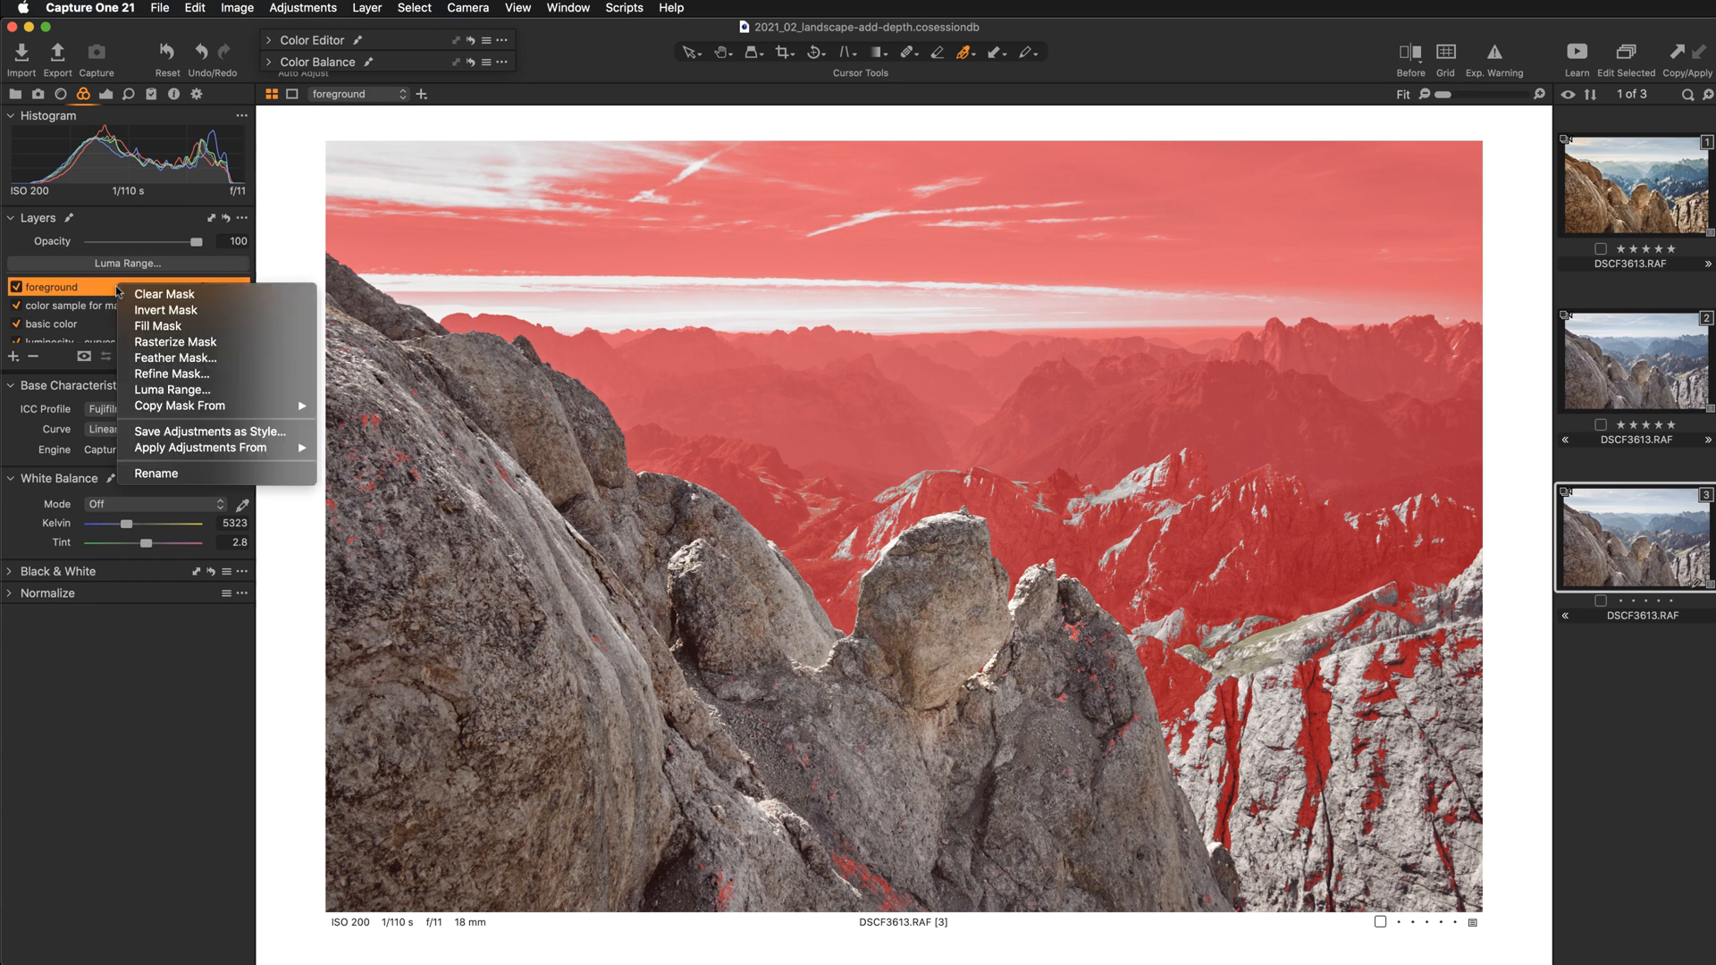
{"action": "left_click", "coordinate": [146, 311]}
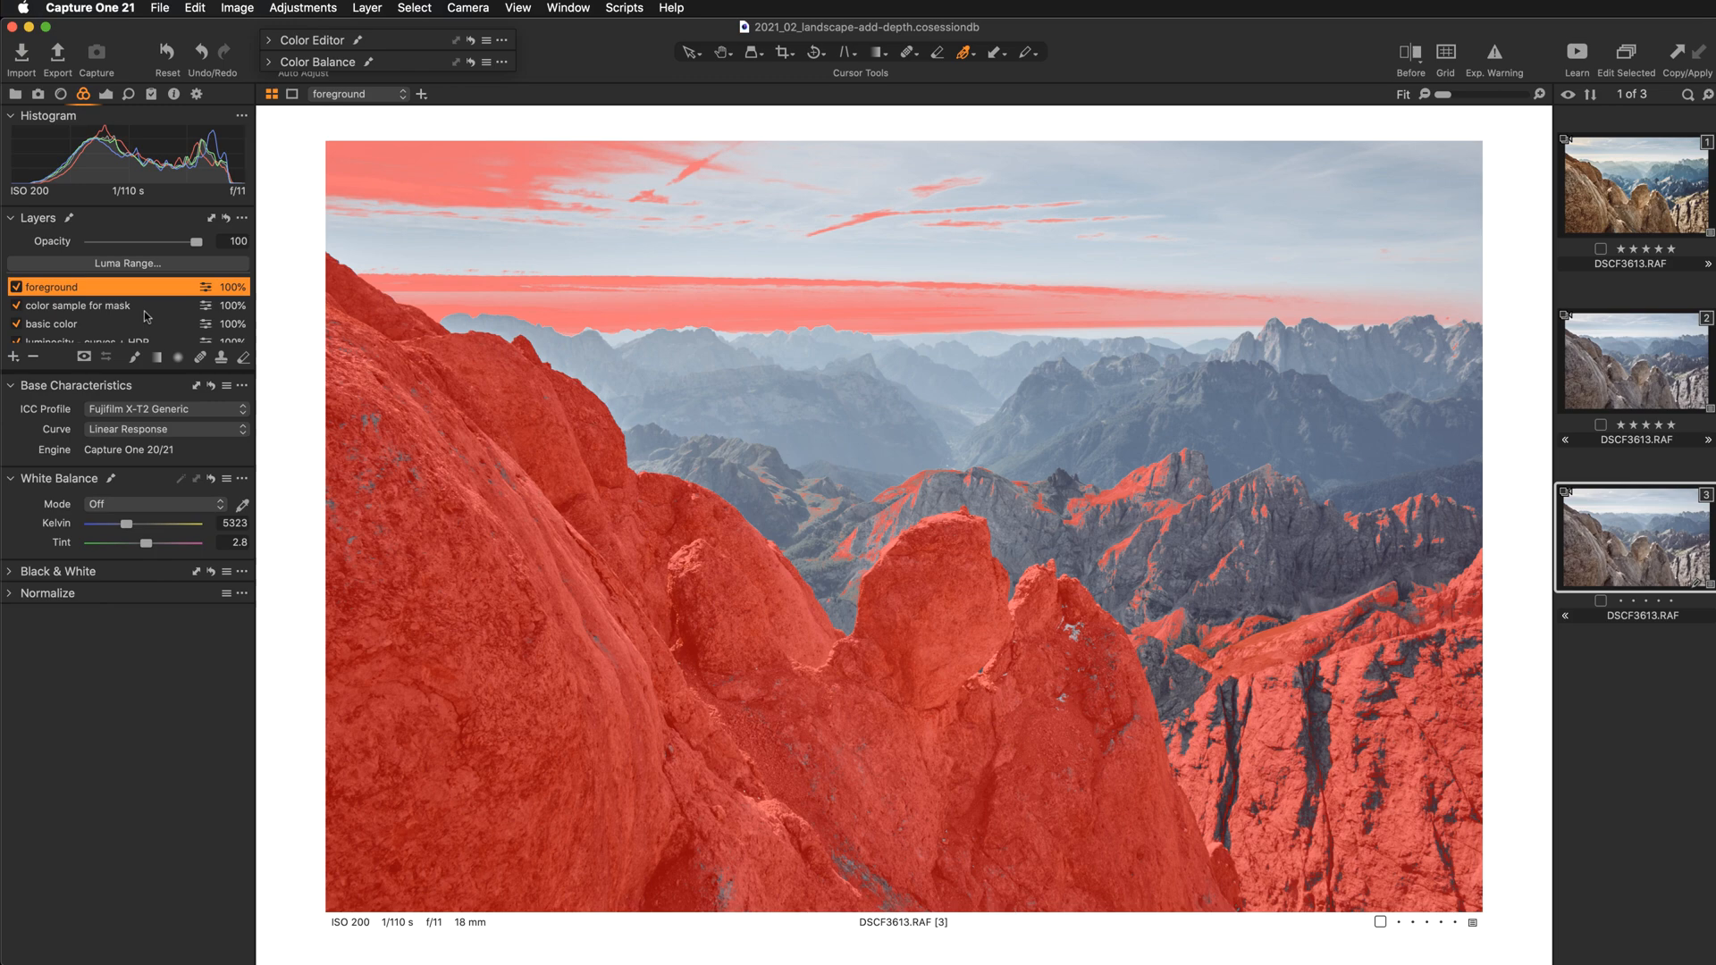
{"action": "key", "text": "m"}
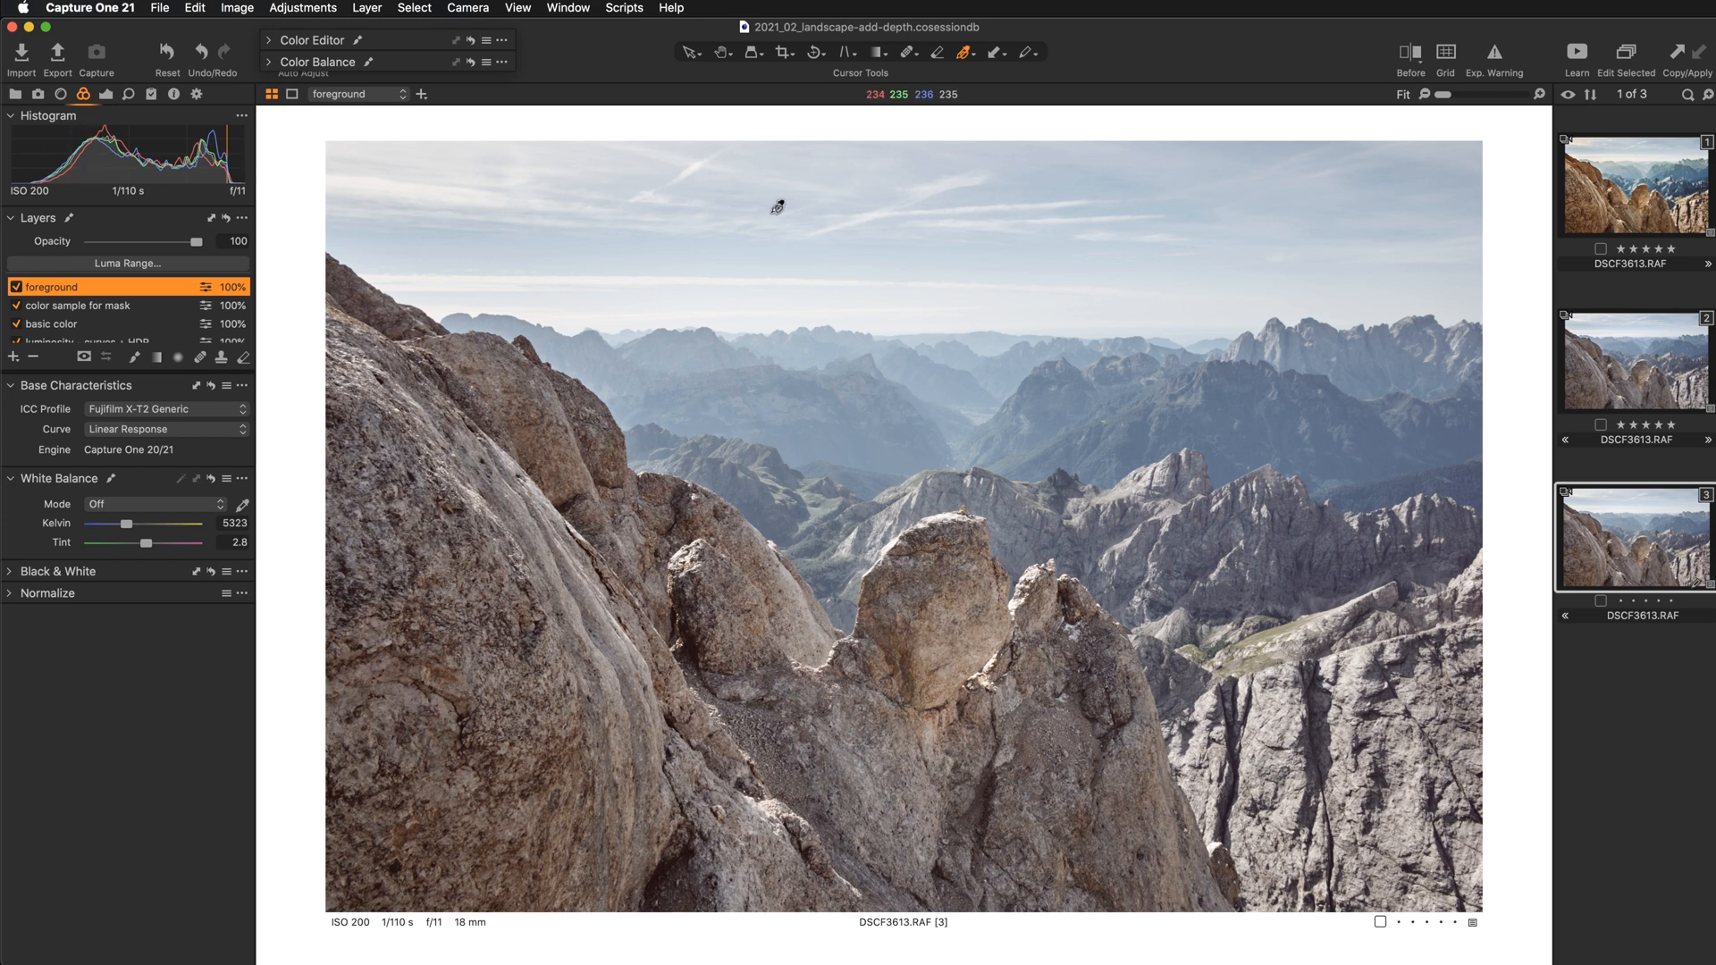
Step: Warm the foreground layer's white balance to 7073 Kelvin, checking the affected area with the mask overlay
{"action": "left_click", "coordinate": [688, 51]}
{"action": "left_click_drag", "start_coordinate": [127, 527], "coordinate": [136, 526]}
{"action": "left_click_drag", "start_coordinate": [138, 526], "coordinate": [143, 526]}
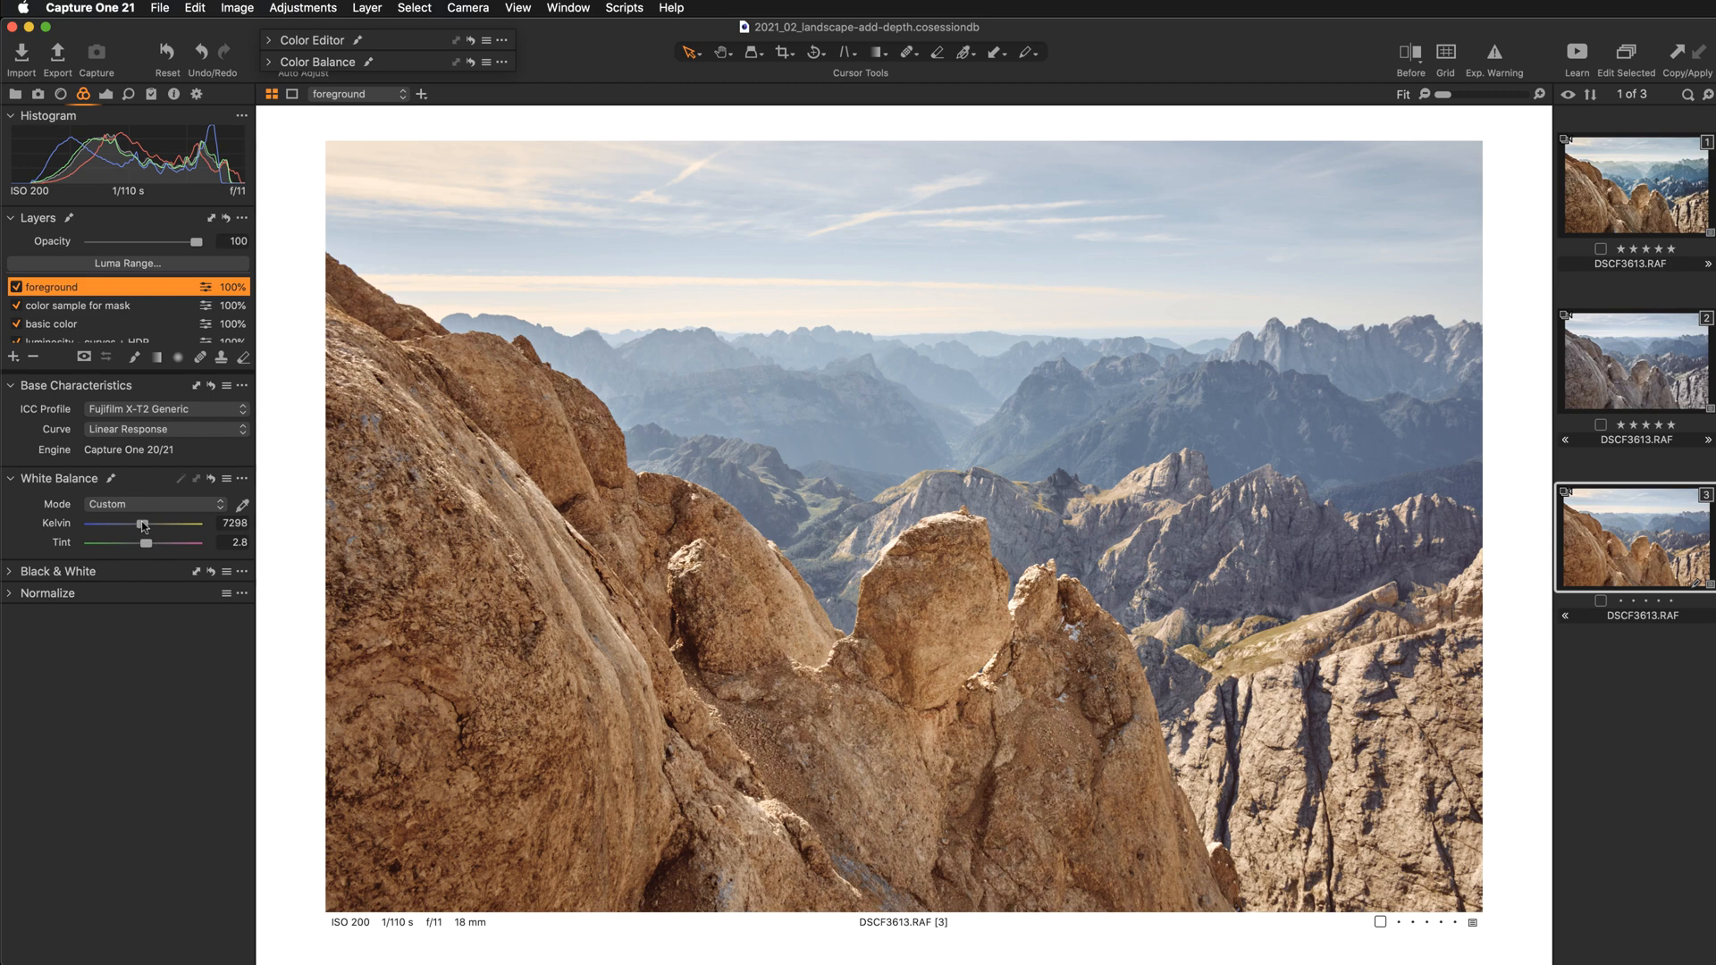
{"action": "key", "text": "m"}
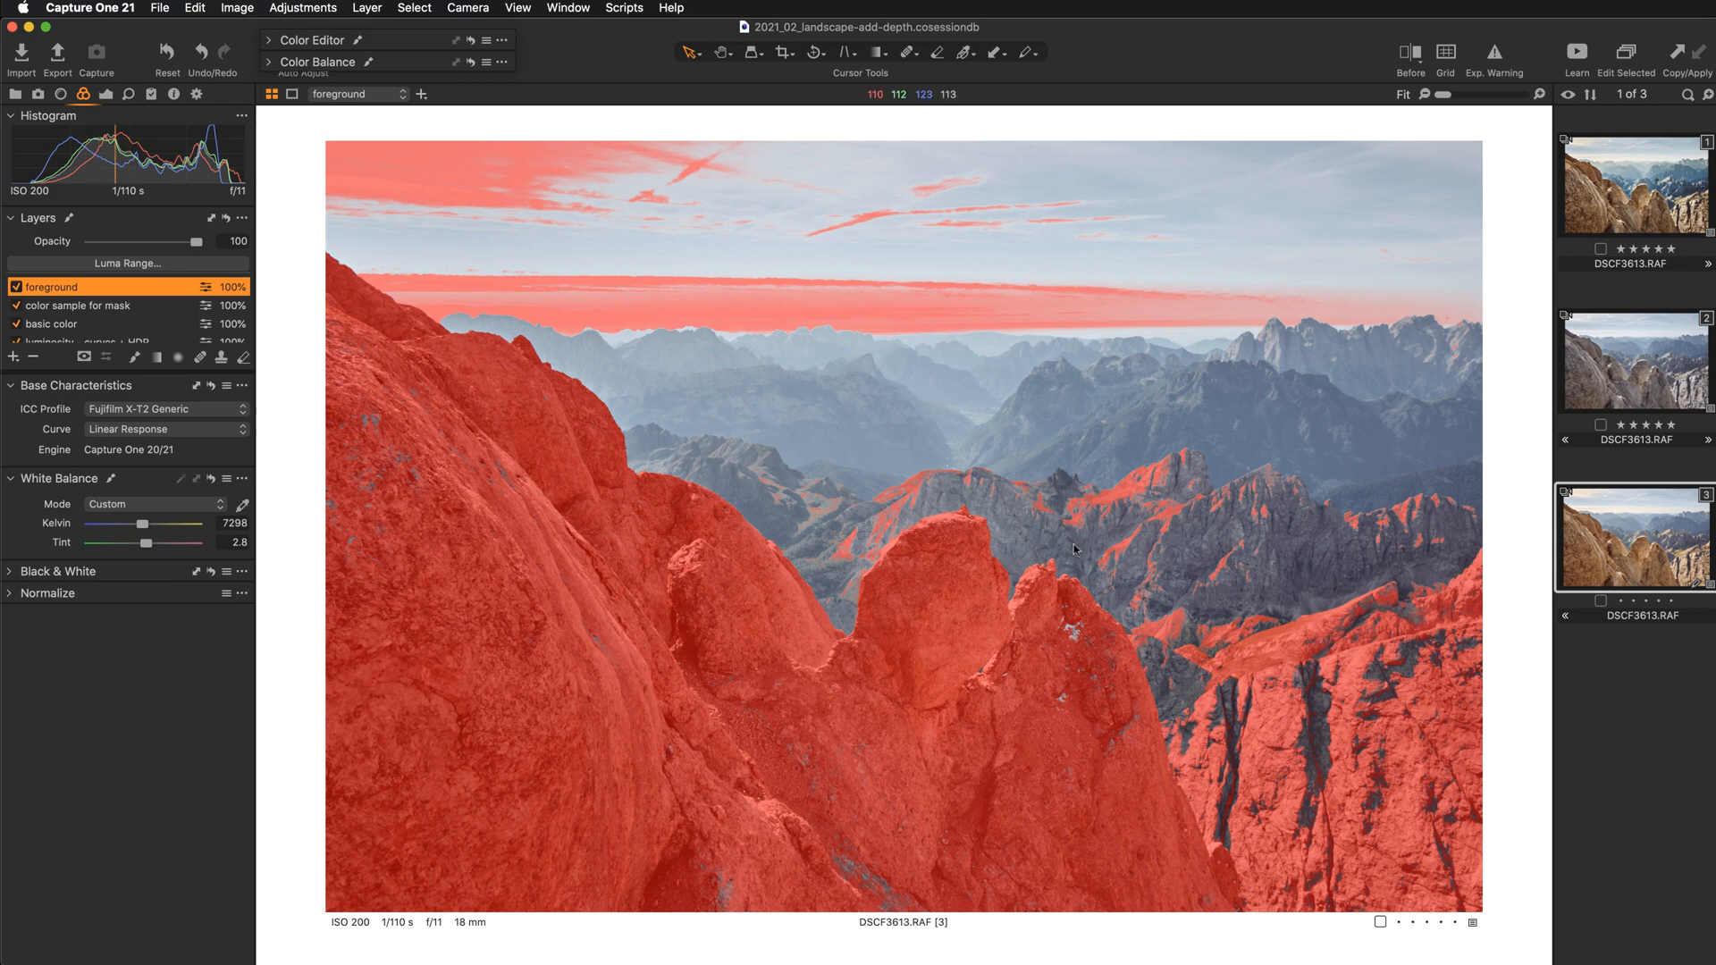
{"action": "key", "text": "m"}
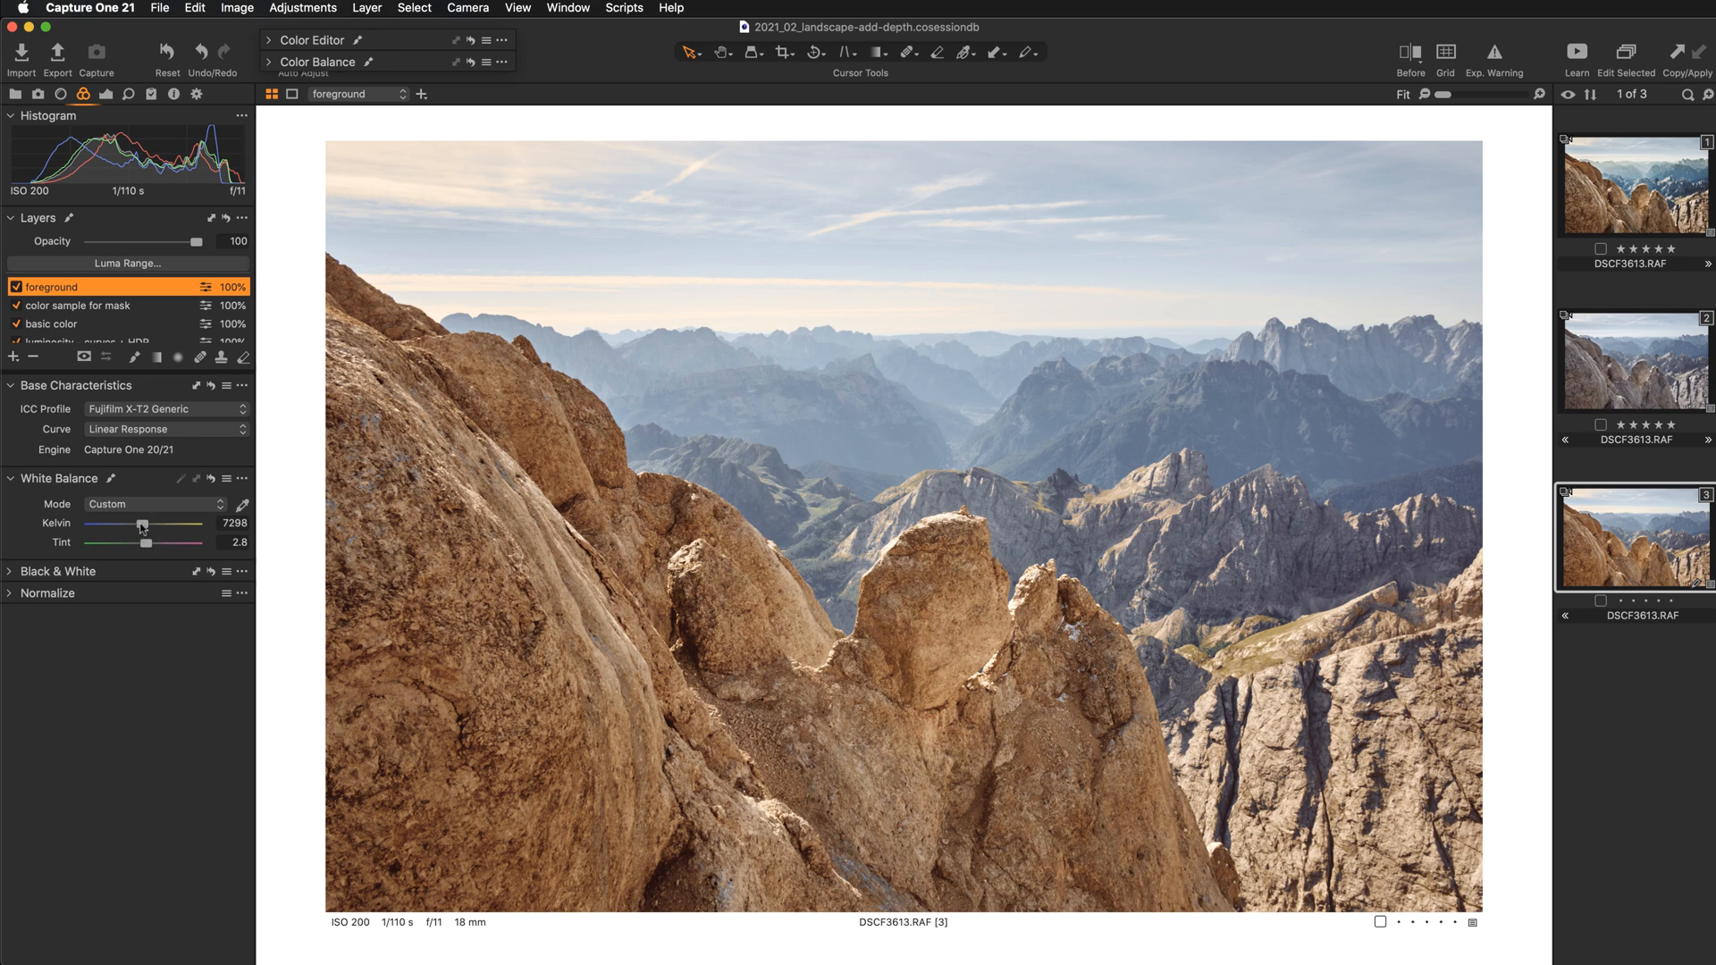
{"action": "left_click", "coordinate": [234, 523]}
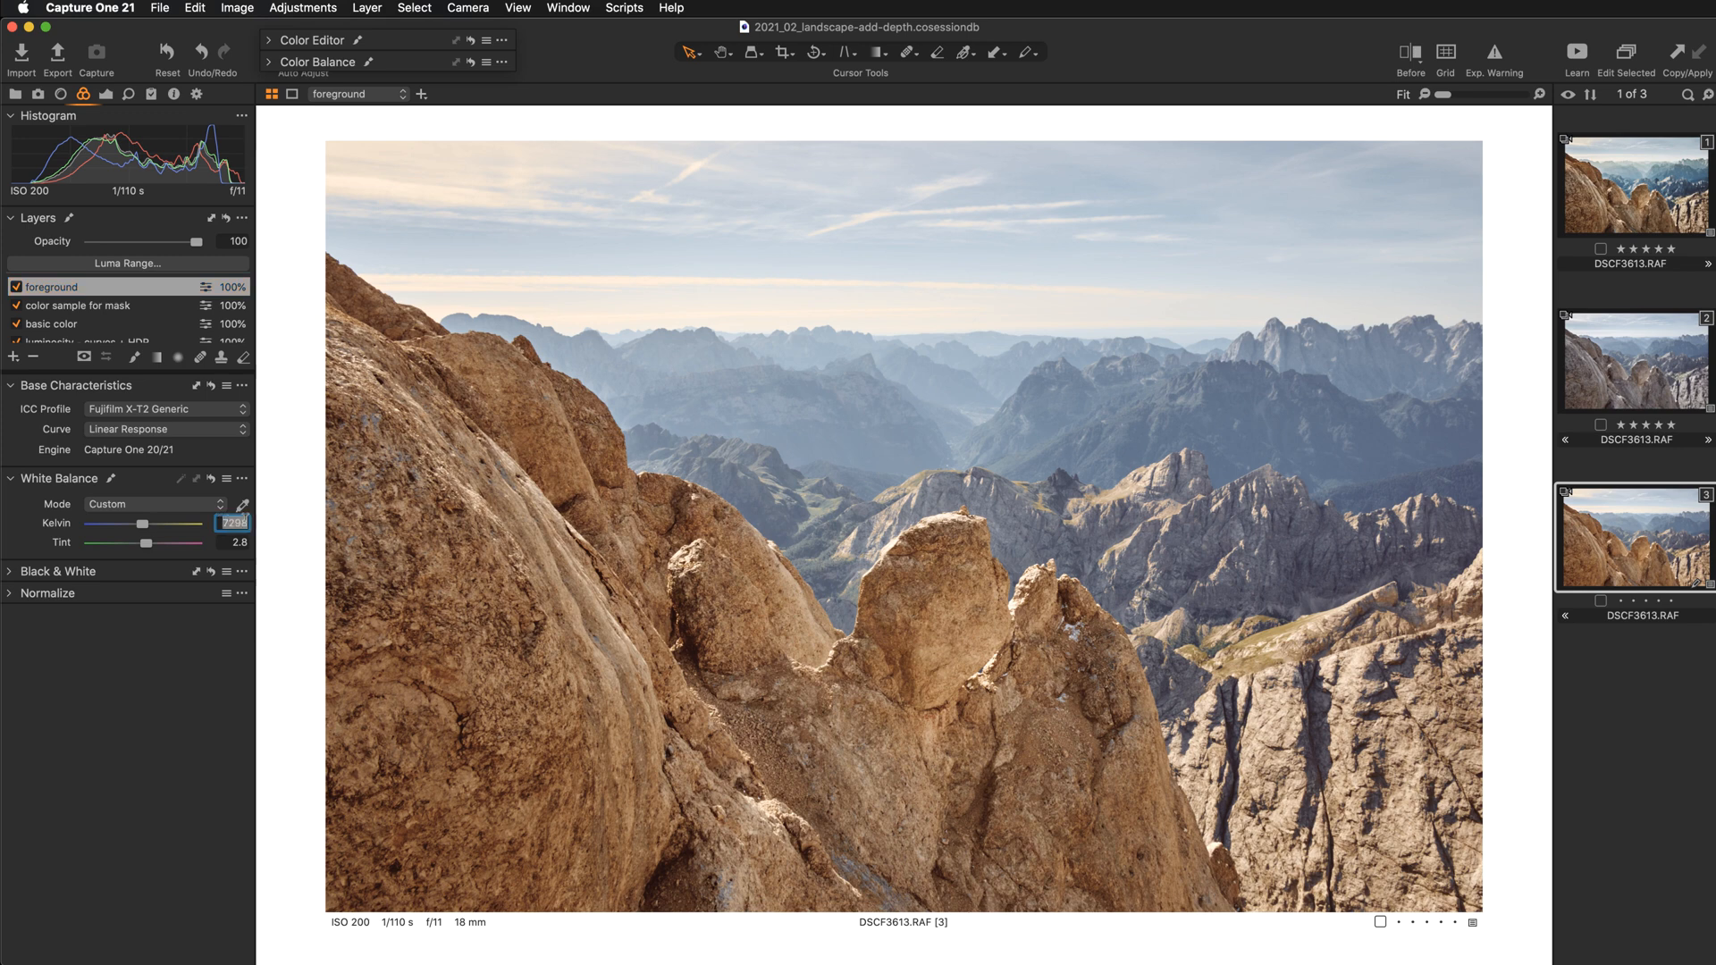
{"action": "key", "text": "Down"}
{"action": "key", "text": "Down"}
{"action": "key", "text": "Down"}
{"action": "key", "text": "Down"}
{"action": "key", "text": "Return"}
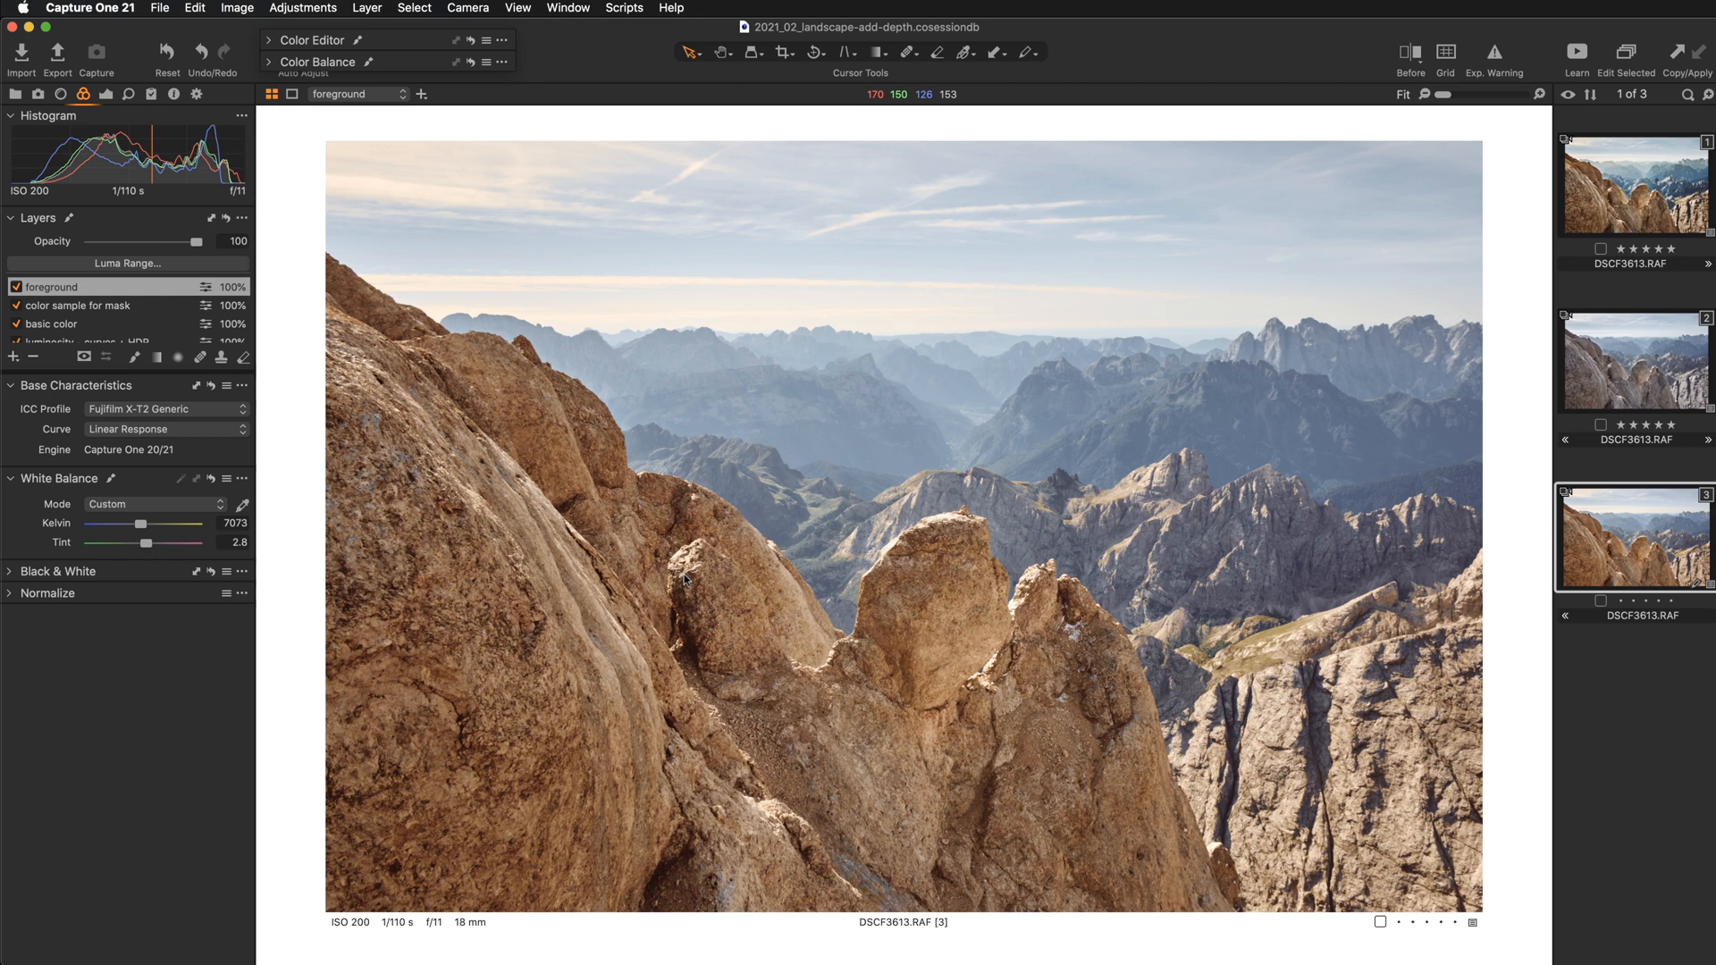
Step: Set the foreground layer's Clarity to 51 and hide the image browser to inspect the rock detail
{"action": "left_click", "coordinate": [106, 95]}
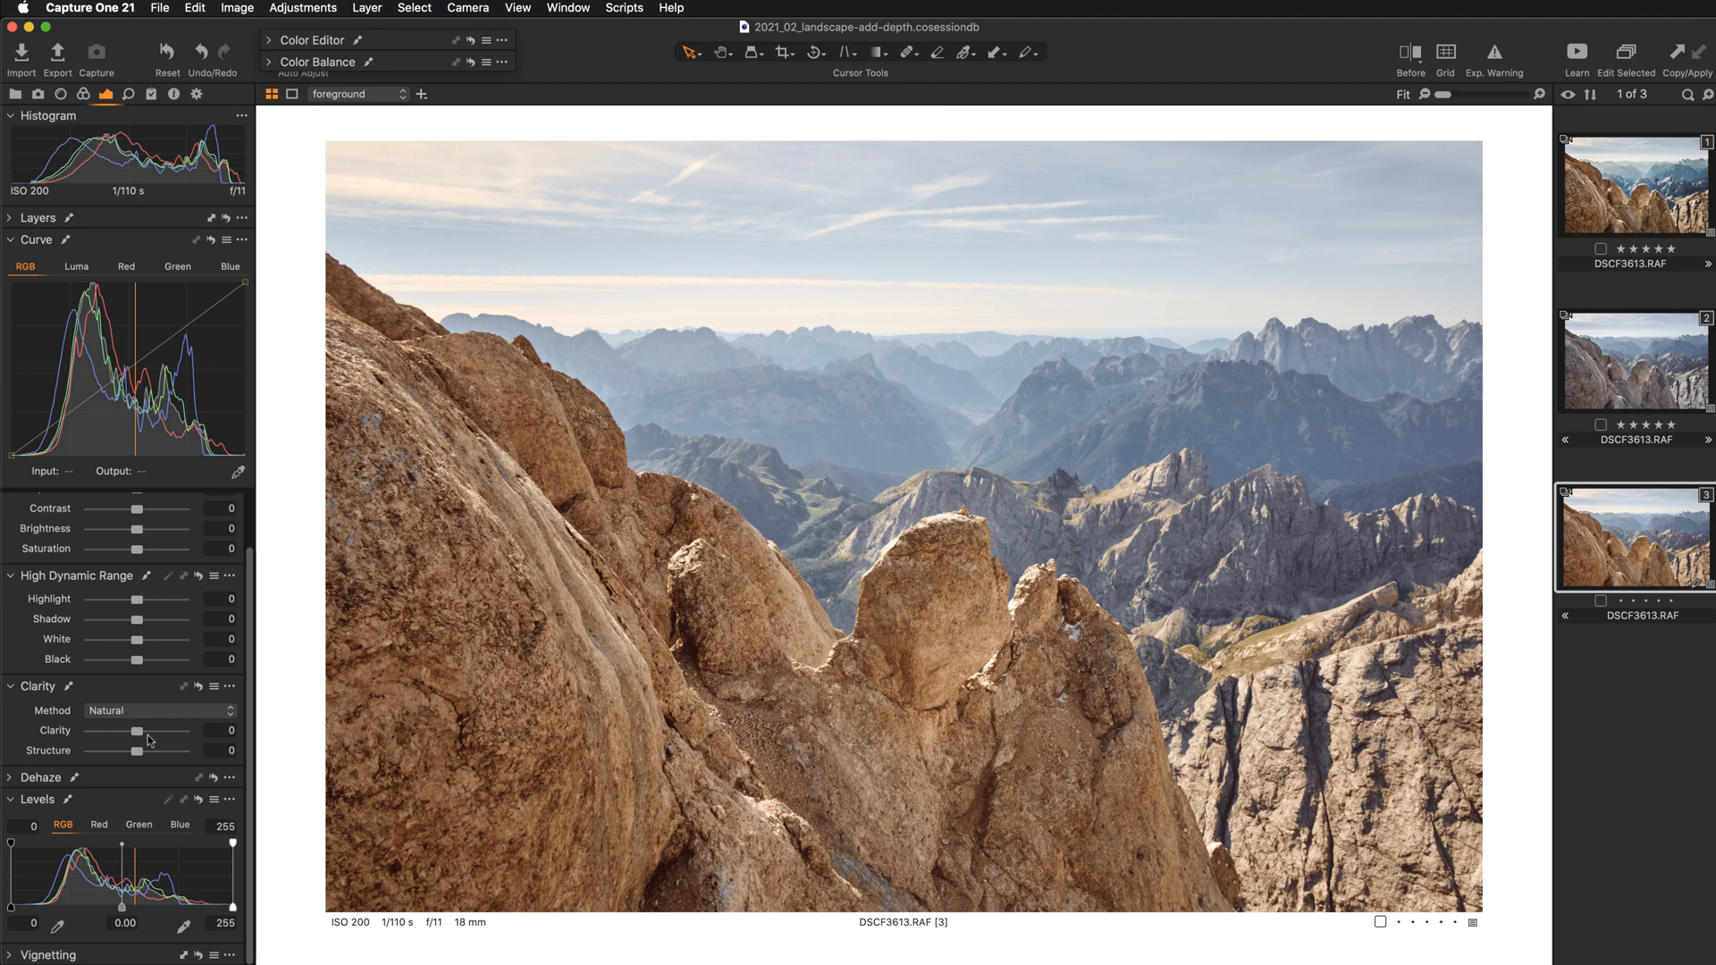
{"action": "left_click_drag", "start_coordinate": [137, 734], "coordinate": [161, 733]}
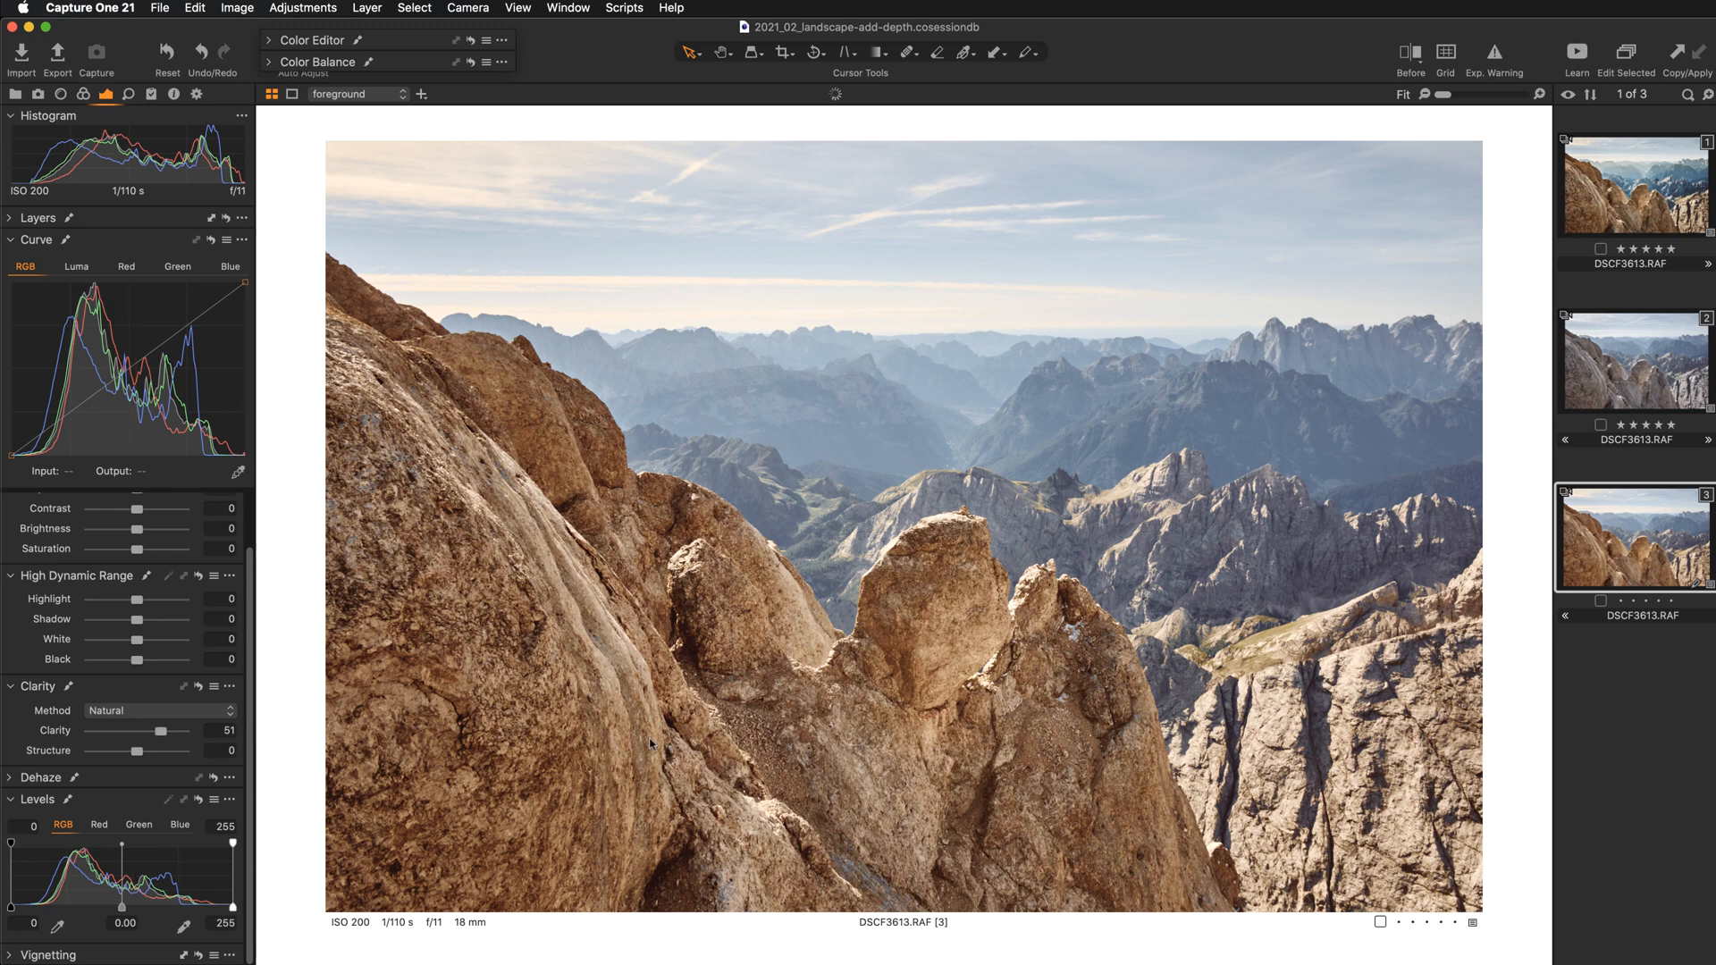
{"action": "key", "text": "super+b"}
{"action": "key", "text": "super+plus"}
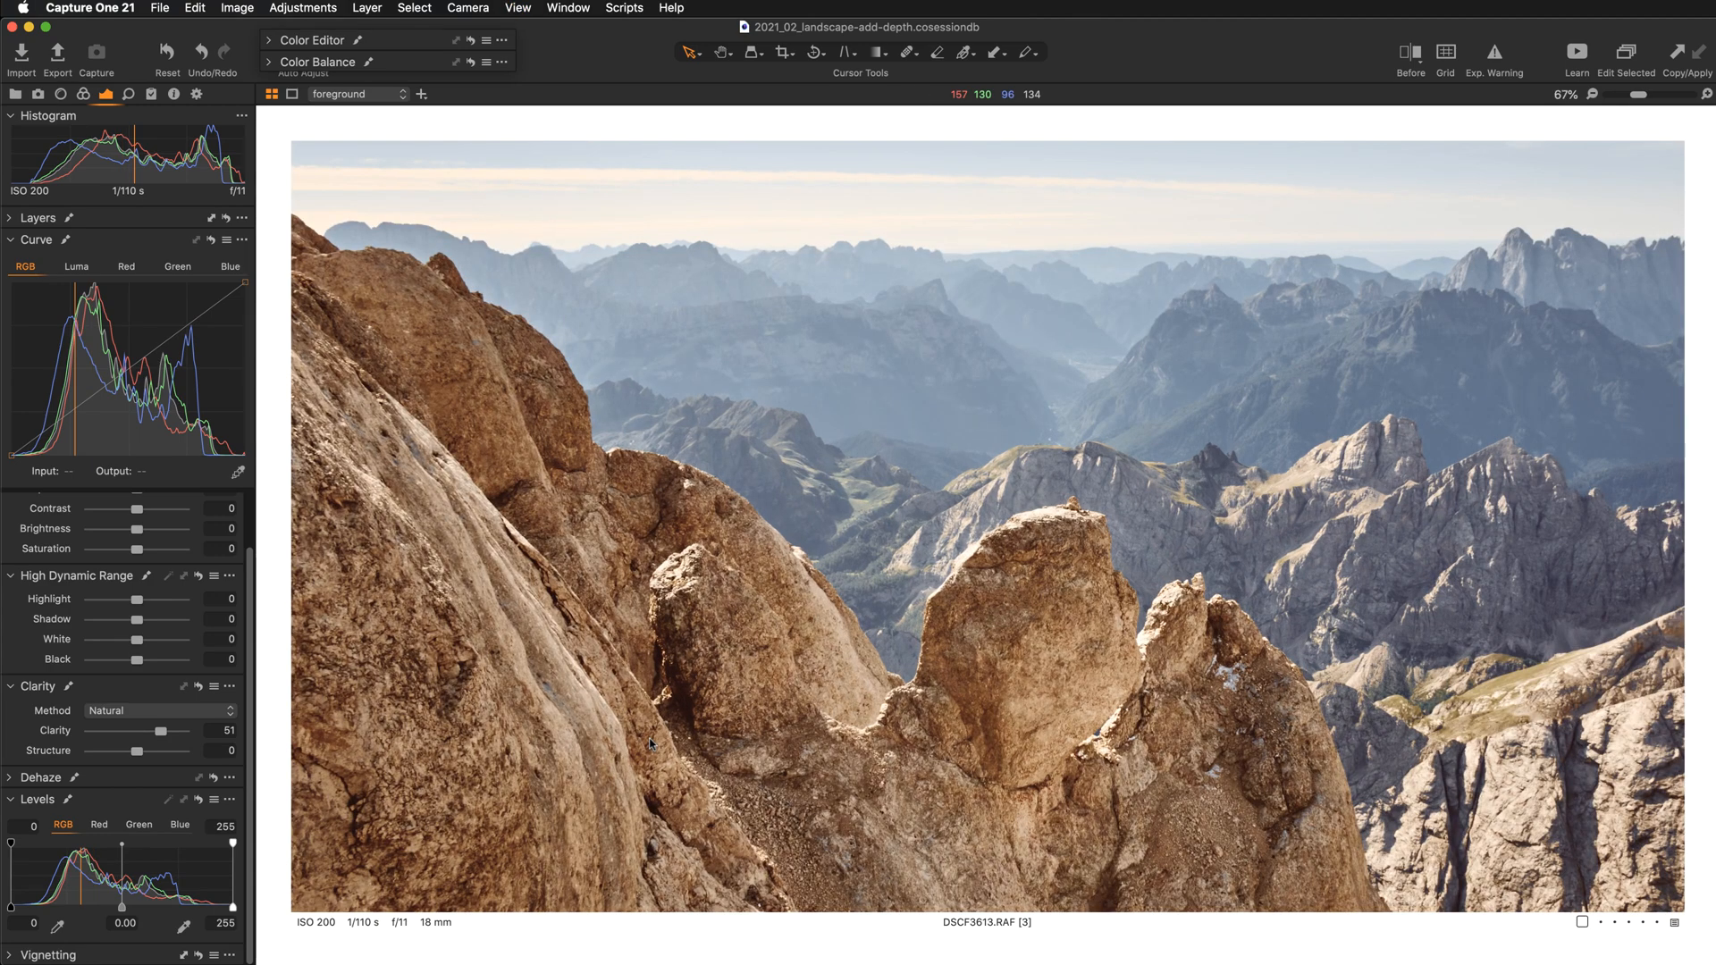
Step: Examine the foreground rock detail at 100% and compare it with the layer's Clarity temporarily reset
{"action": "key", "text": "super+plus"}
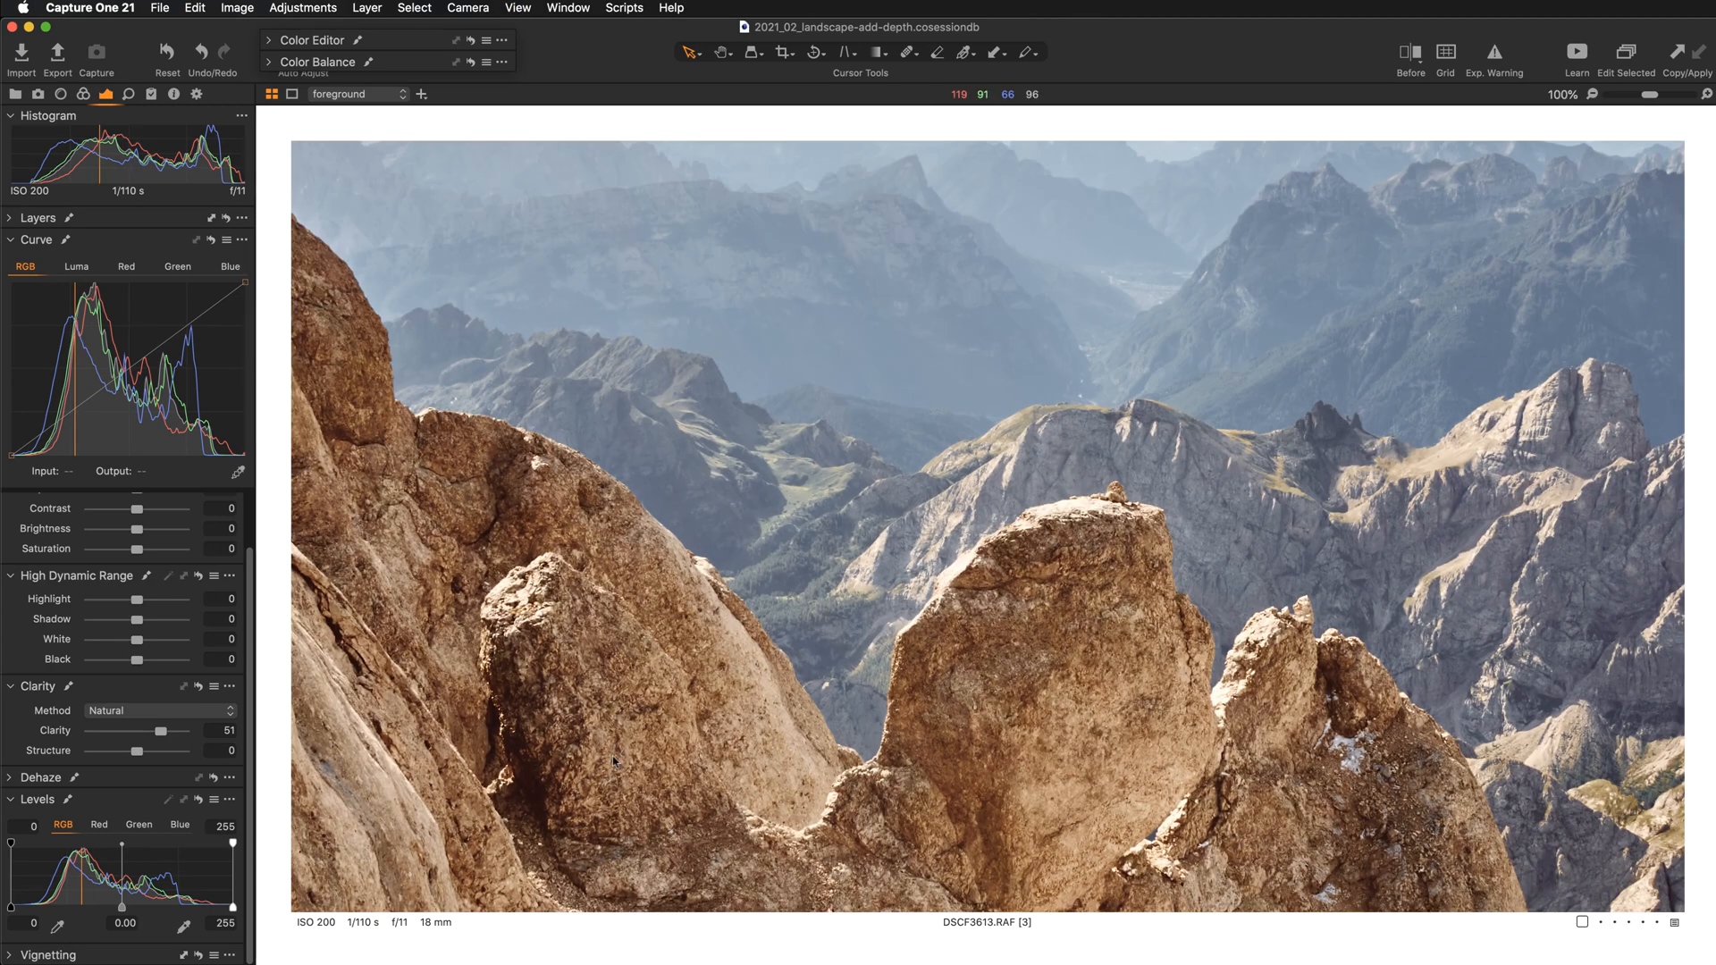
{"action": "left_click_drag", "start_coordinate": [649, 744], "coordinate": [832, 452]}
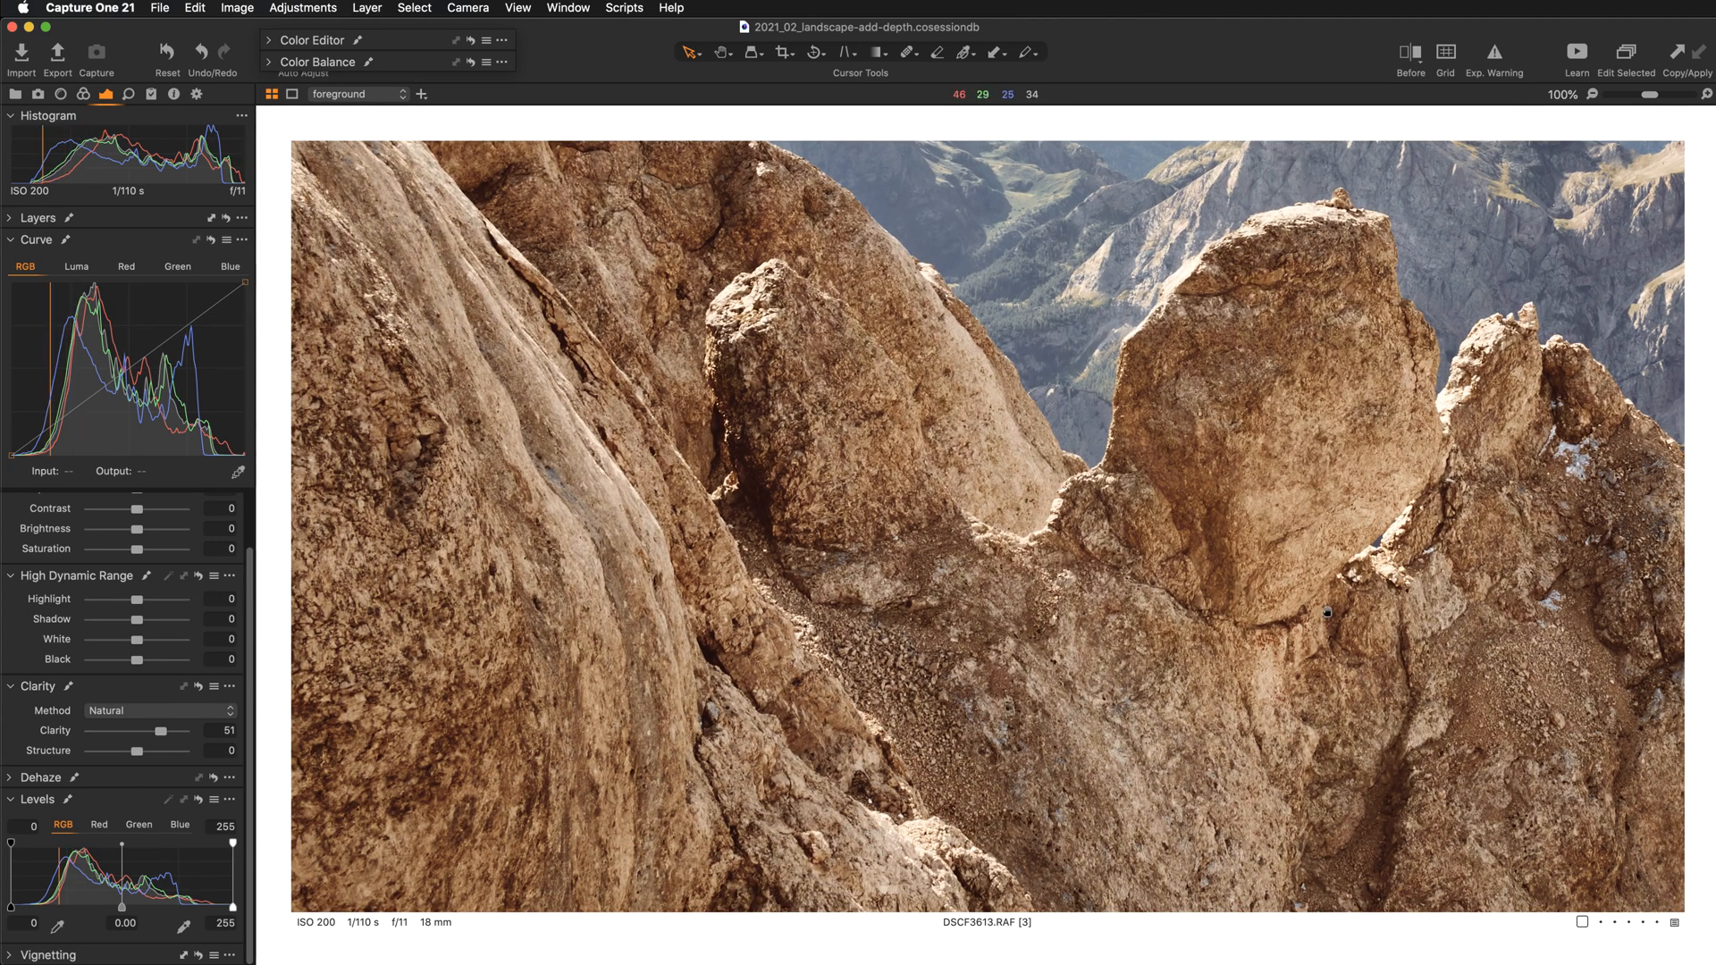
{"action": "left_click_drag", "start_coordinate": [1510, 724], "coordinate": [984, 697]}
{"action": "left_click_drag", "start_coordinate": [725, 315], "coordinate": [951, 585]}
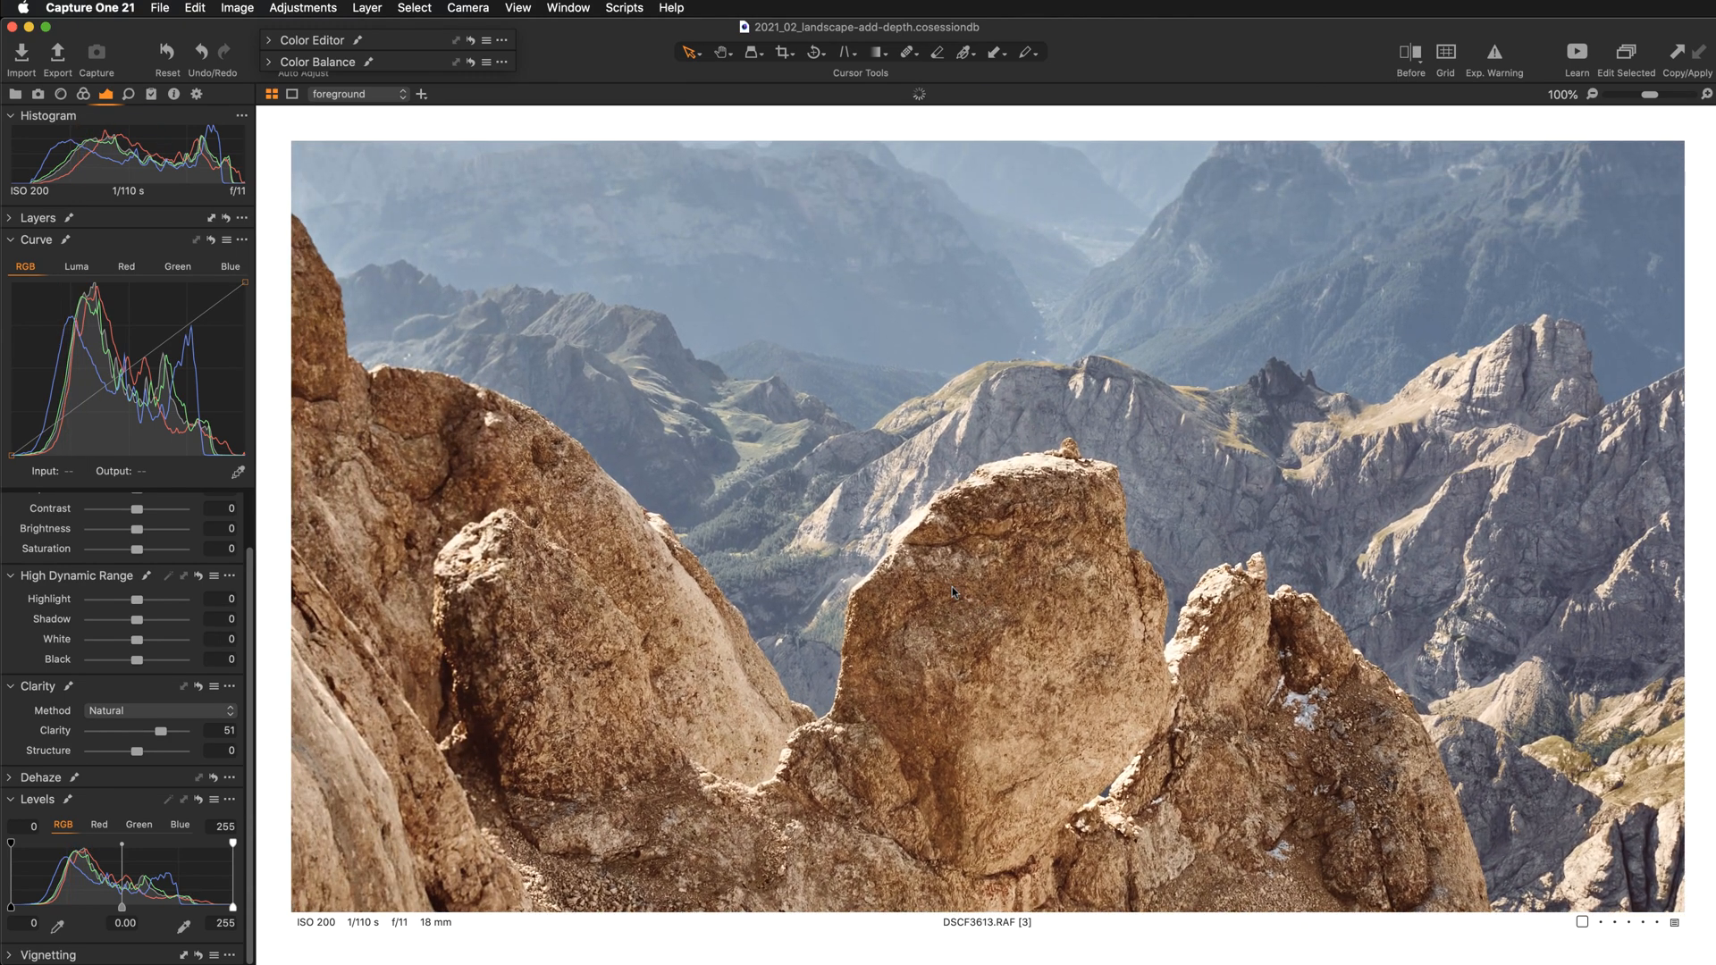
{"action": "left_click_drag", "start_coordinate": [1213, 429], "coordinate": [1196, 555]}
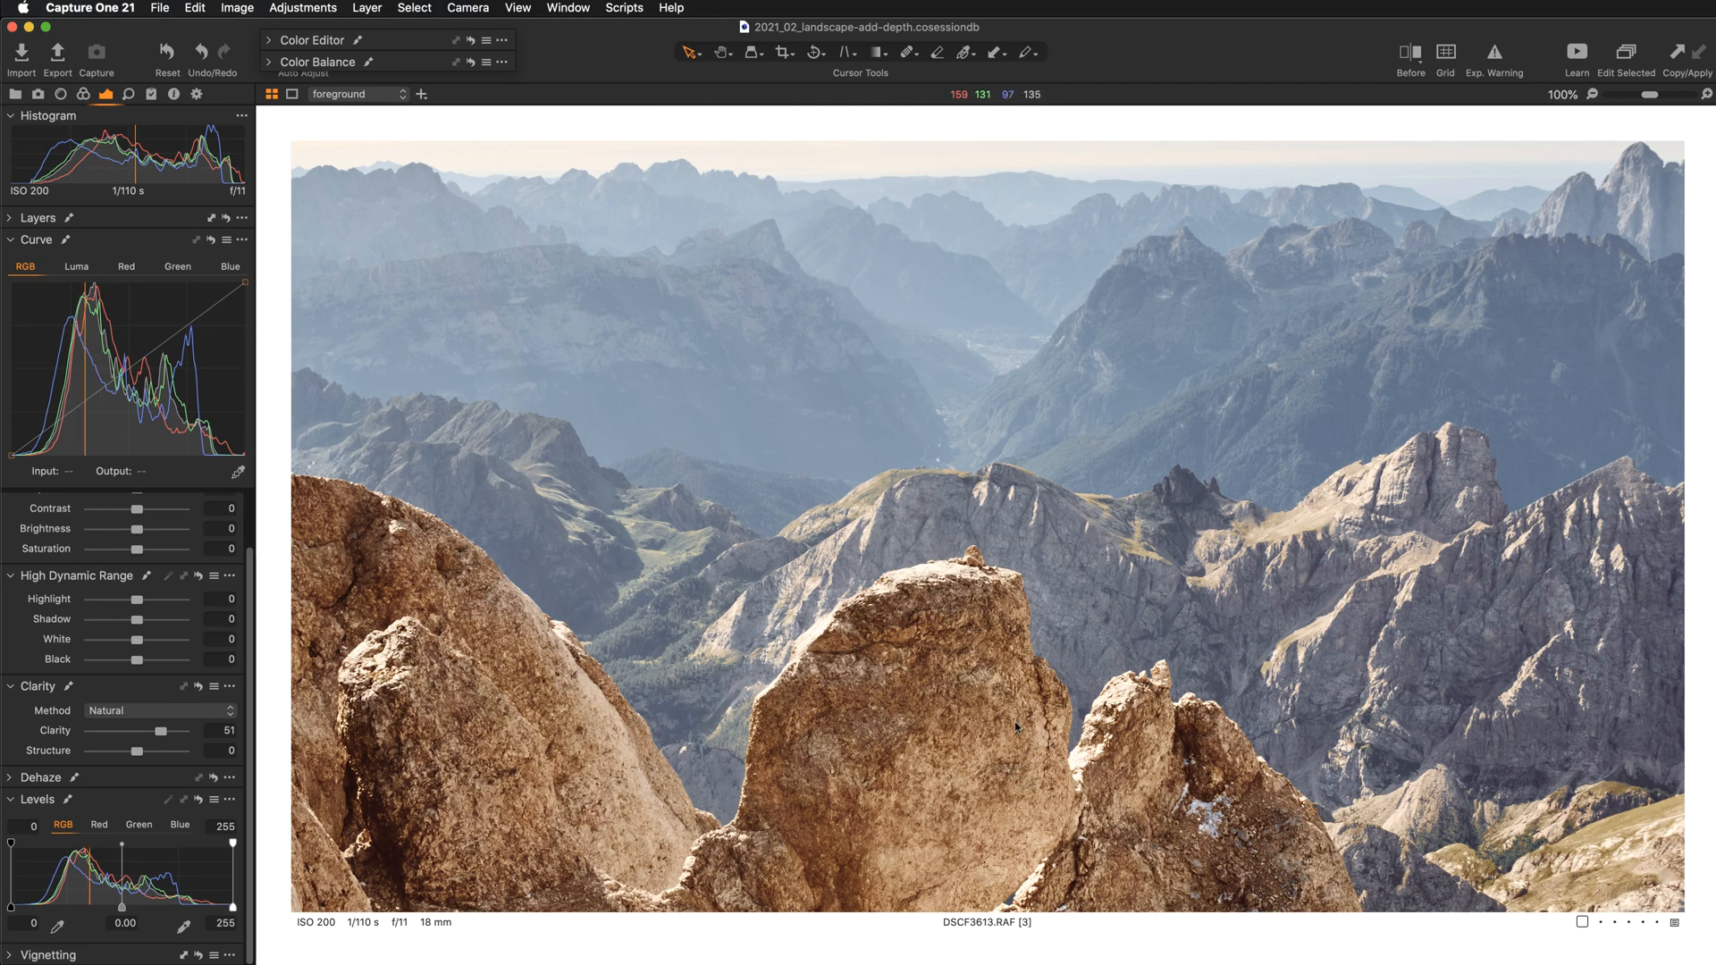
{"action": "scroll", "coordinate": [1003, 779], "scroll_direction": "up", "scroll_amount": 5}
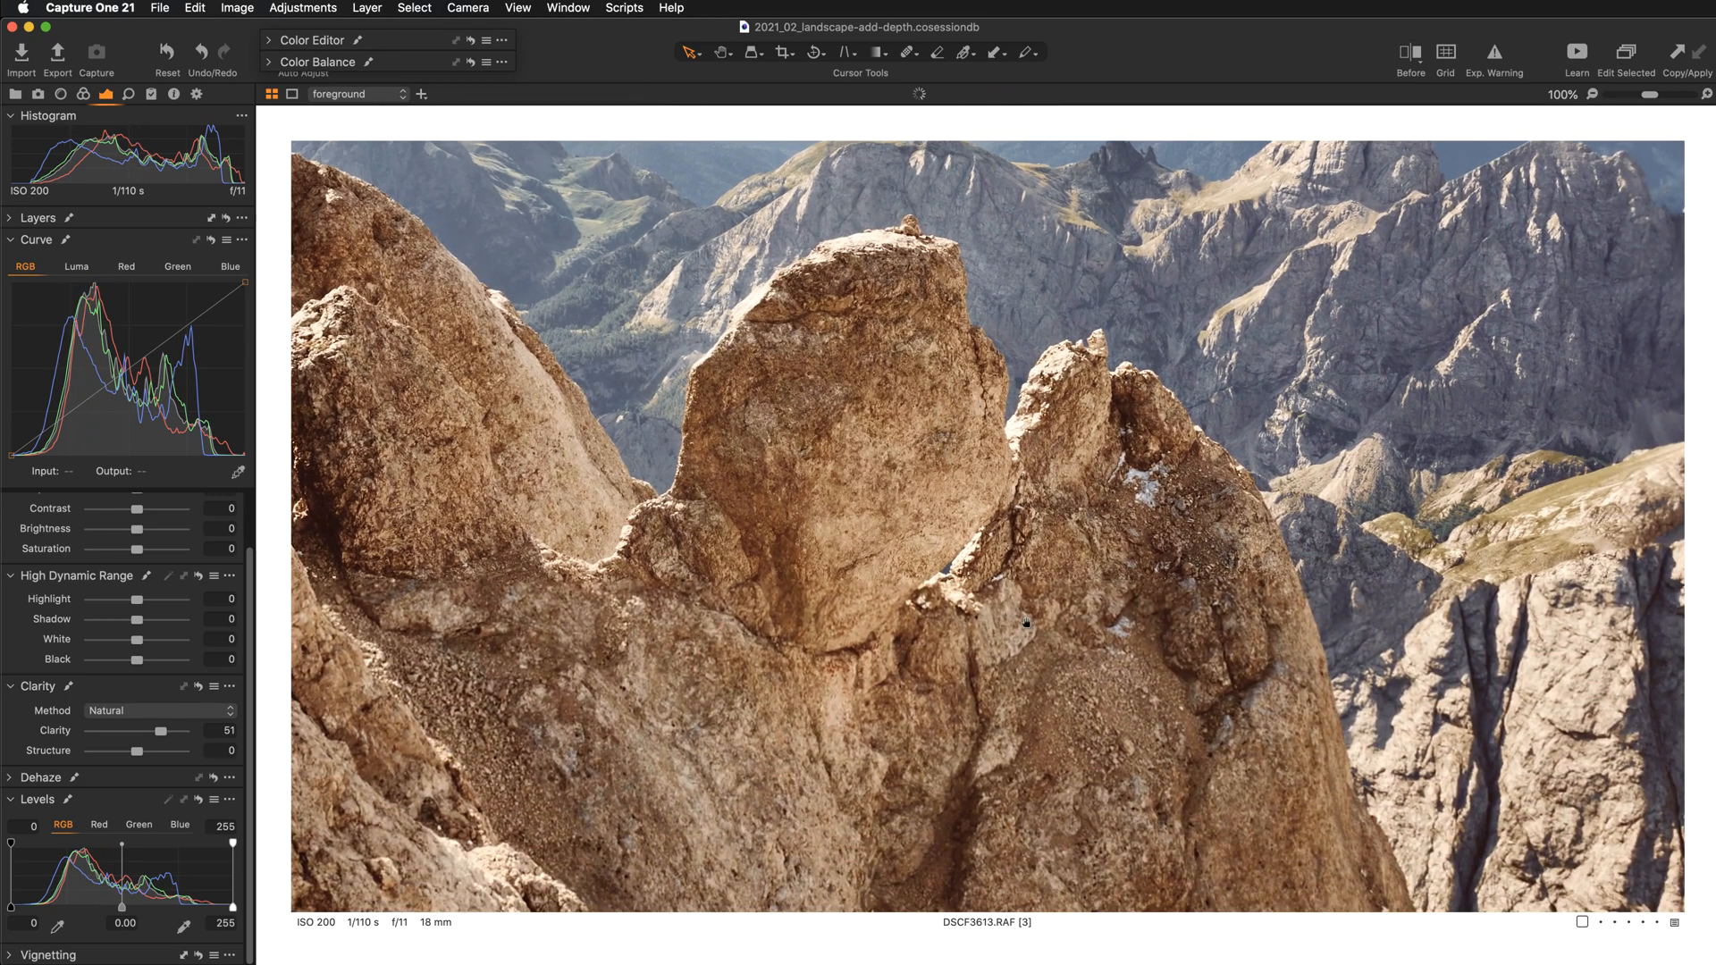
{"action": "scroll", "coordinate": [843, 745], "scroll_direction": "down", "scroll_amount": 3}
{"action": "left_click_drag", "start_coordinate": [844, 745], "coordinate": [826, 799]}
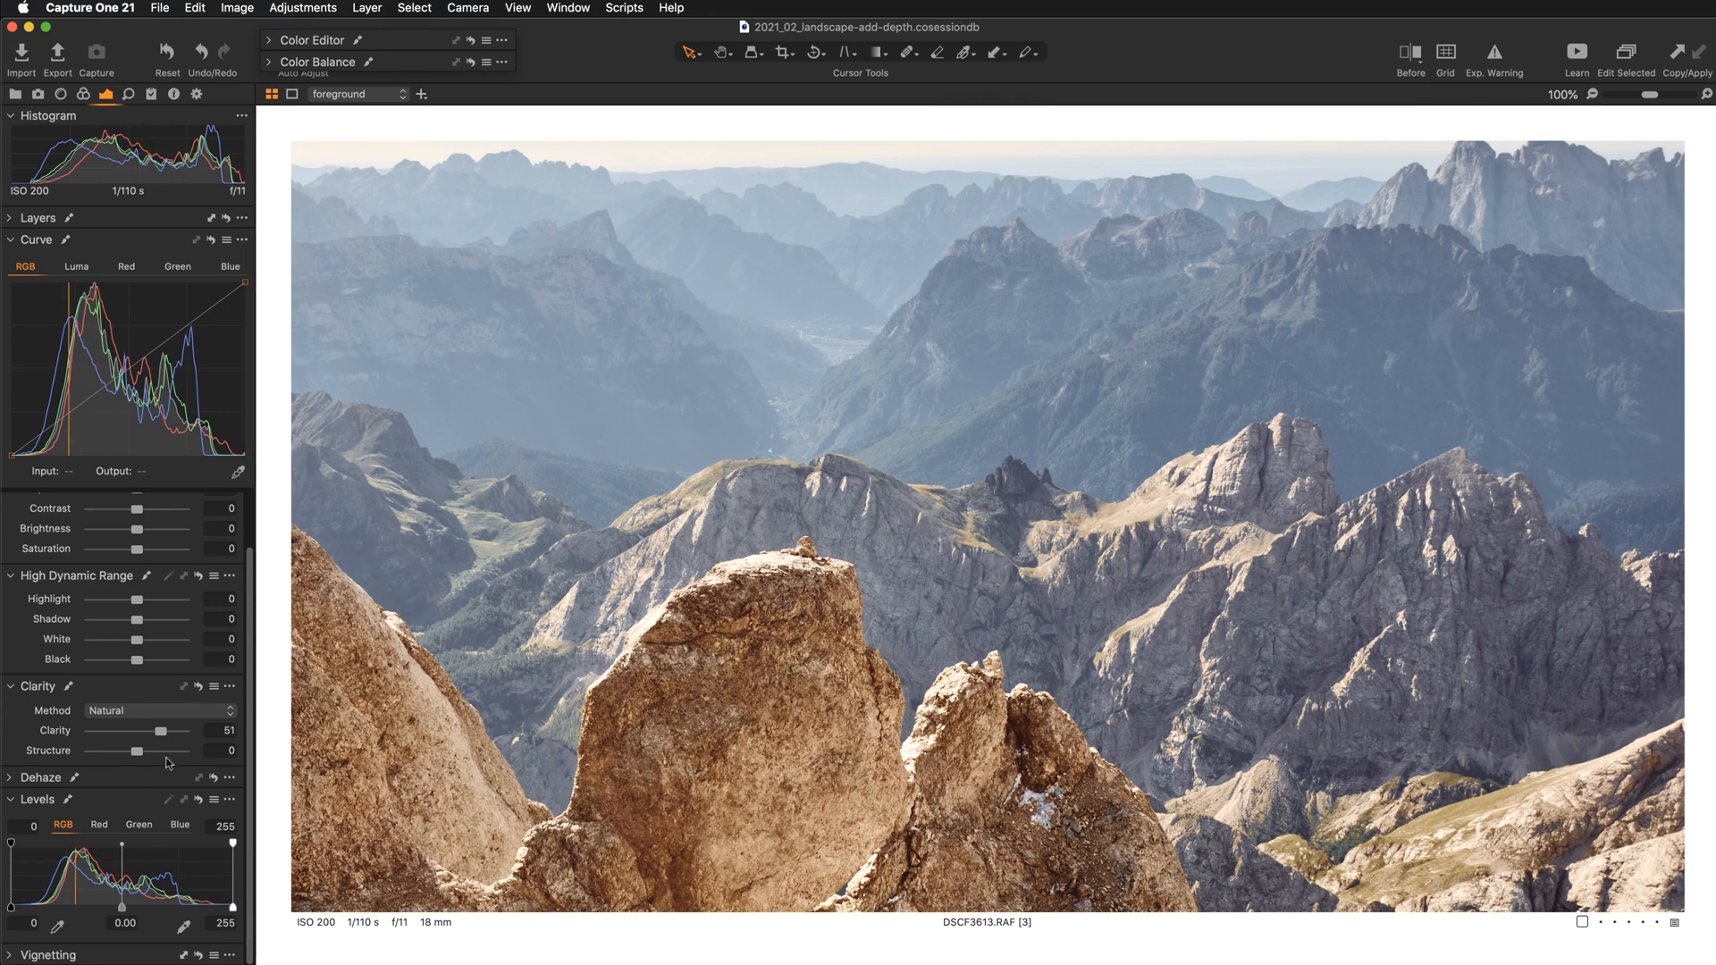
{"action": "double_click", "coordinate": [54, 732]}
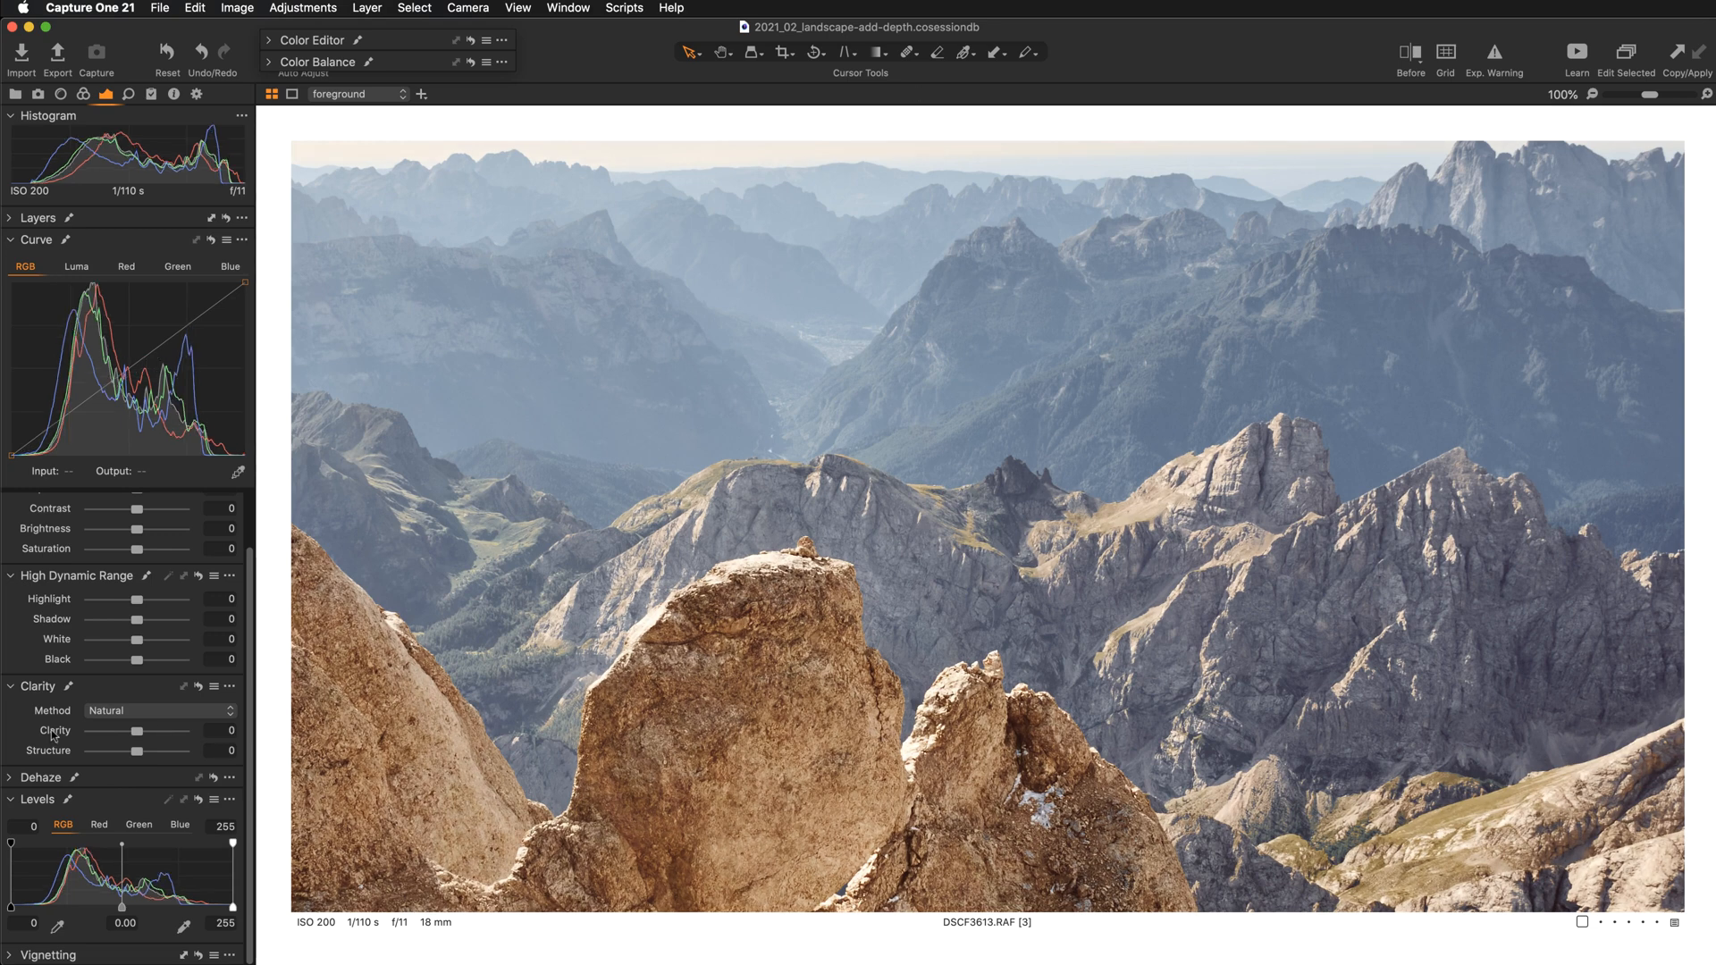
{"action": "key", "text": "super+z"}
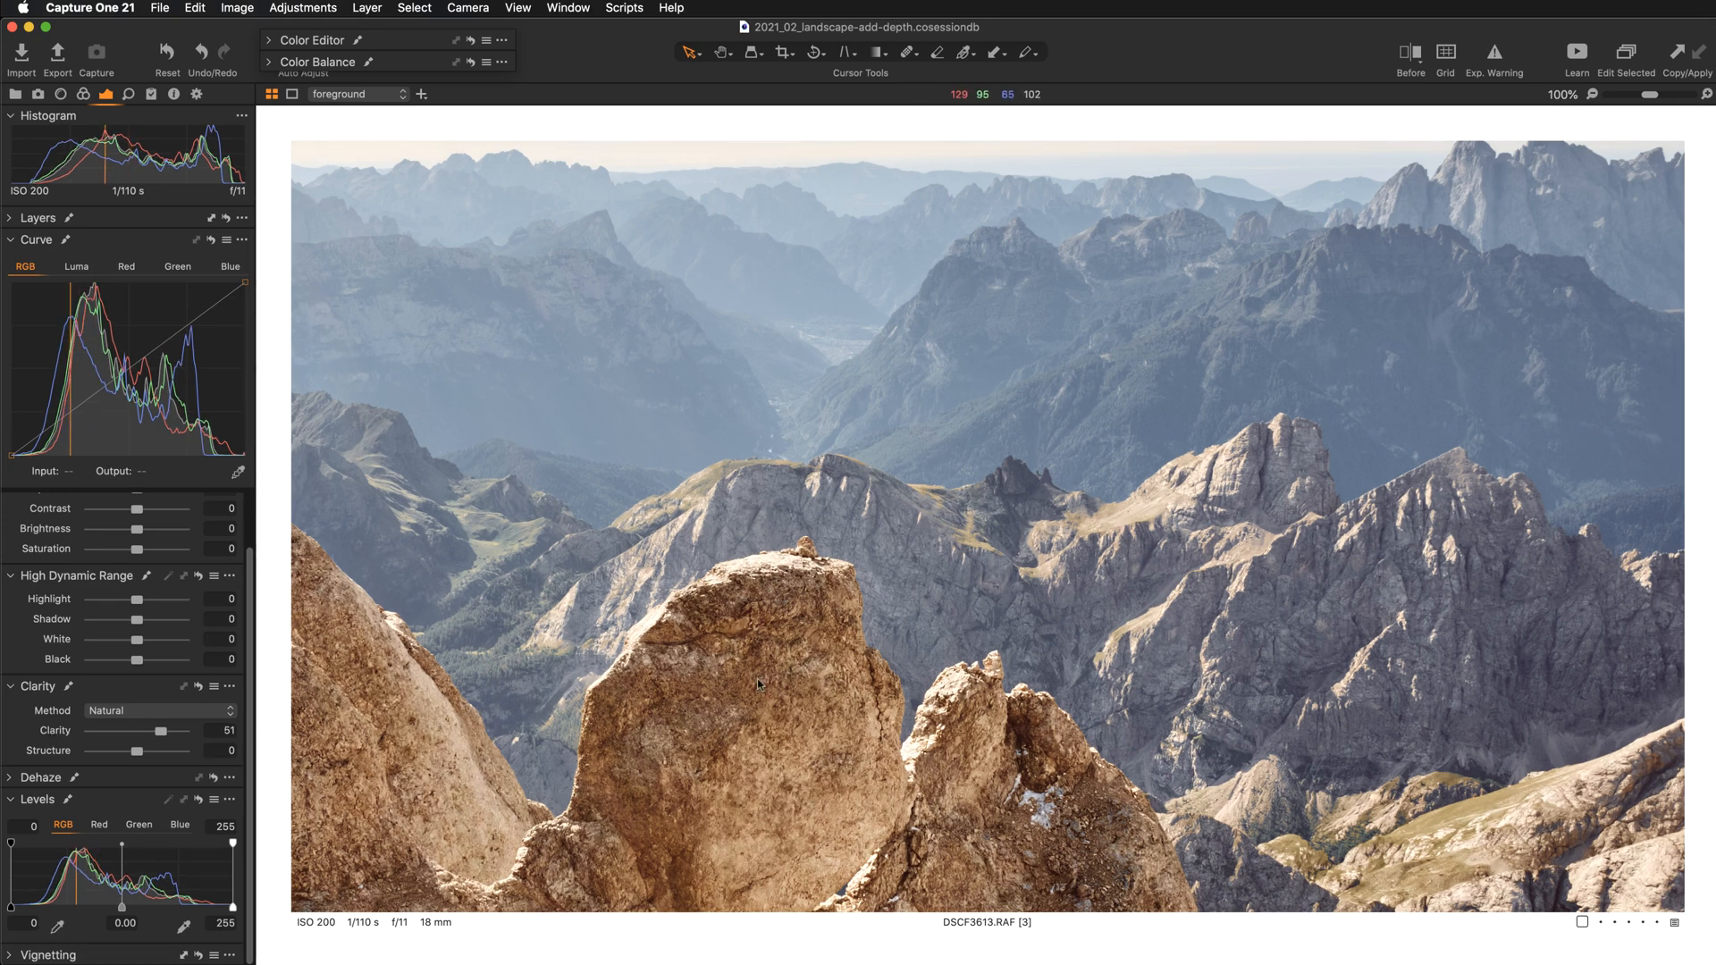
Step: Set the foreground layer's Structure to 26 and check the rock texture close up and in the whole photo
{"action": "scroll", "coordinate": [849, 731], "scroll_direction": "down", "scroll_amount": 8}
{"action": "scroll", "coordinate": [849, 731], "scroll_direction": "down", "scroll_amount": 4}
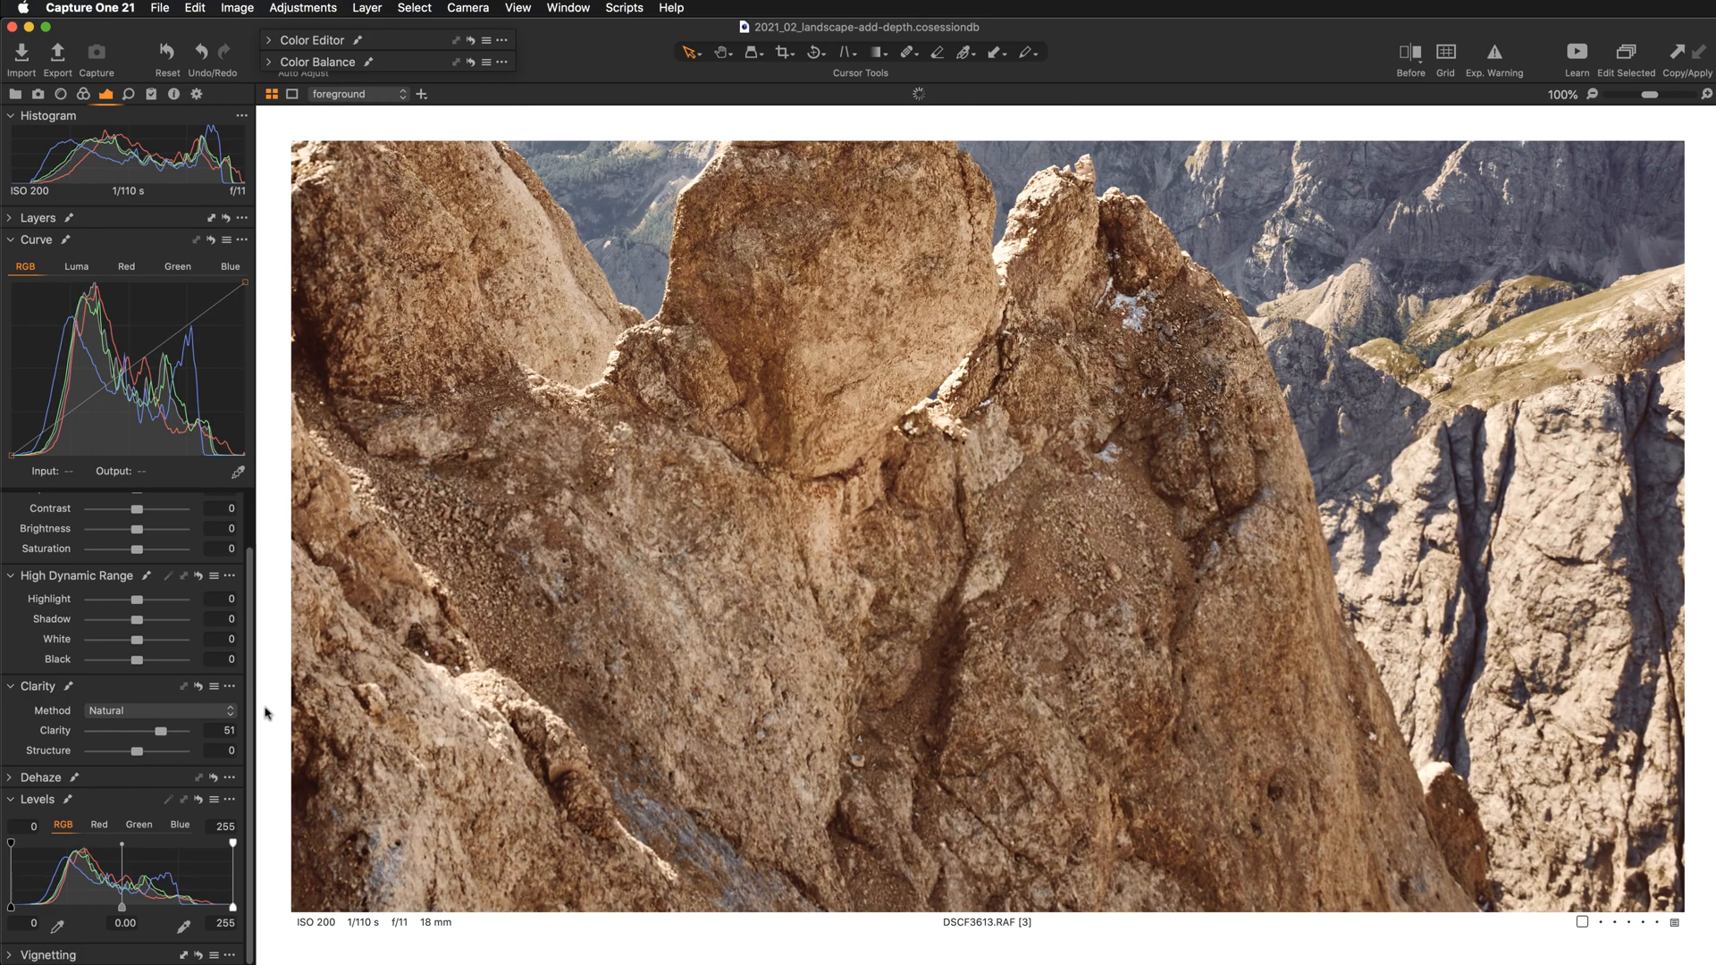
{"action": "left_click_drag", "start_coordinate": [137, 753], "coordinate": [148, 749]}
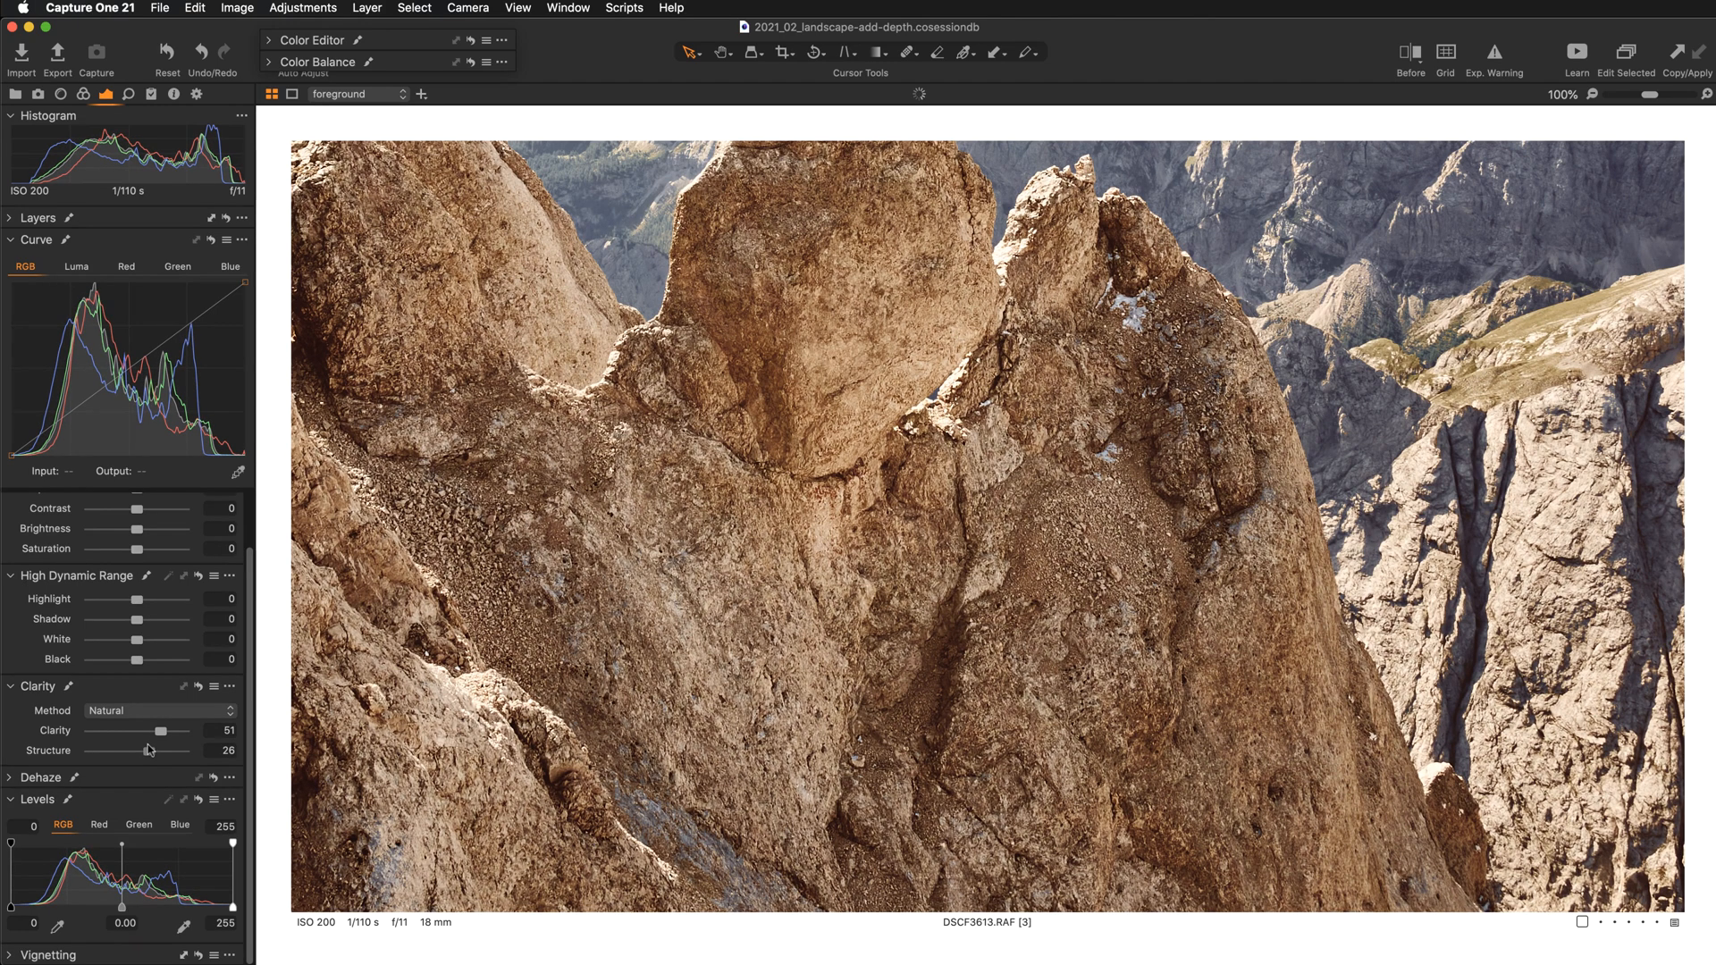
{"action": "left_click_drag", "start_coordinate": [755, 434], "coordinate": [868, 568]}
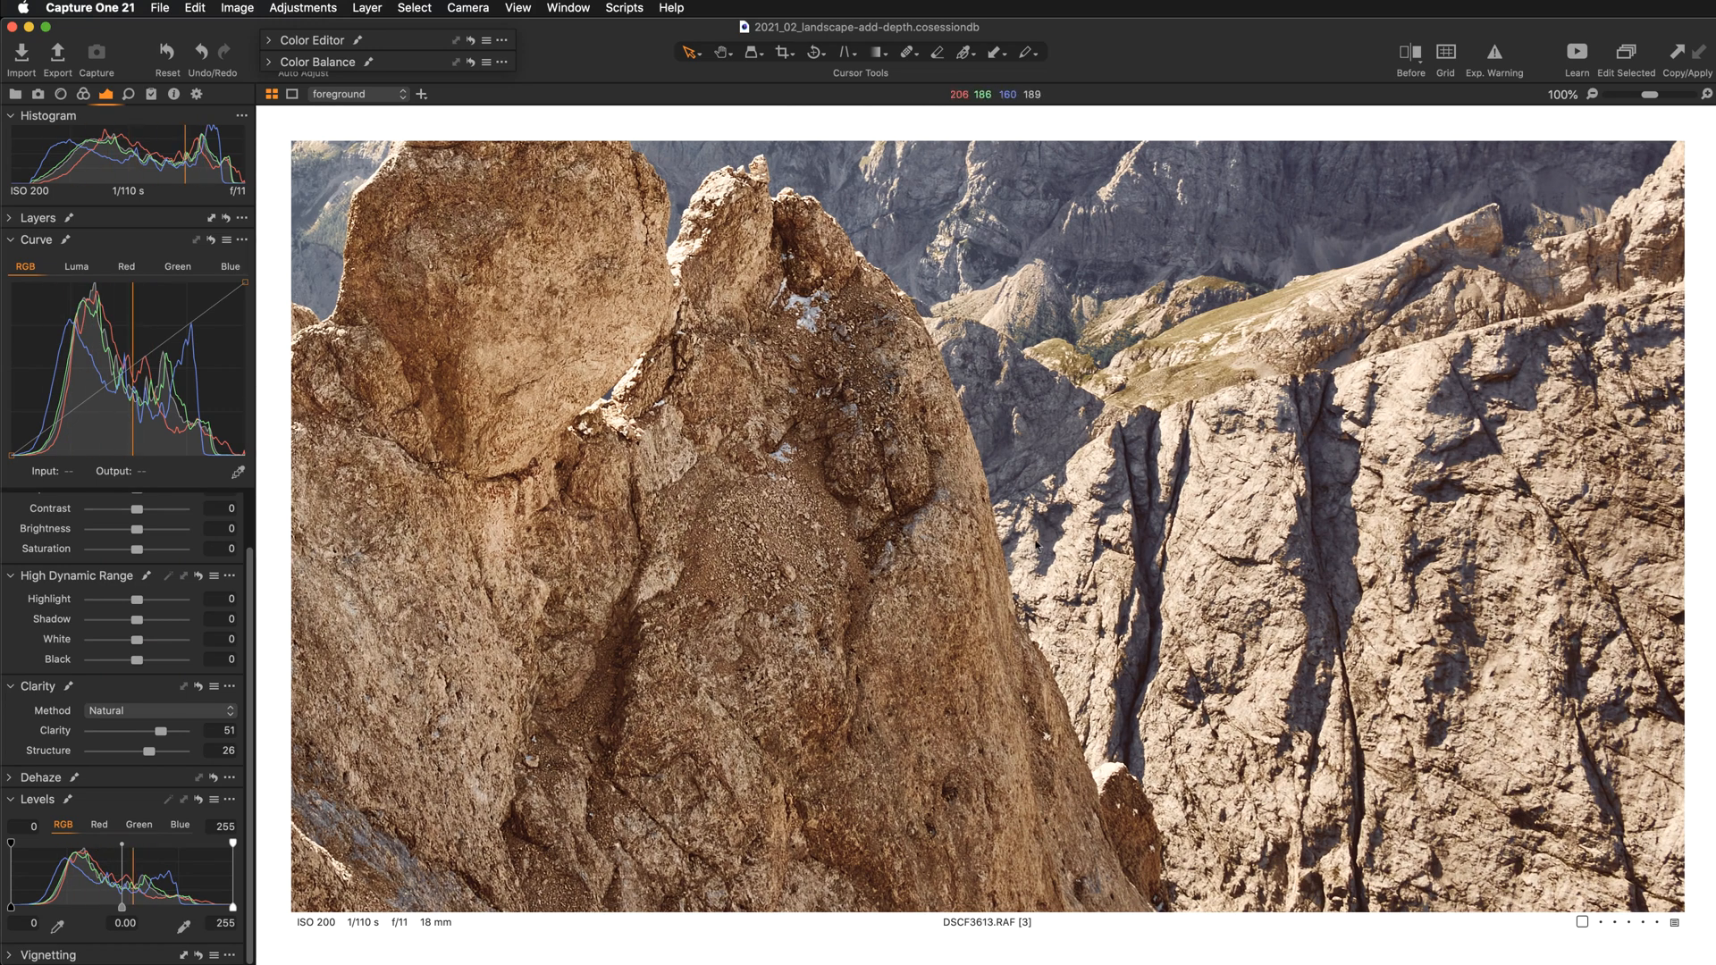
{"action": "key", "text": "z"}
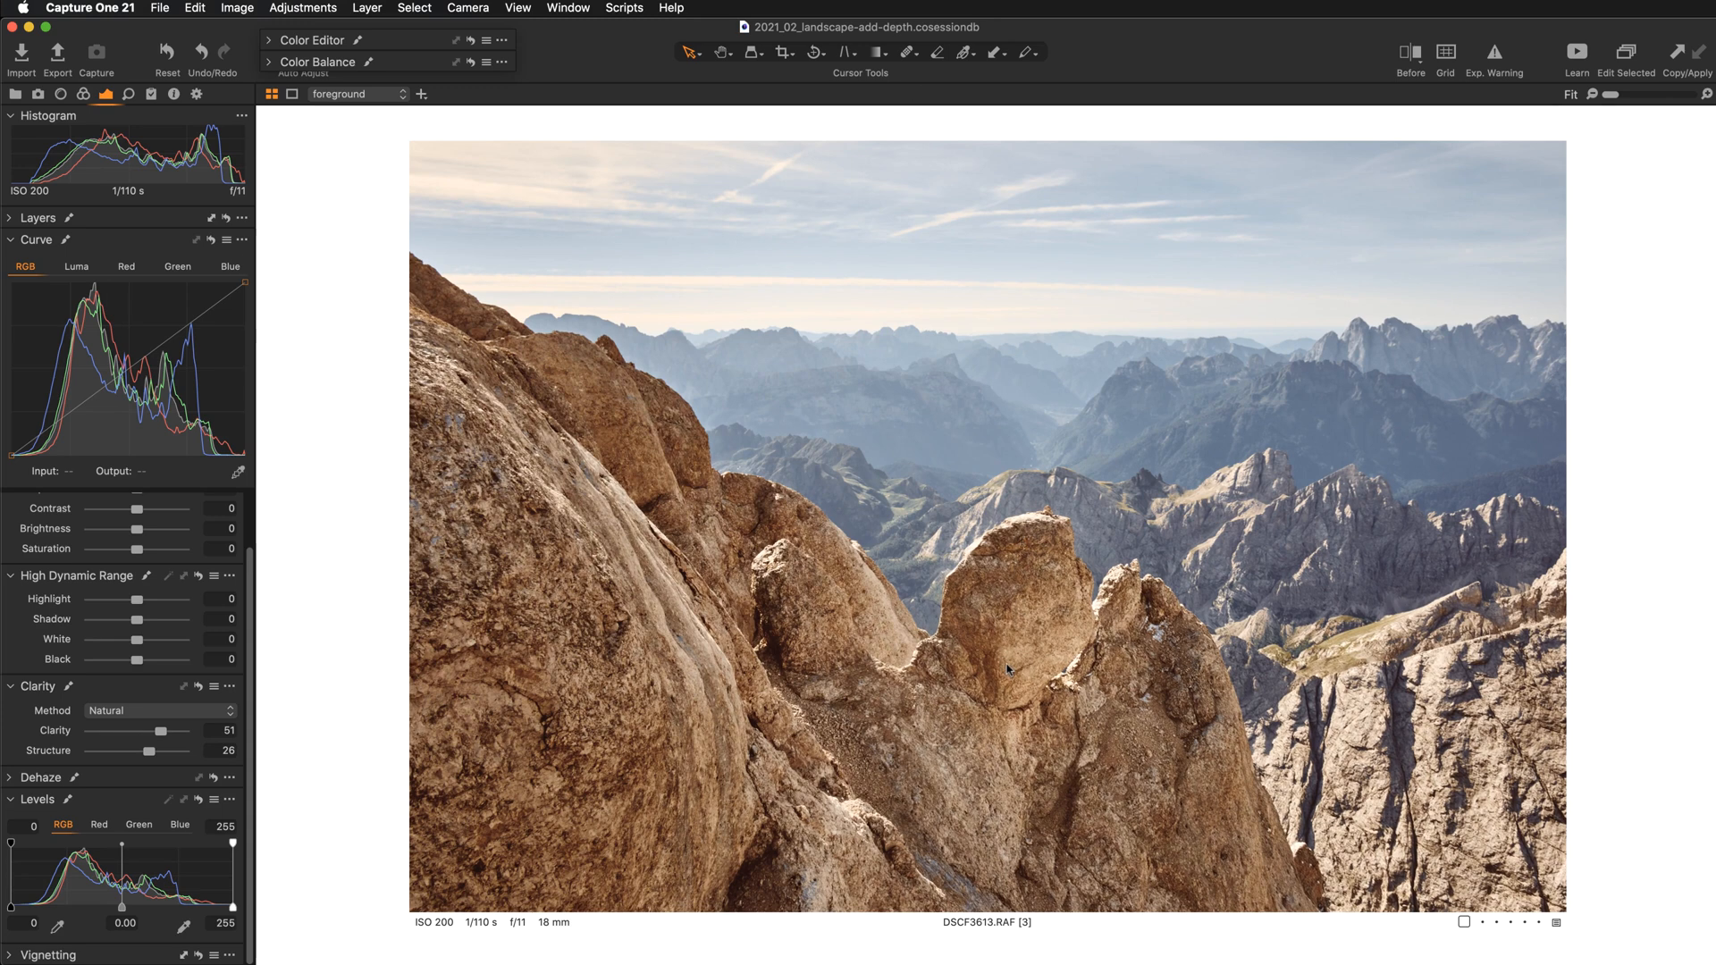
Step: Expand the layer list and switch the foreground layer off and on to compare its effect
{"action": "left_click", "coordinate": [8, 218]}
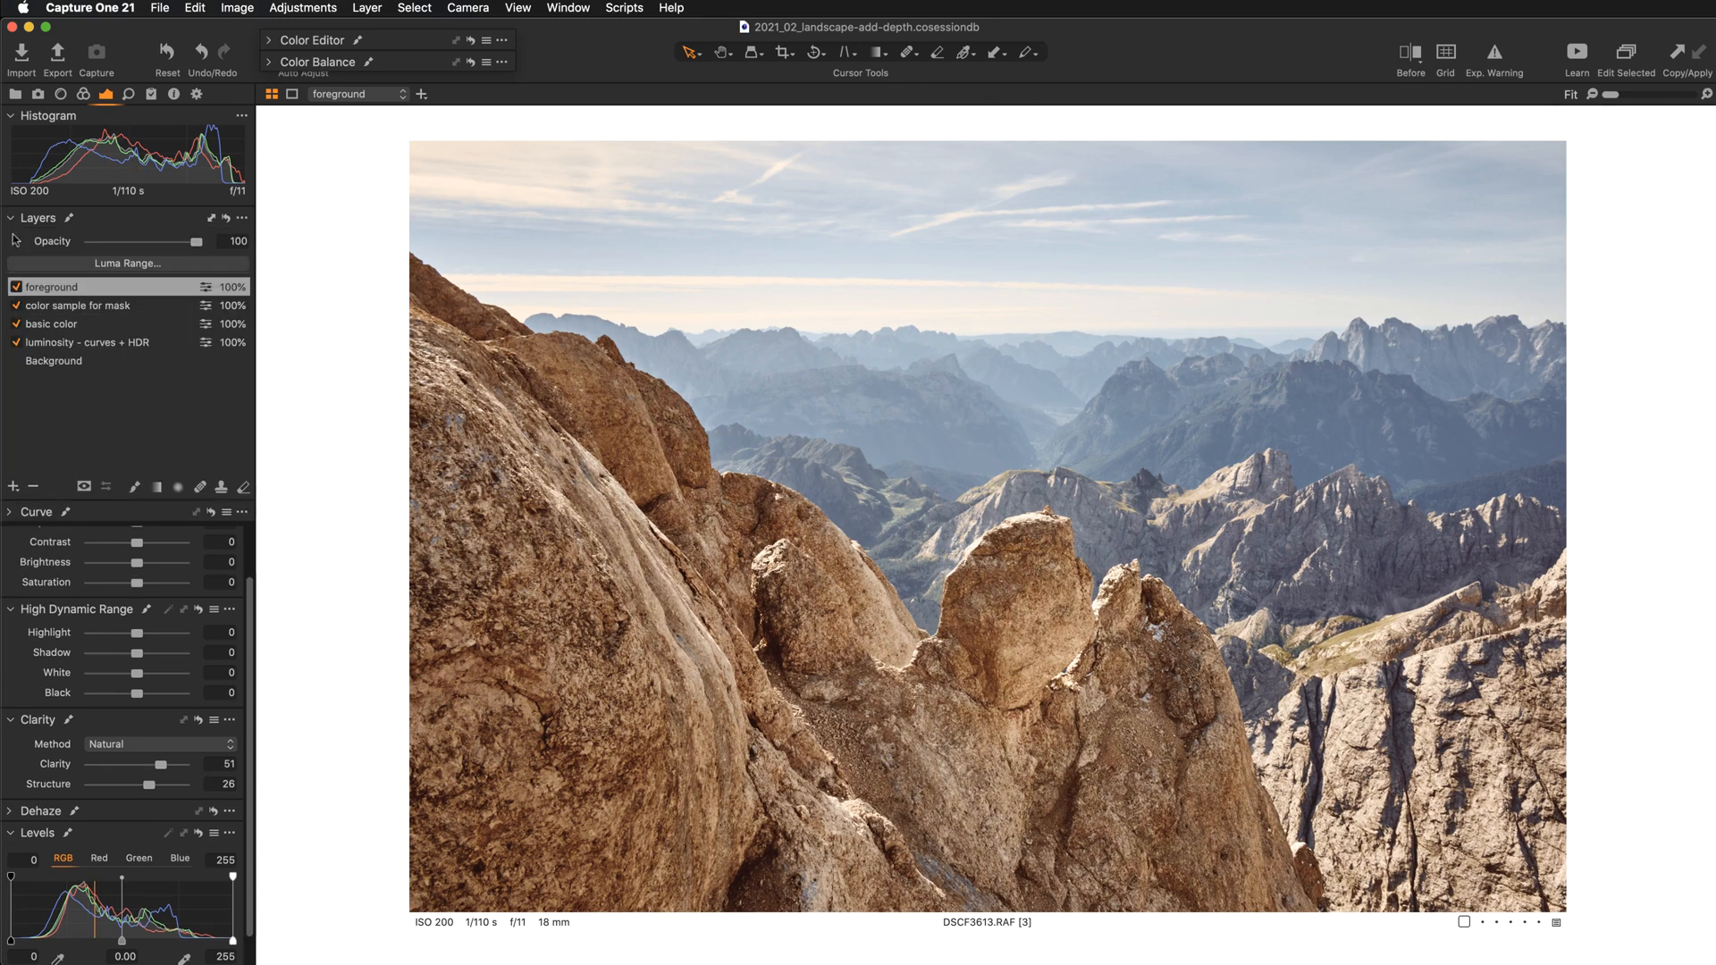
{"action": "left_click", "coordinate": [16, 287]}
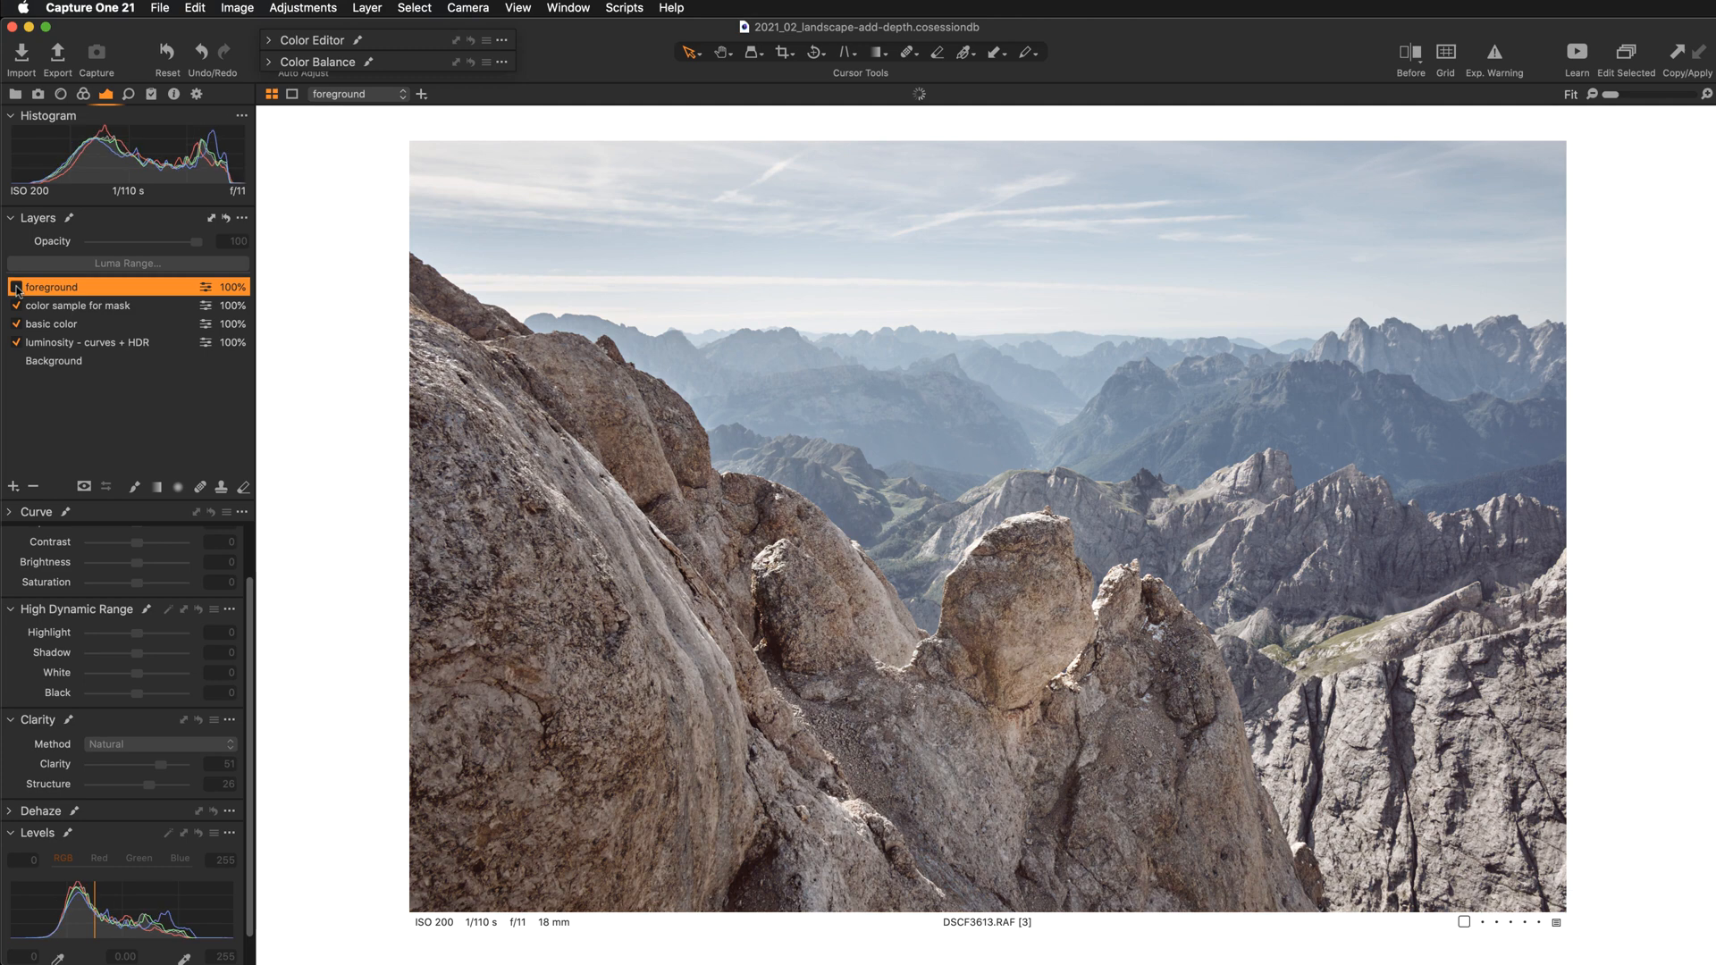
{"action": "left_click", "coordinate": [16, 286]}
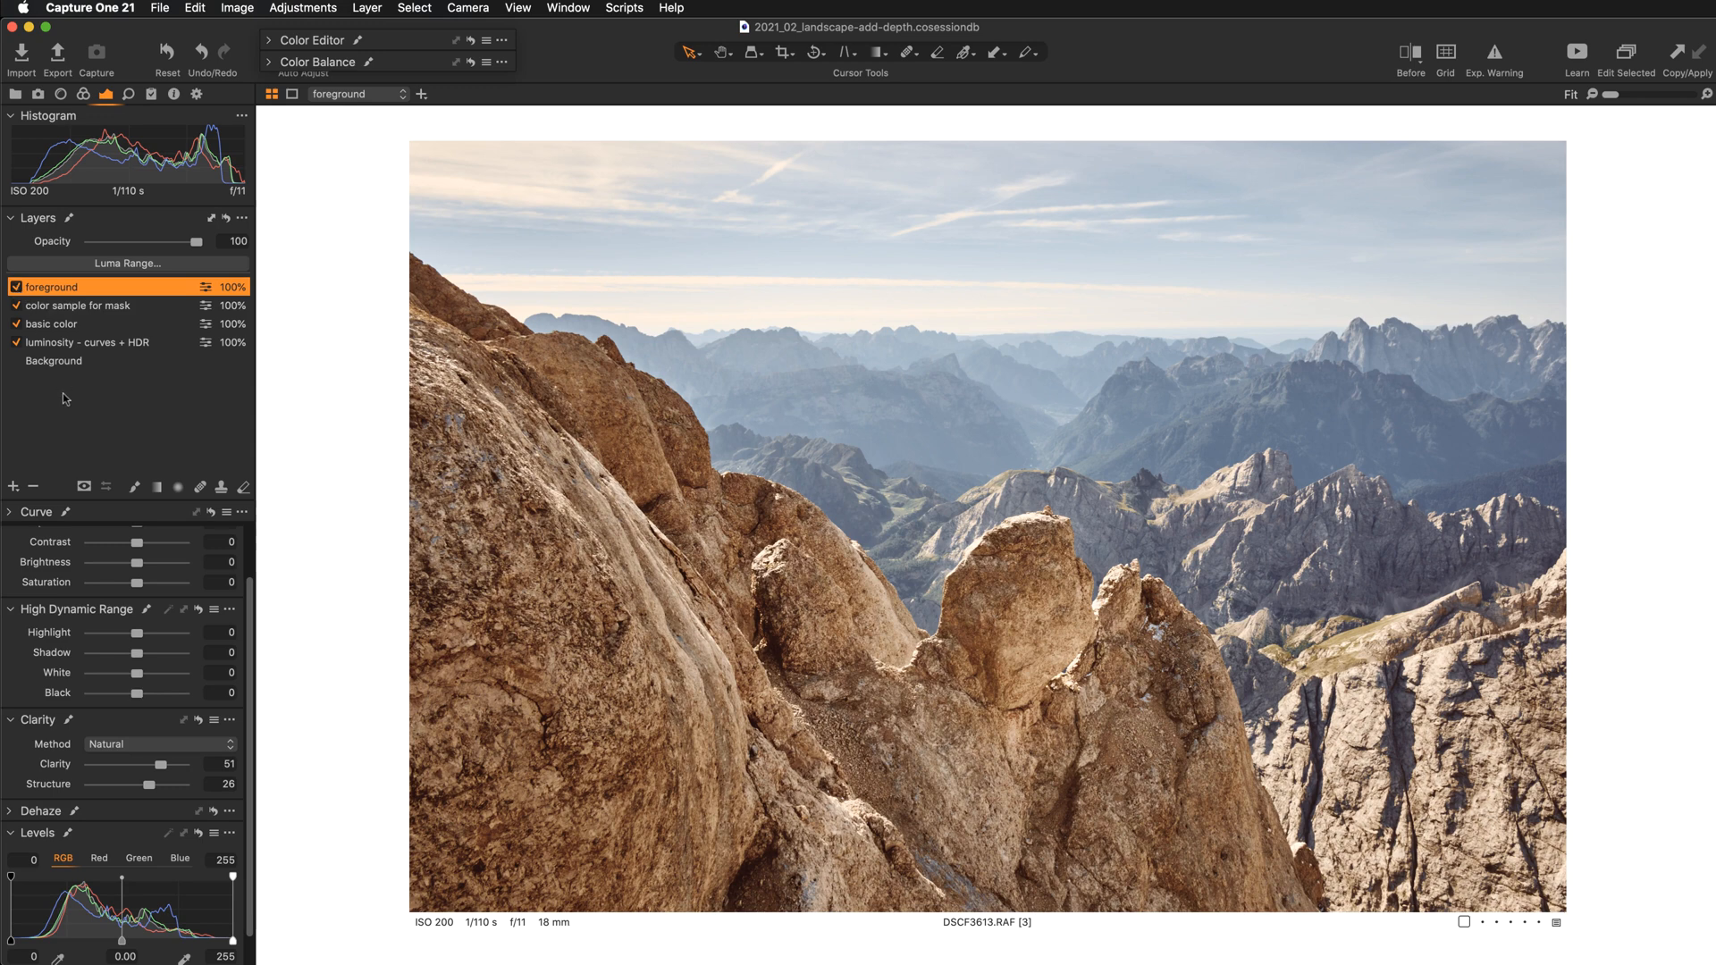
Step: Add a new empty adjustment layer named "background" and review the drawn annotations that divide the photo into depth zones
{"action": "left_click", "coordinate": [15, 485]}
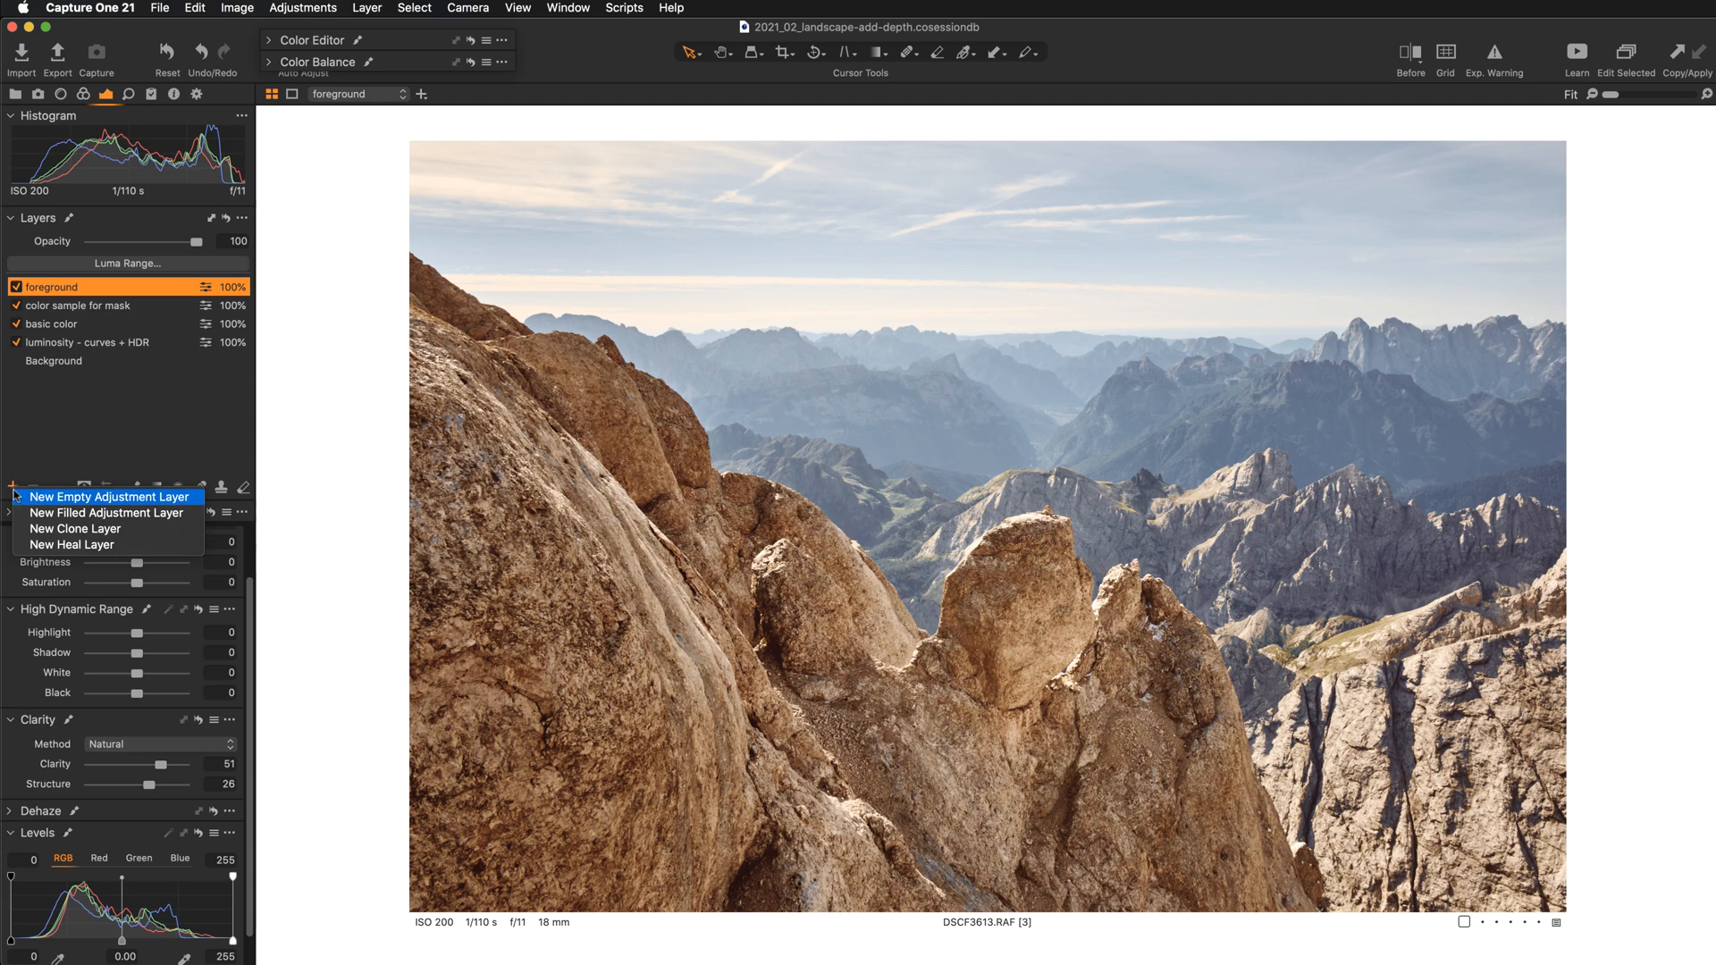
{"action": "left_click", "coordinate": [33, 499]}
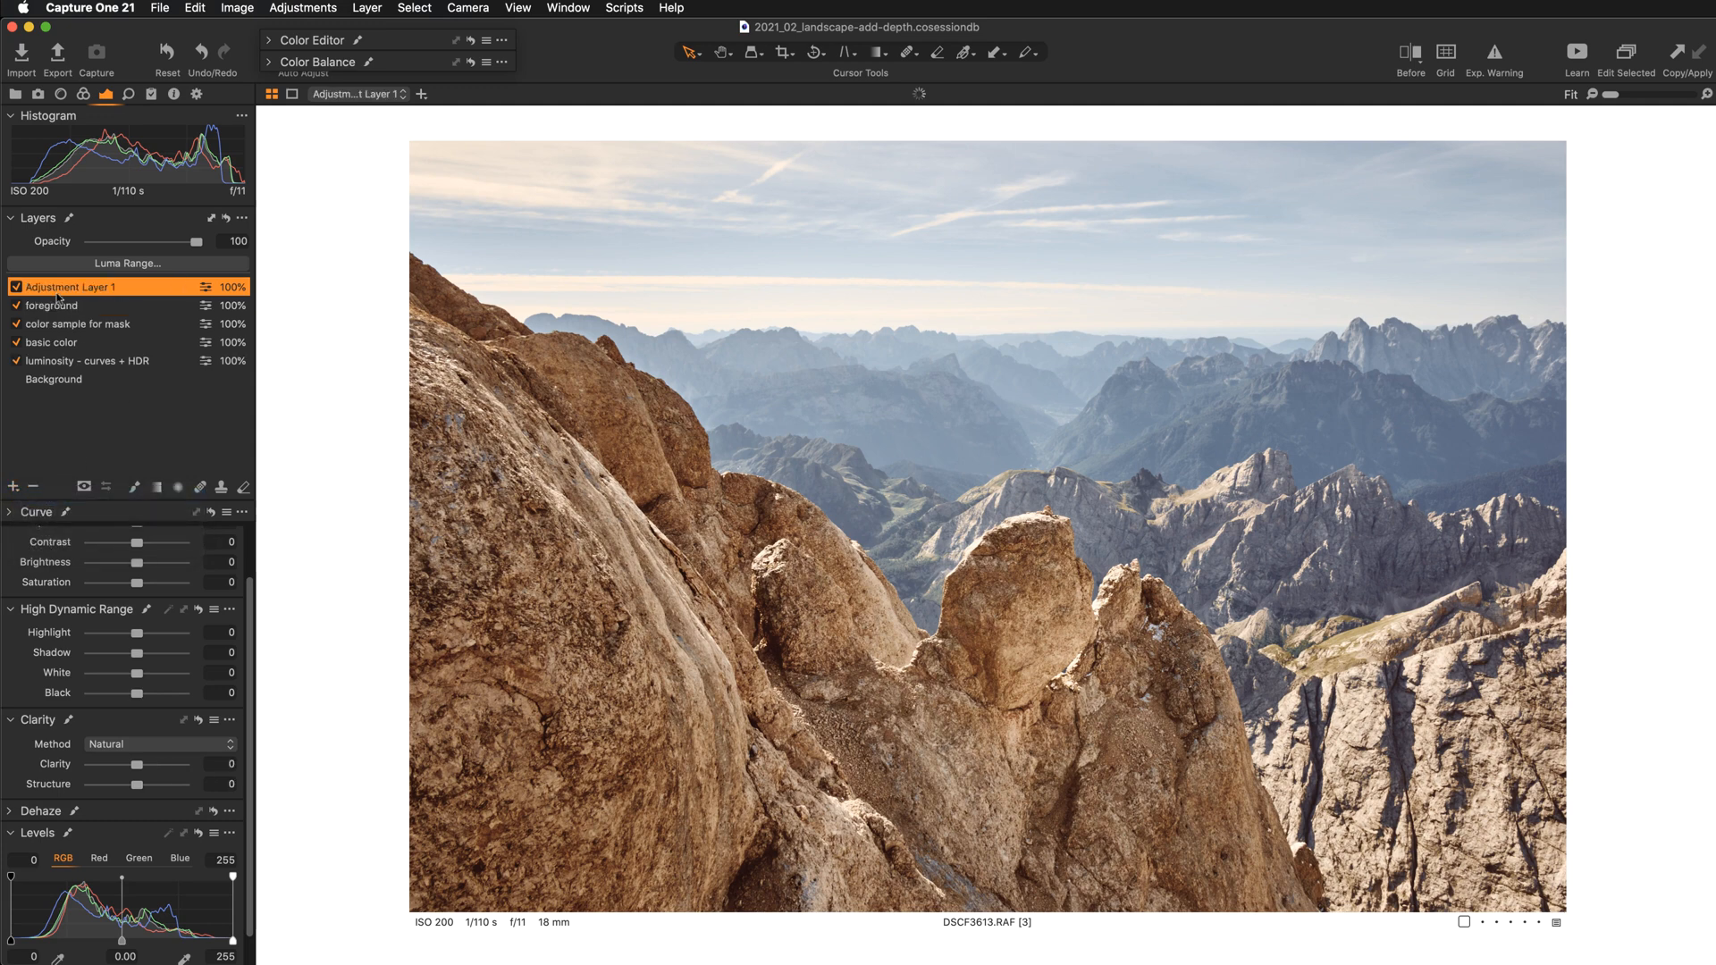
{"action": "double_click", "coordinate": [53, 286]}
{"action": "type", "text": "ba"}
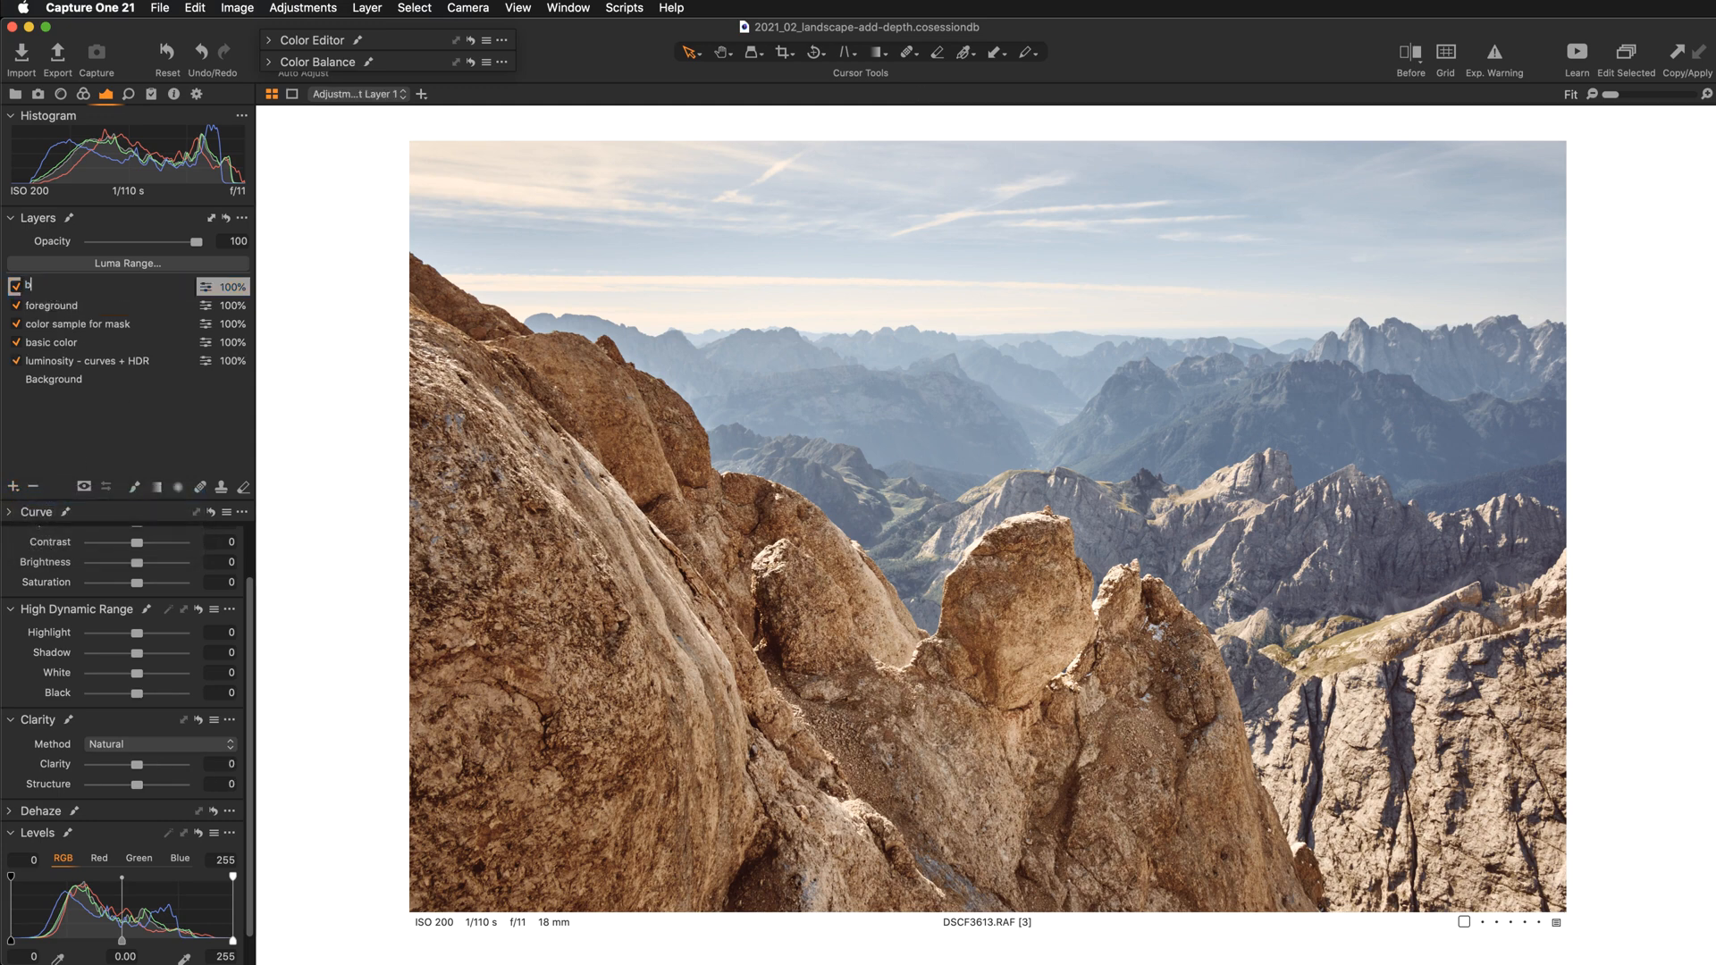
{"action": "type", "text": "c"}
{"action": "type", "text": "kground"}
{"action": "key", "text": "Return"}
{"action": "key", "text": "o"}
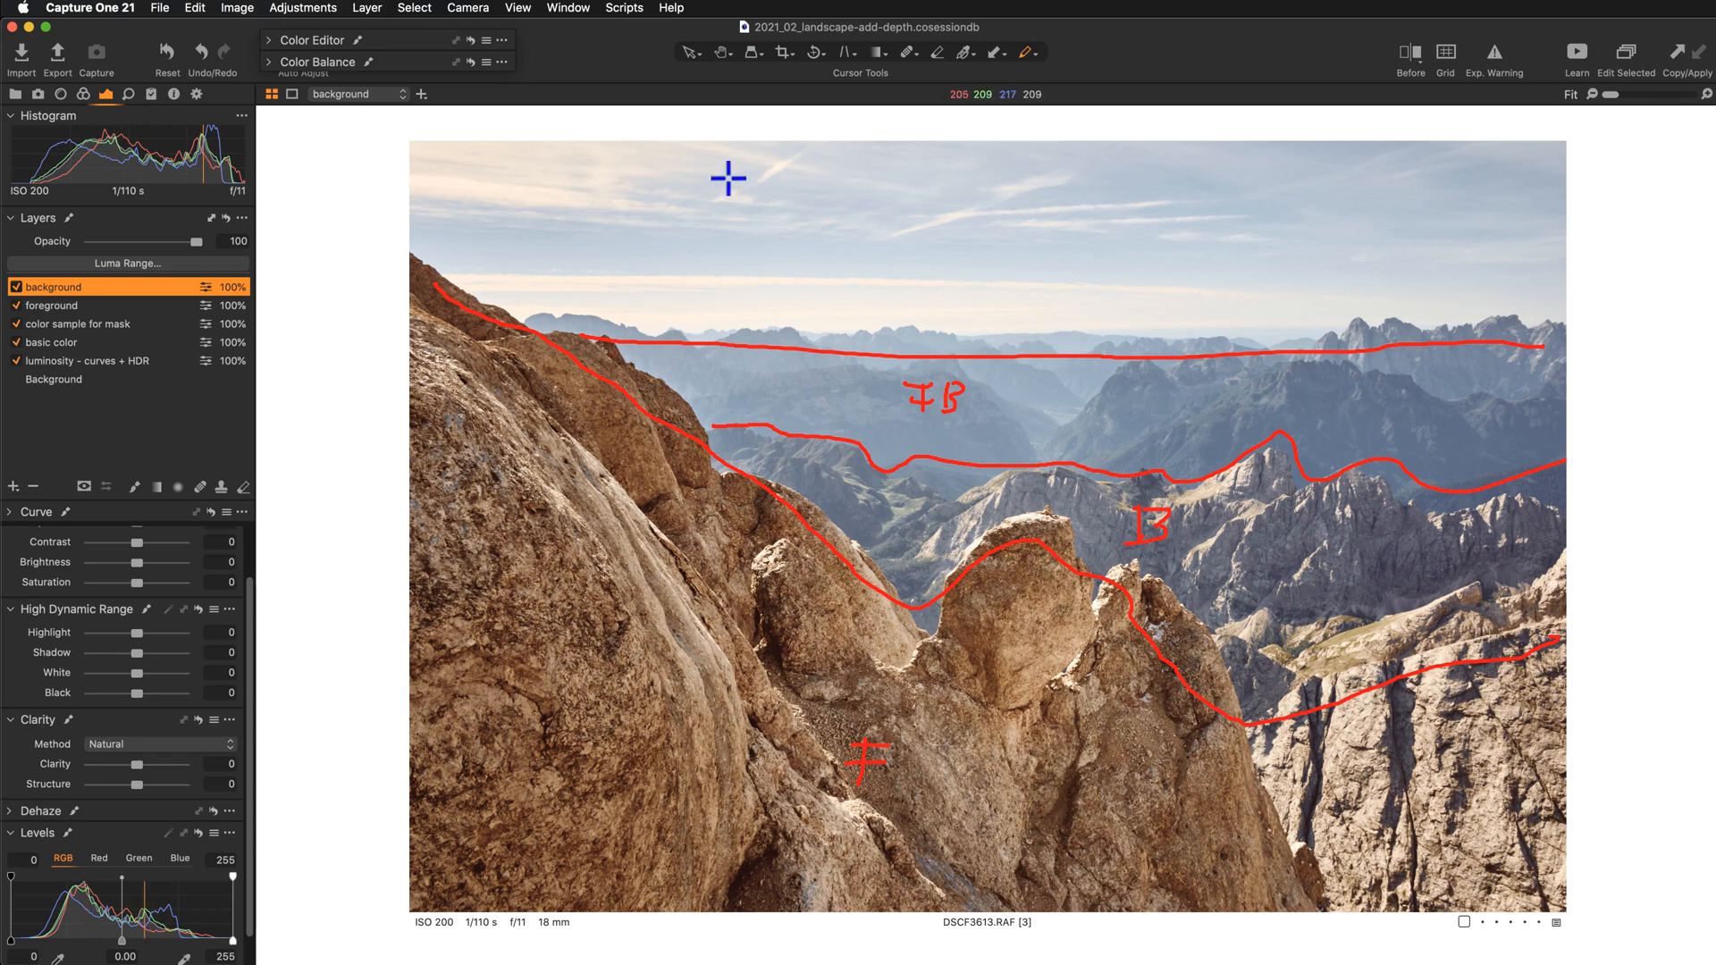
{"action": "key", "text": "l"}
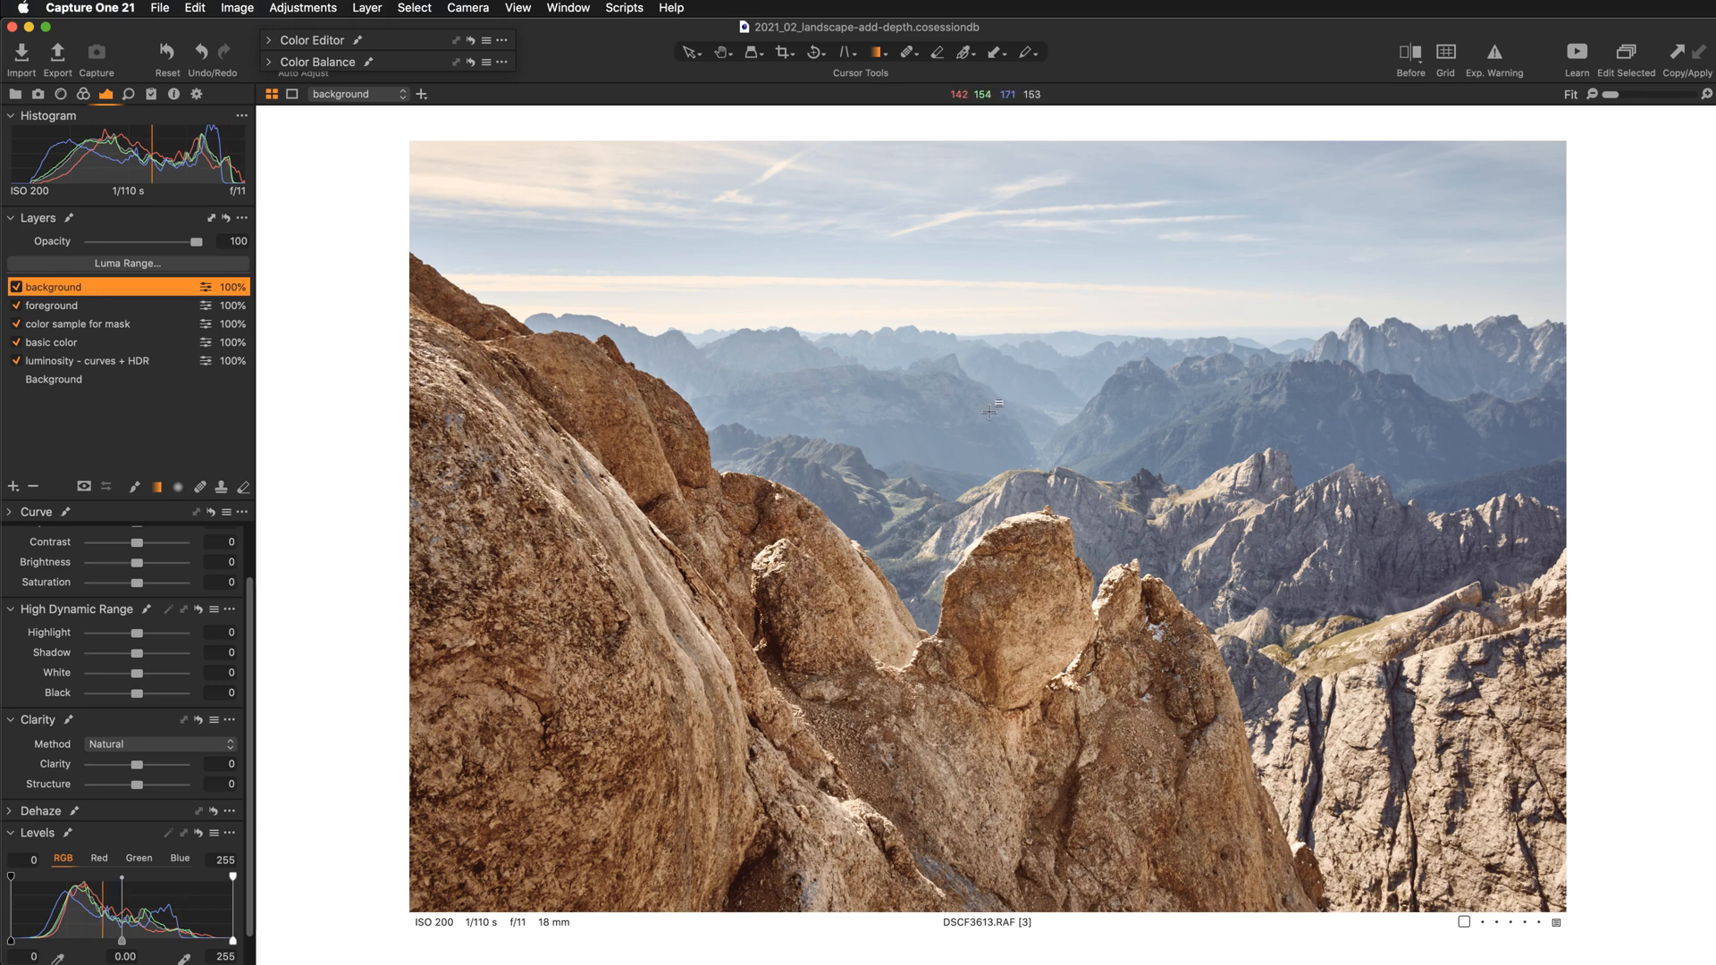
Step: Copy the foreground layer's mask to the background layer, invert it, and check its coverage with the mask overlay
{"action": "right_click", "coordinate": [130, 290]}
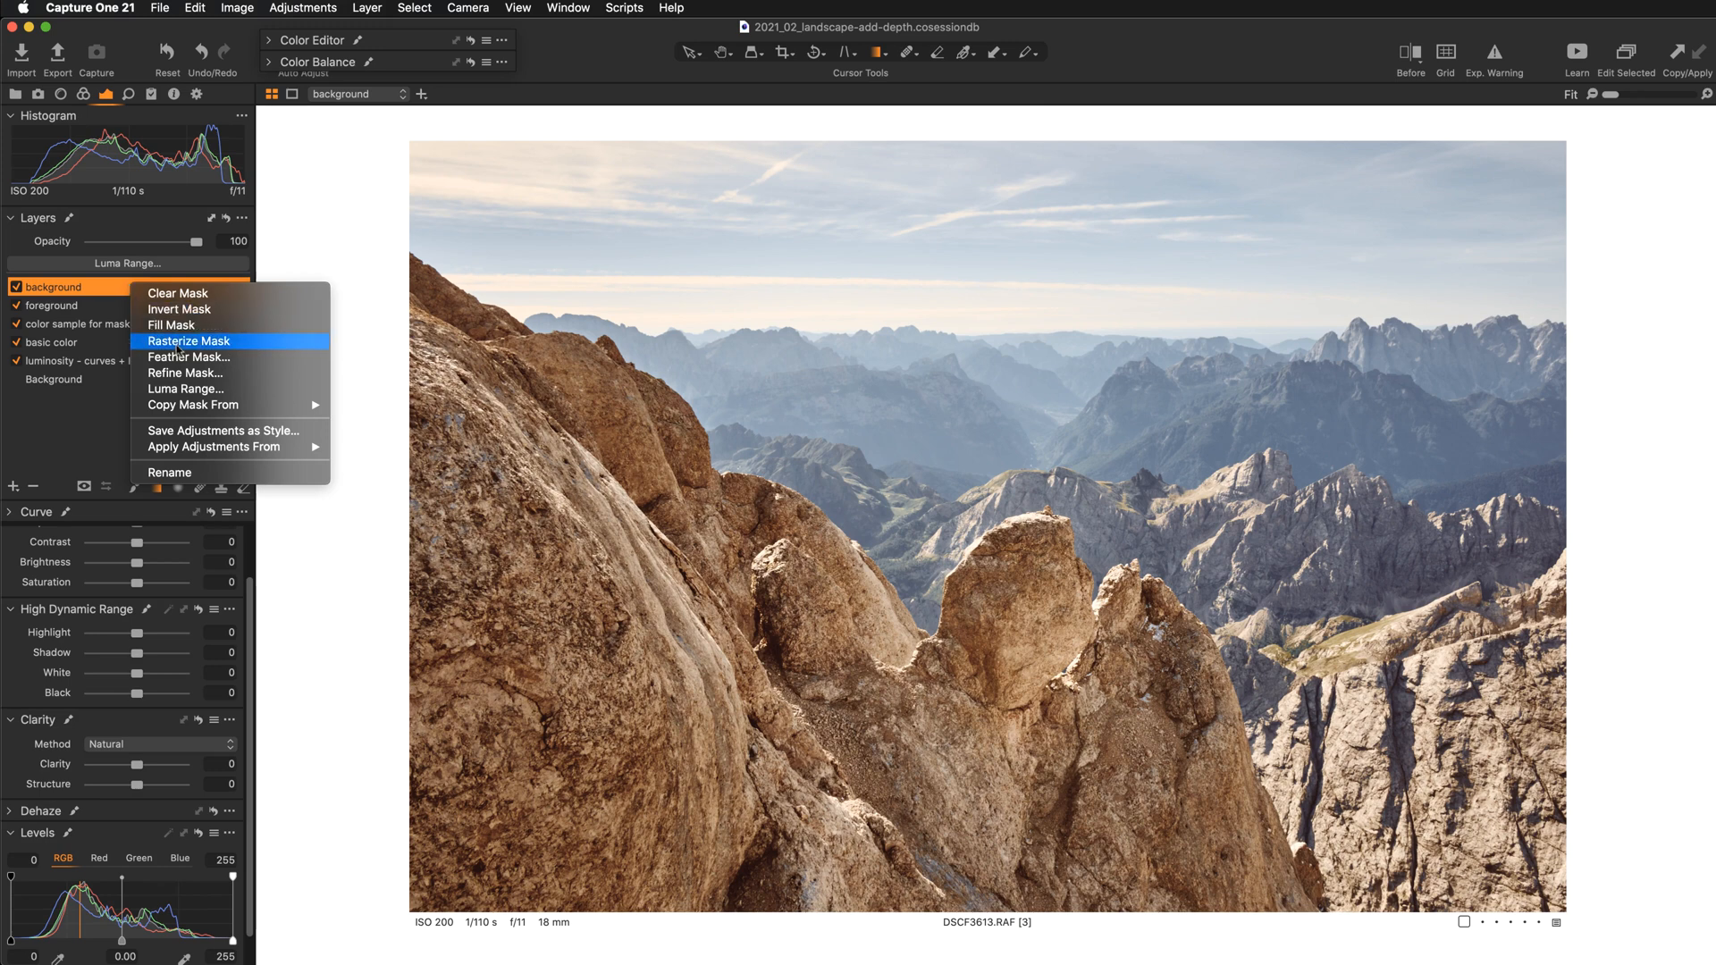
{"action": "mouse_move", "coordinate": [222, 410]}
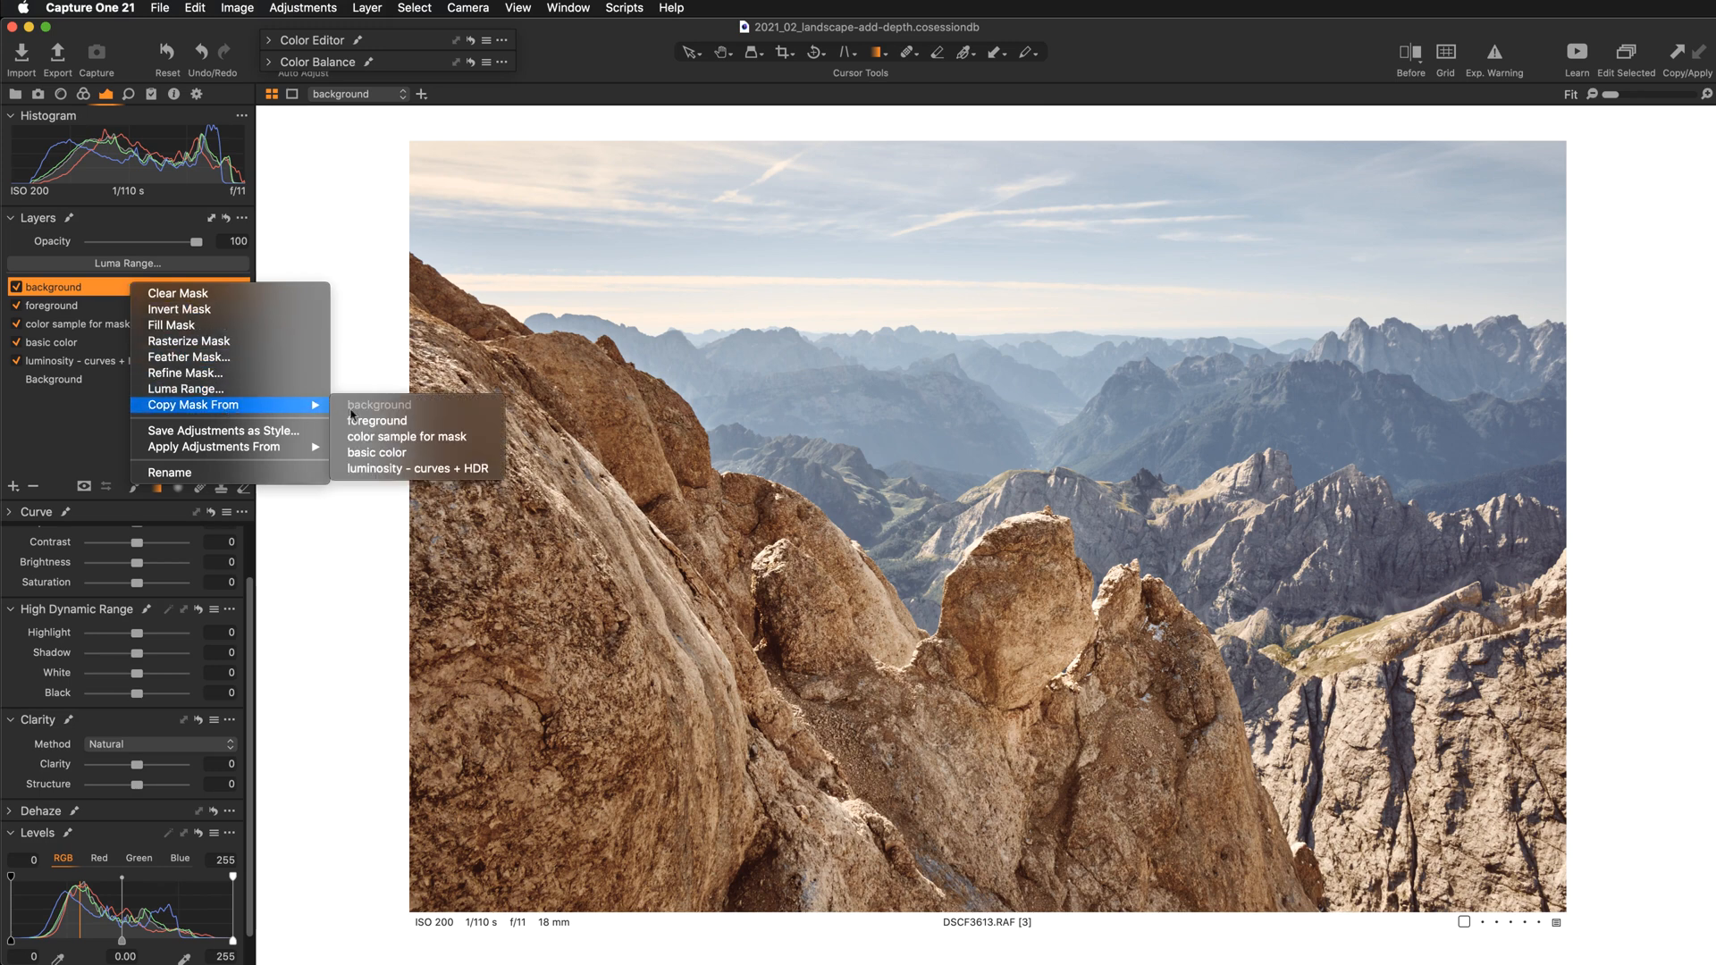
{"action": "left_click", "coordinate": [377, 420]}
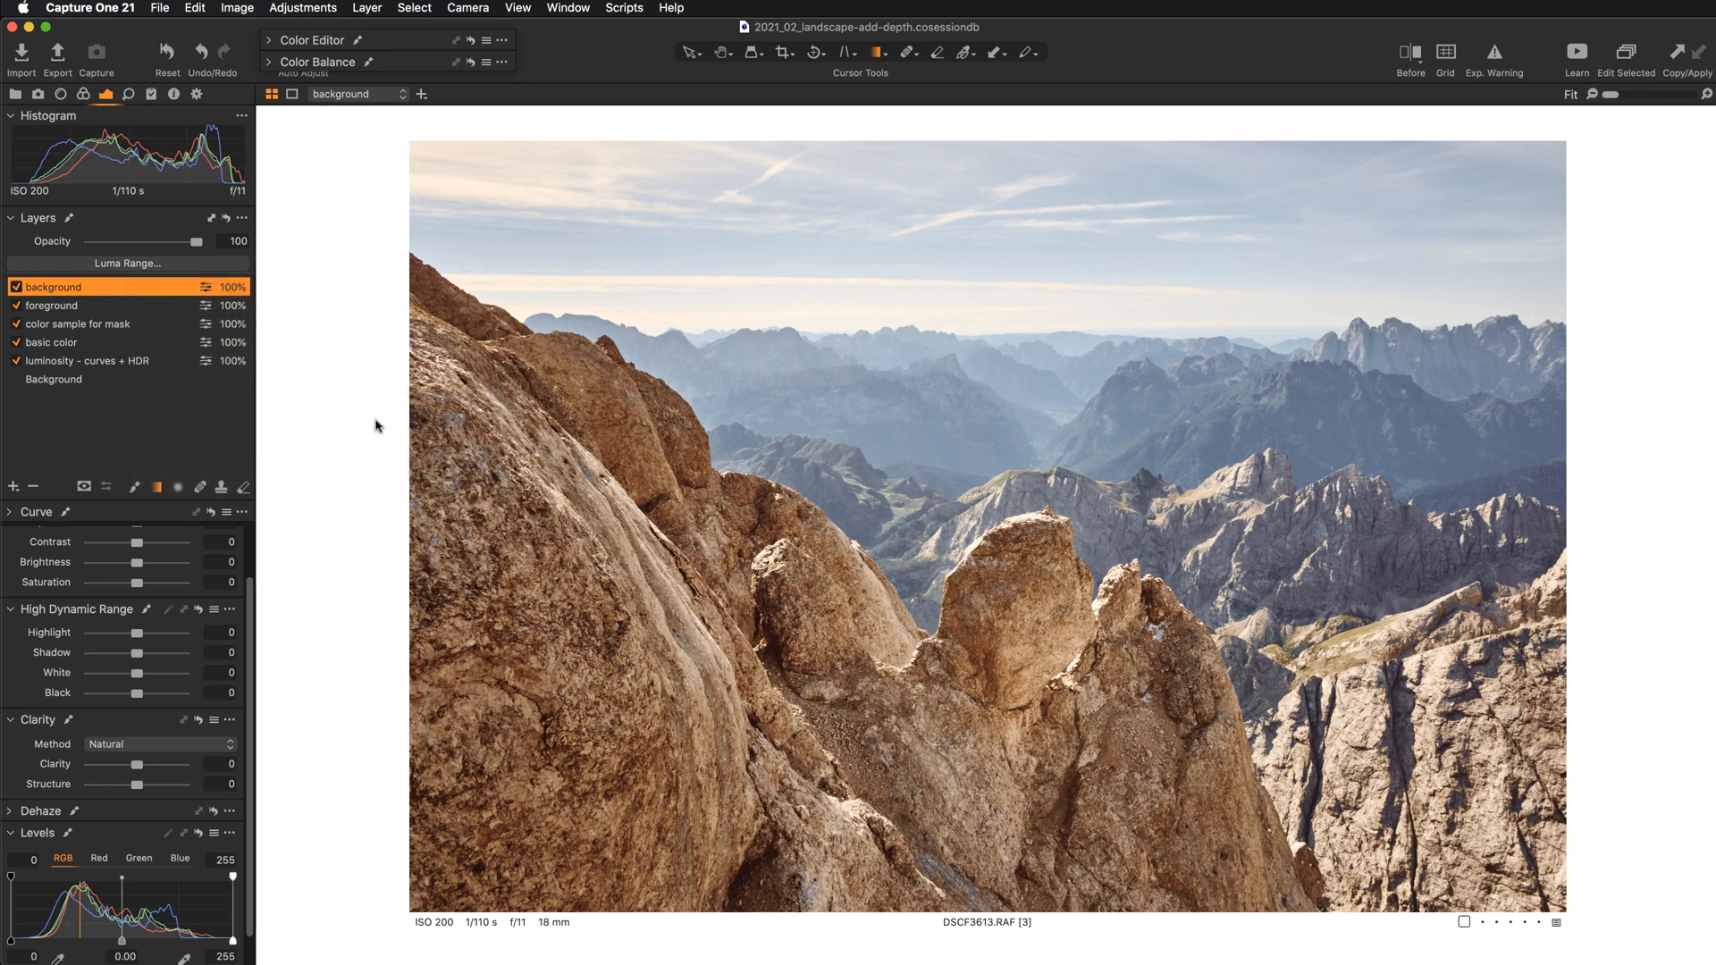
{"action": "right_click", "coordinate": [105, 289]}
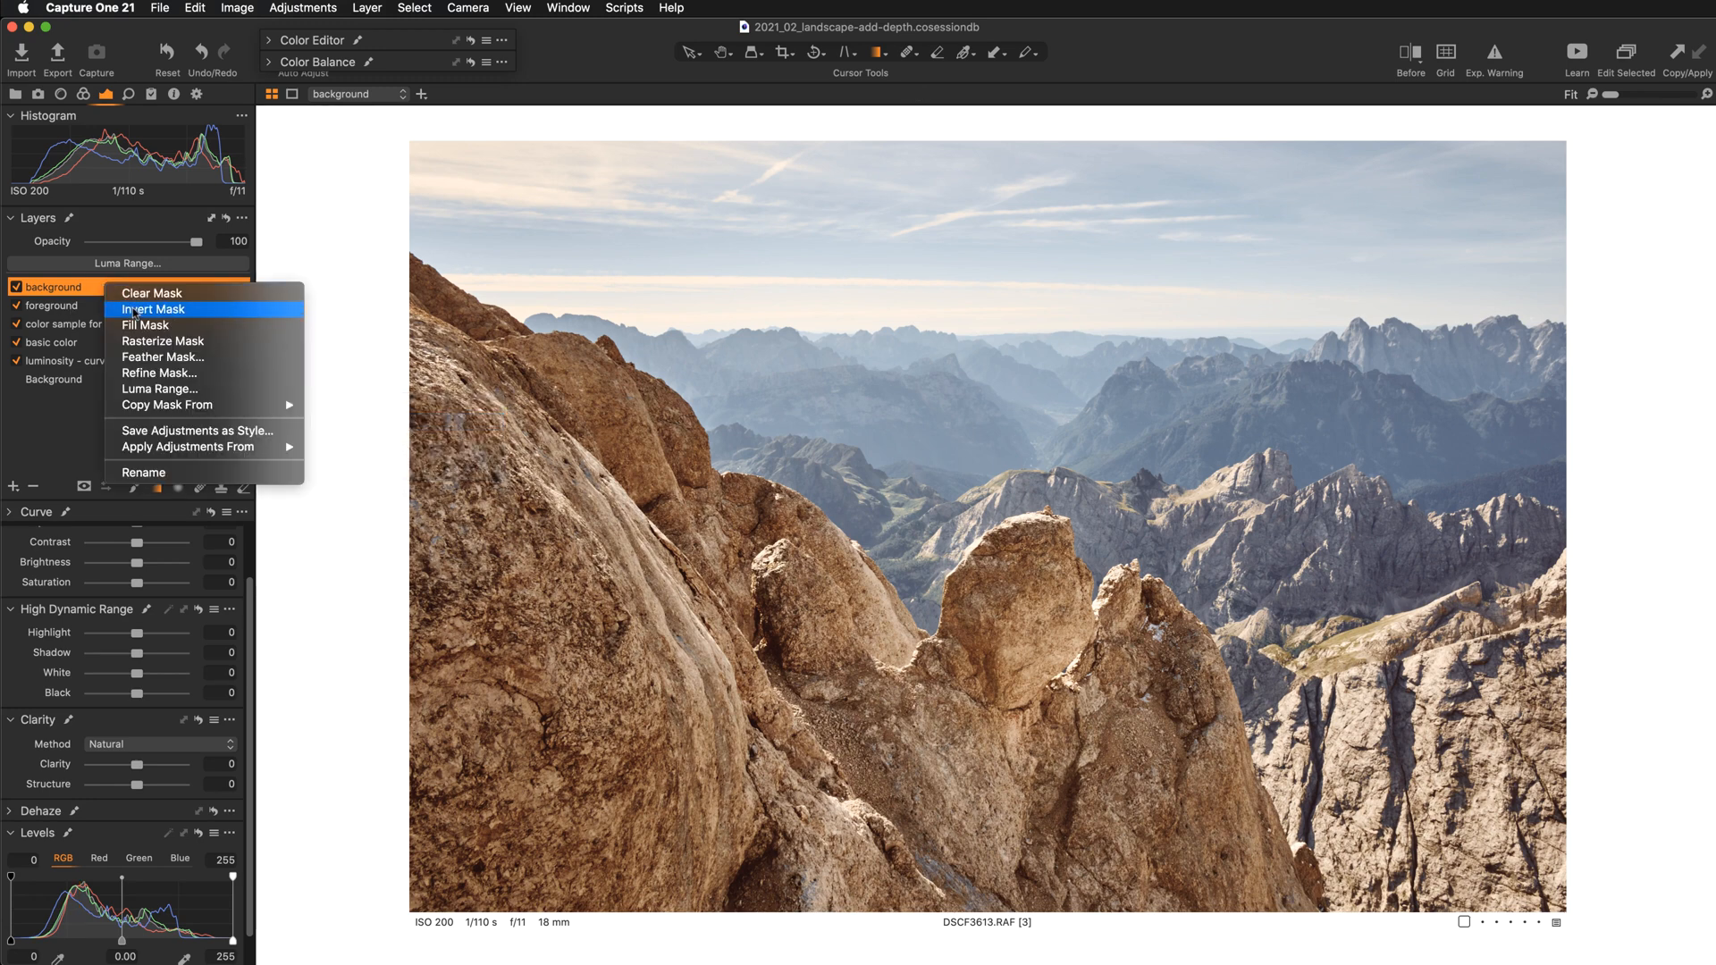
{"action": "left_click", "coordinate": [136, 310]}
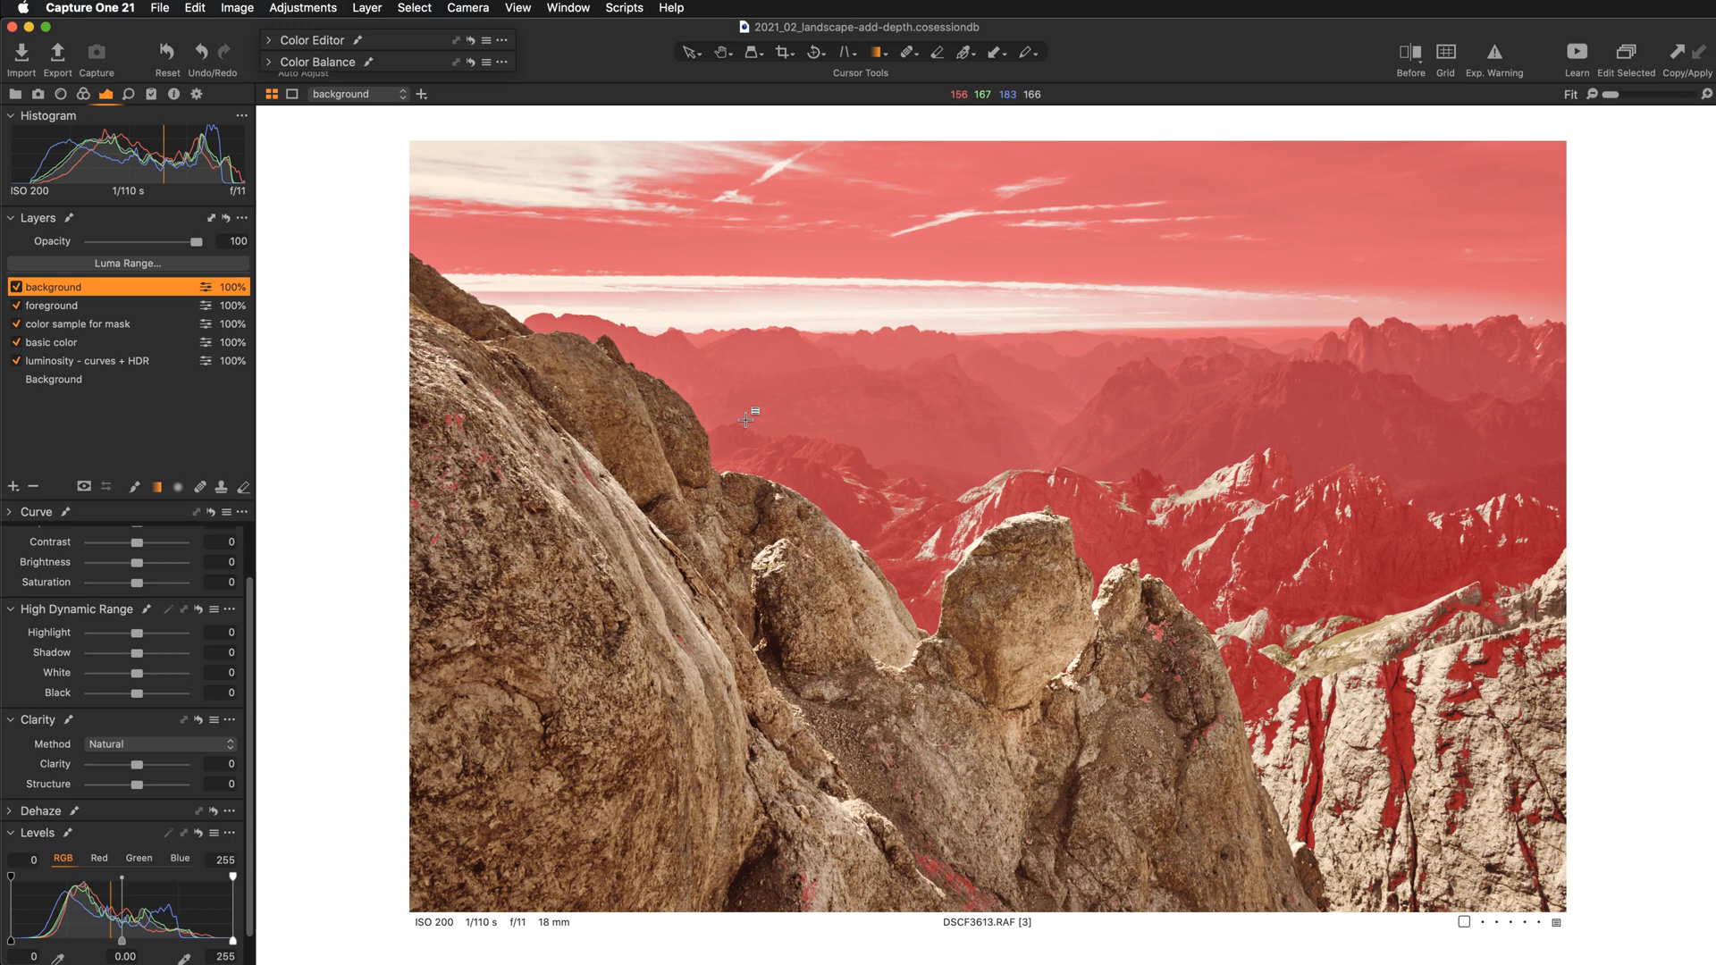
{"action": "key", "text": "m"}
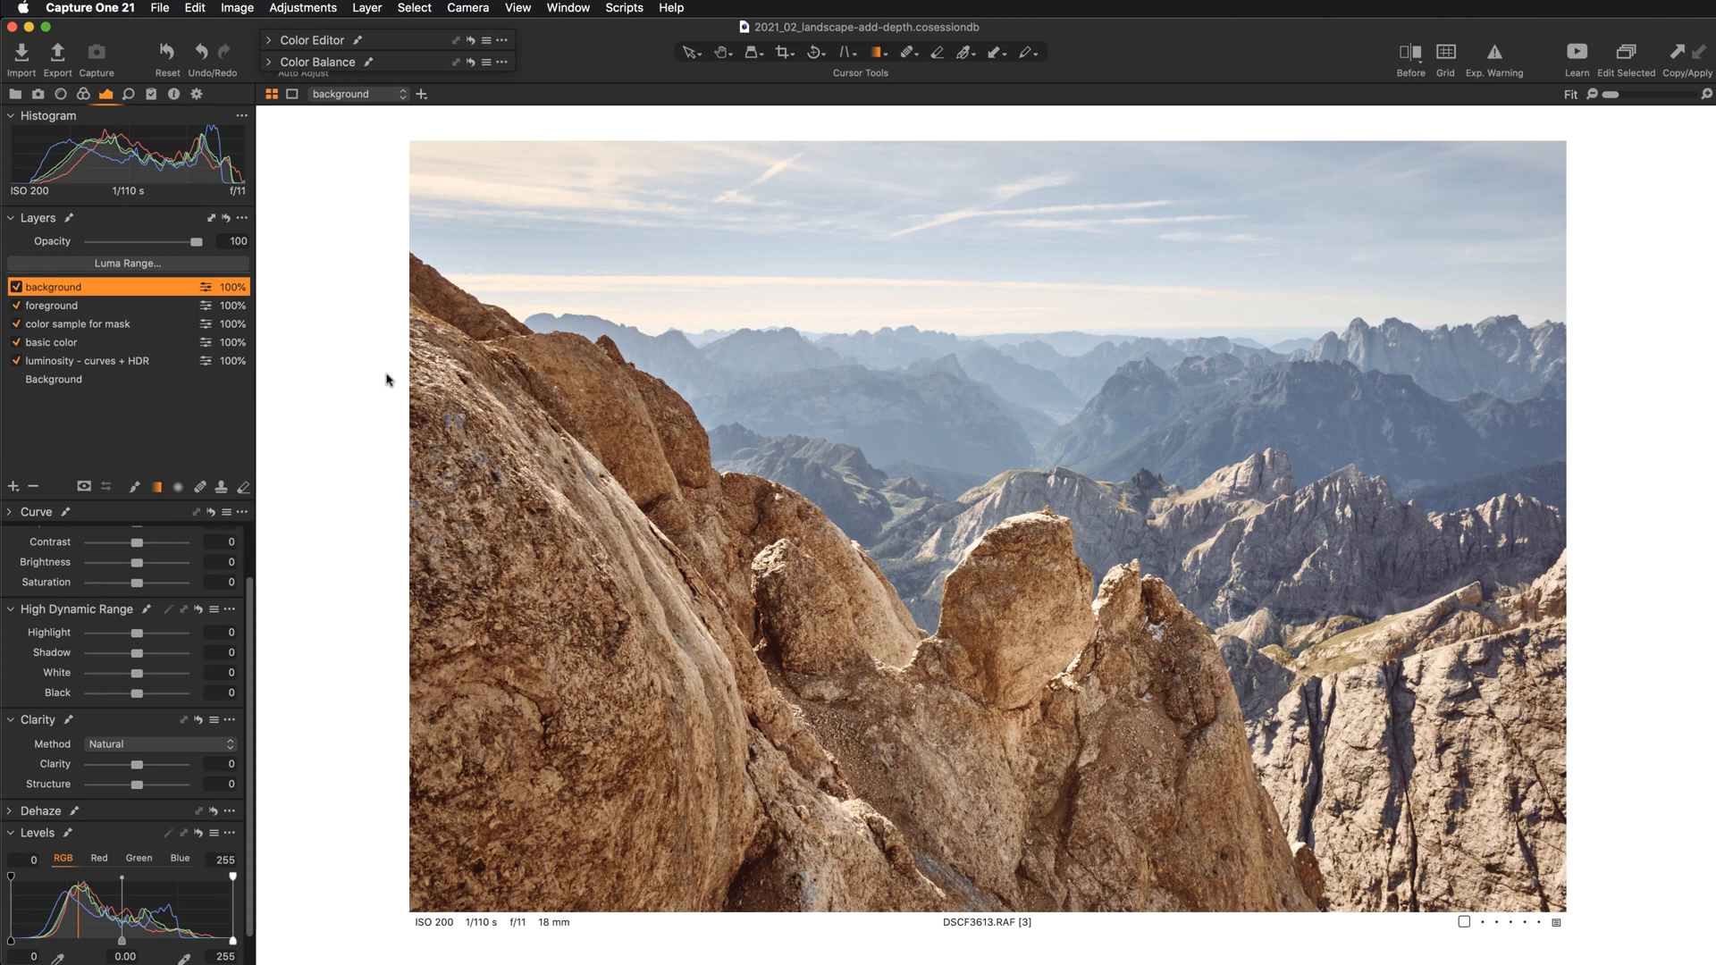
Step: Compare the drawn depth-zone annotations with the background layer's mask overlay
{"action": "key", "text": "i"}
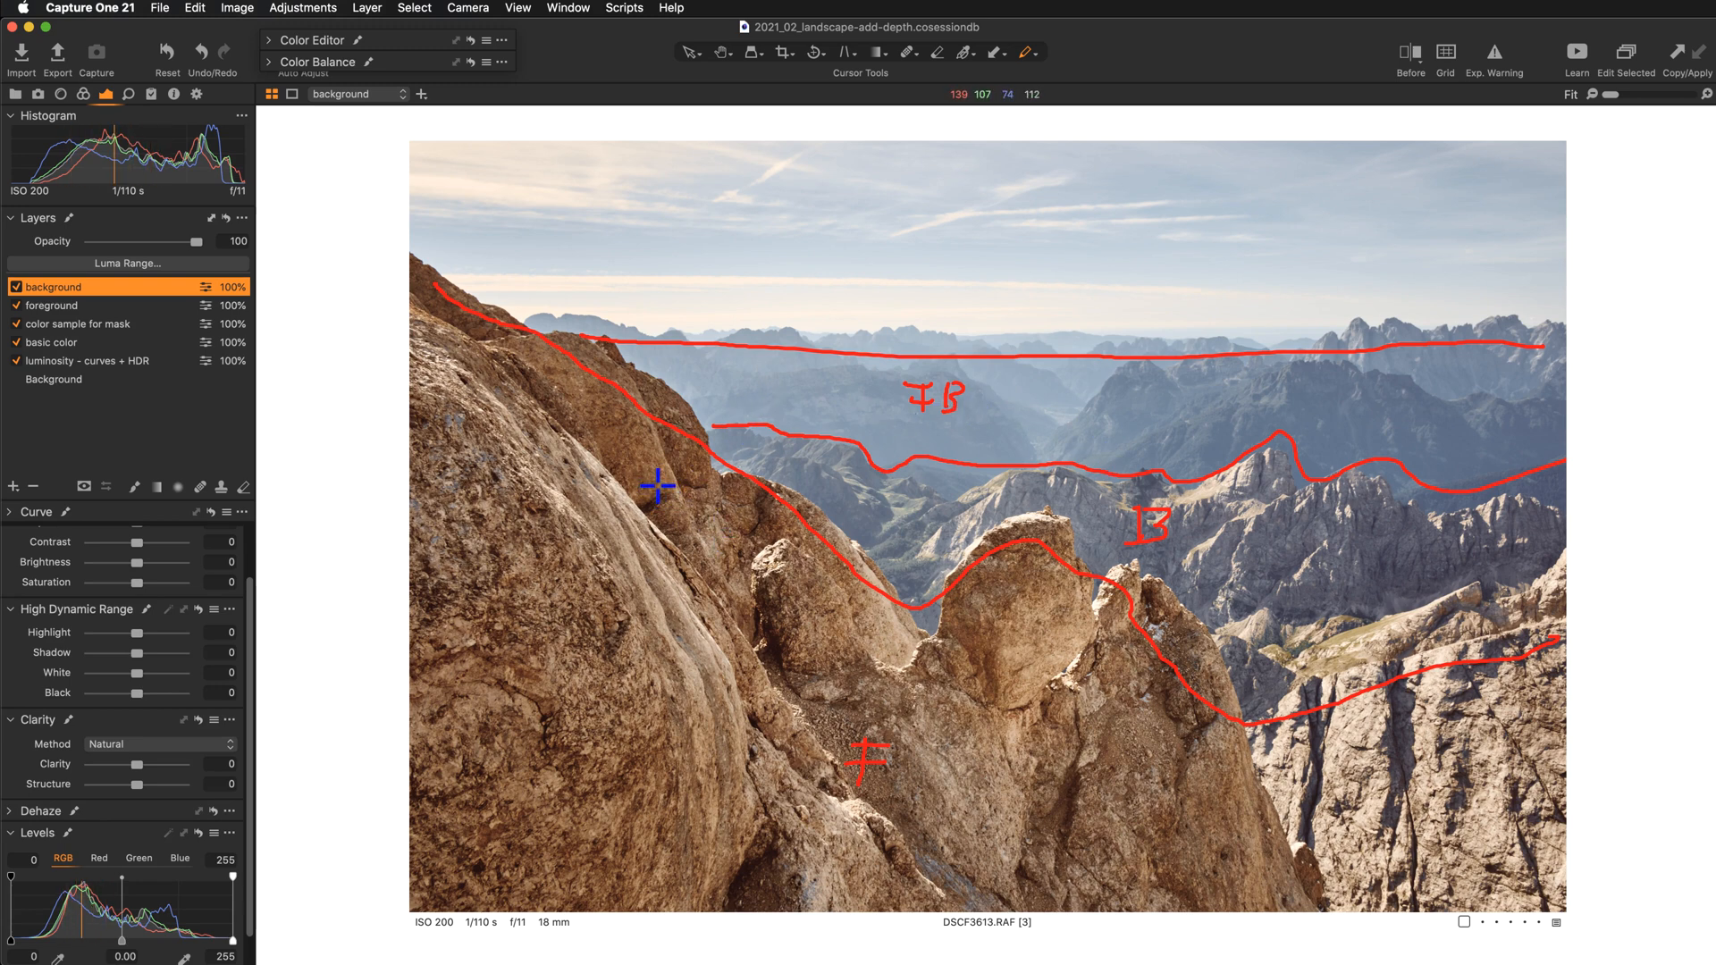
{"action": "key", "text": "l"}
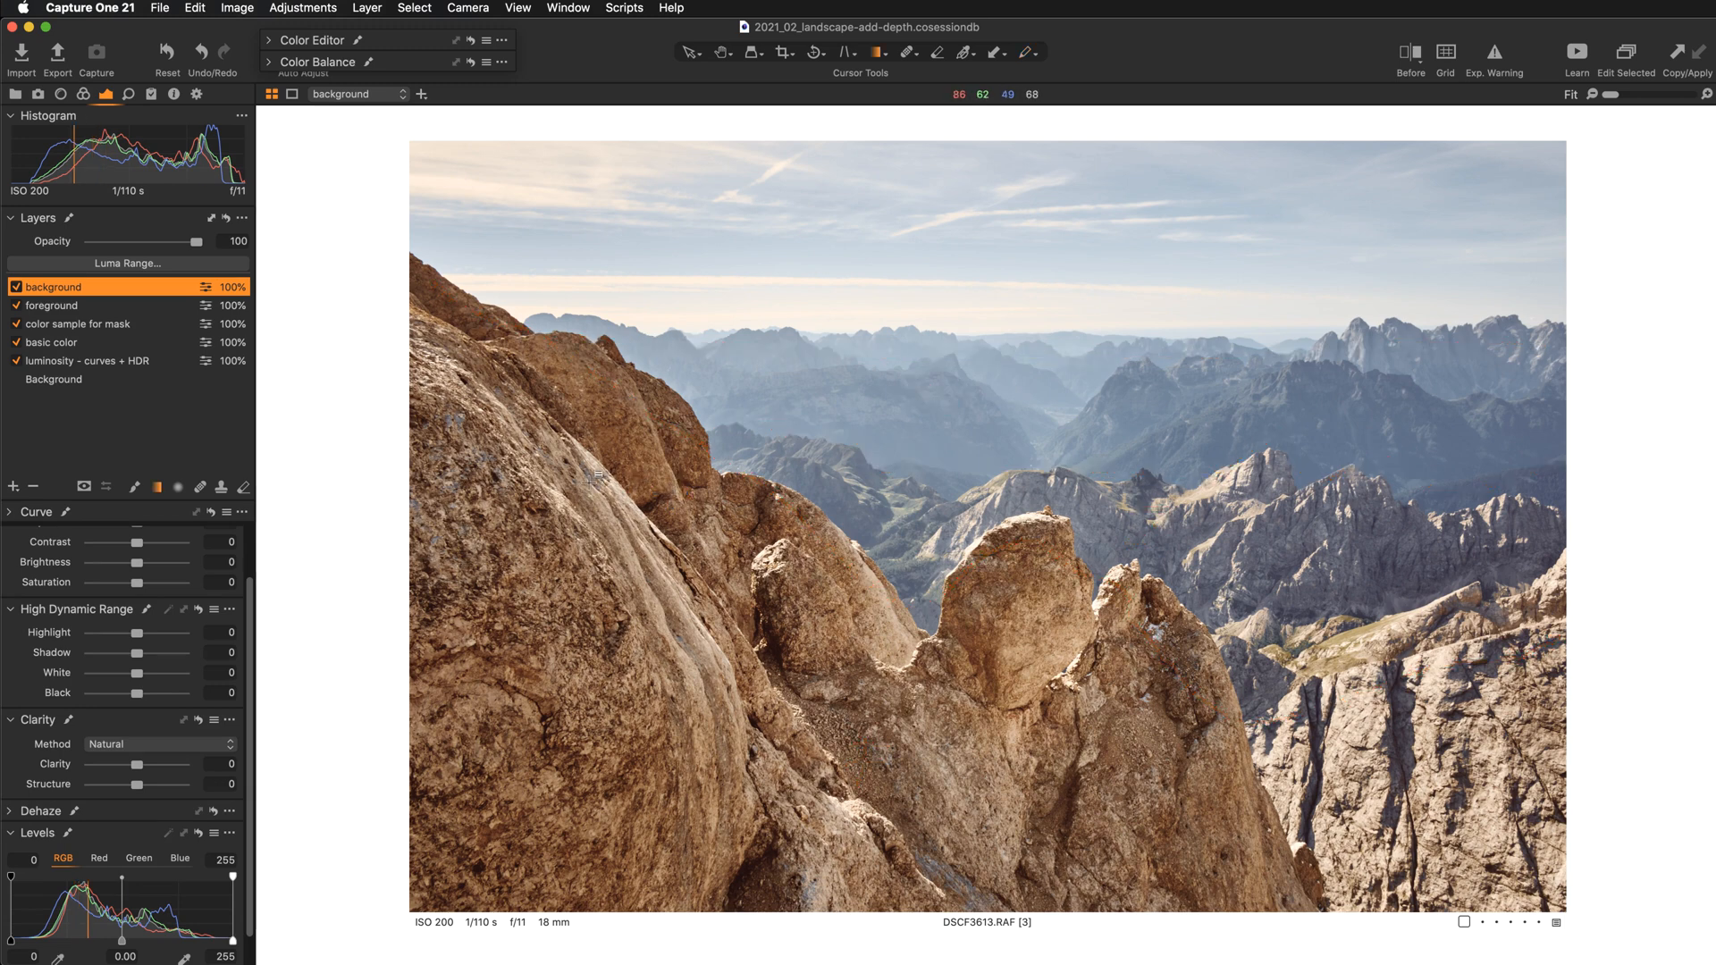
{"action": "key", "text": "m"}
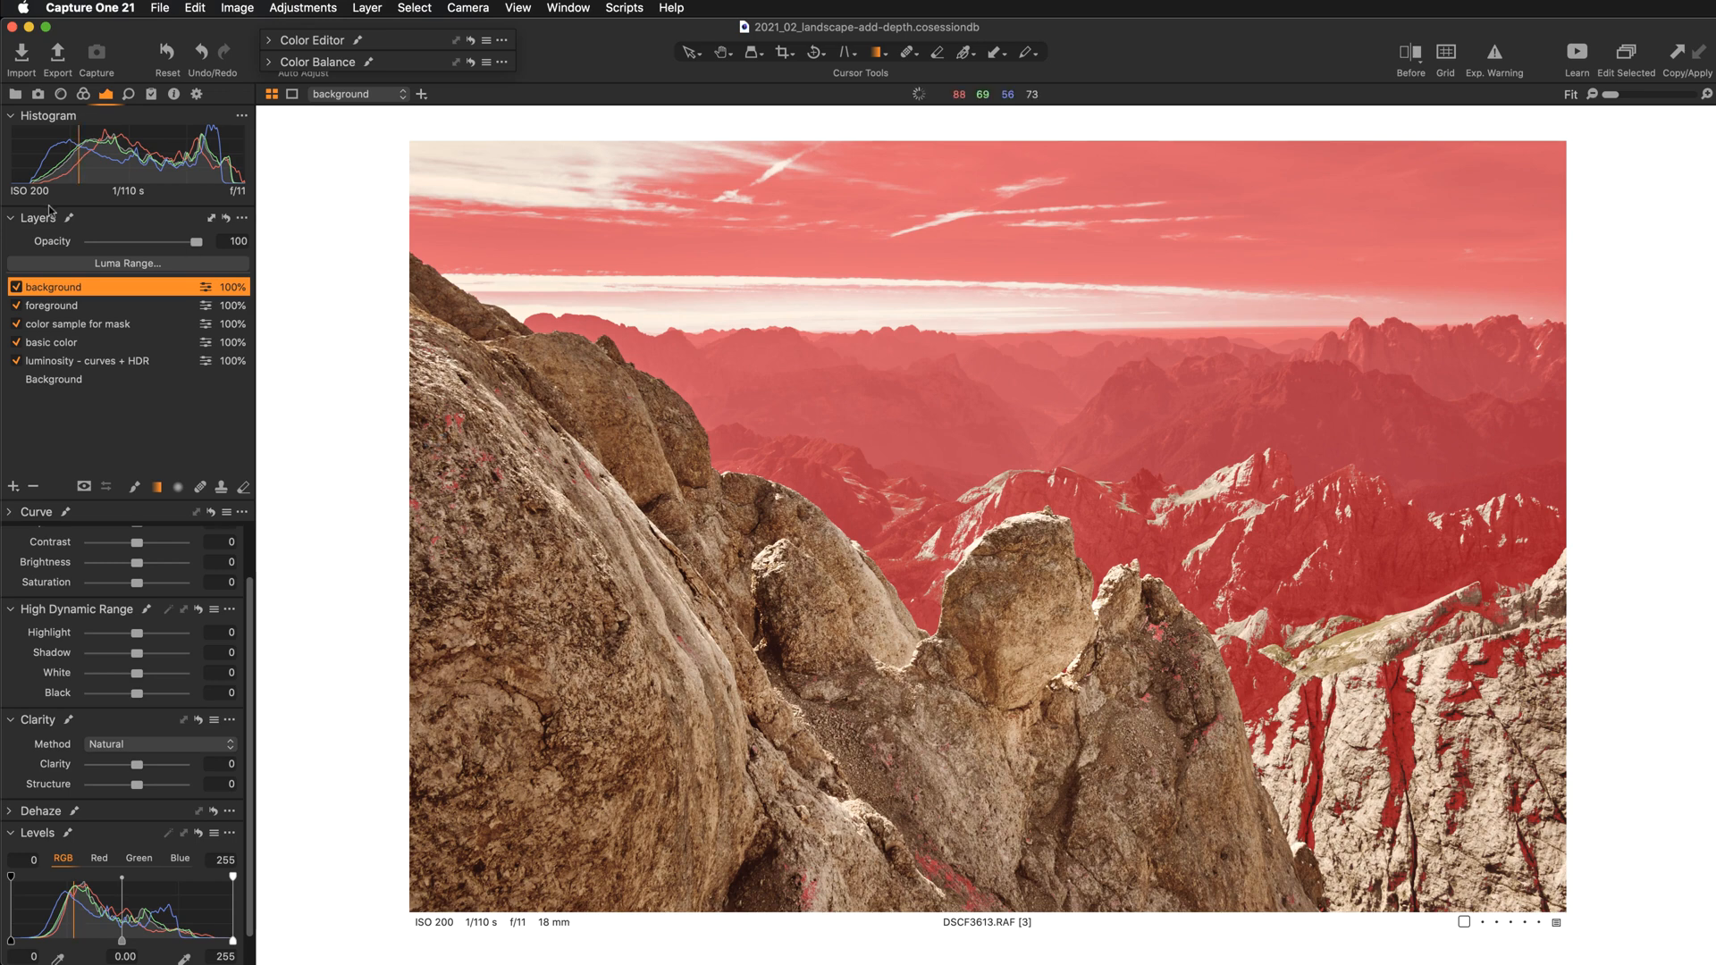
{"action": "key", "text": "m"}
Step: Shift the background layer's midtones toward cyan-blue with Color Balance and raise the midtone lightness slightly
{"action": "scroll", "coordinate": [201, 536], "scroll_direction": "down", "scroll_amount": 1}
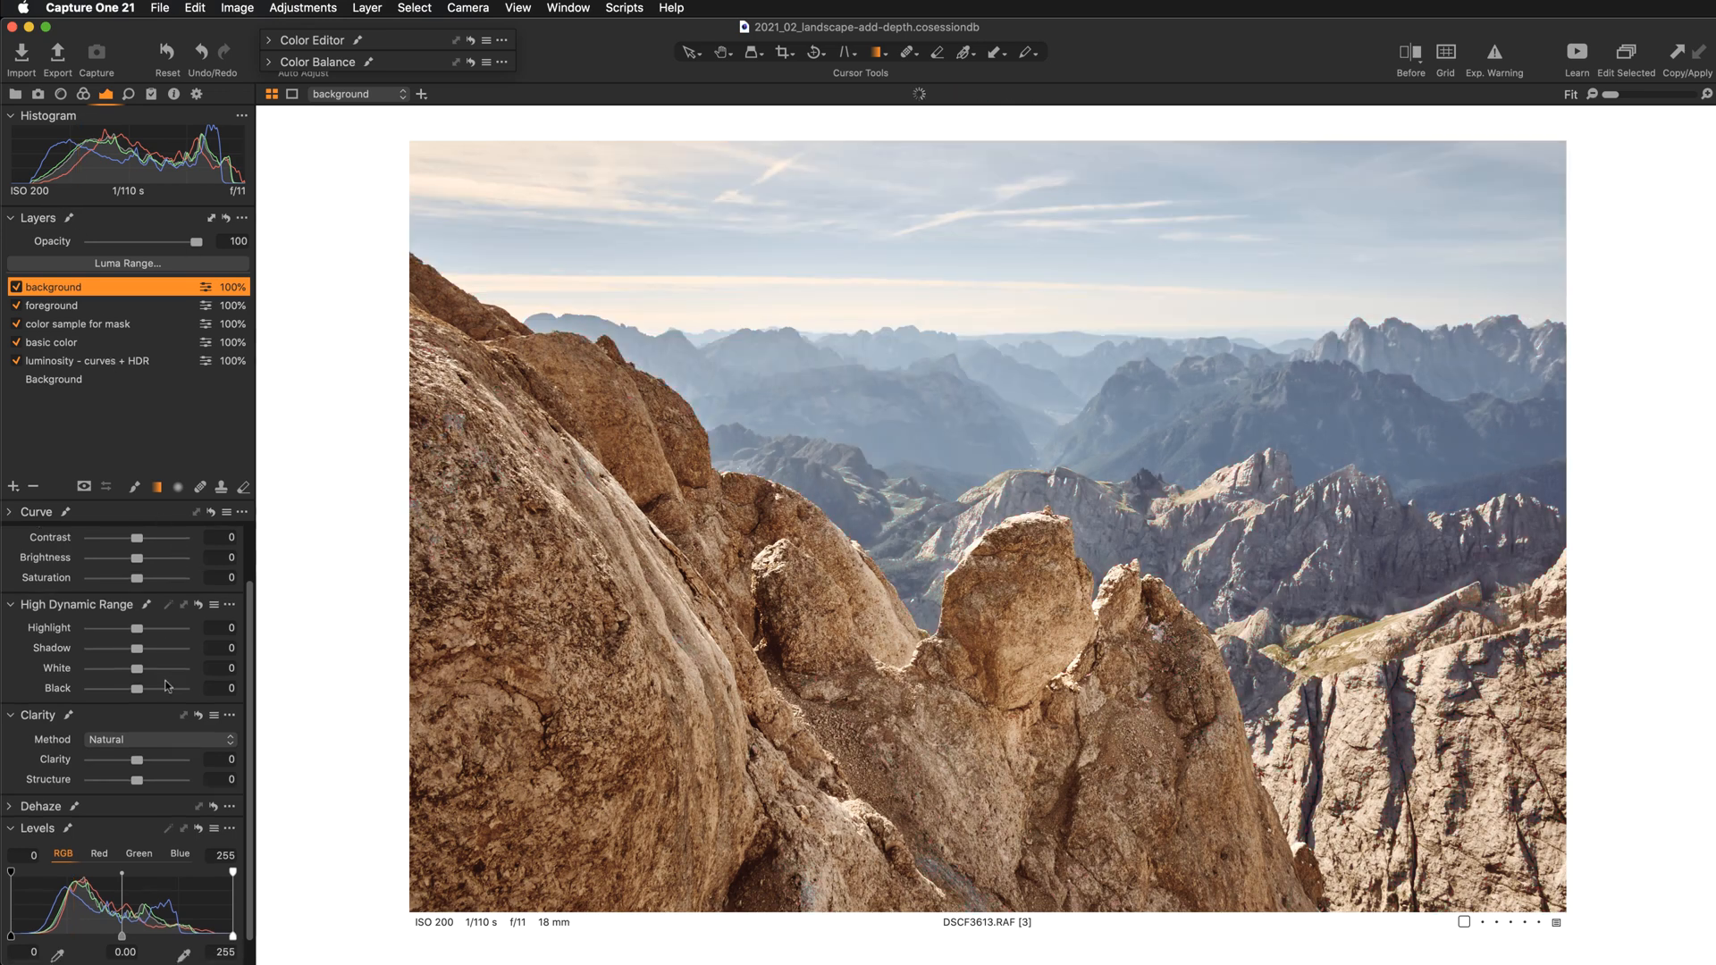
{"action": "left_click", "coordinate": [291, 63]}
{"action": "left_click_drag", "start_coordinate": [400, 46], "coordinate": [413, 68]}
{"action": "left_click", "coordinate": [690, 52]}
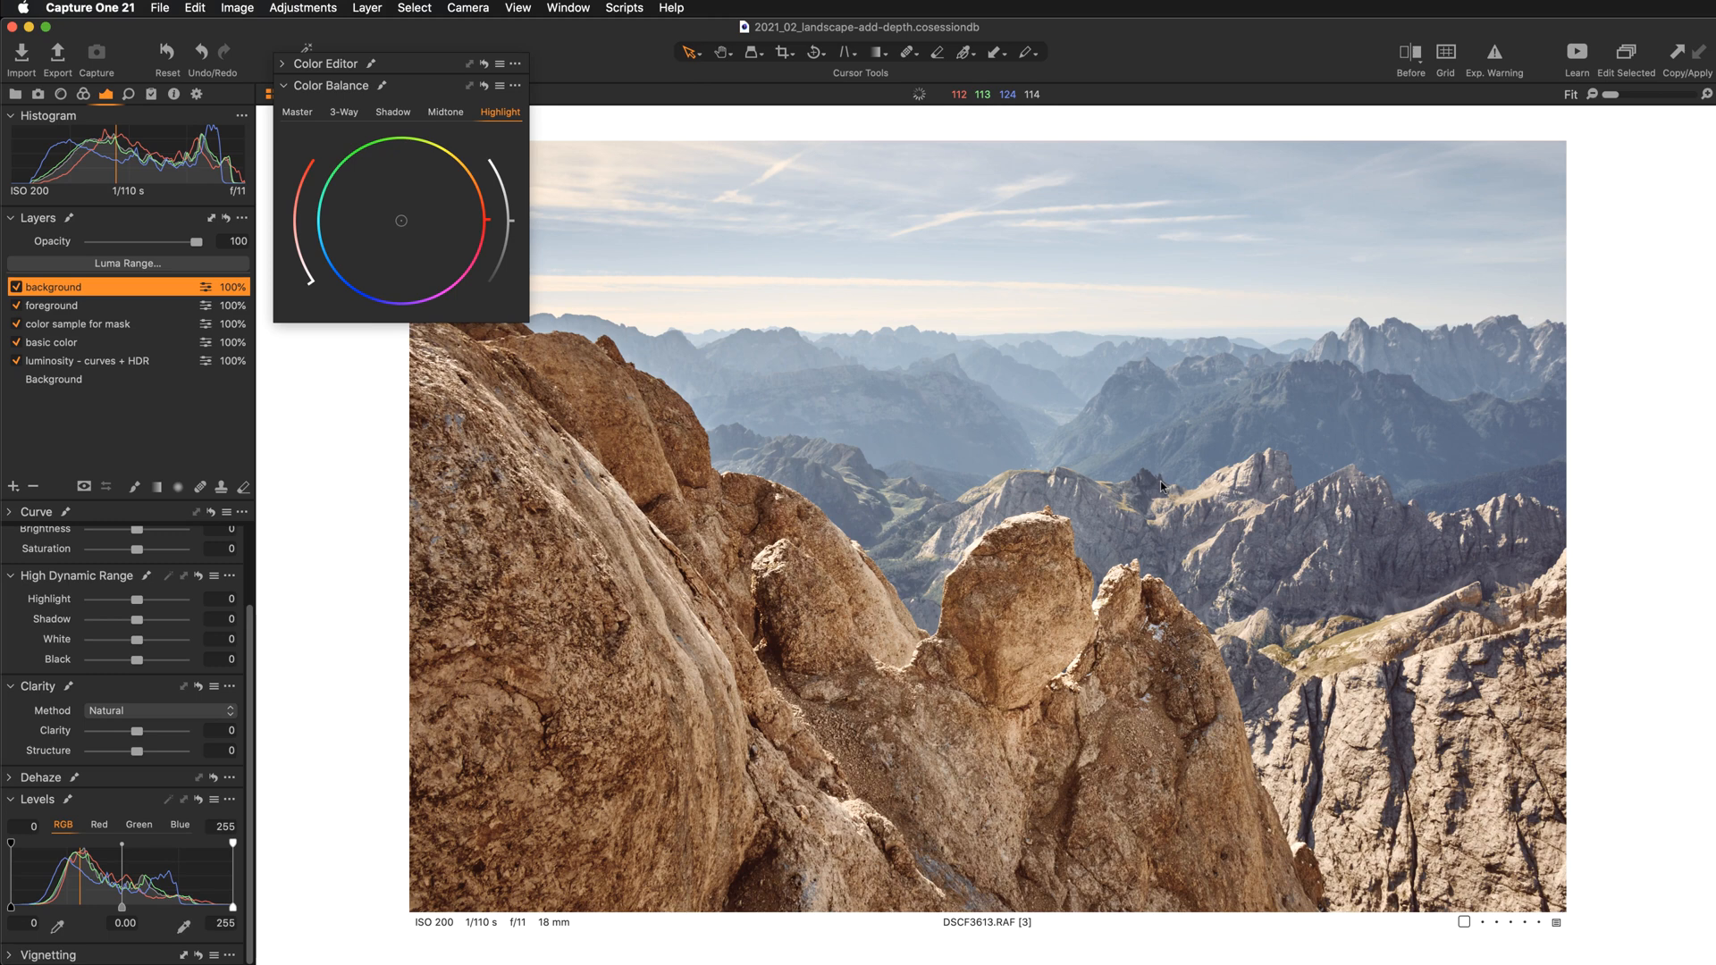
{"action": "left_click", "coordinate": [444, 113]}
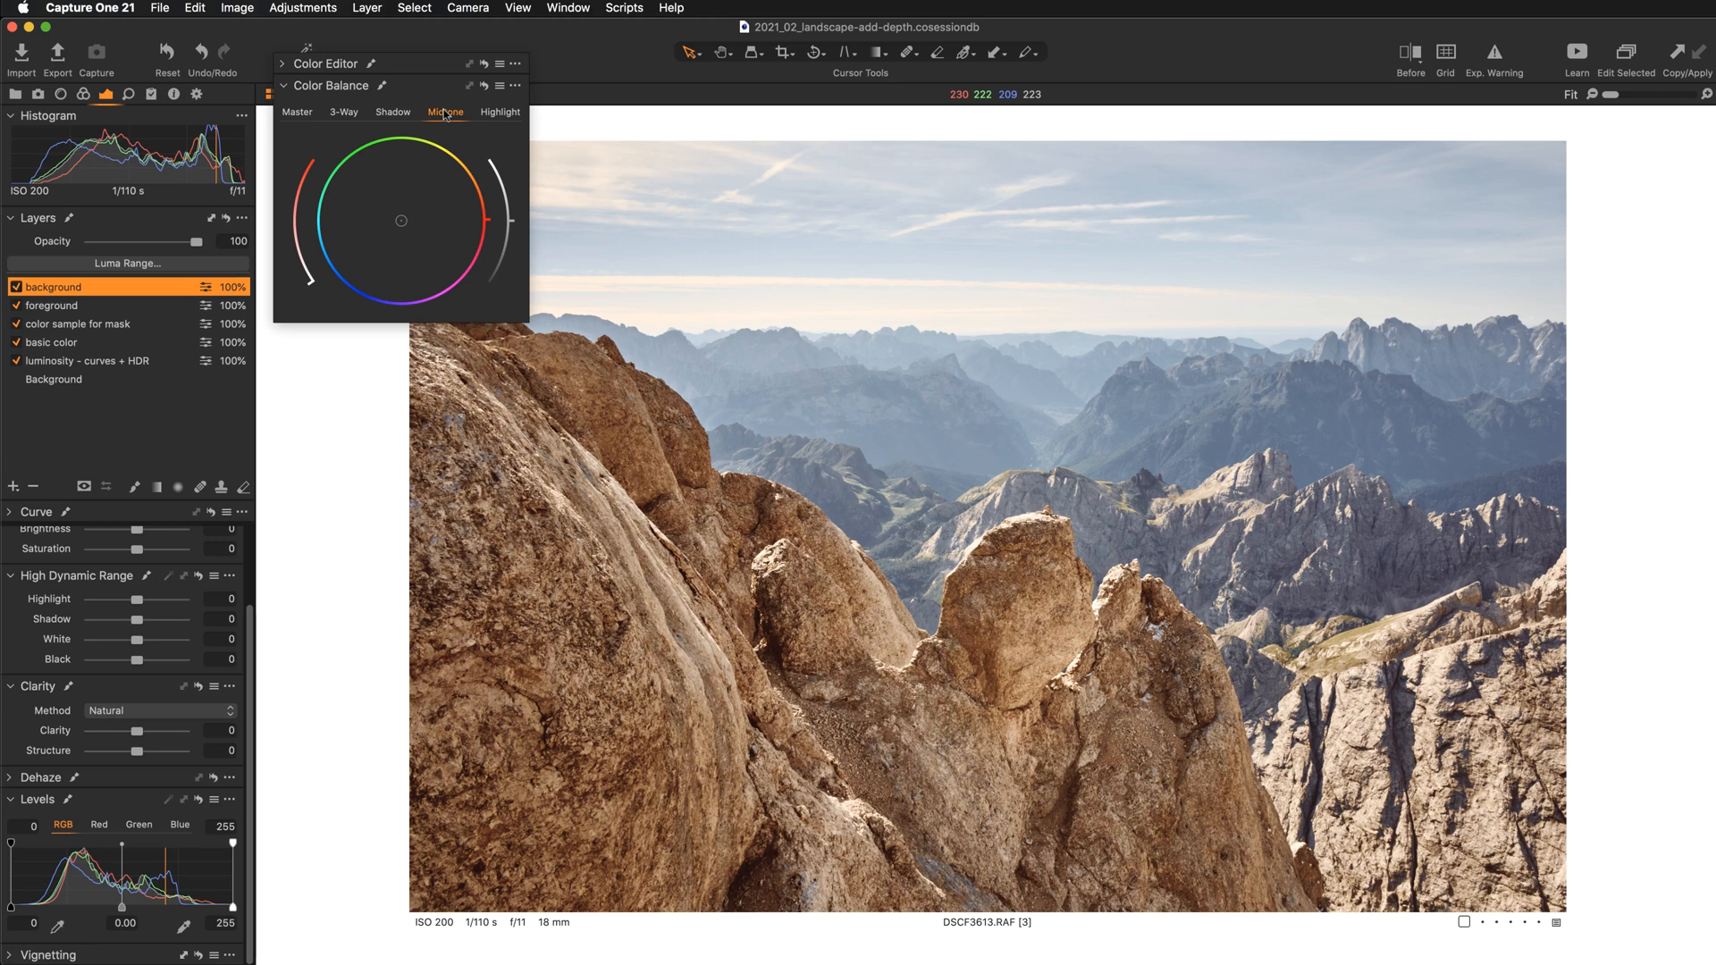
{"action": "left_click_drag", "start_coordinate": [402, 221], "coordinate": [363, 236]}
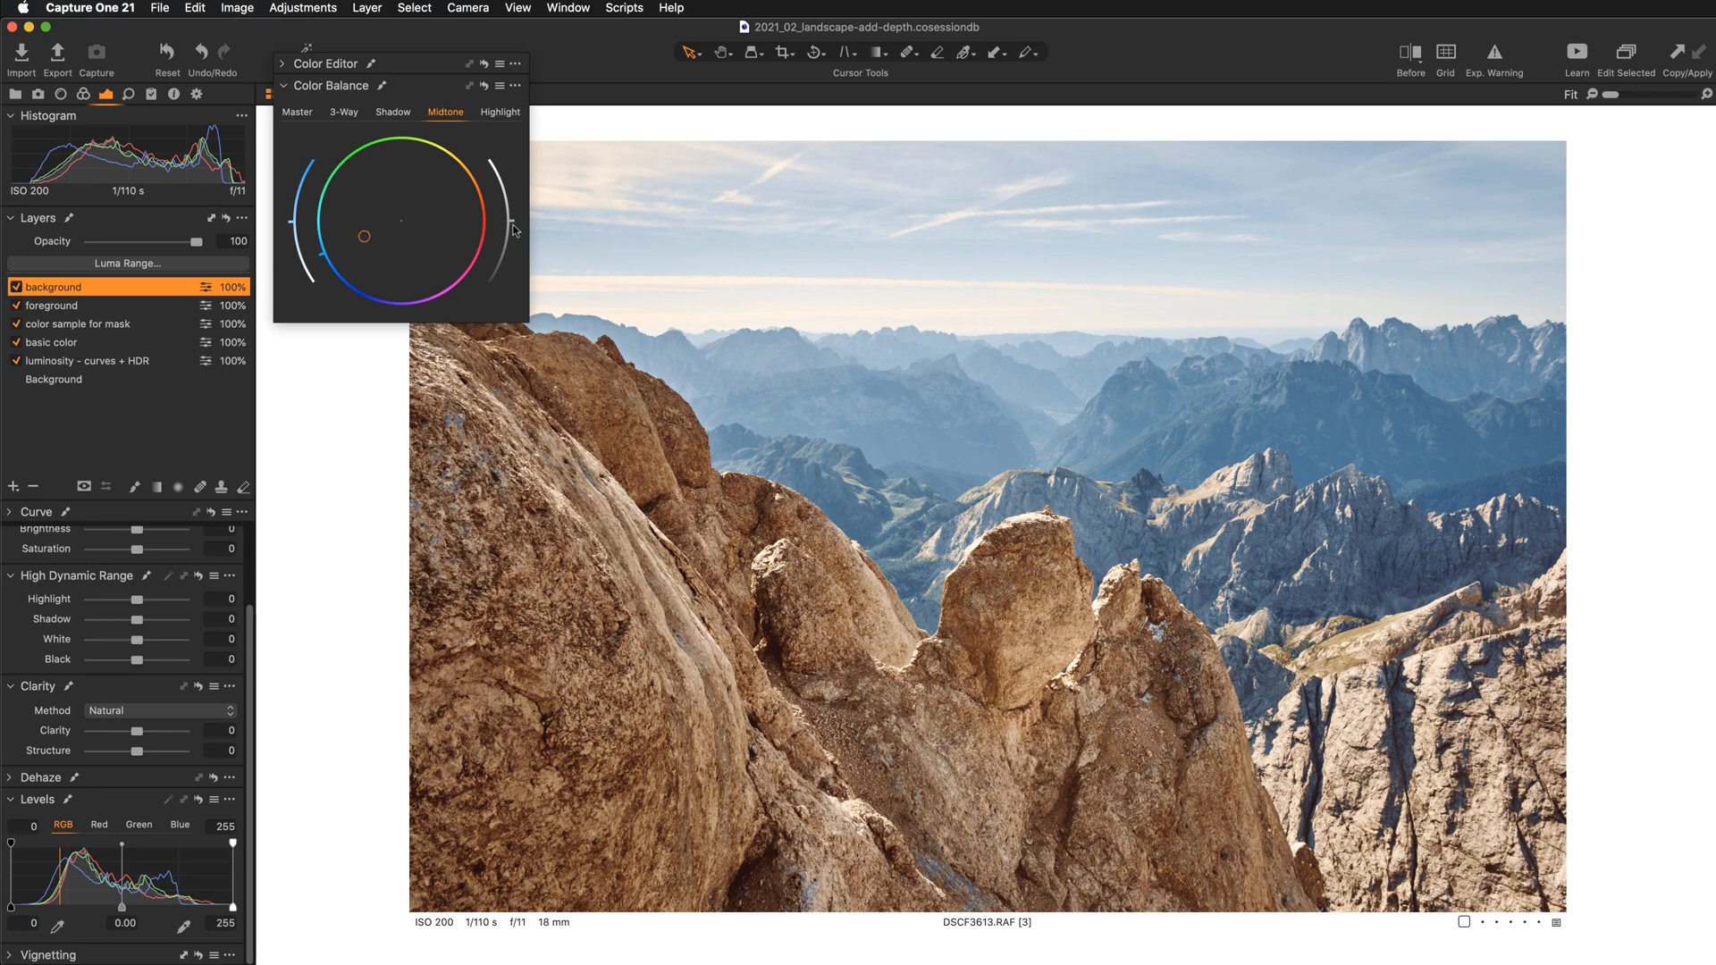
{"action": "left_click_drag", "start_coordinate": [512, 220], "coordinate": [514, 218]}
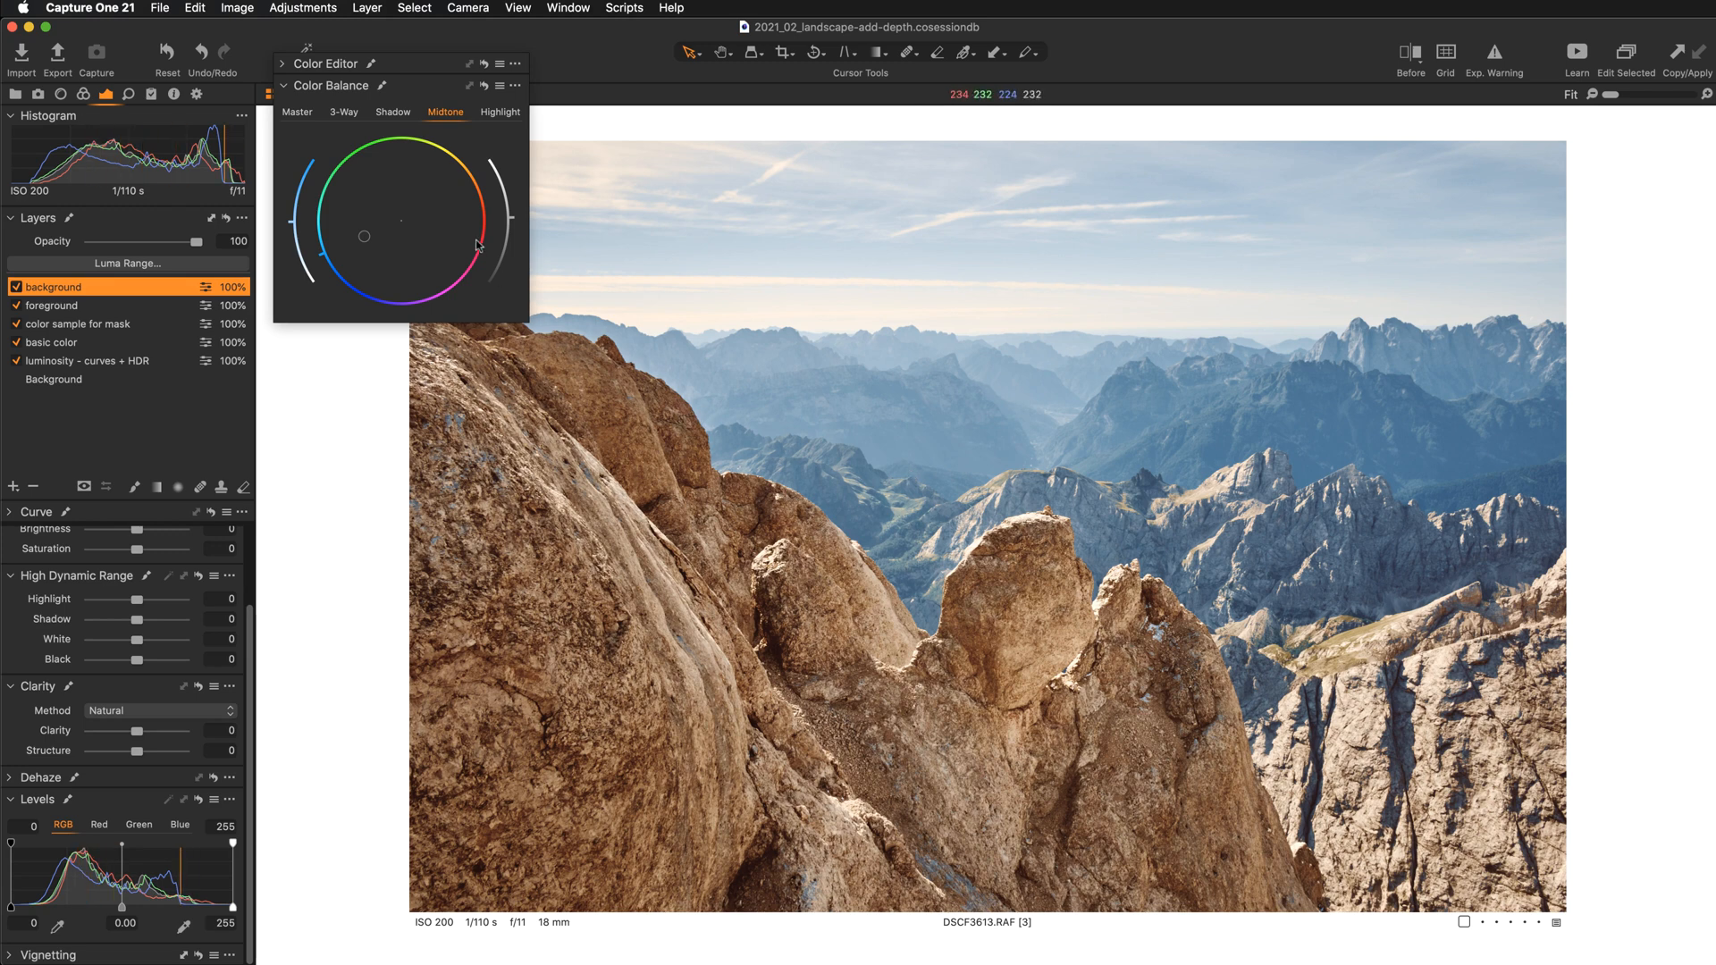
Step: In the background layer's advanced Color Editor, sample the blue of the distant mountains and reduce its saturation to -17.8
{"action": "left_click", "coordinate": [341, 66]}
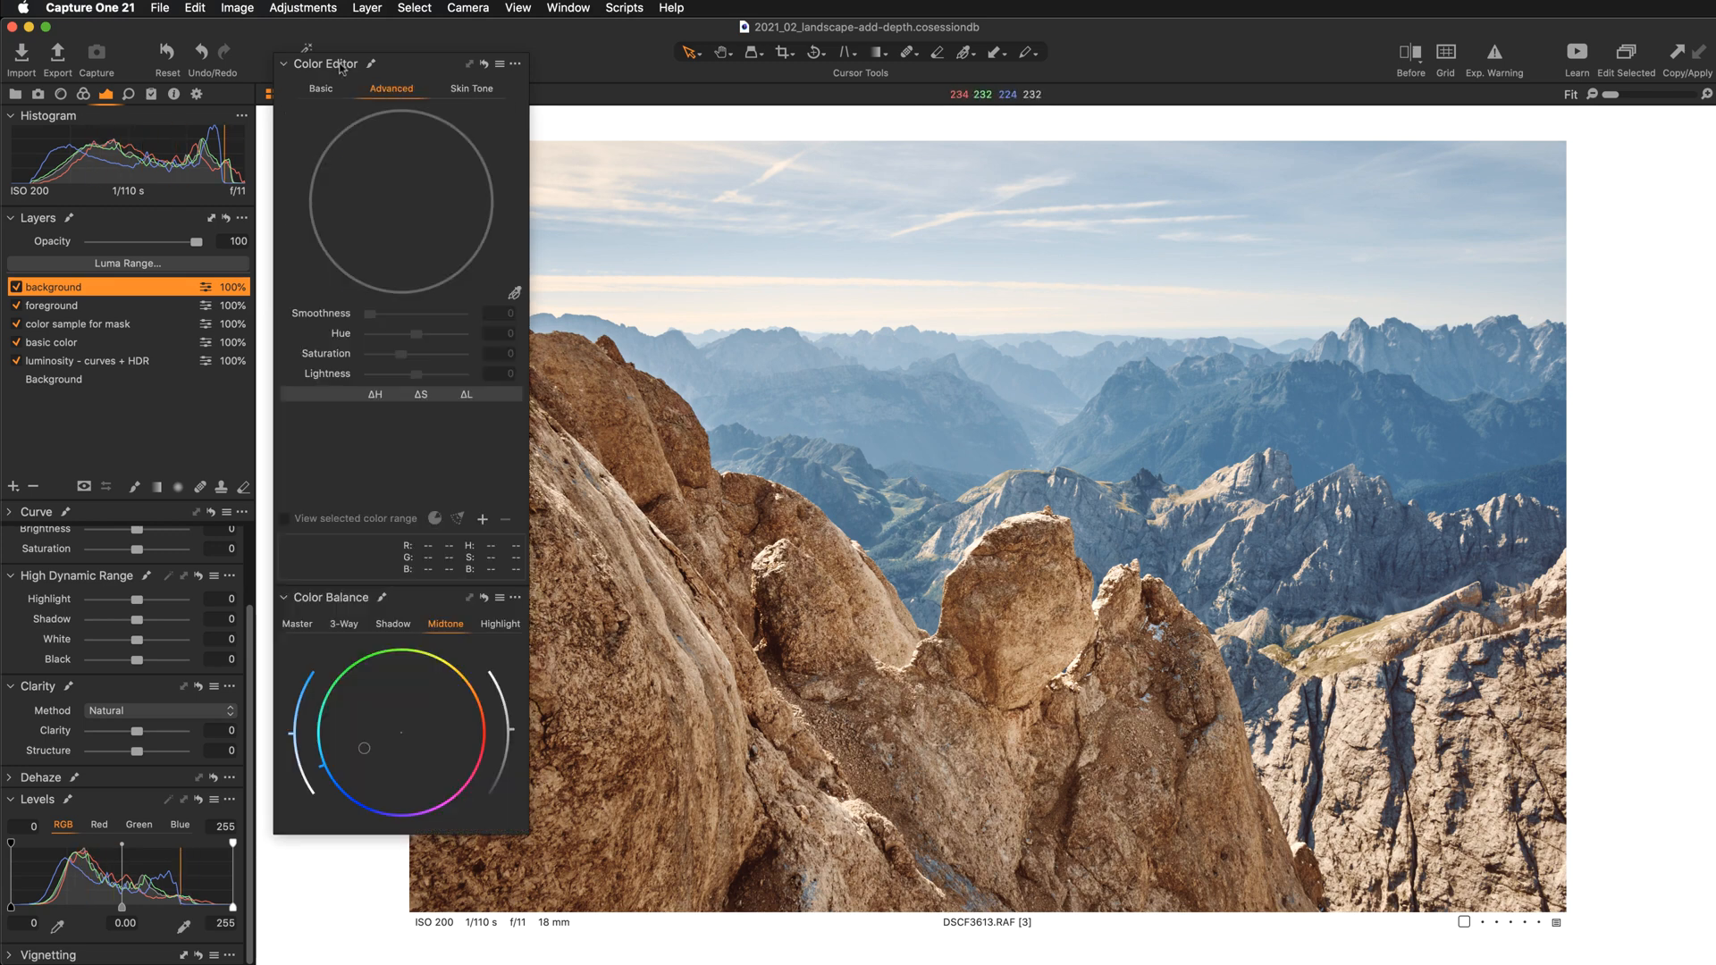
{"action": "left_click", "coordinate": [515, 293]}
{"action": "left_click", "coordinate": [931, 468]}
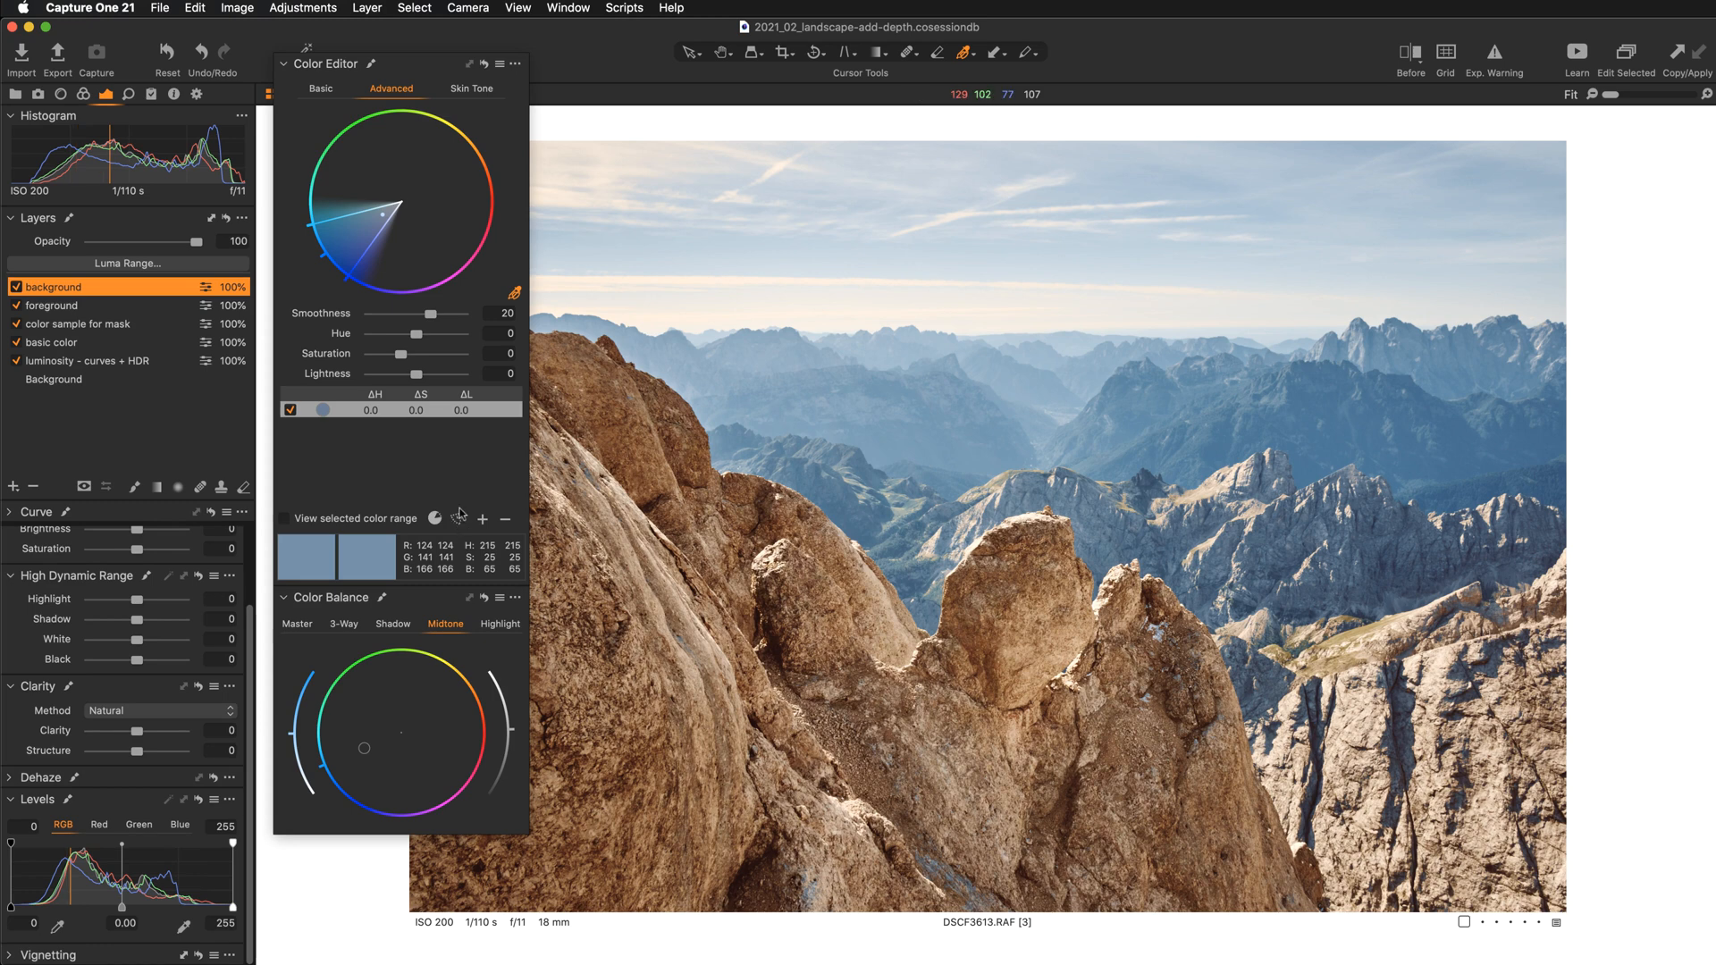
{"action": "left_click_drag", "start_coordinate": [405, 355], "coordinate": [398, 357]}
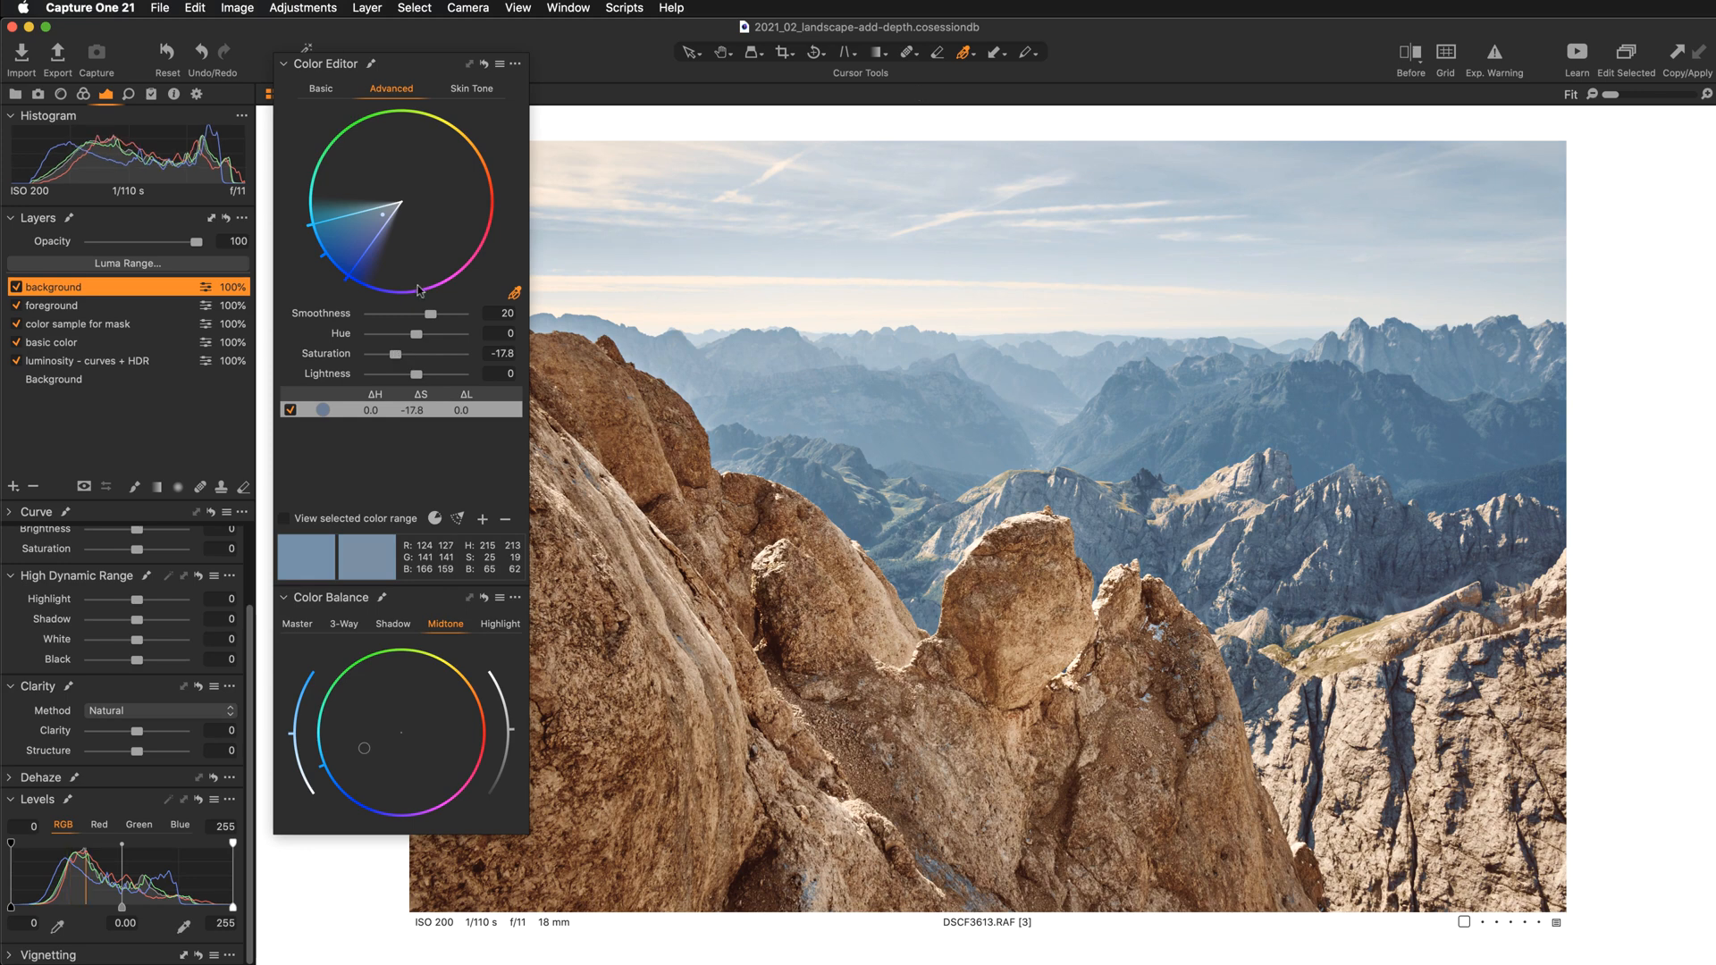
{"action": "left_click", "coordinate": [407, 68]}
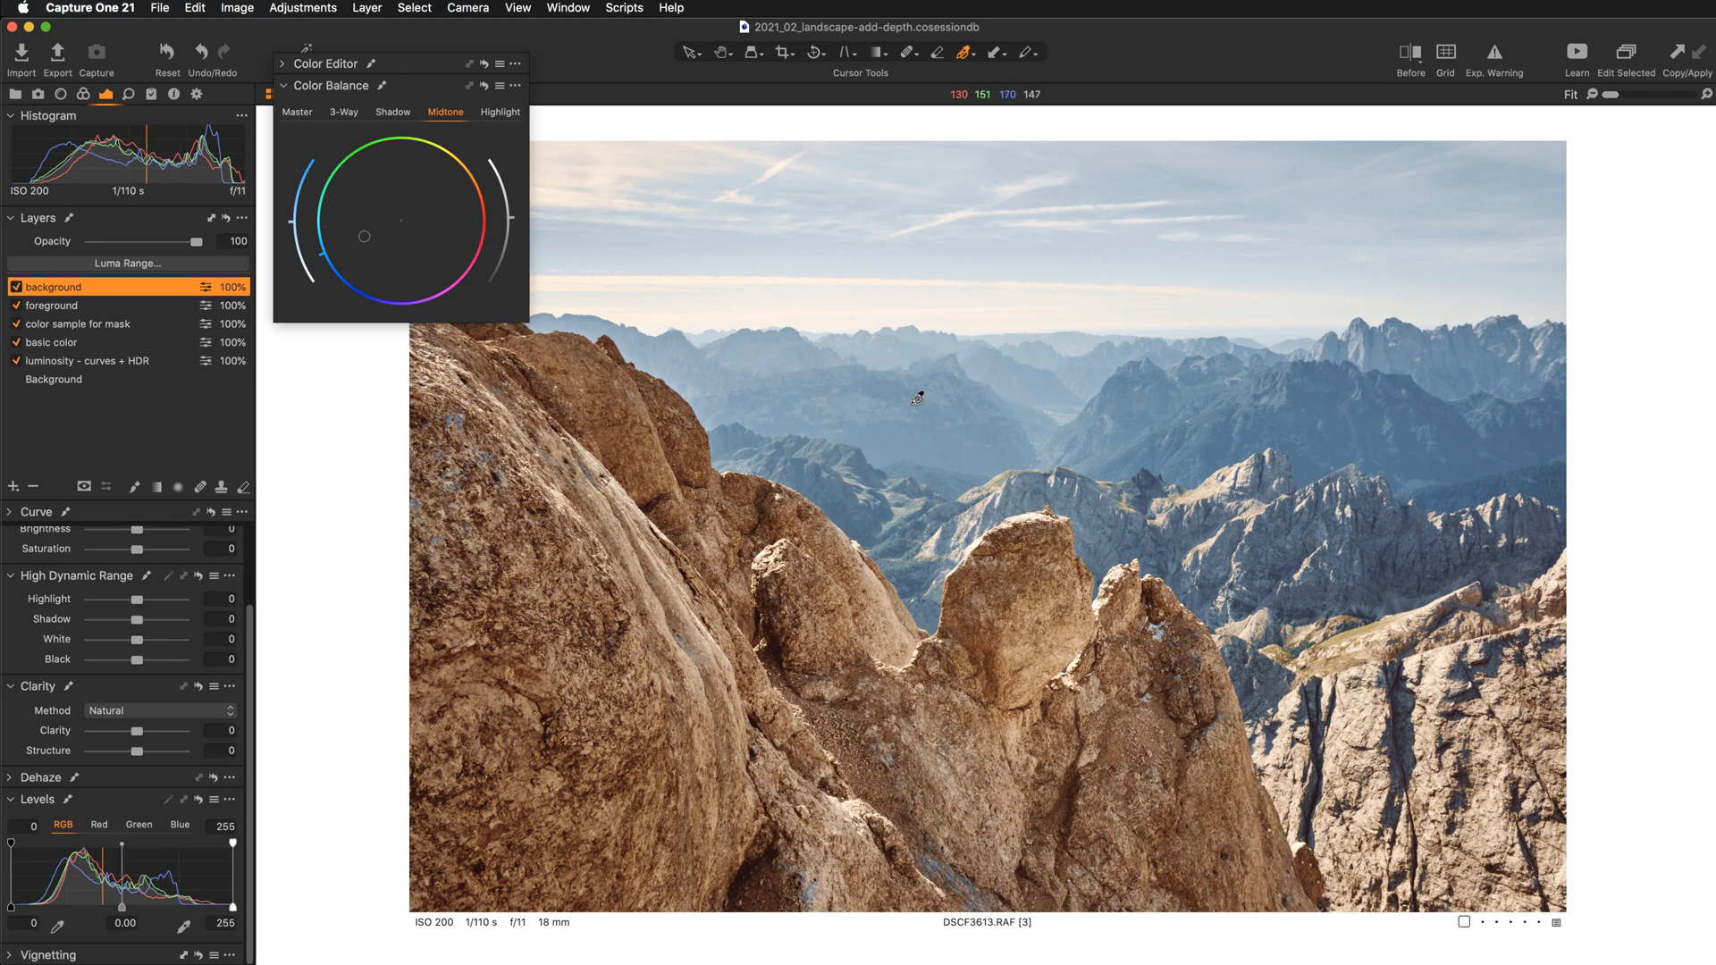
Step: Add a new empty adjustment layer named "far background" and shift the floating color tools off the photo
{"action": "left_click", "coordinate": [14, 487]}
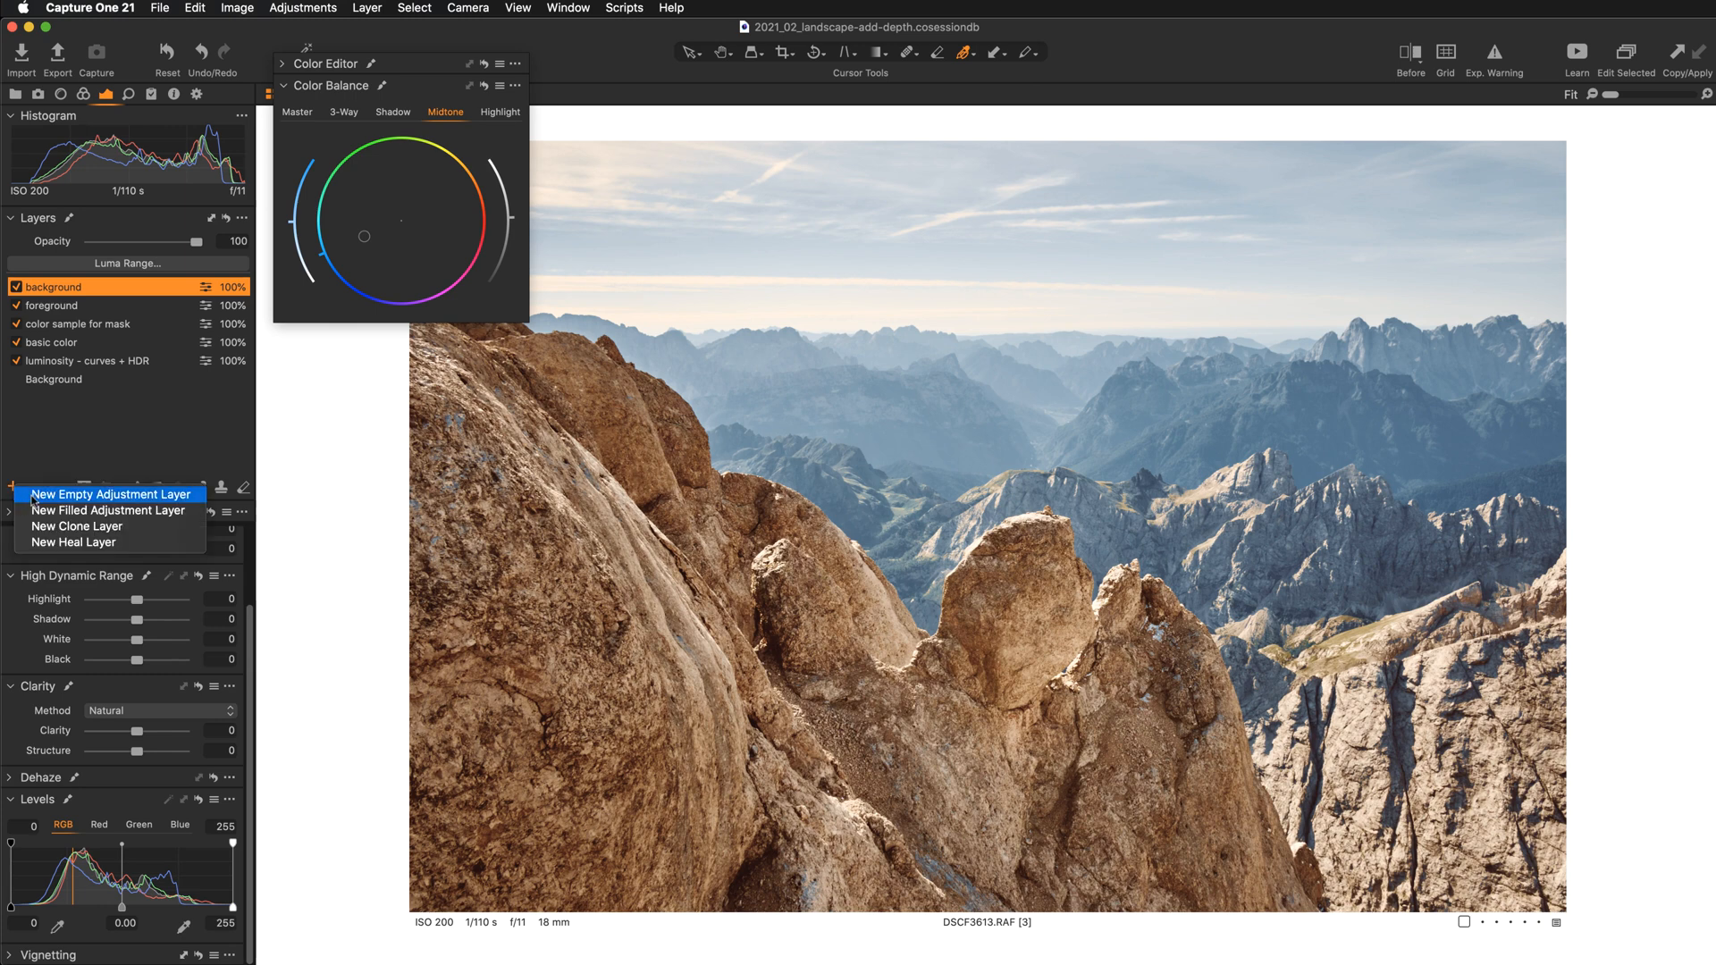
{"action": "left_click", "coordinate": [32, 495]}
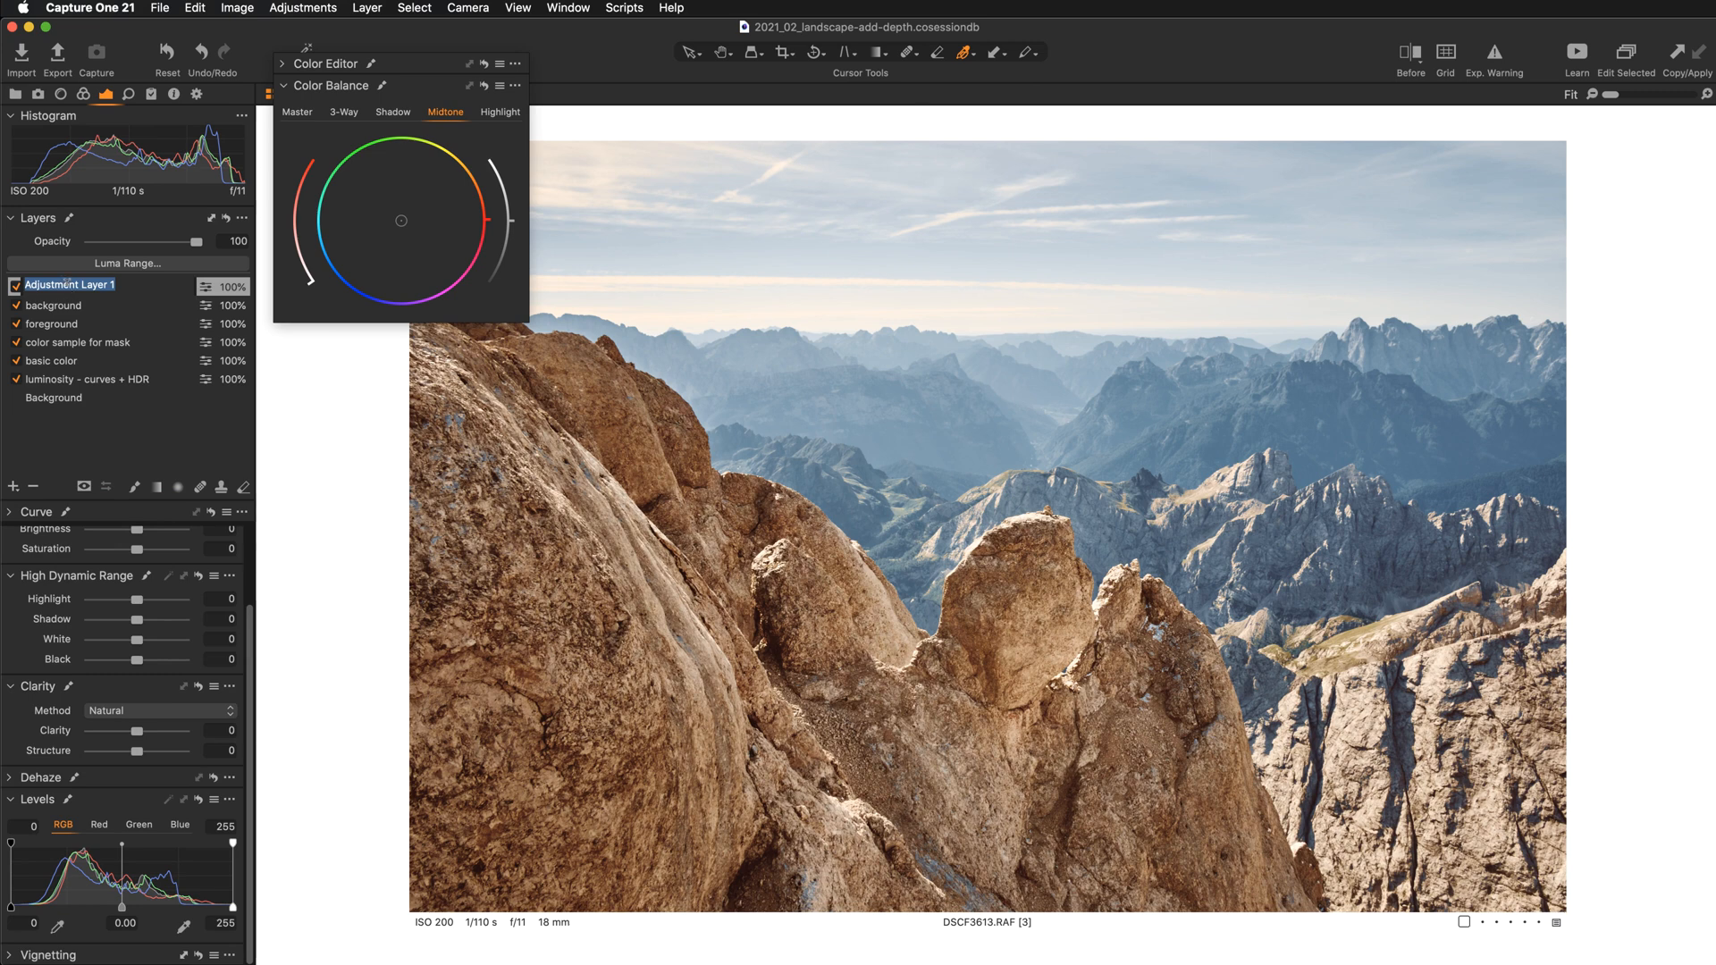
{"action": "type", "text": "far background"}
{"action": "key", "text": "Return"}
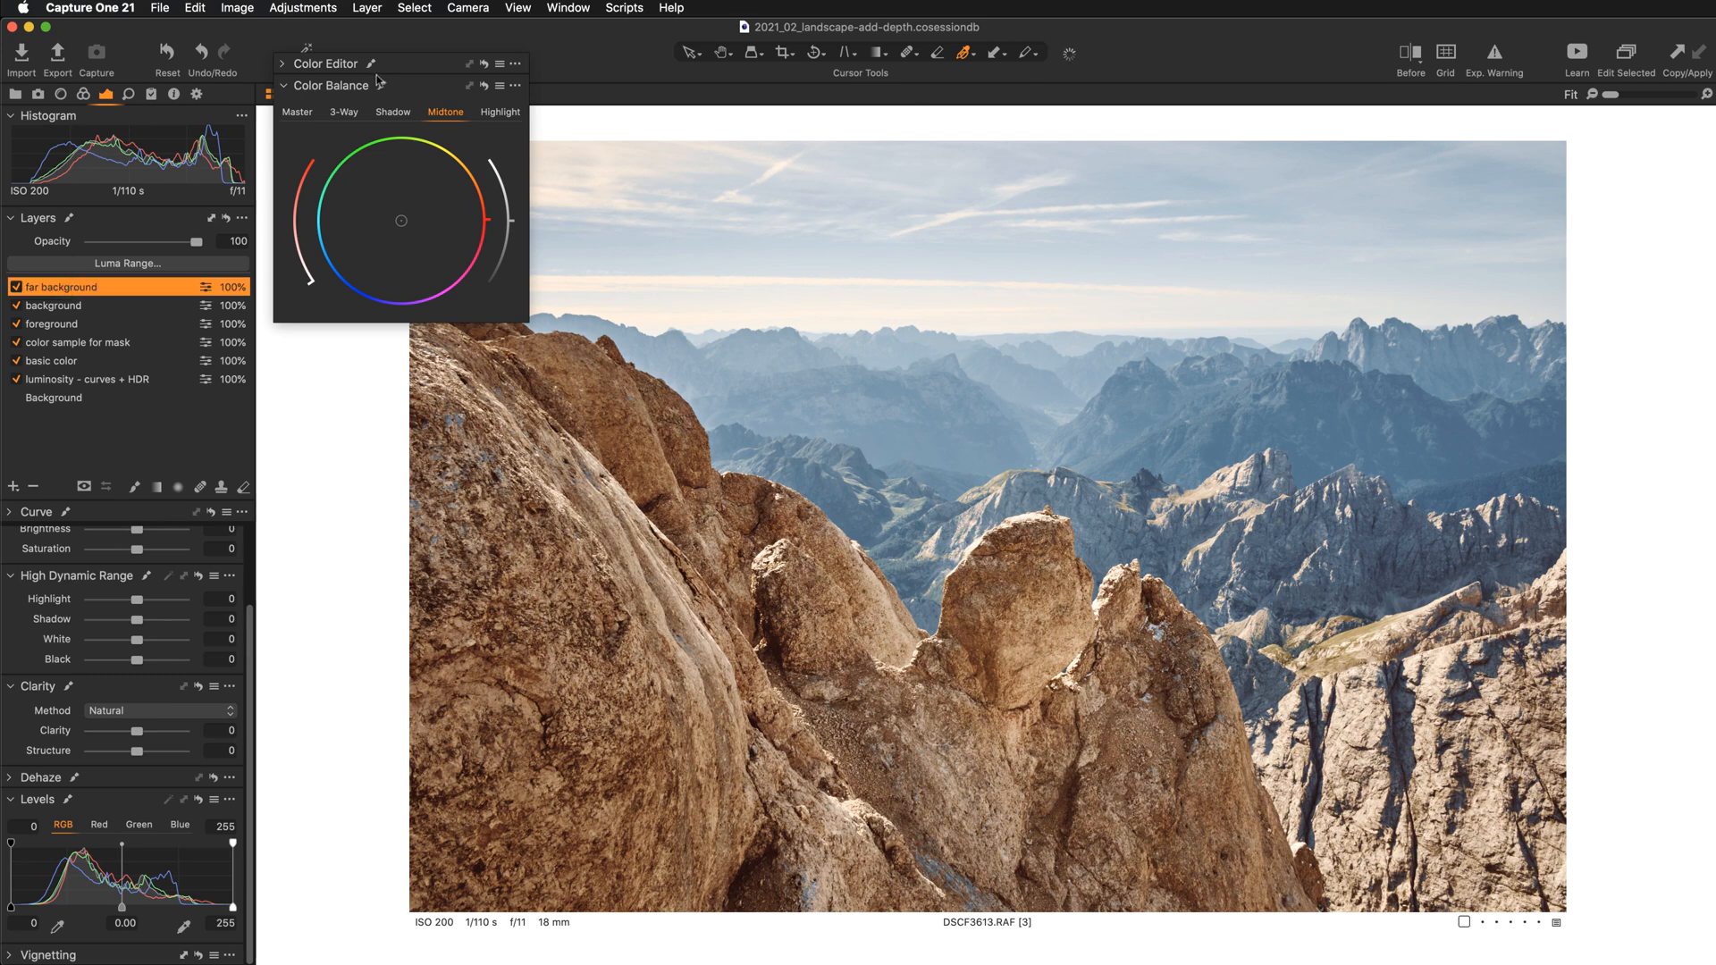
{"action": "left_click_drag", "start_coordinate": [412, 71], "coordinate": [363, 57]}
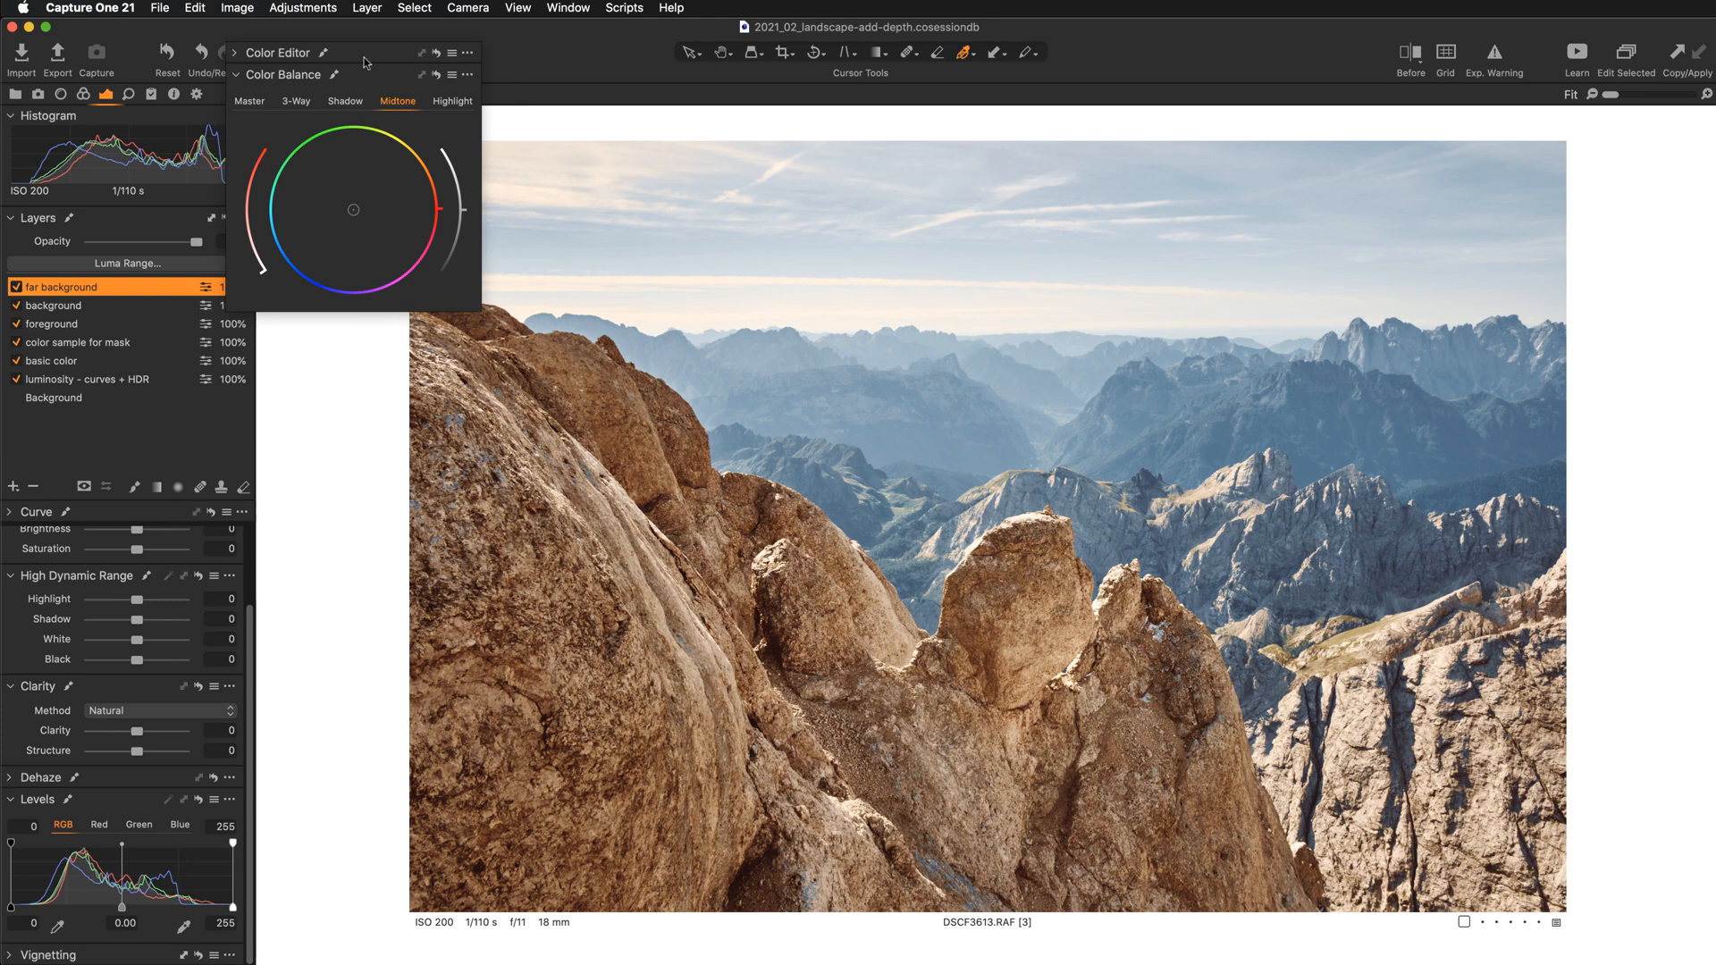
Step: Prepare a large mask brush with hardness 0 and opacity 100, adjusting its flow and size to suit the distant mountains
{"action": "key", "text": "v"}
{"action": "key", "text": "b"}
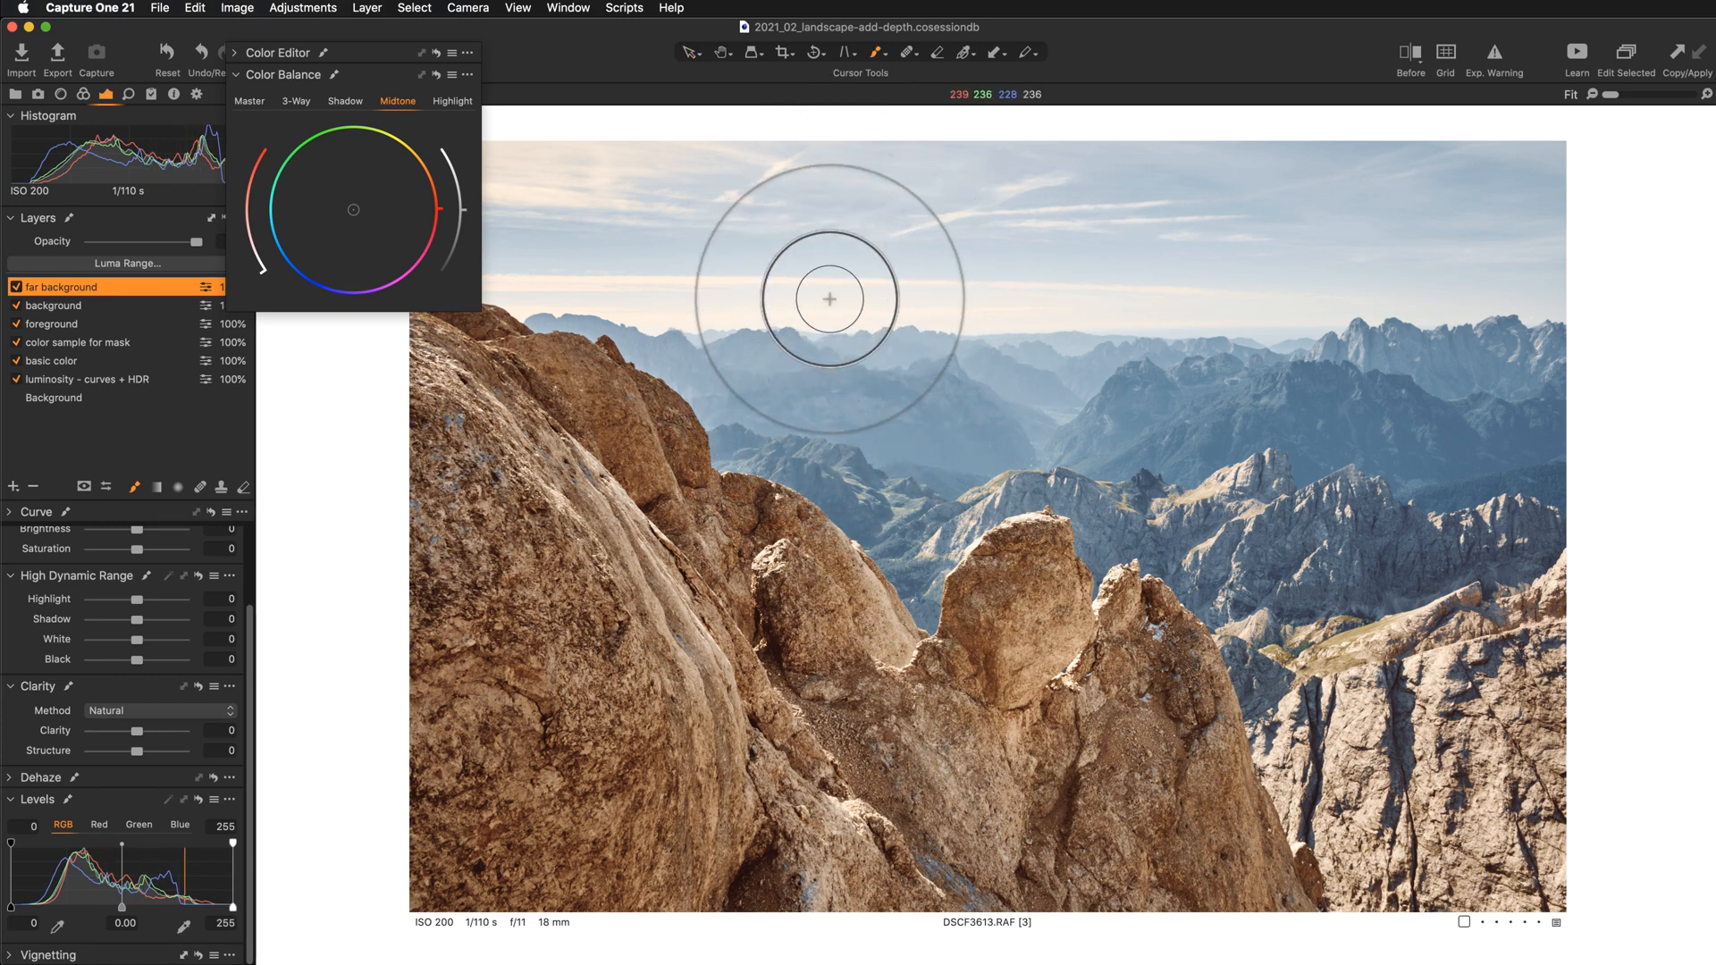
{"action": "right_click", "coordinate": [830, 303]}
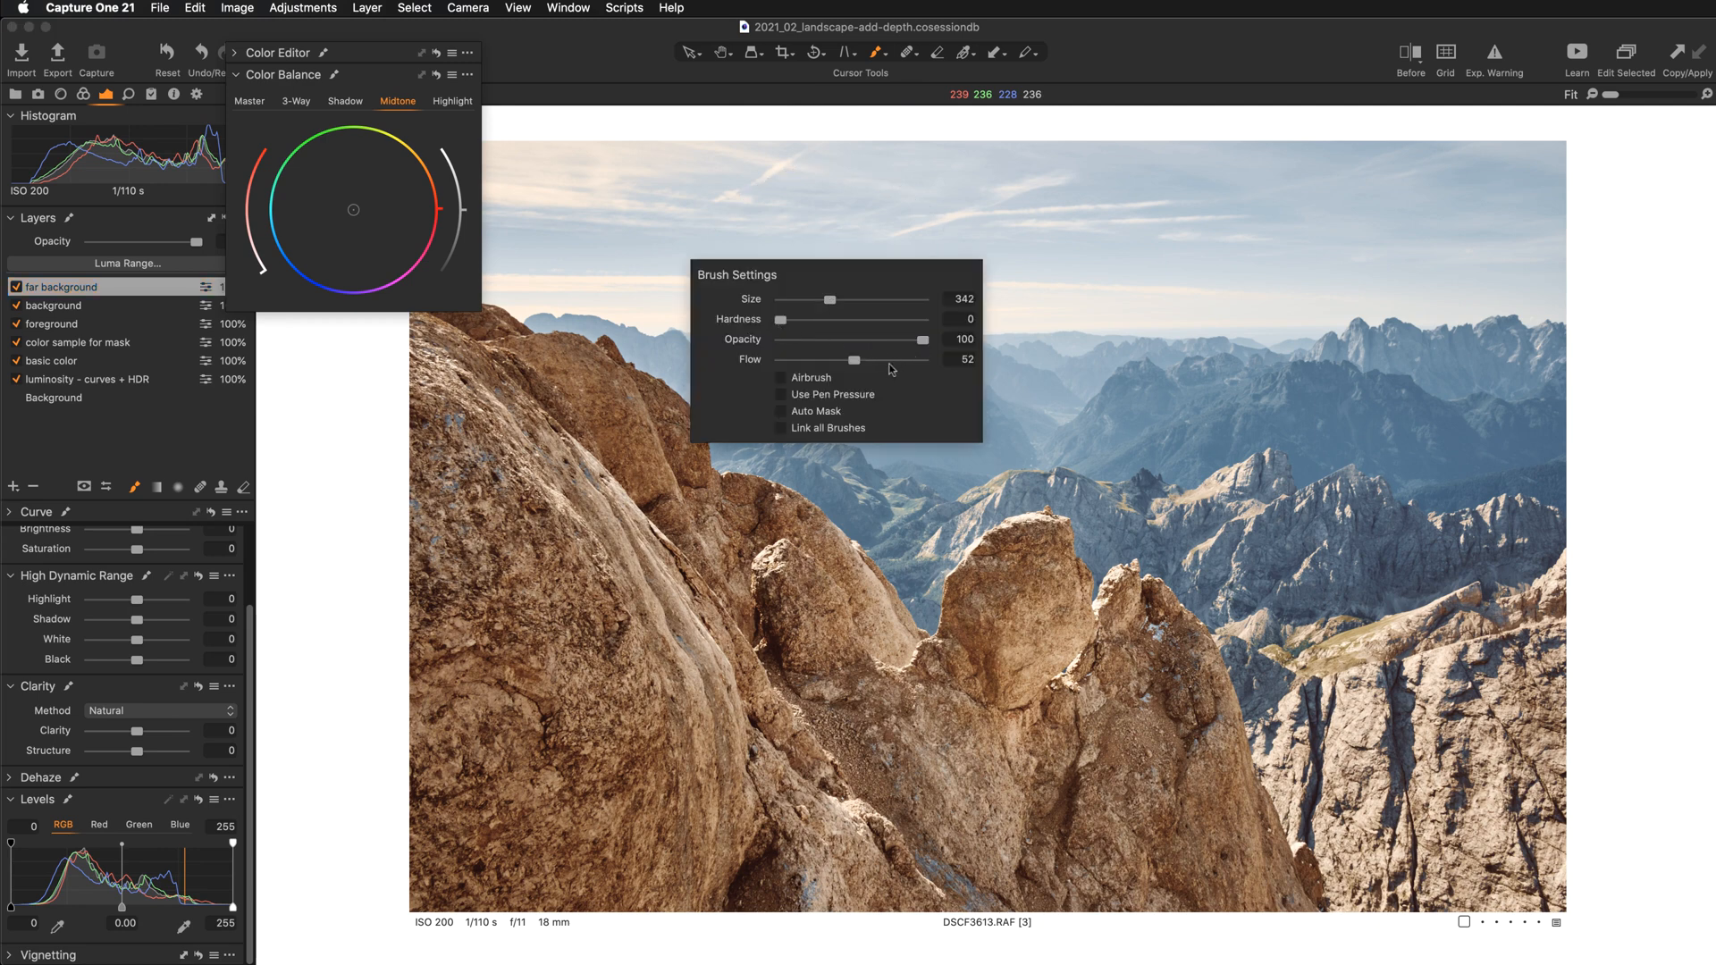
{"action": "left_click_drag", "start_coordinate": [860, 361], "coordinate": [857, 361]}
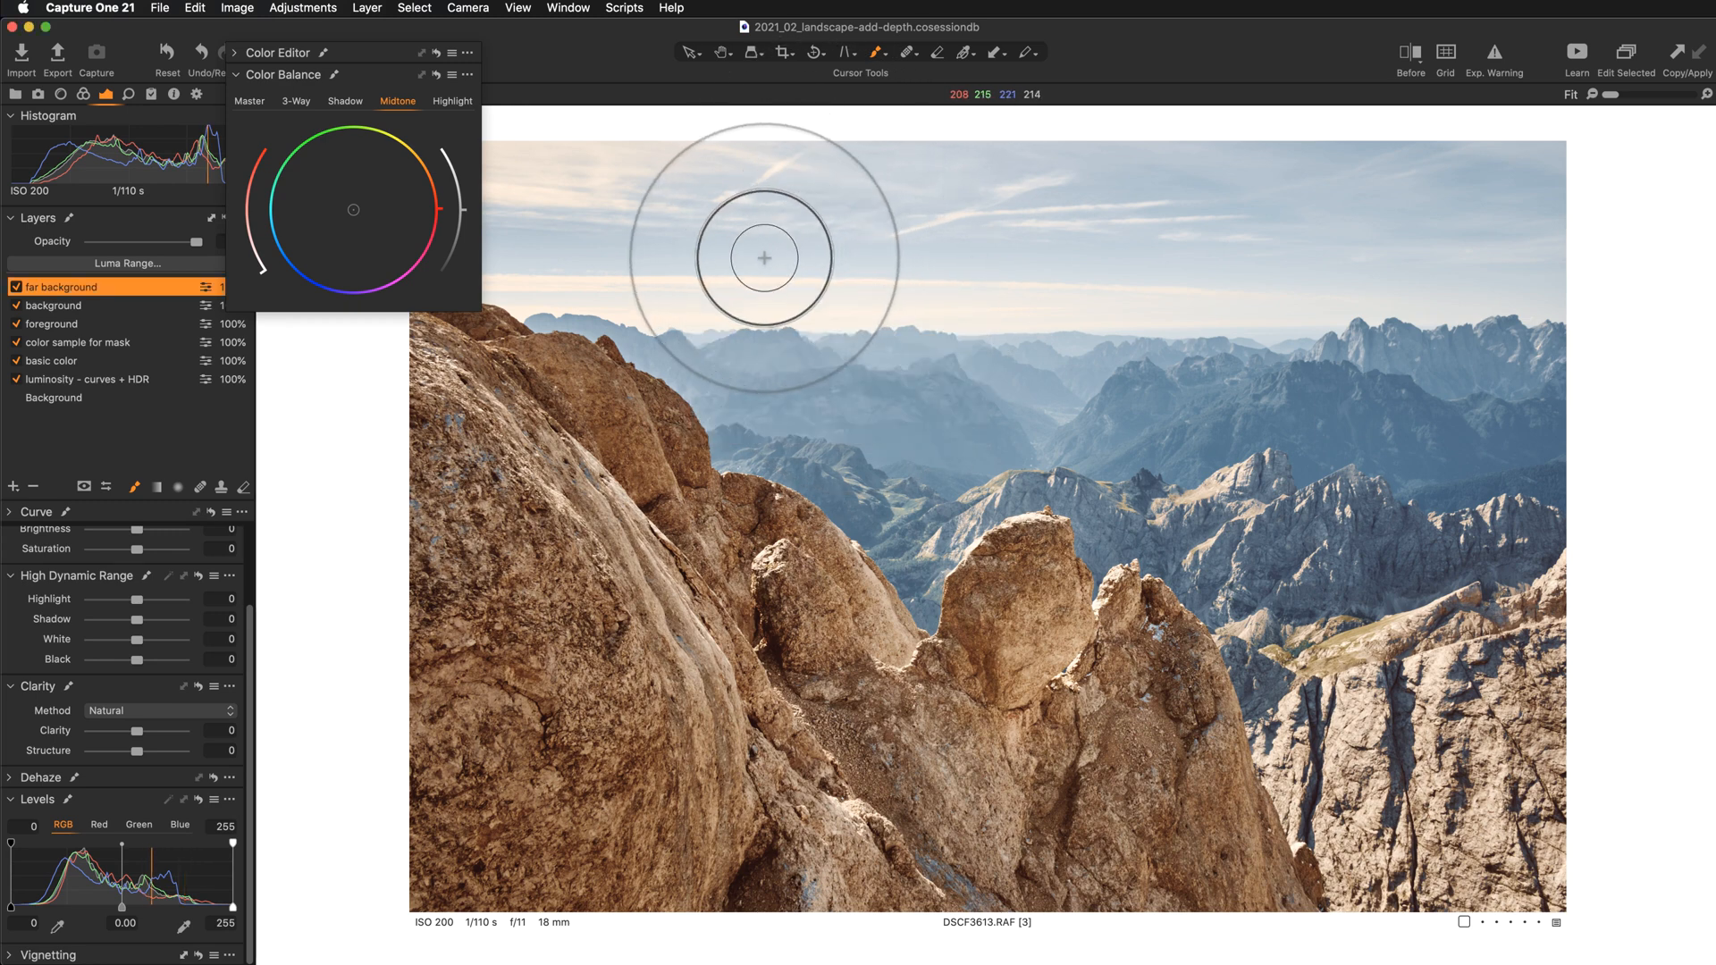
{"action": "key", "text": "bracketright"}
{"action": "key", "text": "bracketright"}
{"action": "key", "text": "bracketright"}
{"action": "key", "text": "bracketright"}
{"action": "key", "text": "bracketright"}
{"action": "key", "text": "bracketright"}
{"action": "key", "text": "bracketright"}
{"action": "key", "text": "bracketright"}
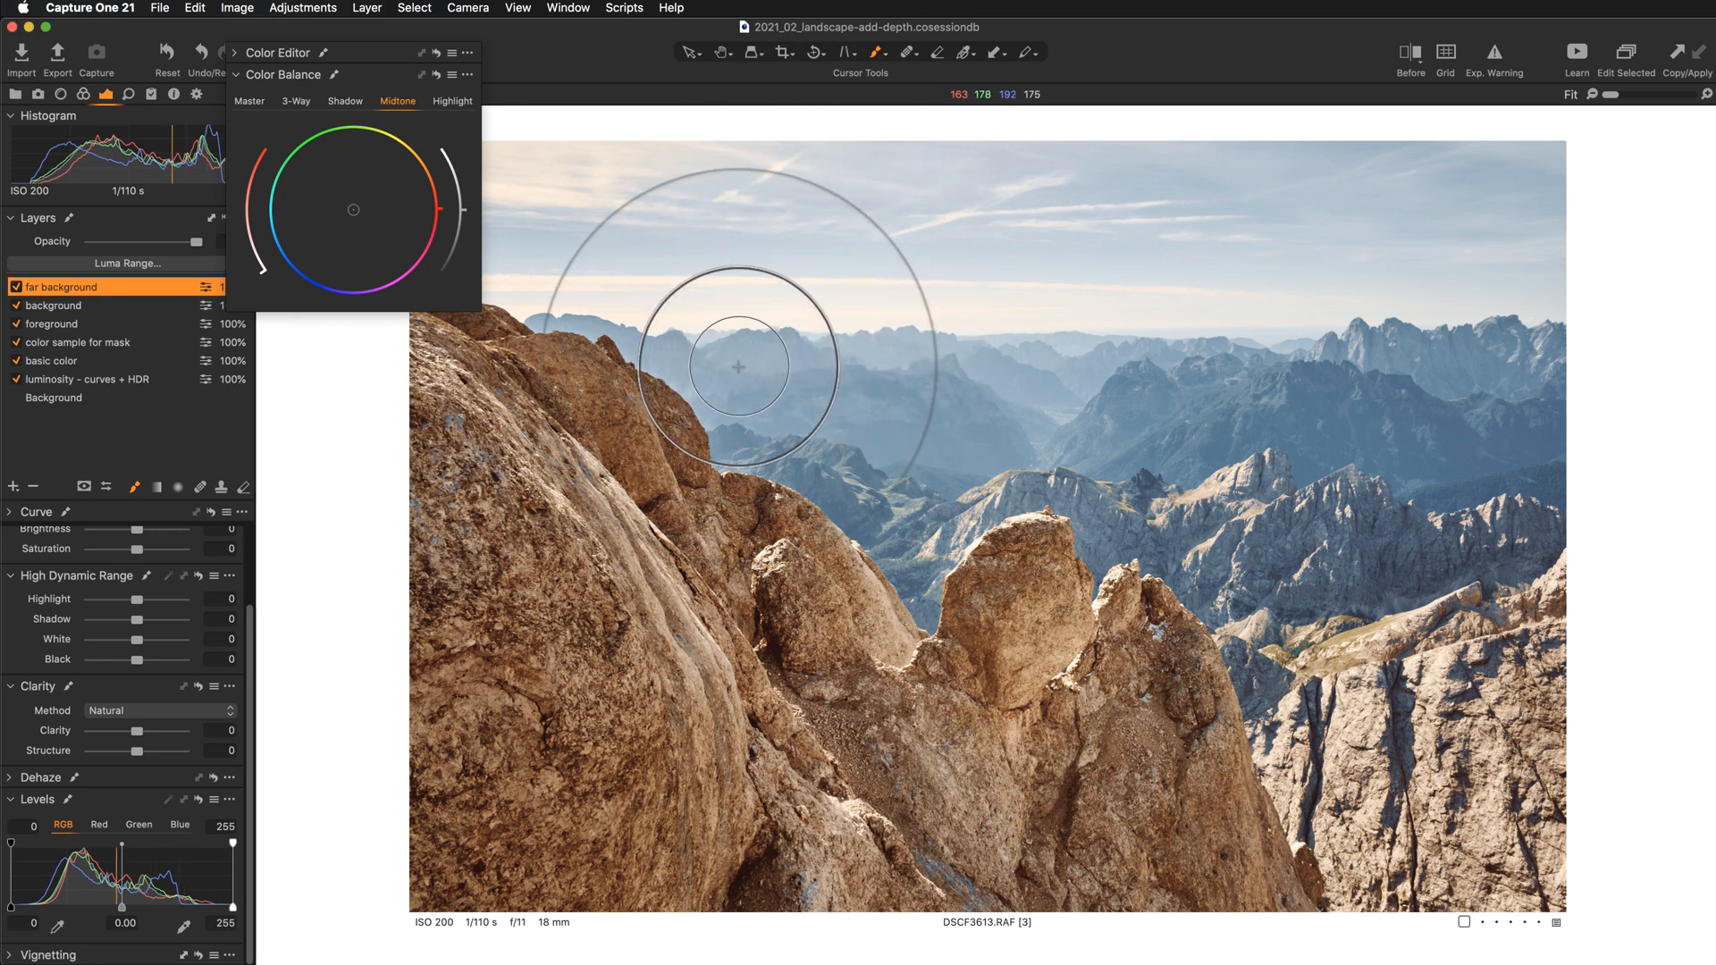
{"action": "key", "text": "bracketleft"}
{"action": "key", "text": "bracketleft"}
{"action": "key", "text": "bracketleft"}
{"action": "key", "text": "bracketleft"}
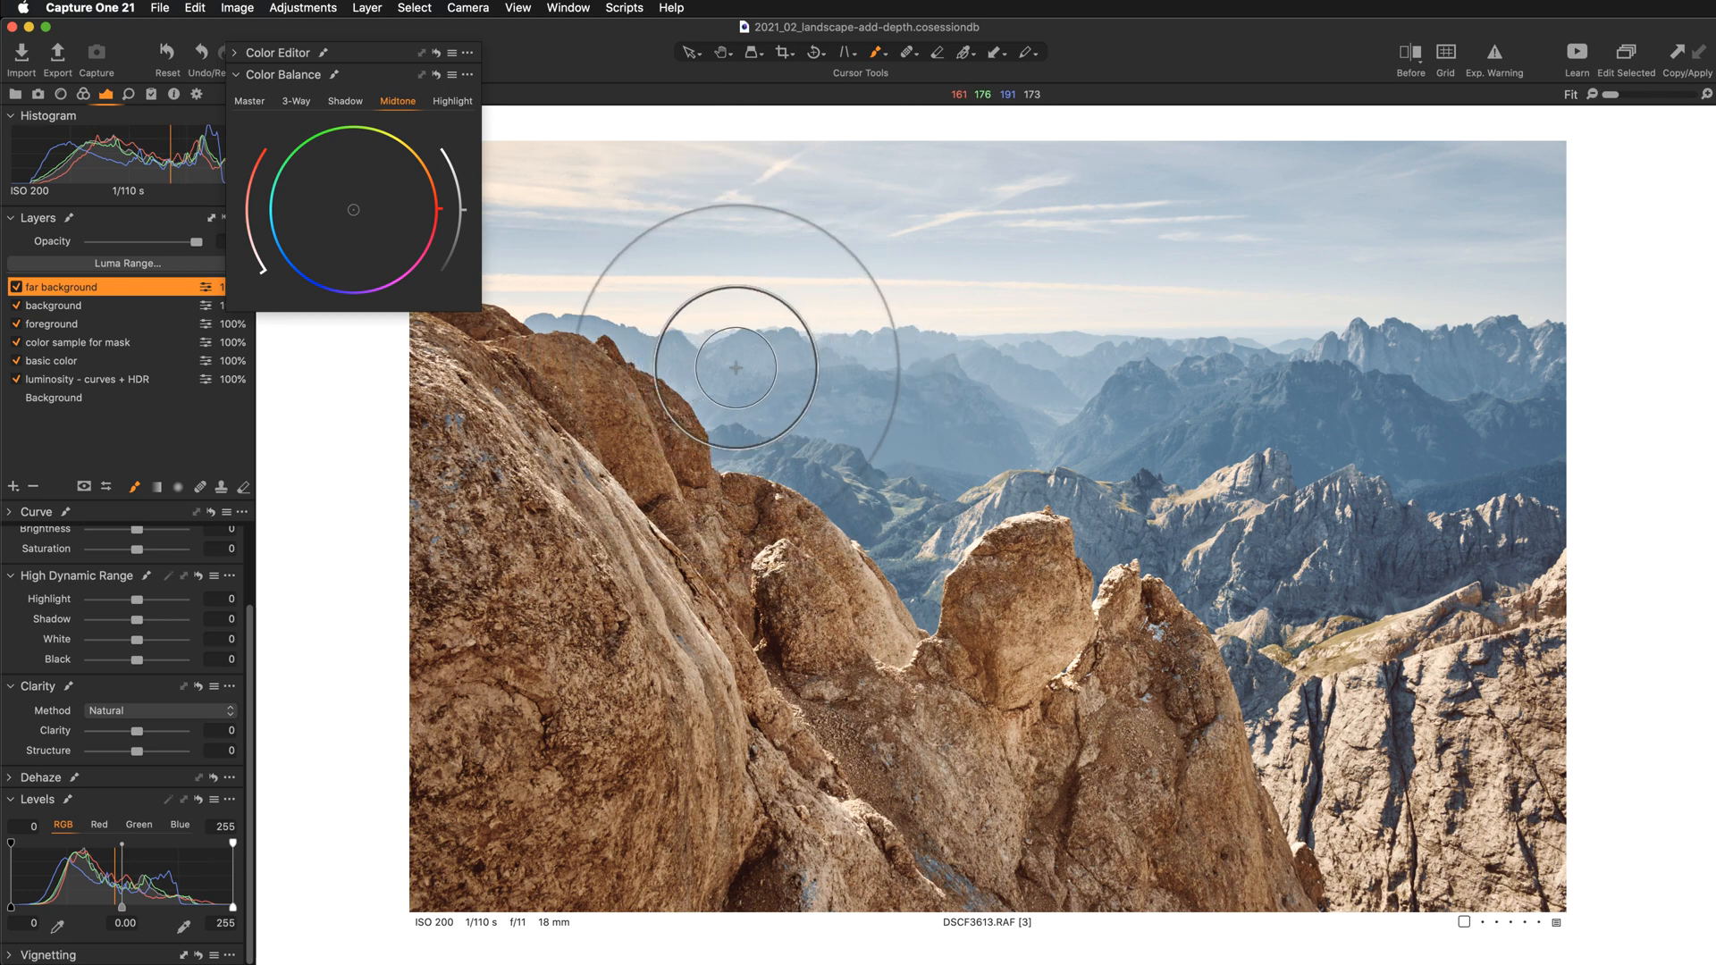
Step: Paint the far background layer's mask across the distant mountain ranges with a large soft brush
{"action": "left_click_drag", "start_coordinate": [371, 63], "coordinate": [305, 63]}
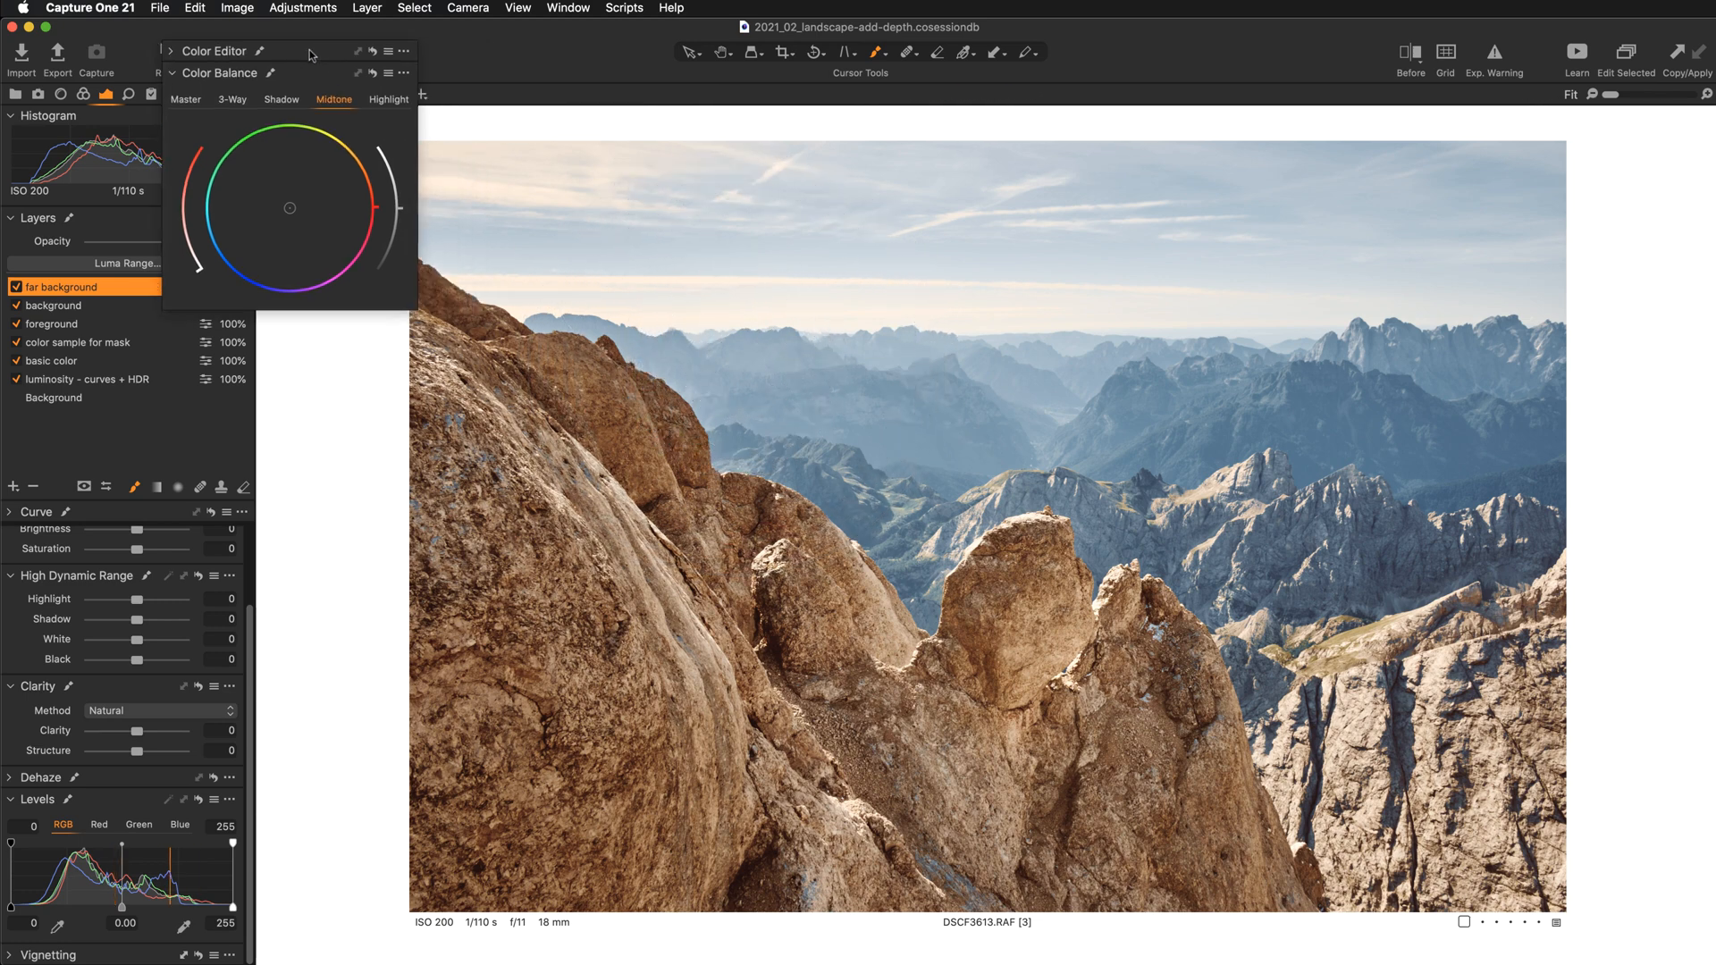
{"action": "right_click", "coordinate": [748, 353]}
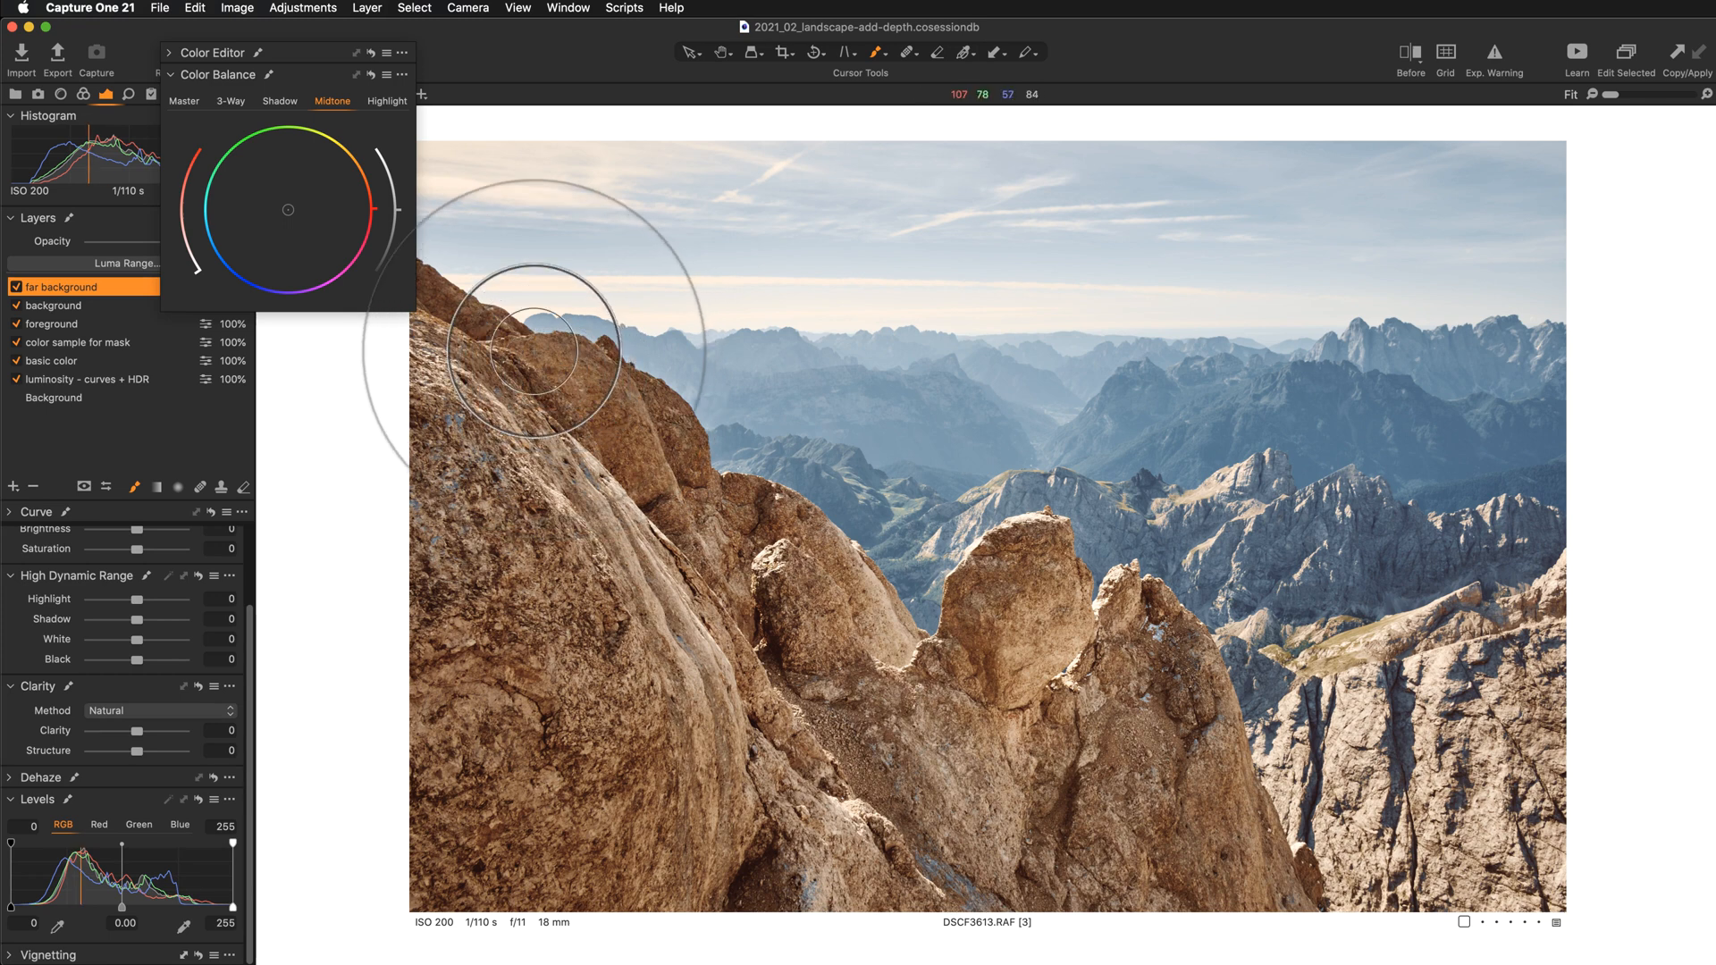
{"action": "key", "text": "bracketright"}
{"action": "key", "text": "bracketright"}
{"action": "key", "text": "bracketright"}
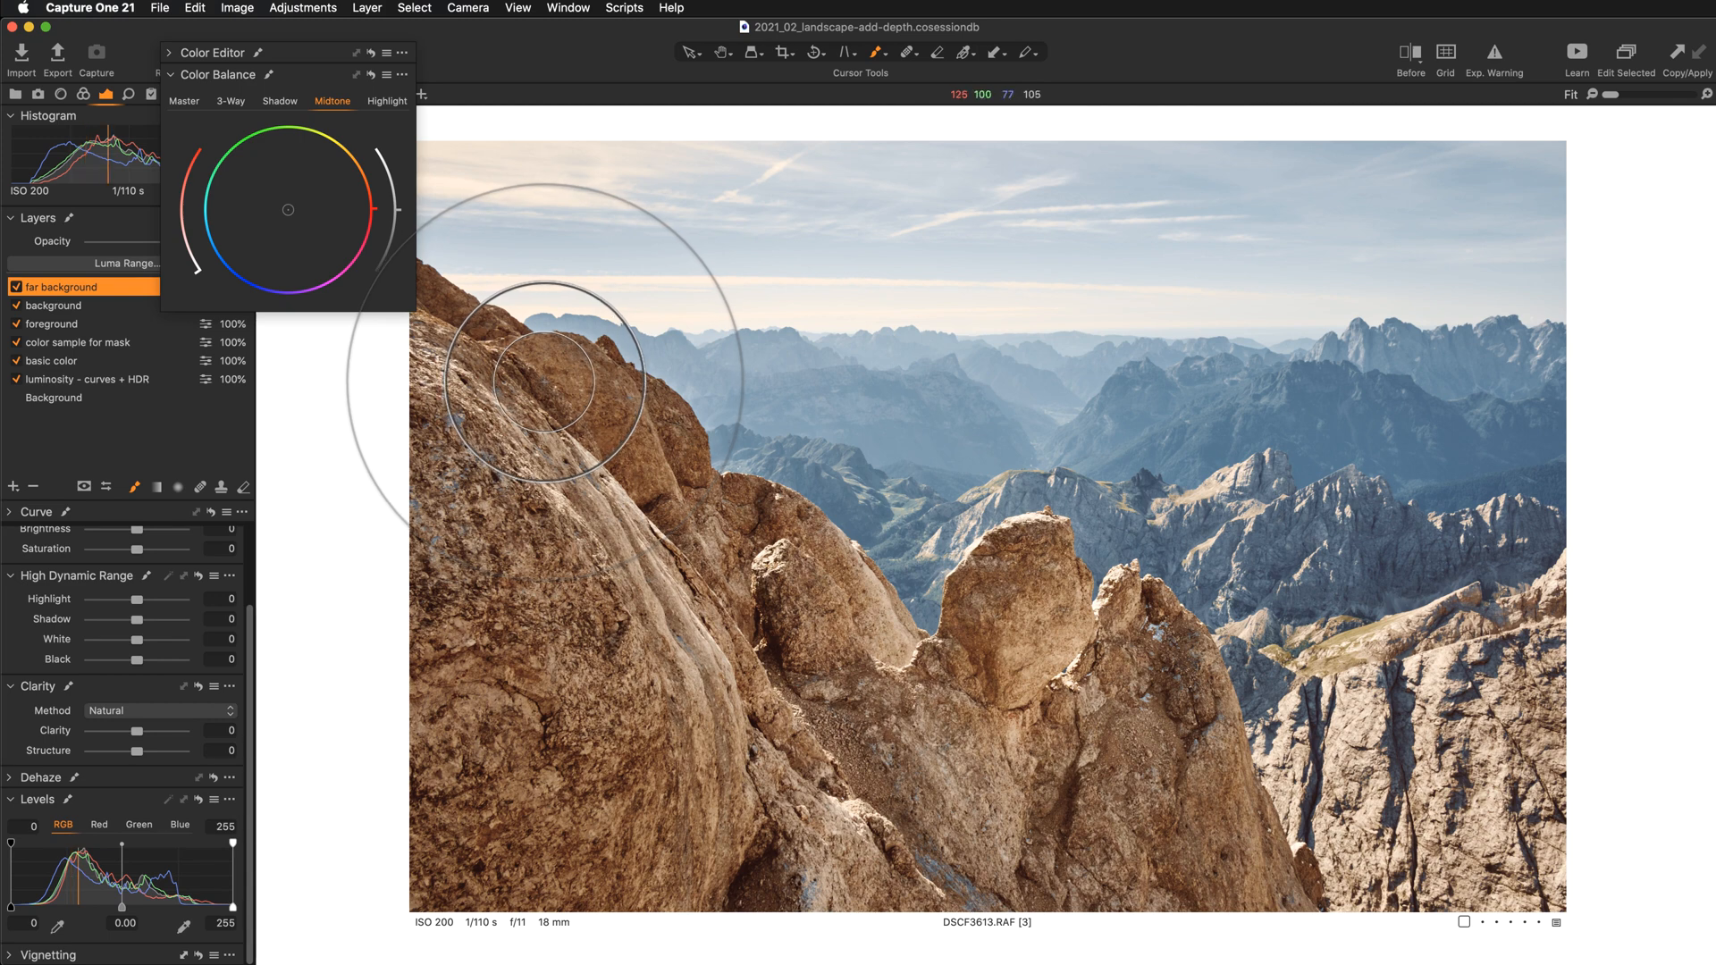
{"action": "mouse_move", "coordinate": [523, 367]}
{"action": "left_mouse_down"}
{"action": "mouse_move", "coordinate": [1043, 381]}
{"action": "mouse_move", "coordinate": [1590, 366]}
{"action": "mouse_move", "coordinate": [478, 363]}
{"action": "left_mouse_up"}
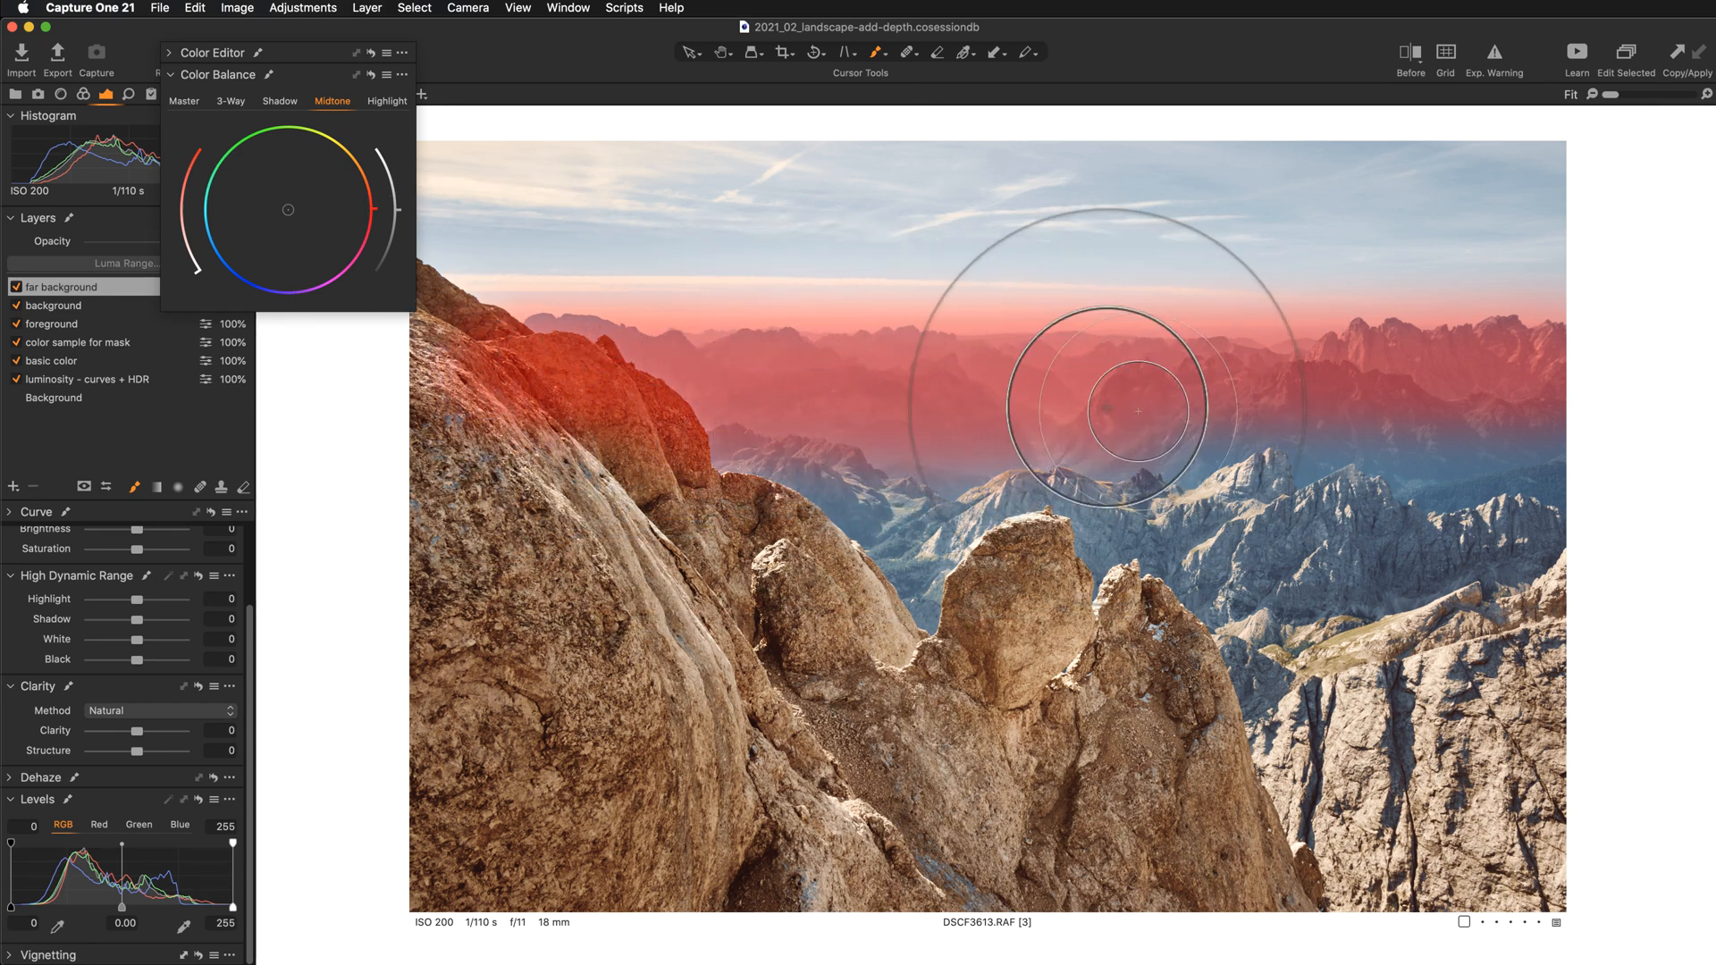
{"action": "mouse_move", "coordinate": [1407, 427]}
{"action": "left_mouse_down"}
{"action": "mouse_move", "coordinate": [1534, 421]}
{"action": "mouse_move", "coordinate": [1312, 458]}
{"action": "mouse_move", "coordinate": [1234, 444]}
{"action": "left_mouse_up"}
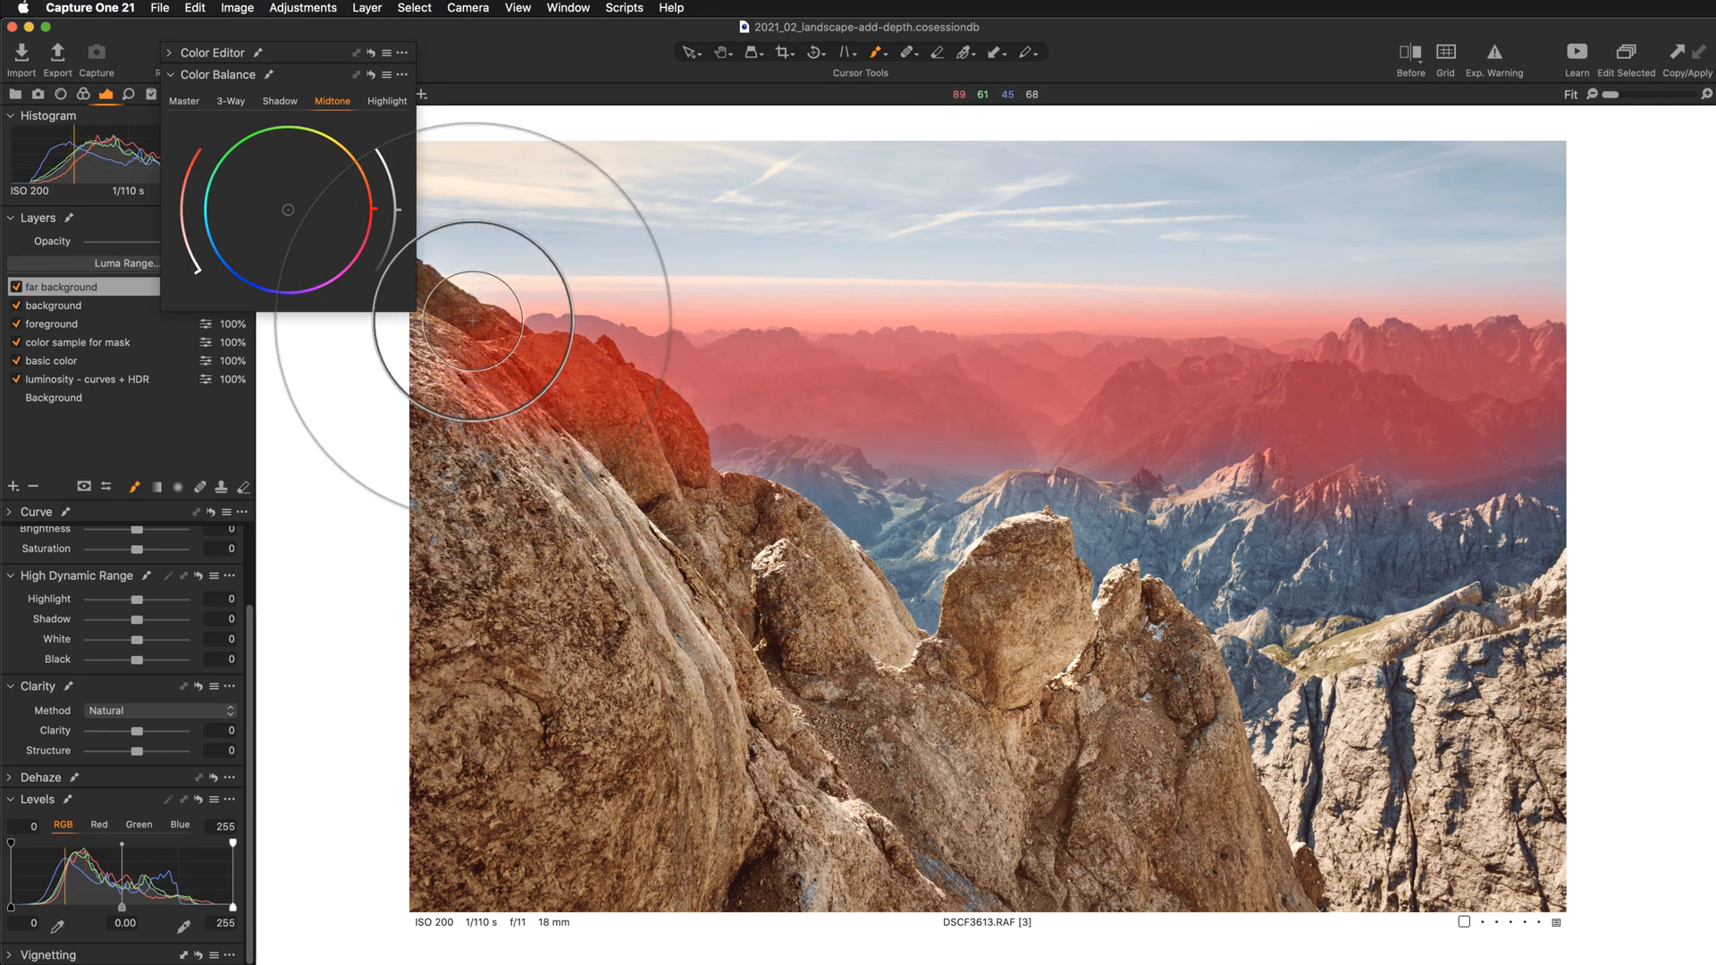
Step: Reduce the brush size, lower its flow to 25, and paint a soft mask transition along the horizon
{"action": "key", "text": "bracketleft"}
{"action": "key", "text": "bracketleft"}
{"action": "key", "text": "bracketleft"}
{"action": "key", "text": "bracketleft"}
{"action": "key", "text": "bracketleft"}
{"action": "key", "text": "bracketleft"}
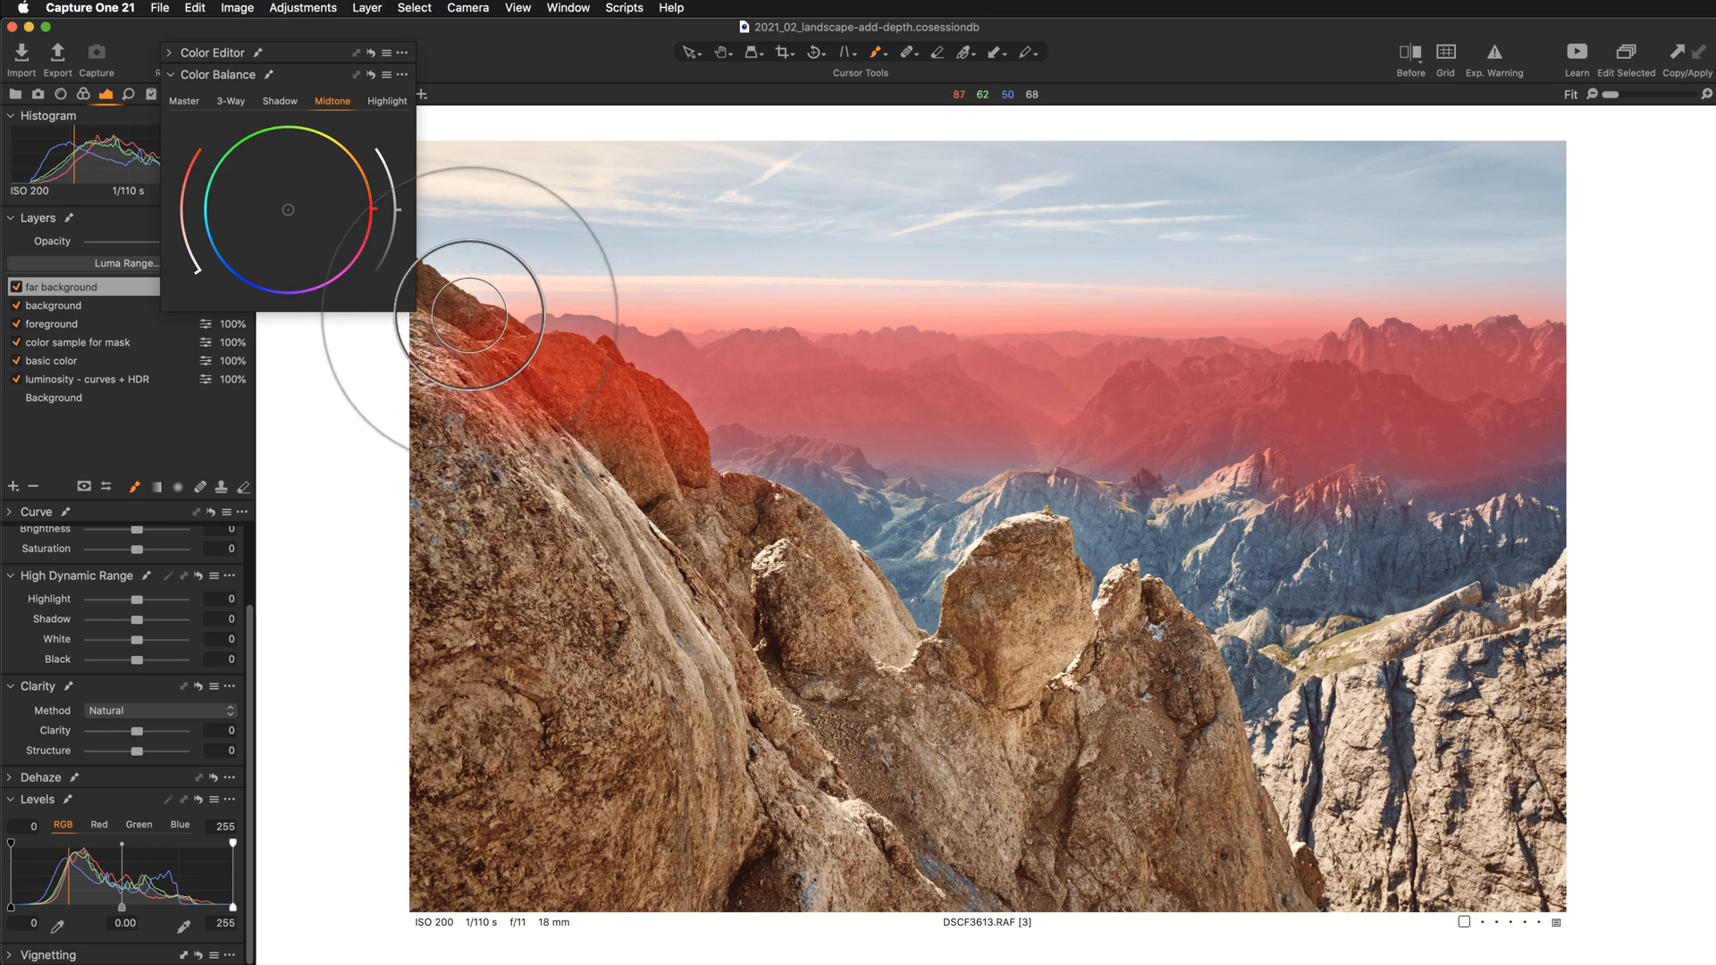
{"action": "key", "text": "bracketleft"}
{"action": "key", "text": "bracketleft"}
{"action": "key", "text": "bracketleft"}
{"action": "key", "text": "bracketleft"}
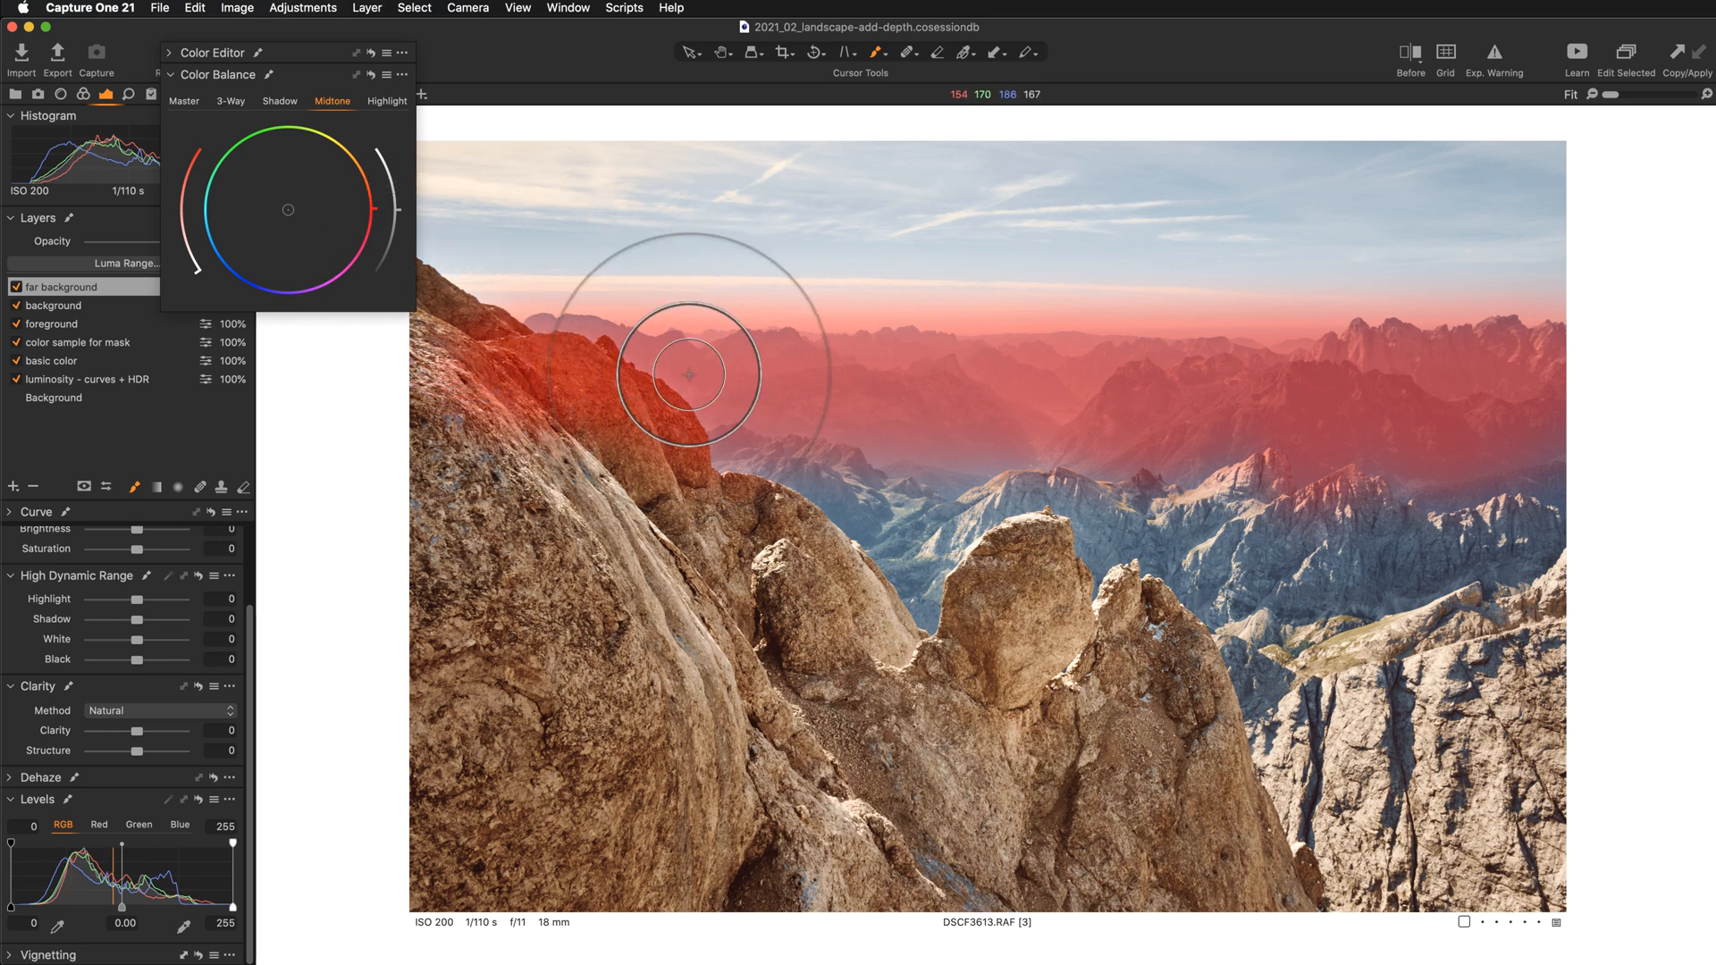
{"action": "right_click", "coordinate": [688, 374]}
{"action": "left_click_drag", "start_coordinate": [712, 440], "coordinate": [665, 441]}
{"action": "left_click", "coordinate": [504, 290]}
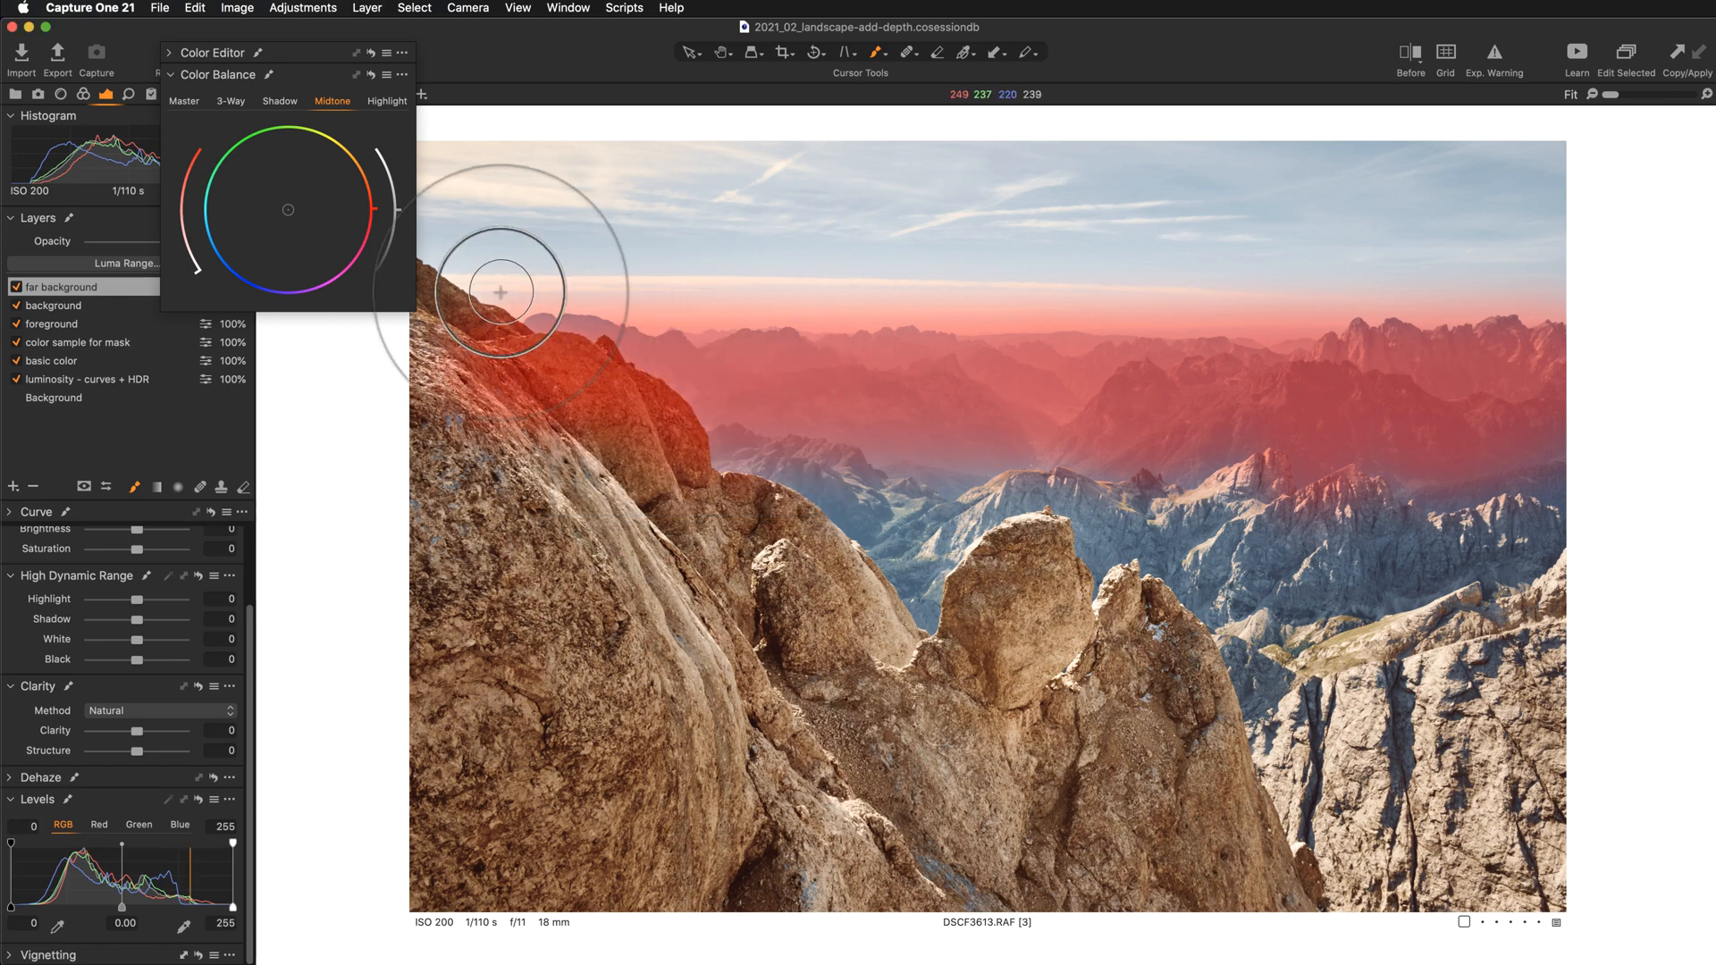
{"action": "mouse_move", "coordinate": [477, 292]}
{"action": "left_mouse_down"}
{"action": "mouse_move", "coordinate": [728, 313]}
{"action": "mouse_move", "coordinate": [1685, 329]}
{"action": "left_mouse_up"}
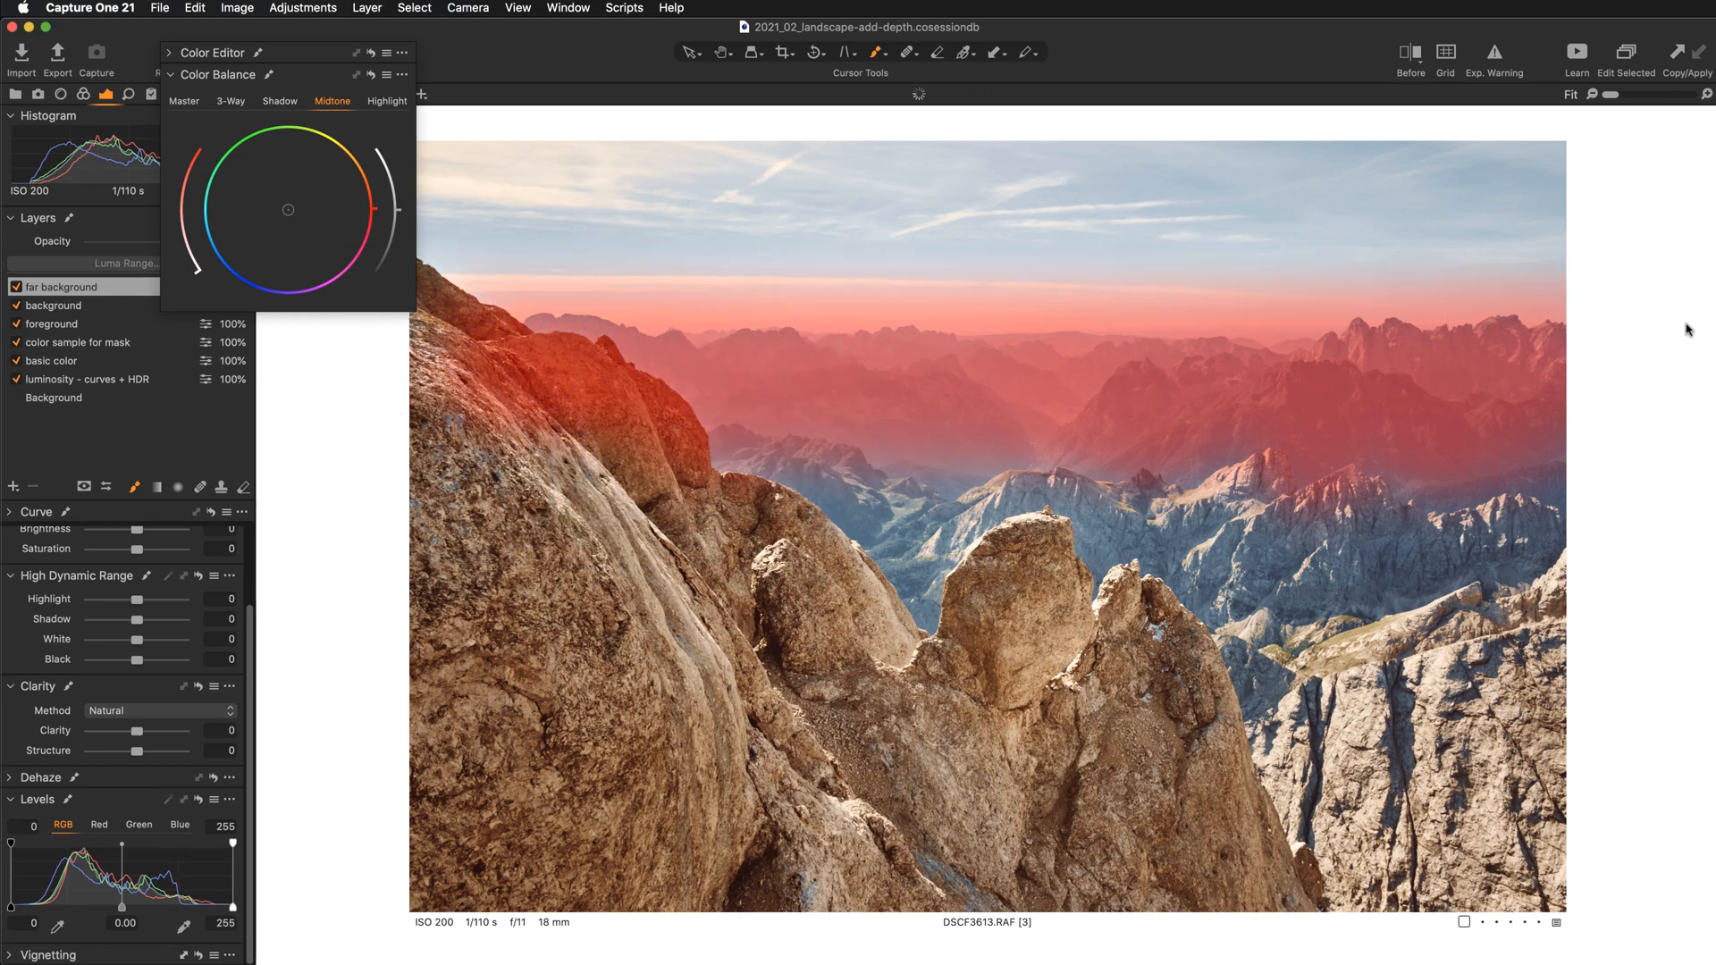
Step: Erase the far background mask from the foreground rocks on the left slope
{"action": "key", "text": "e"}
{"action": "right_click", "coordinate": [838, 576]}
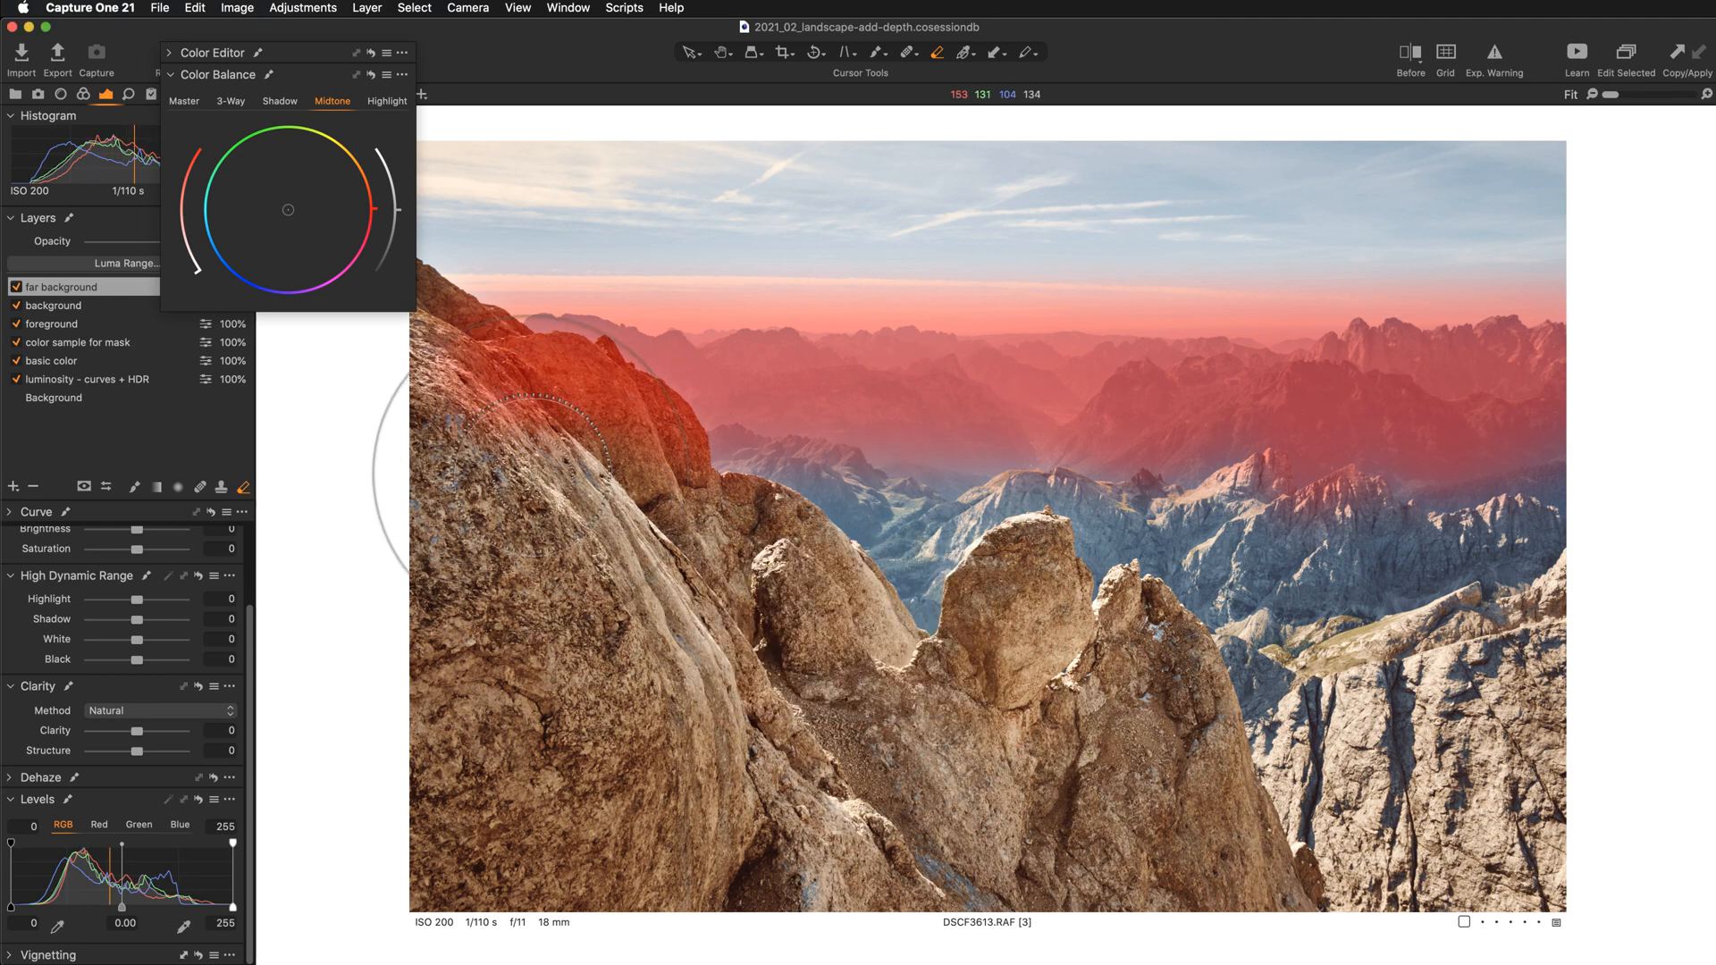
{"action": "mouse_move", "coordinate": [611, 396]}
{"action": "left_mouse_down"}
{"action": "mouse_move", "coordinate": [520, 366]}
{"action": "mouse_move", "coordinate": [578, 397]}
{"action": "mouse_move", "coordinate": [467, 321]}
{"action": "mouse_move", "coordinate": [642, 446]}
{"action": "left_mouse_up"}
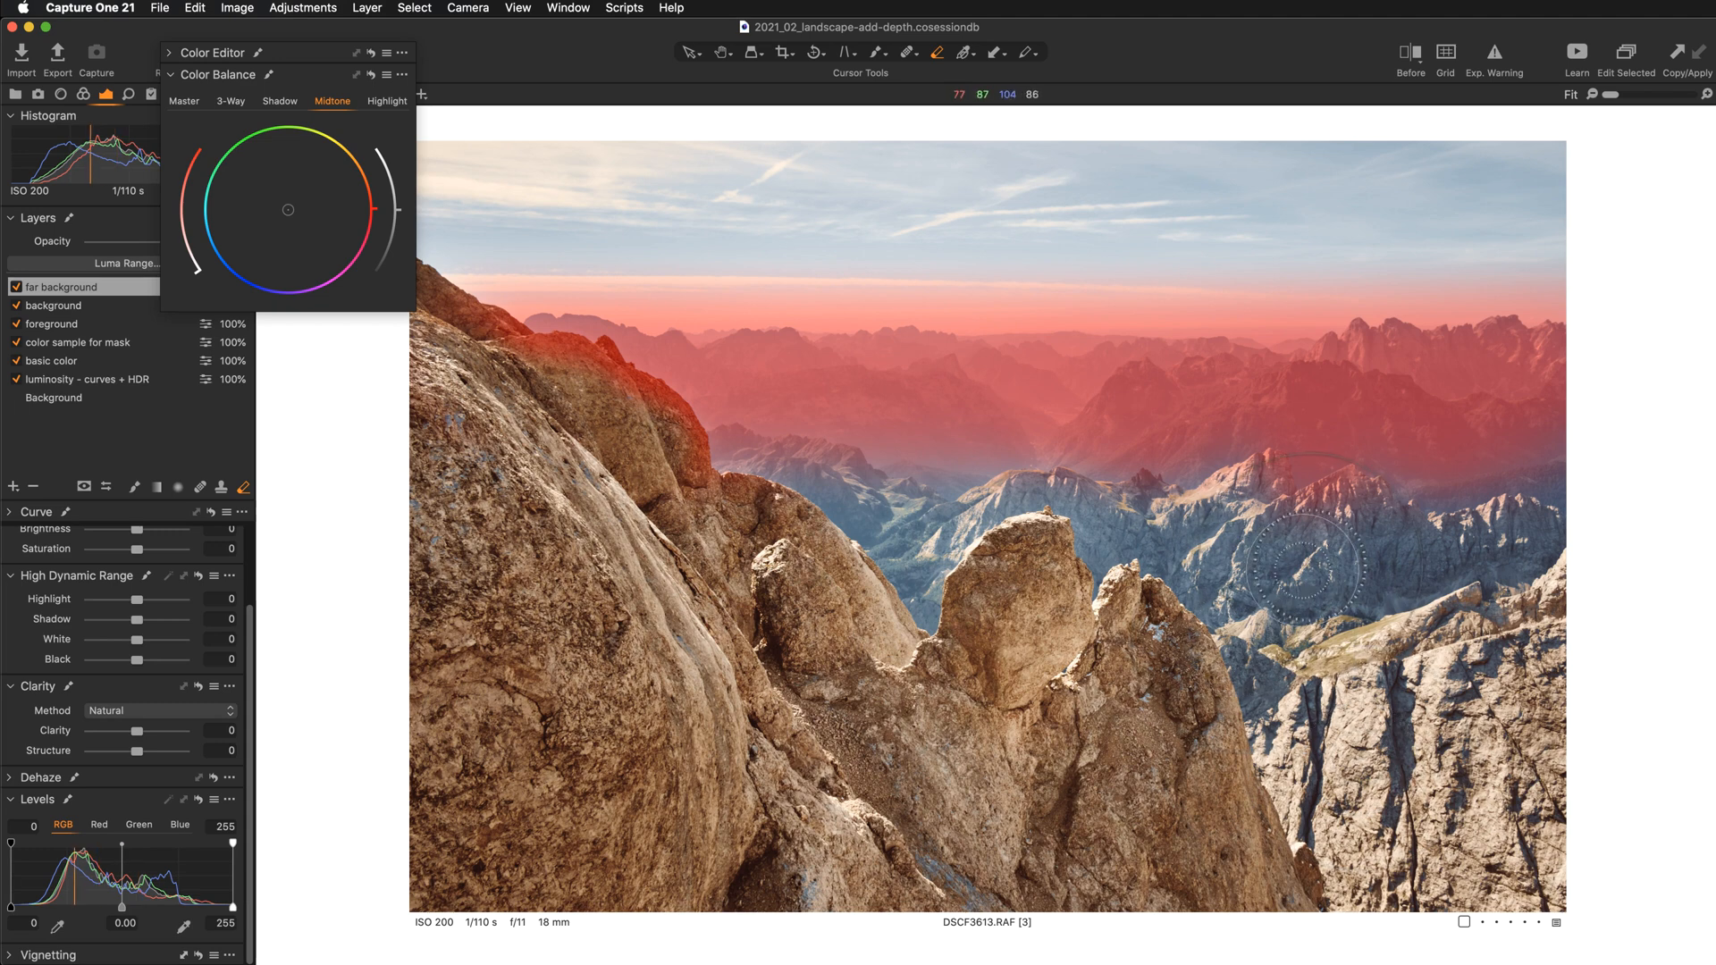
Step: Lower the eraser's flow, softly erase the far background mask from the nearer gray peaks, and hide the mask overlay
{"action": "mouse_move", "coordinate": [1352, 502]}
{"action": "left_mouse_down"}
{"action": "mouse_move", "coordinate": [1309, 513]}
{"action": "mouse_move", "coordinate": [1339, 503]}
{"action": "mouse_move", "coordinate": [1396, 526]}
{"action": "mouse_move", "coordinate": [1326, 528]}
{"action": "mouse_move", "coordinate": [1280, 506]}
{"action": "left_mouse_up"}
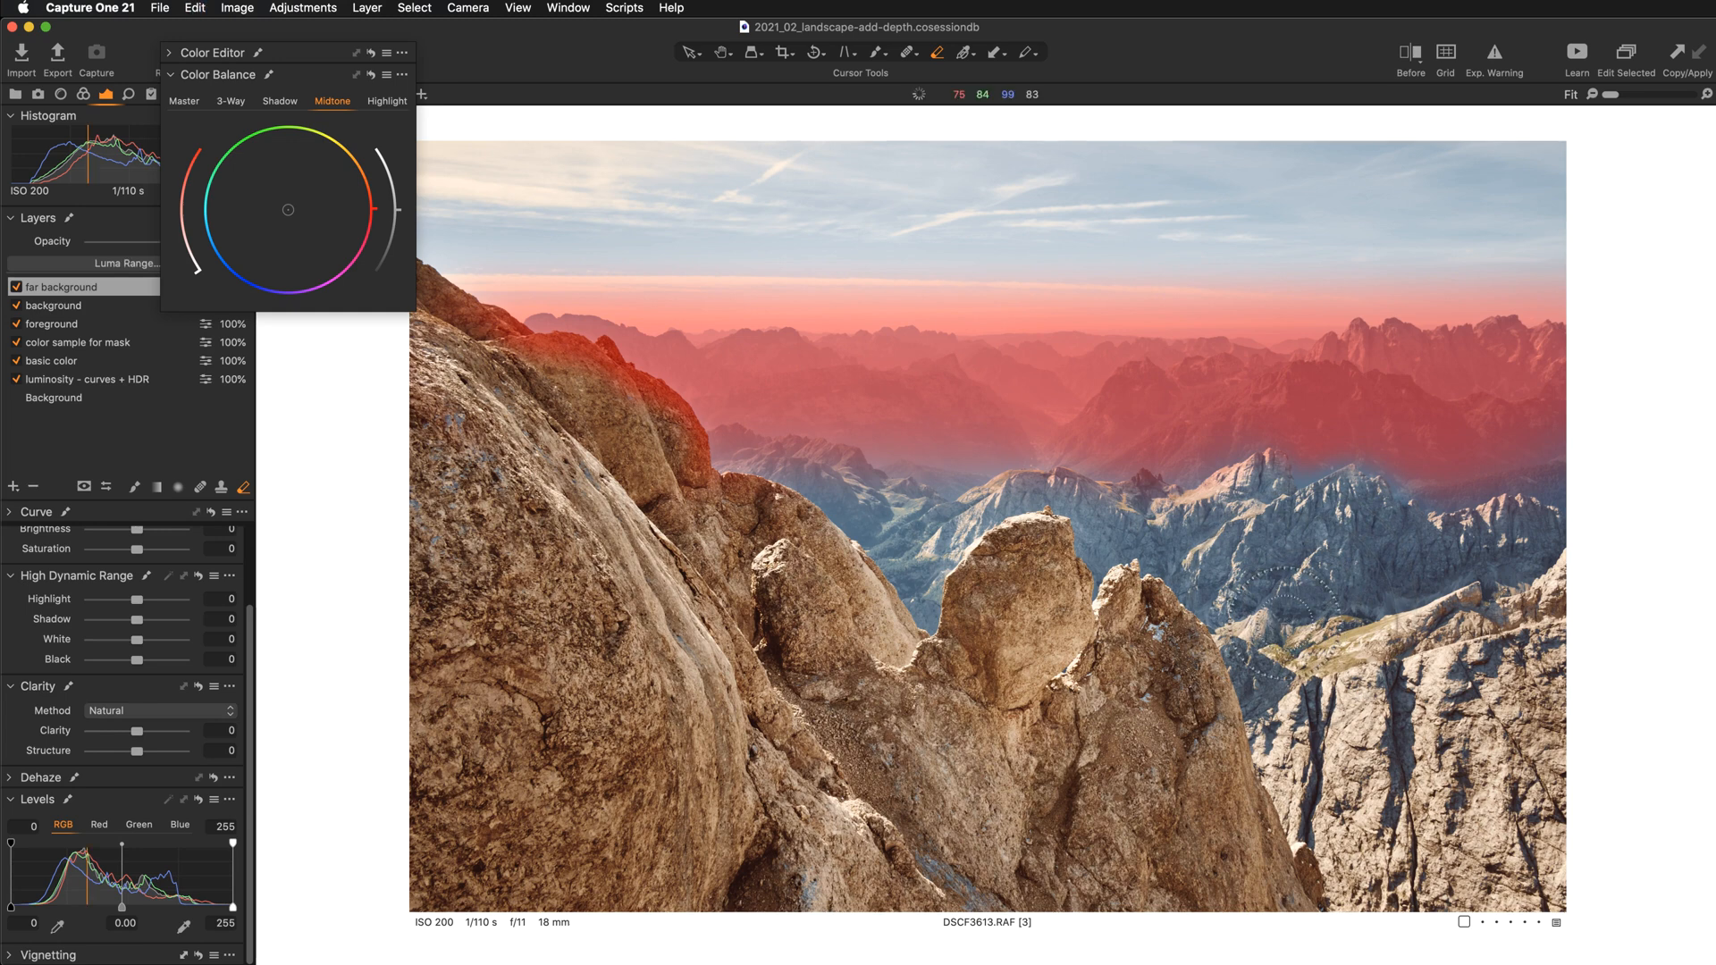
{"action": "right_click", "coordinate": [1251, 620]}
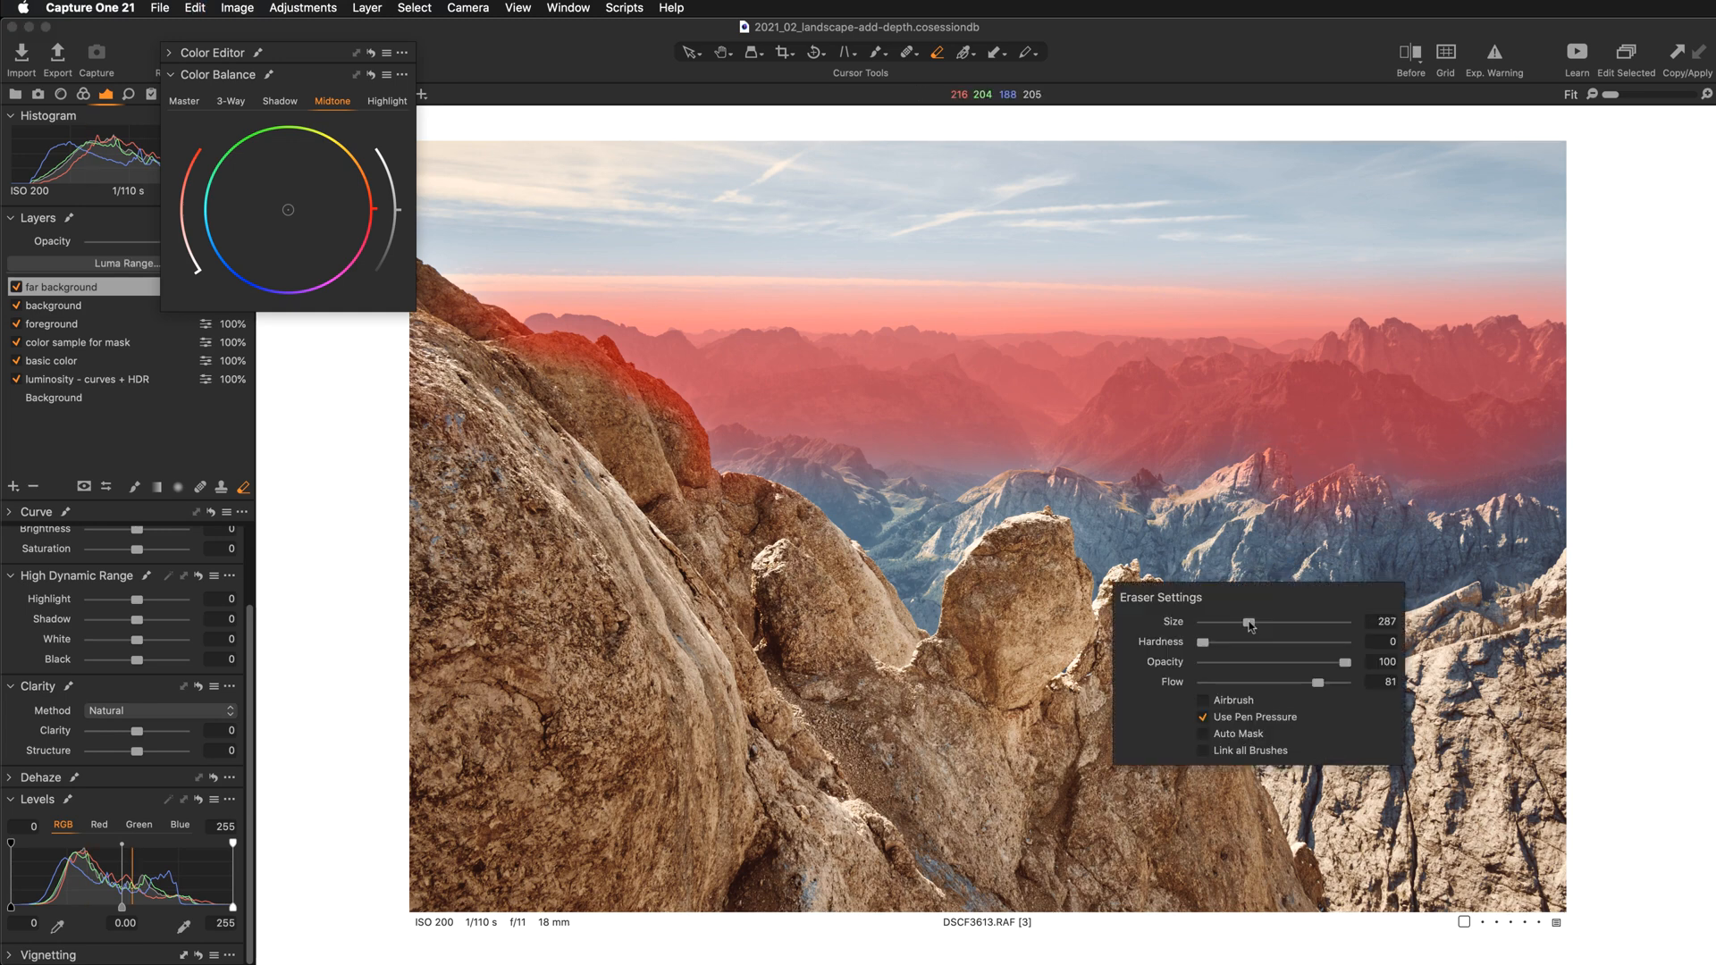
{"action": "left_click_drag", "start_coordinate": [1318, 683], "coordinate": [1225, 684]}
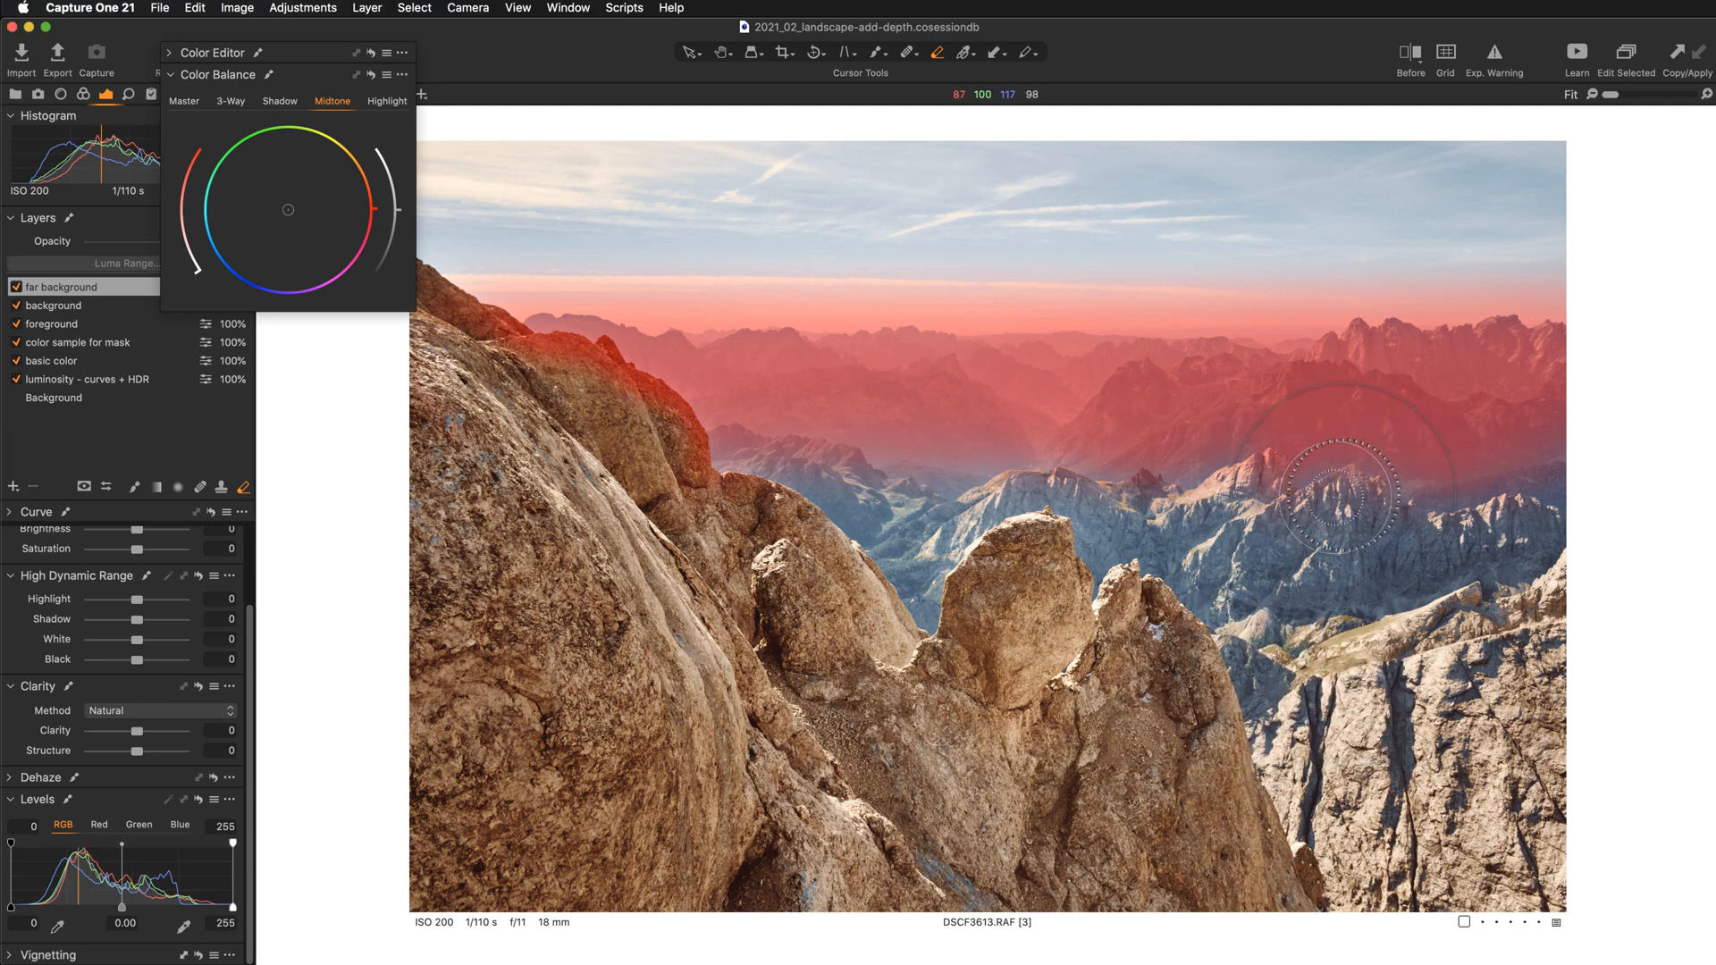
{"action": "mouse_move", "coordinate": [1293, 497]}
{"action": "left_mouse_down"}
{"action": "mouse_move", "coordinate": [1357, 528]}
{"action": "mouse_move", "coordinate": [1350, 502]}
{"action": "mouse_move", "coordinate": [1235, 529]}
{"action": "left_mouse_up"}
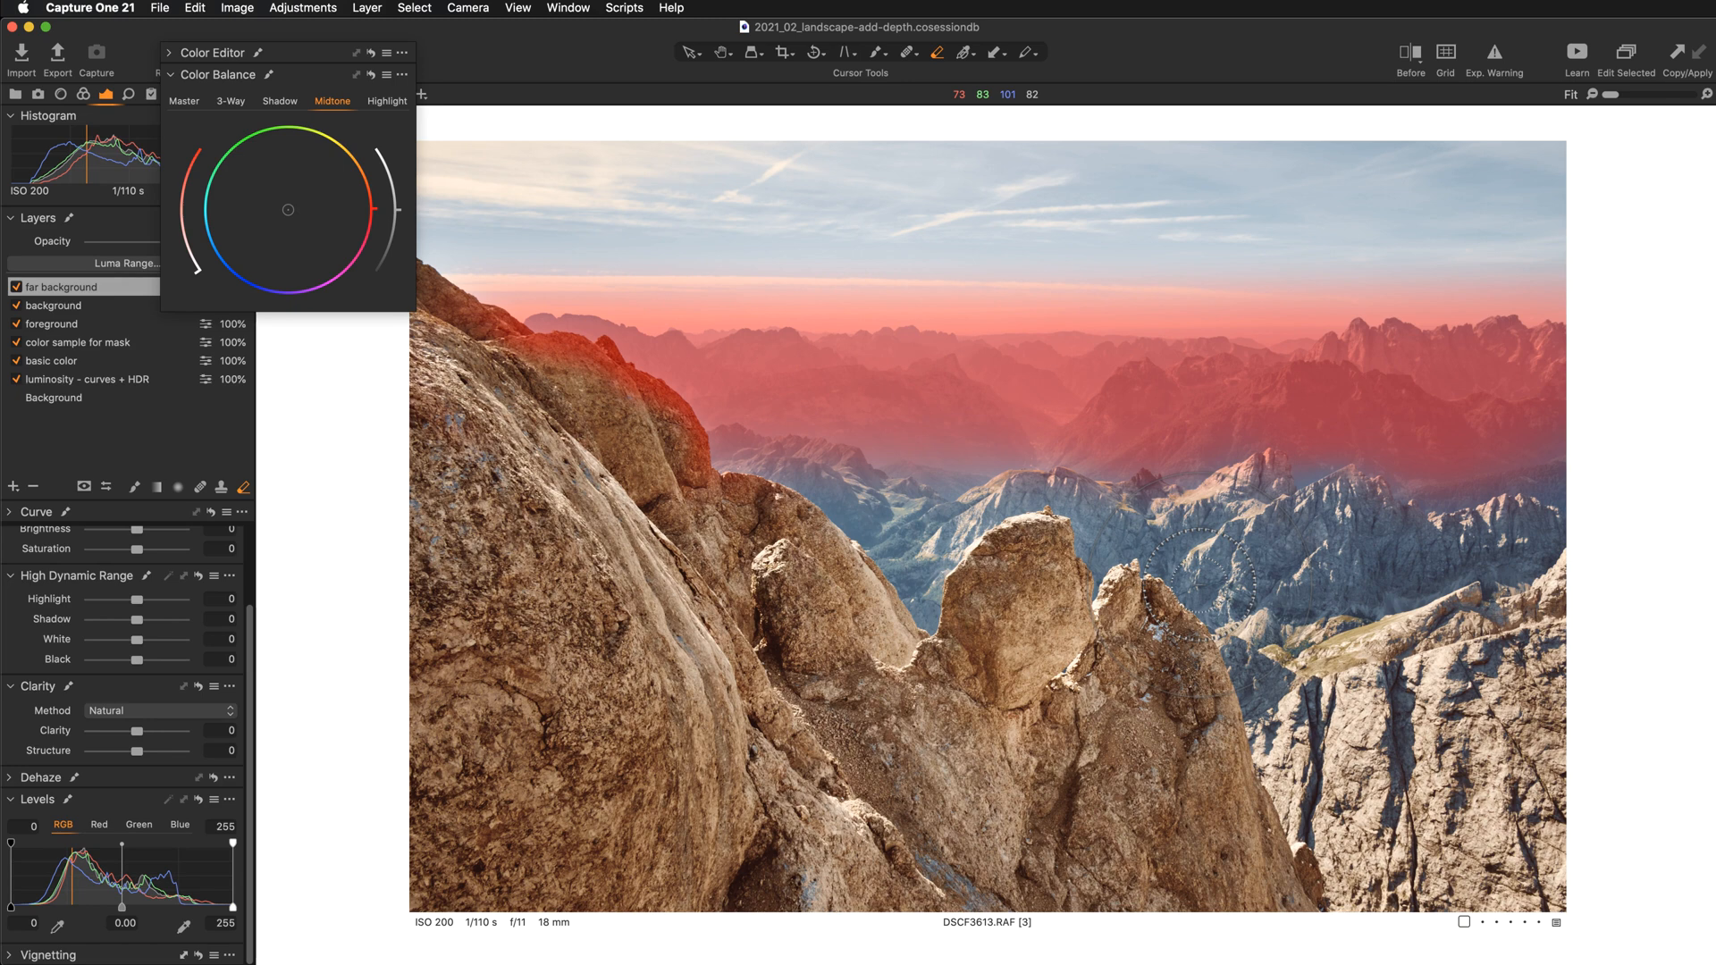
{"action": "key", "text": "m"}
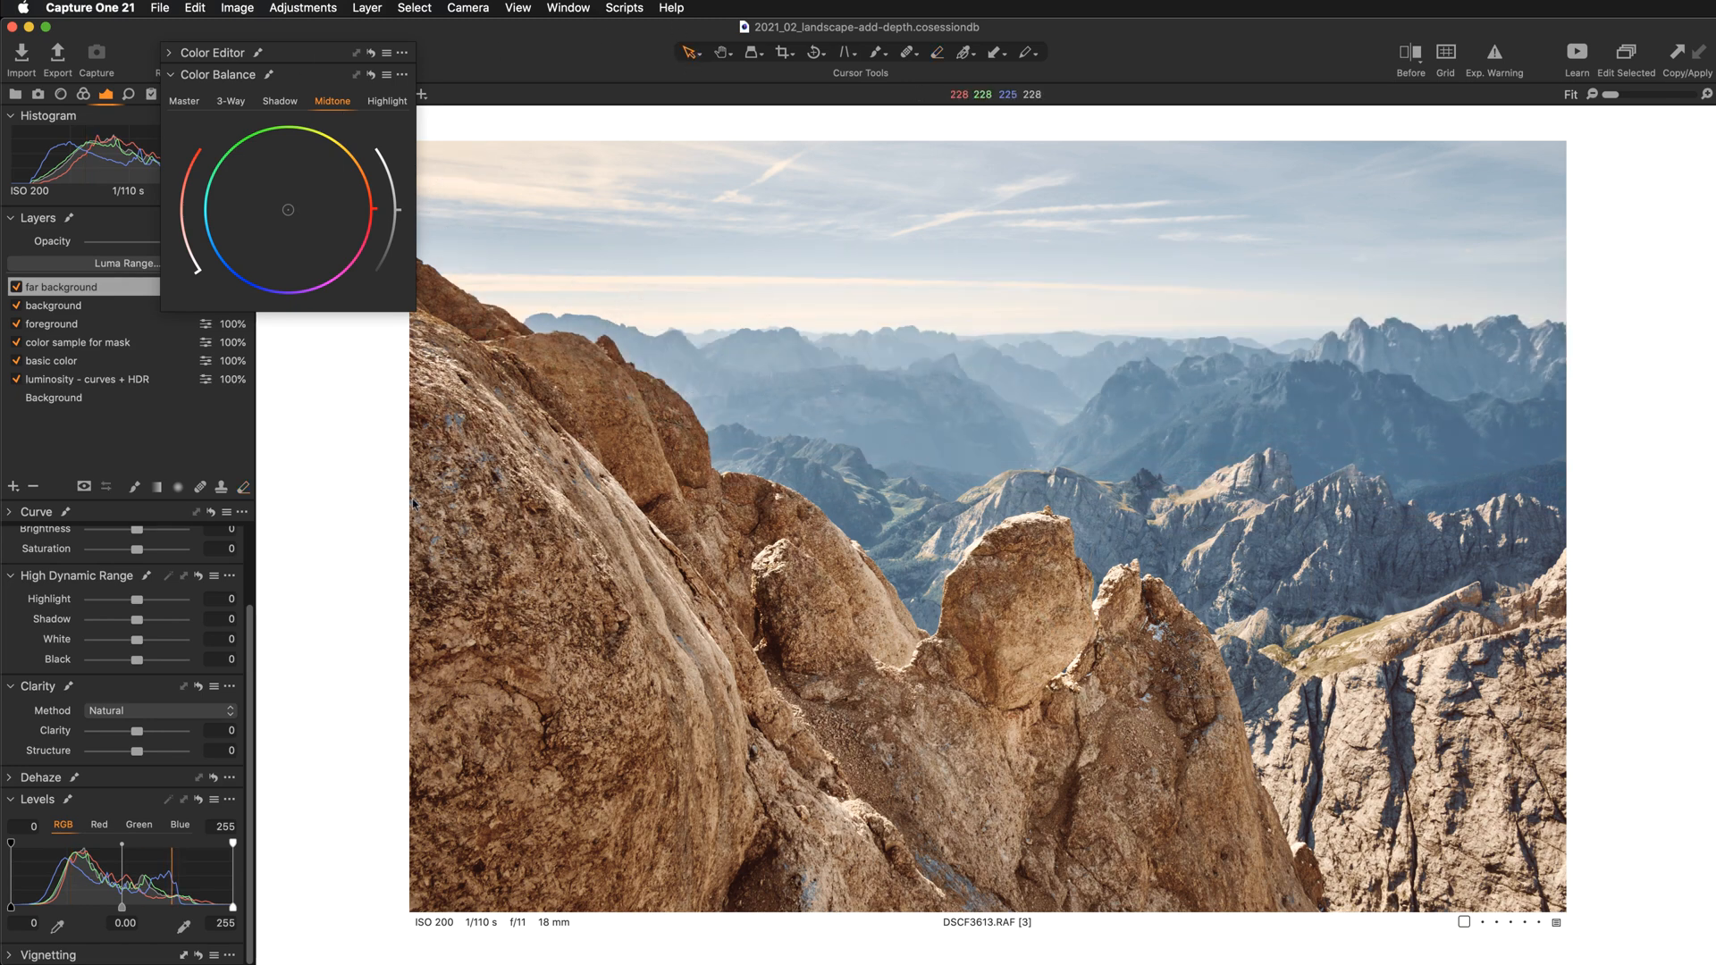
Step: Warm the far background layer by raising its white balance to 8632 Kelvin
{"action": "scroll", "coordinate": [145, 617], "scroll_direction": "up", "scroll_amount": 5}
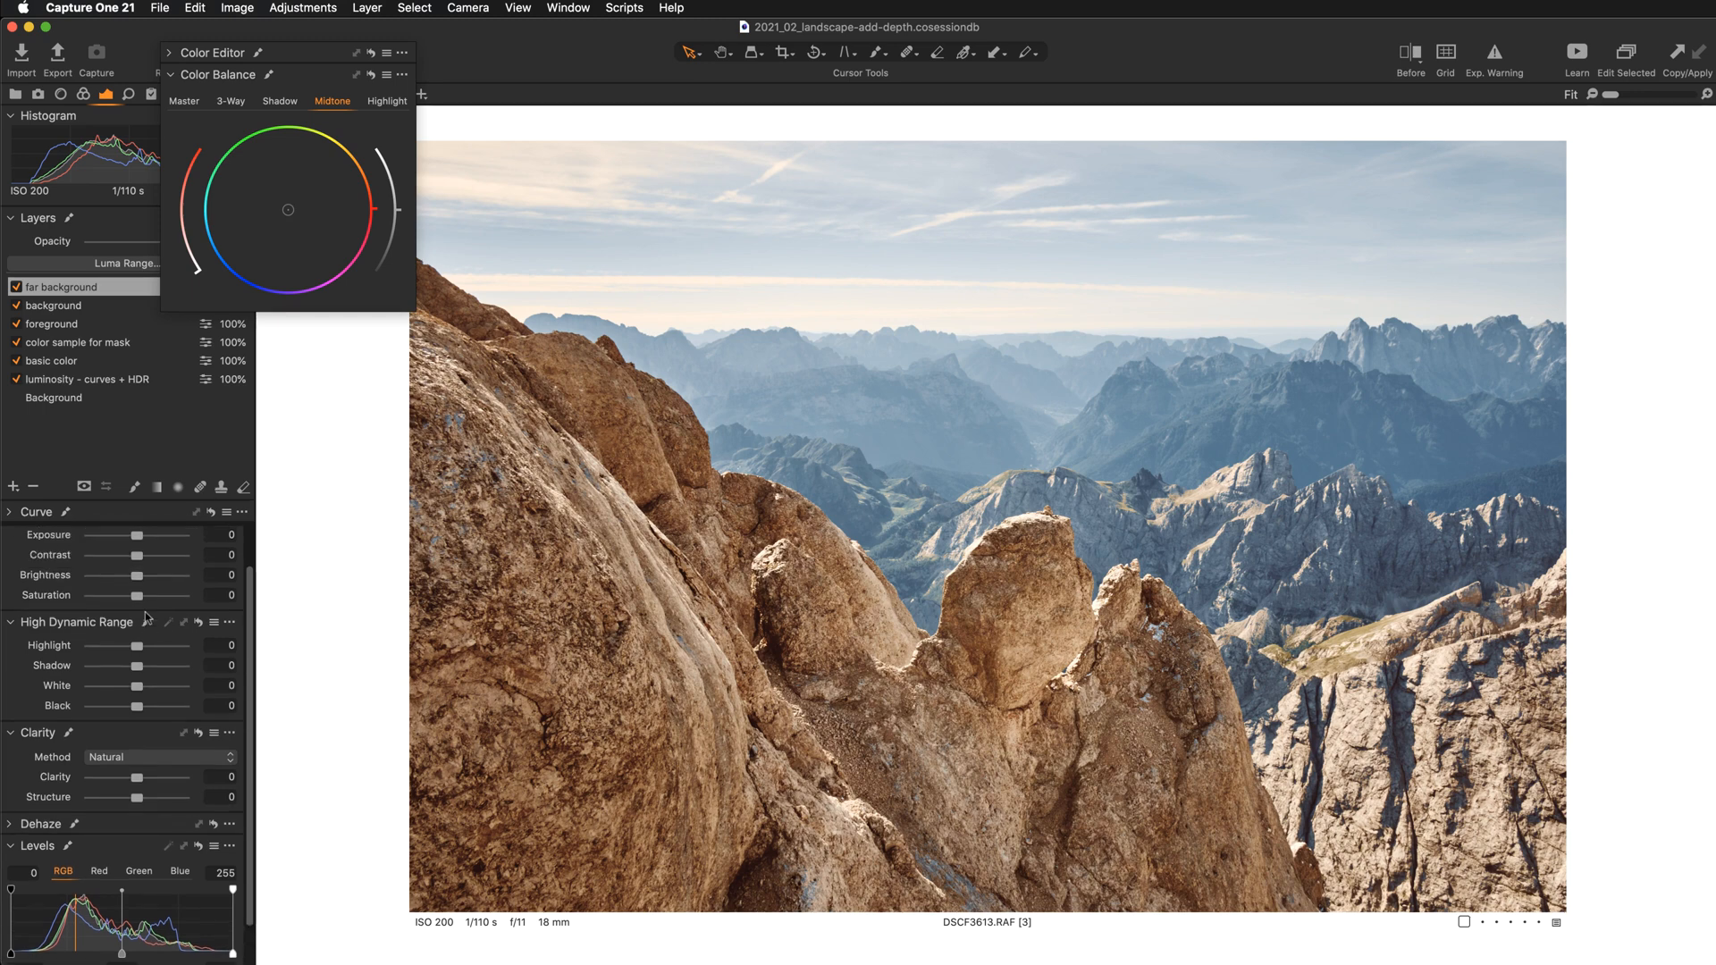
{"action": "left_click", "coordinate": [74, 539]}
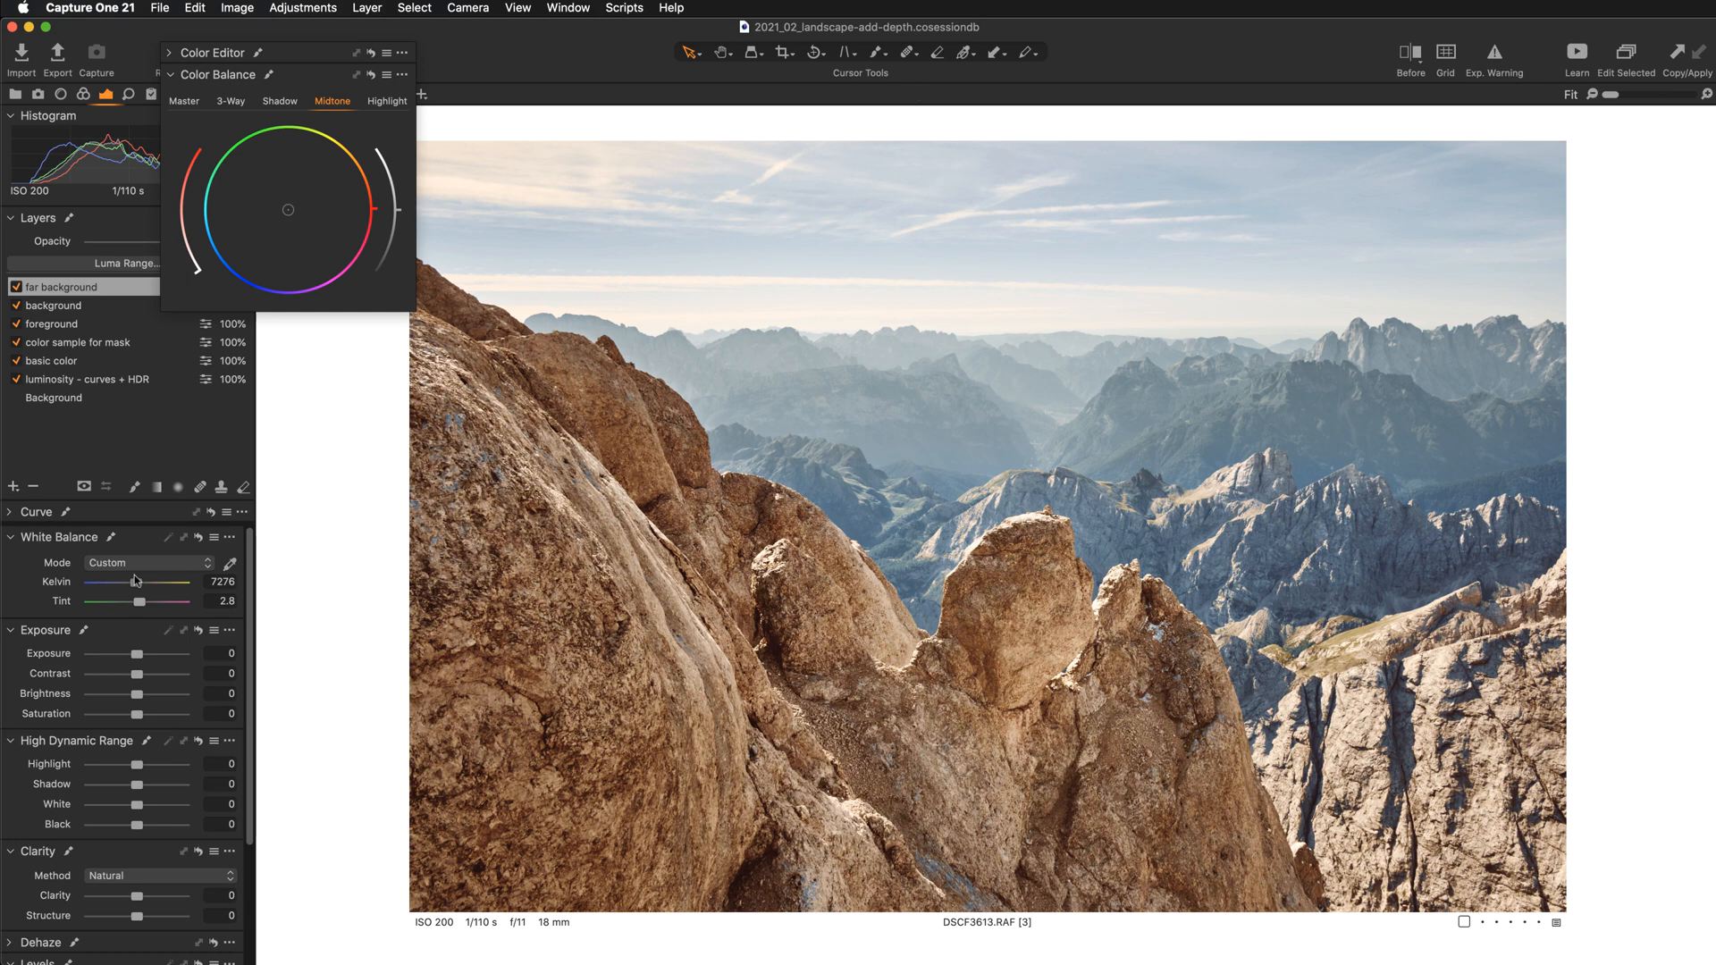
{"action": "left_click_drag", "start_coordinate": [134, 576], "coordinate": [143, 577]}
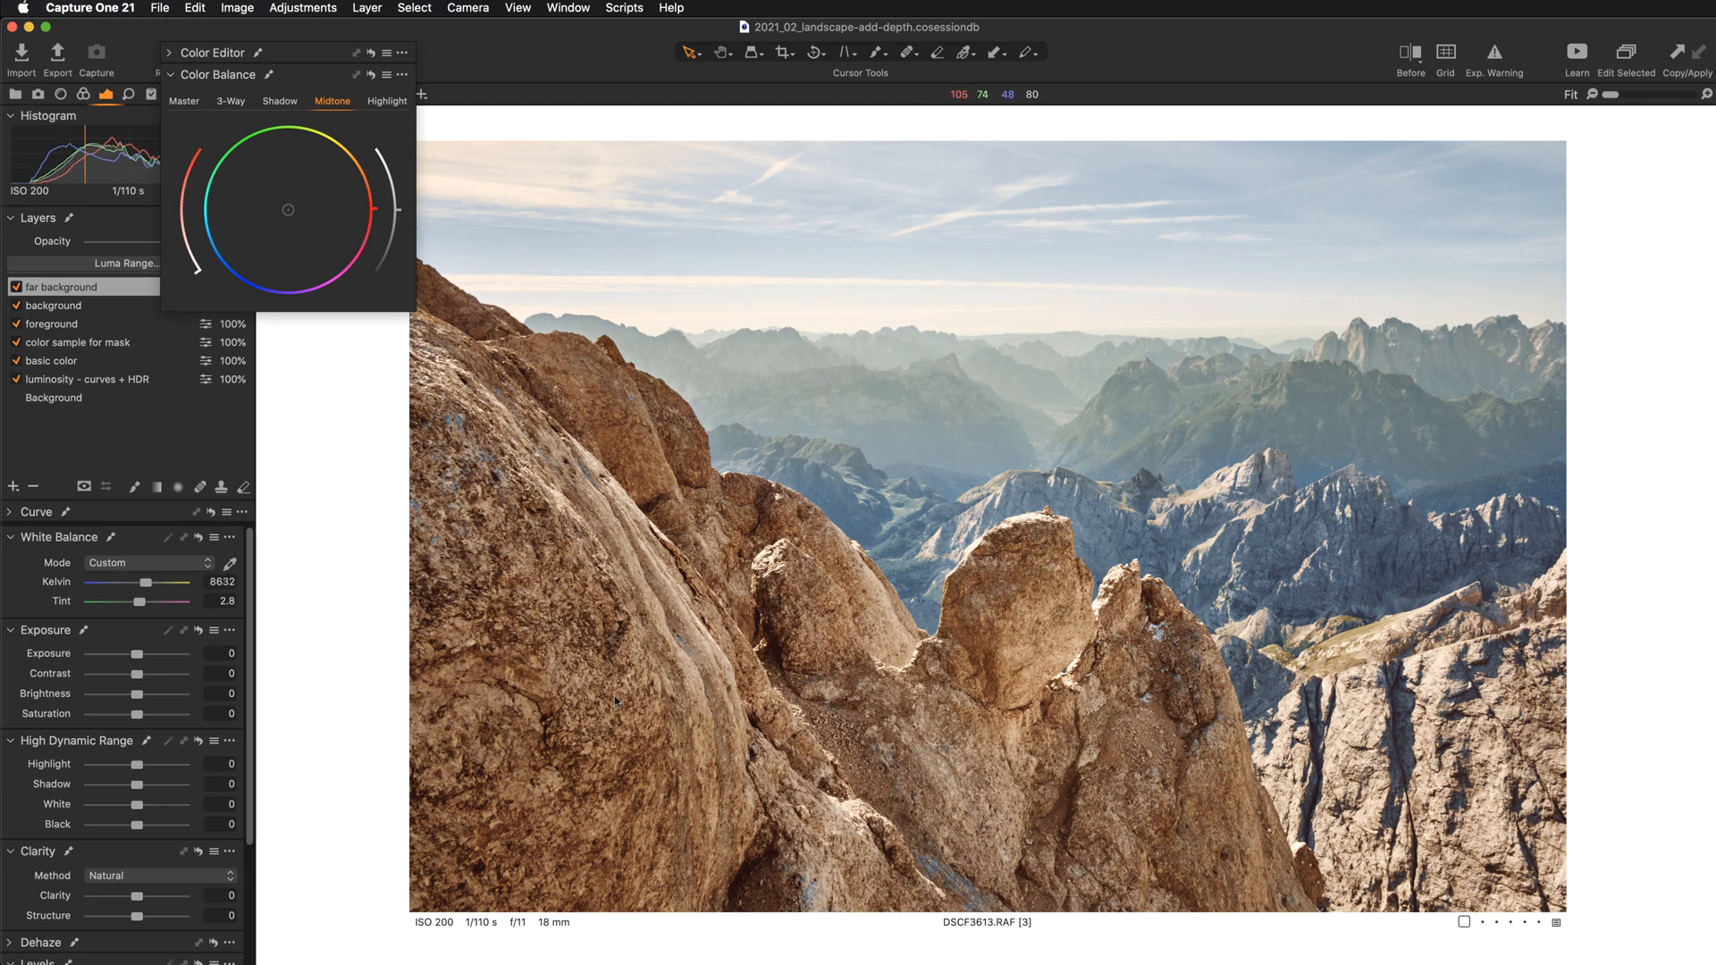
Step: Show the far background mask, enlarge the brush, softly paint the mask over the tops of the nearer gray peaks, and hide the overlay
{"action": "key", "text": "m"}
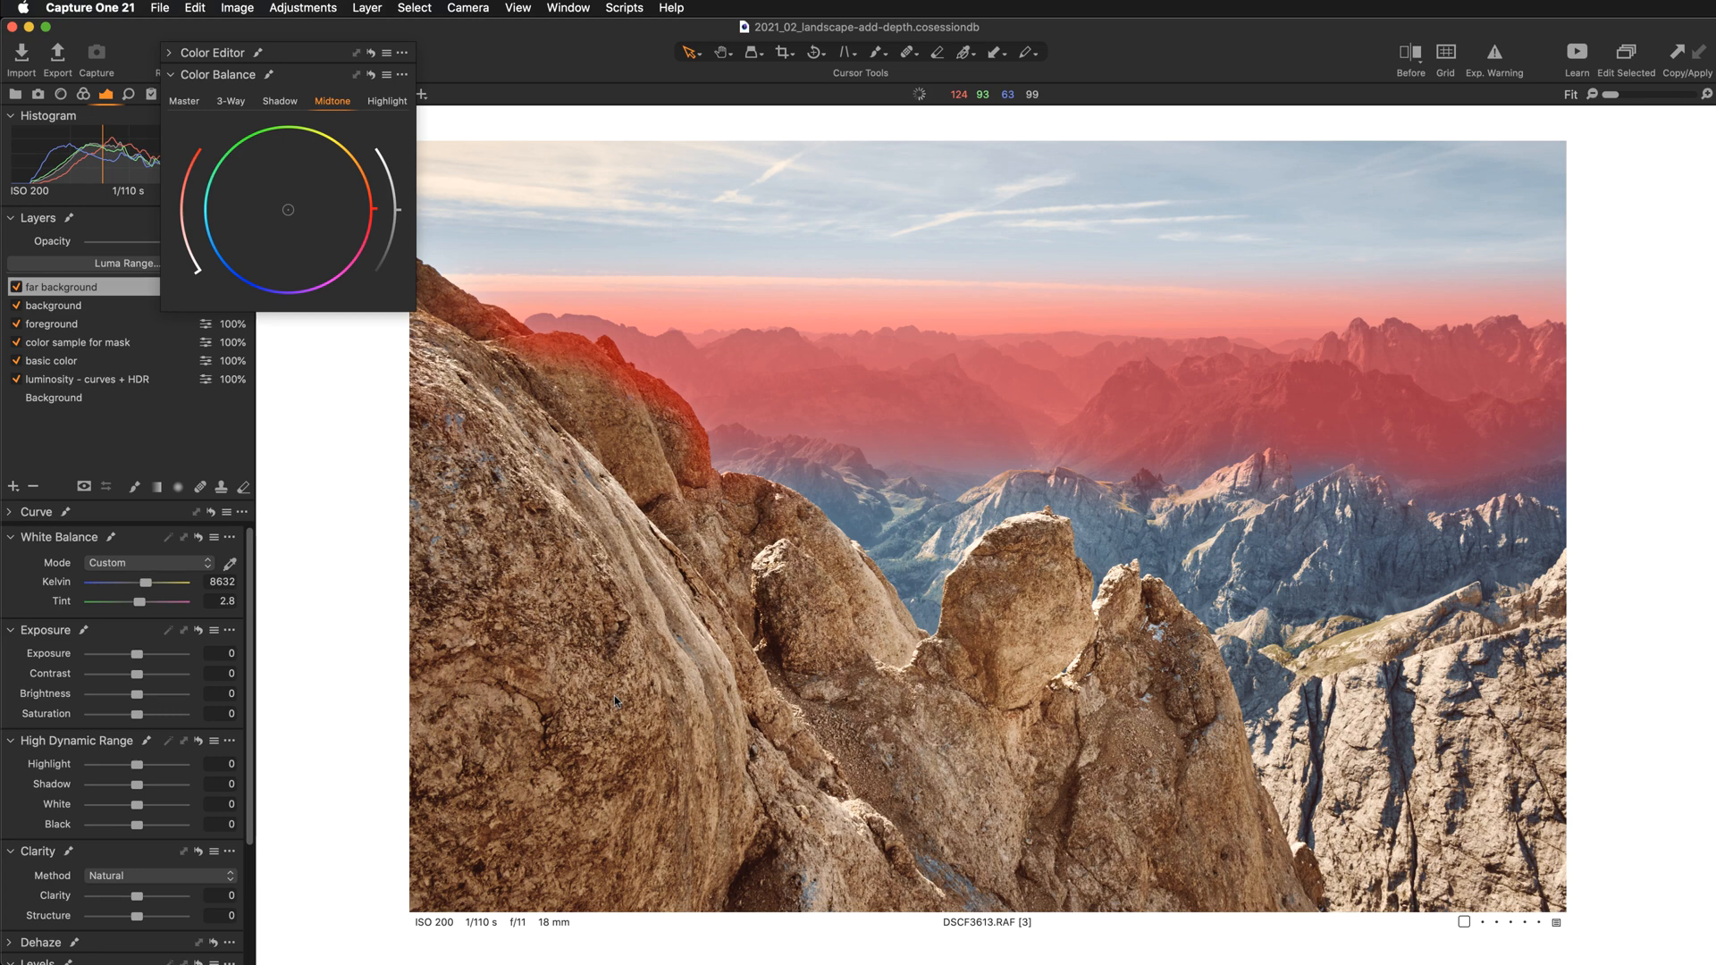
{"action": "key", "text": "b"}
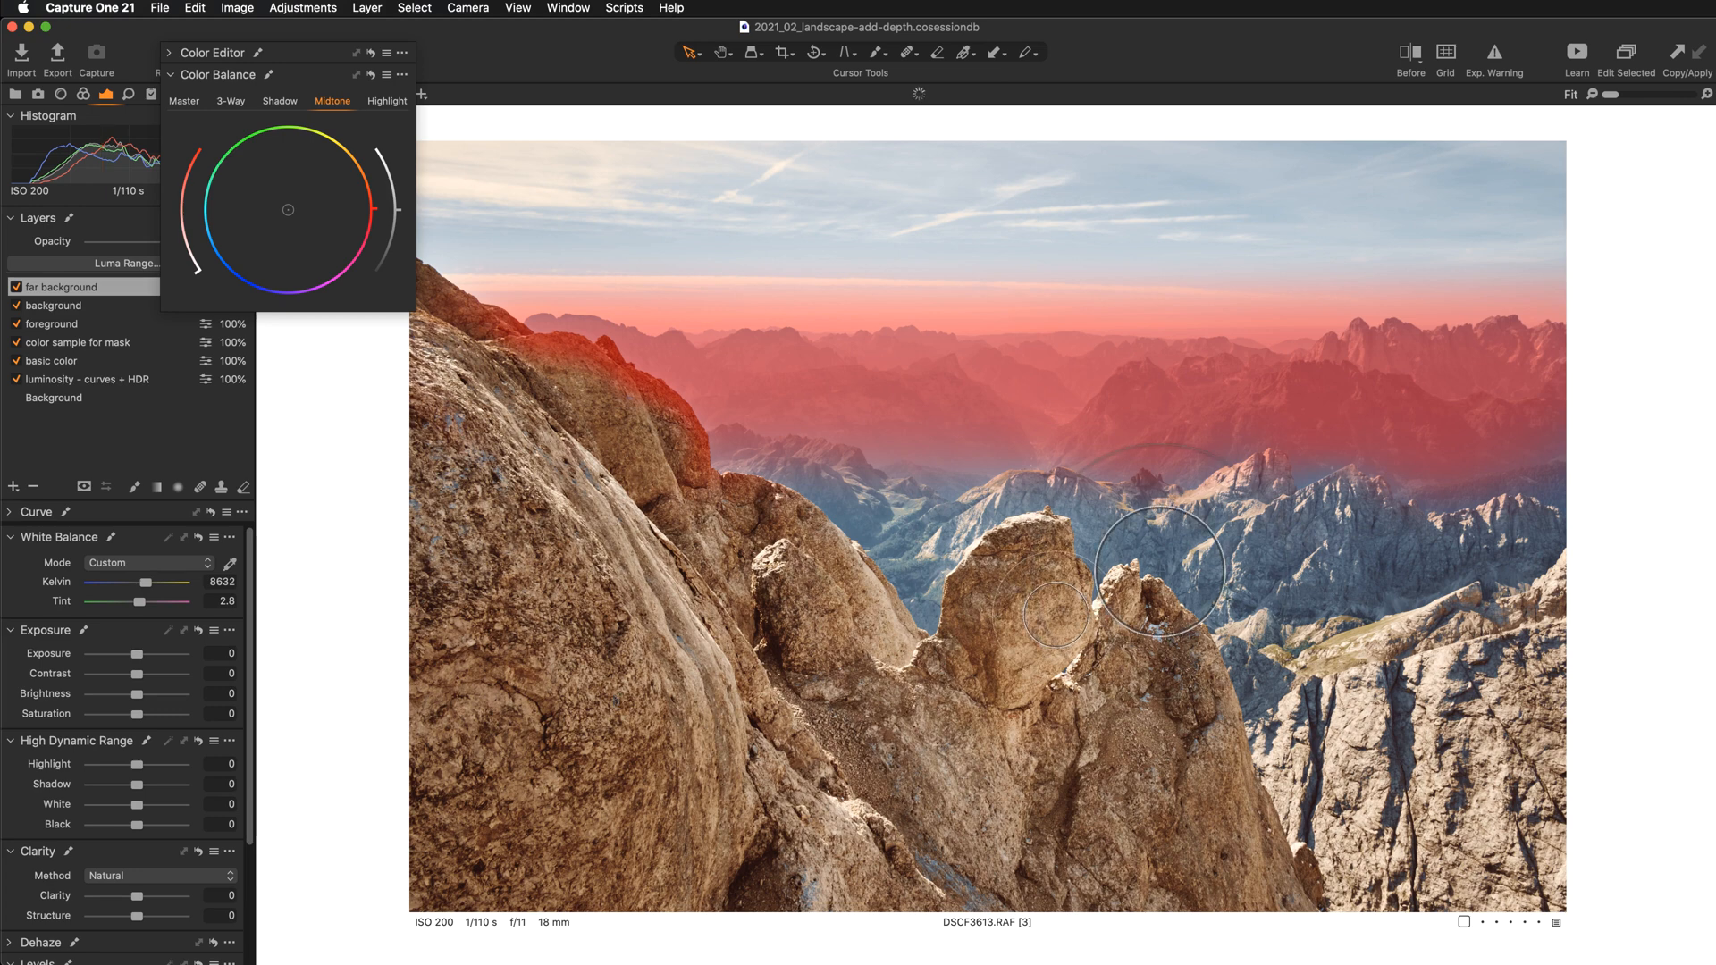
{"action": "right_click", "coordinate": [1144, 624]}
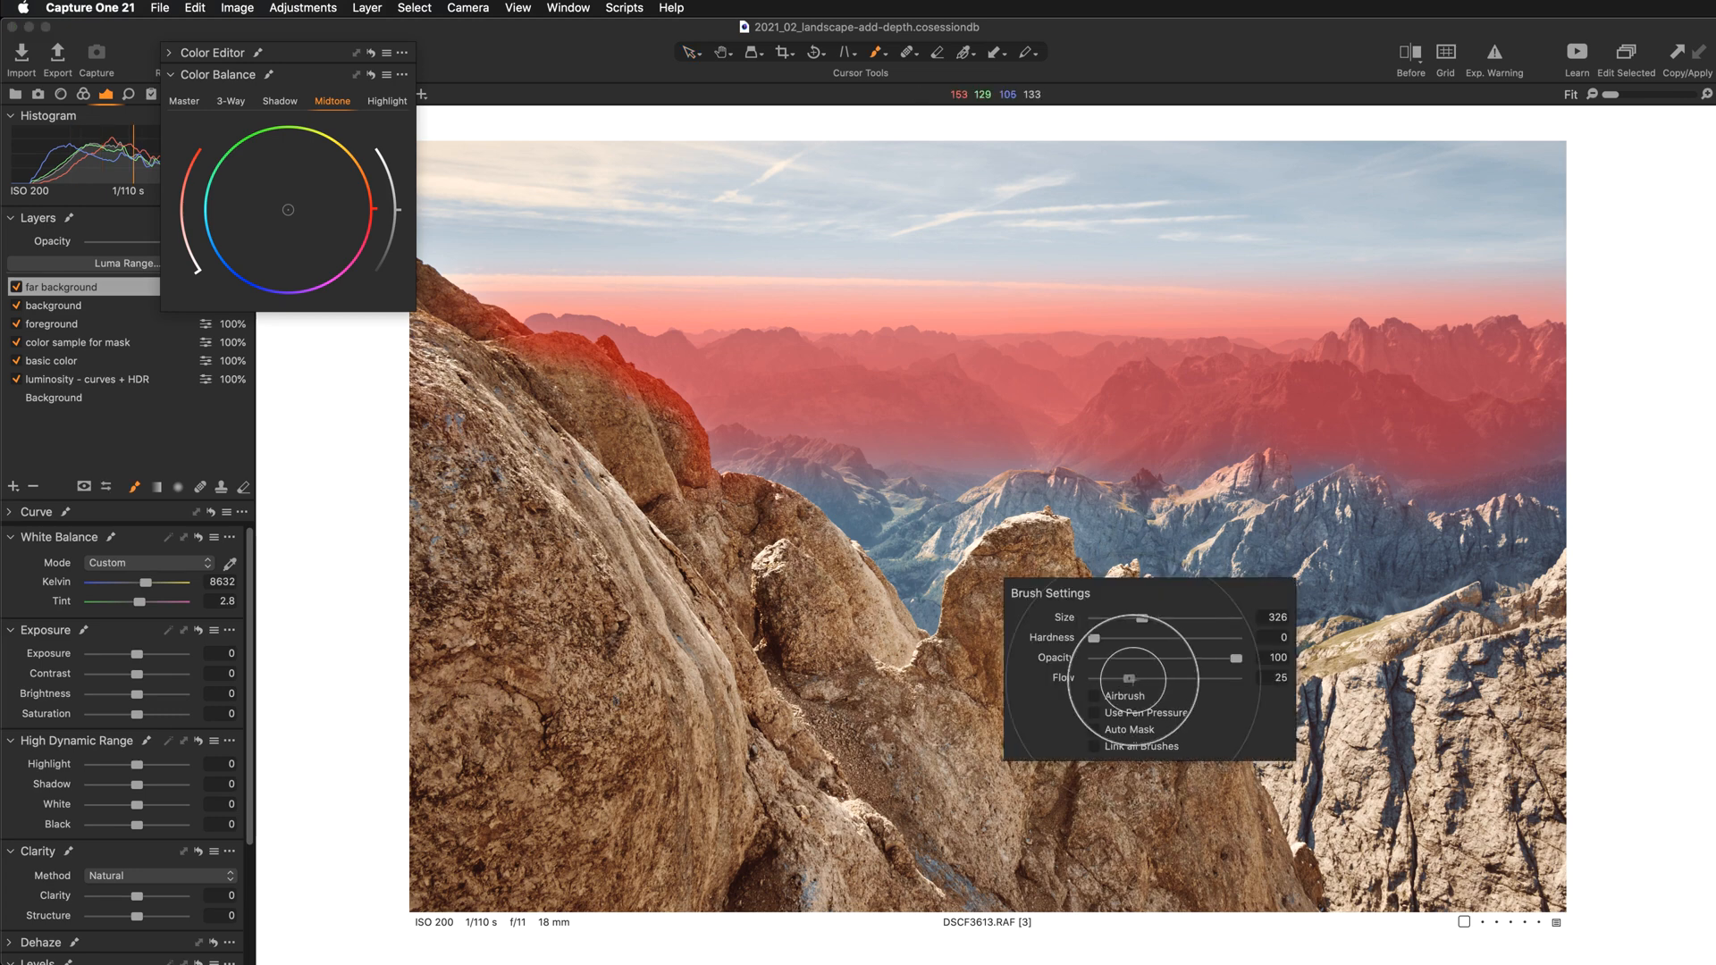
{"action": "key", "text": "bracketright"}
{"action": "key", "text": "bracketright"}
{"action": "key", "text": "bracketright"}
{"action": "key", "text": "bracketright"}
{"action": "key", "text": "bracketright"}
{"action": "key", "text": "bracketright"}
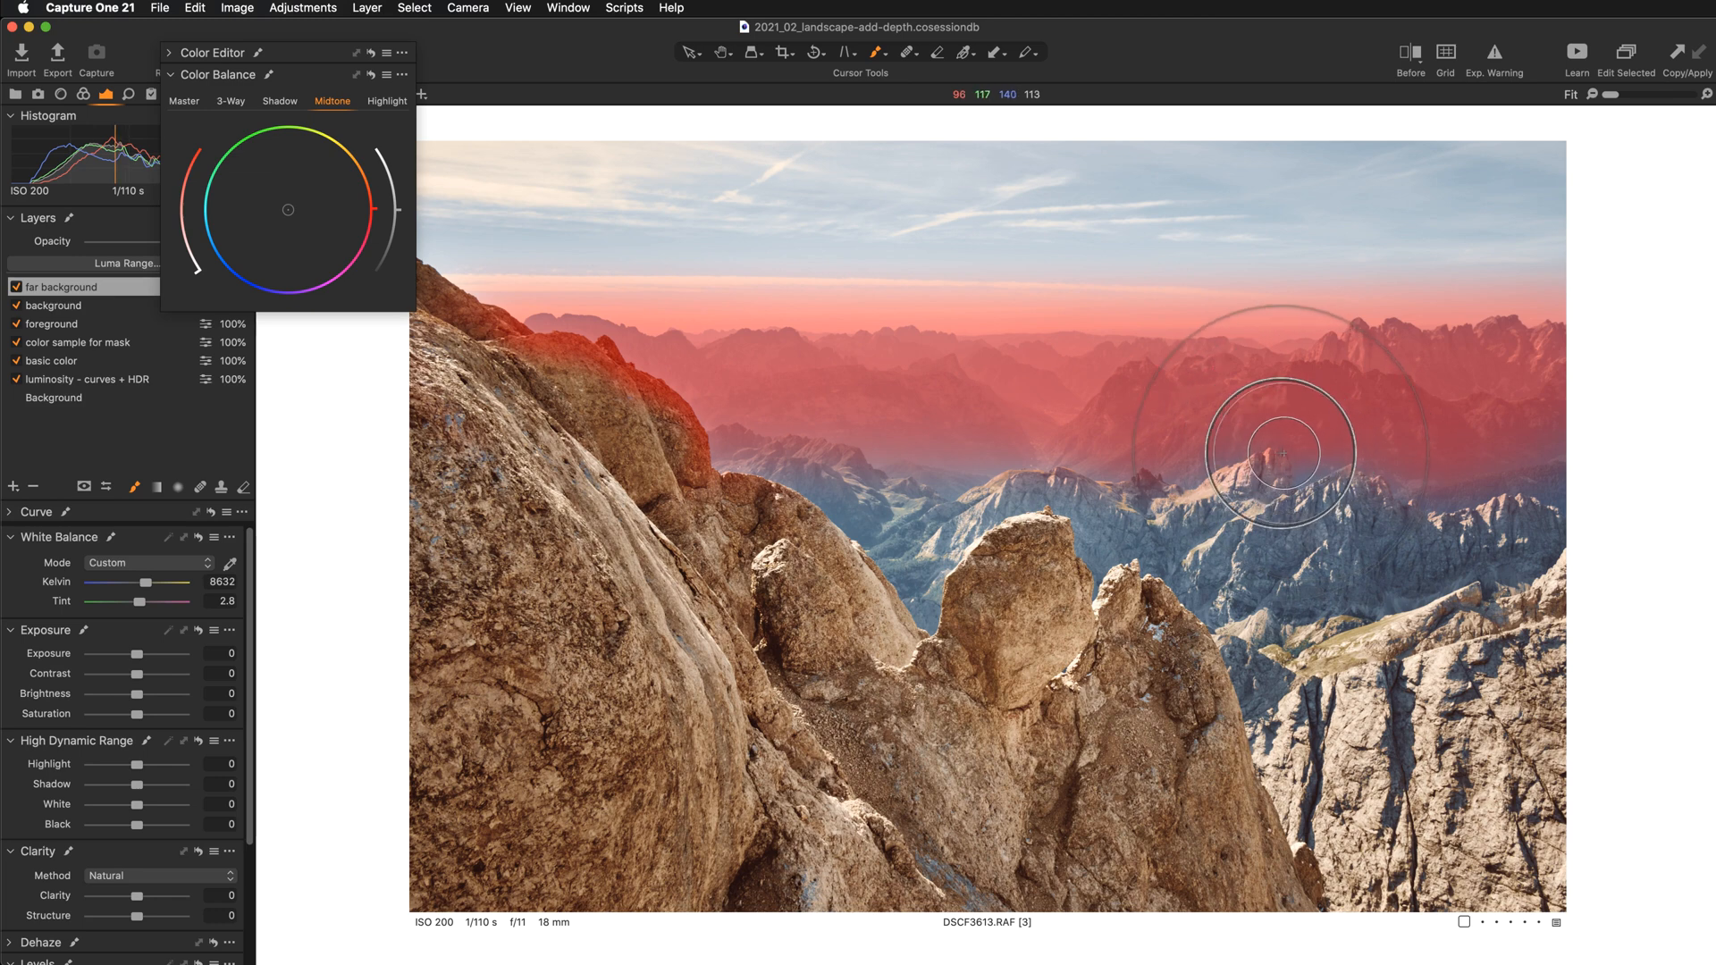
{"action": "mouse_move", "coordinate": [1185, 444]}
{"action": "left_mouse_down"}
{"action": "mouse_move", "coordinate": [1406, 477]}
{"action": "mouse_move", "coordinate": [1252, 465]}
{"action": "mouse_move", "coordinate": [1508, 447]}
{"action": "left_mouse_up"}
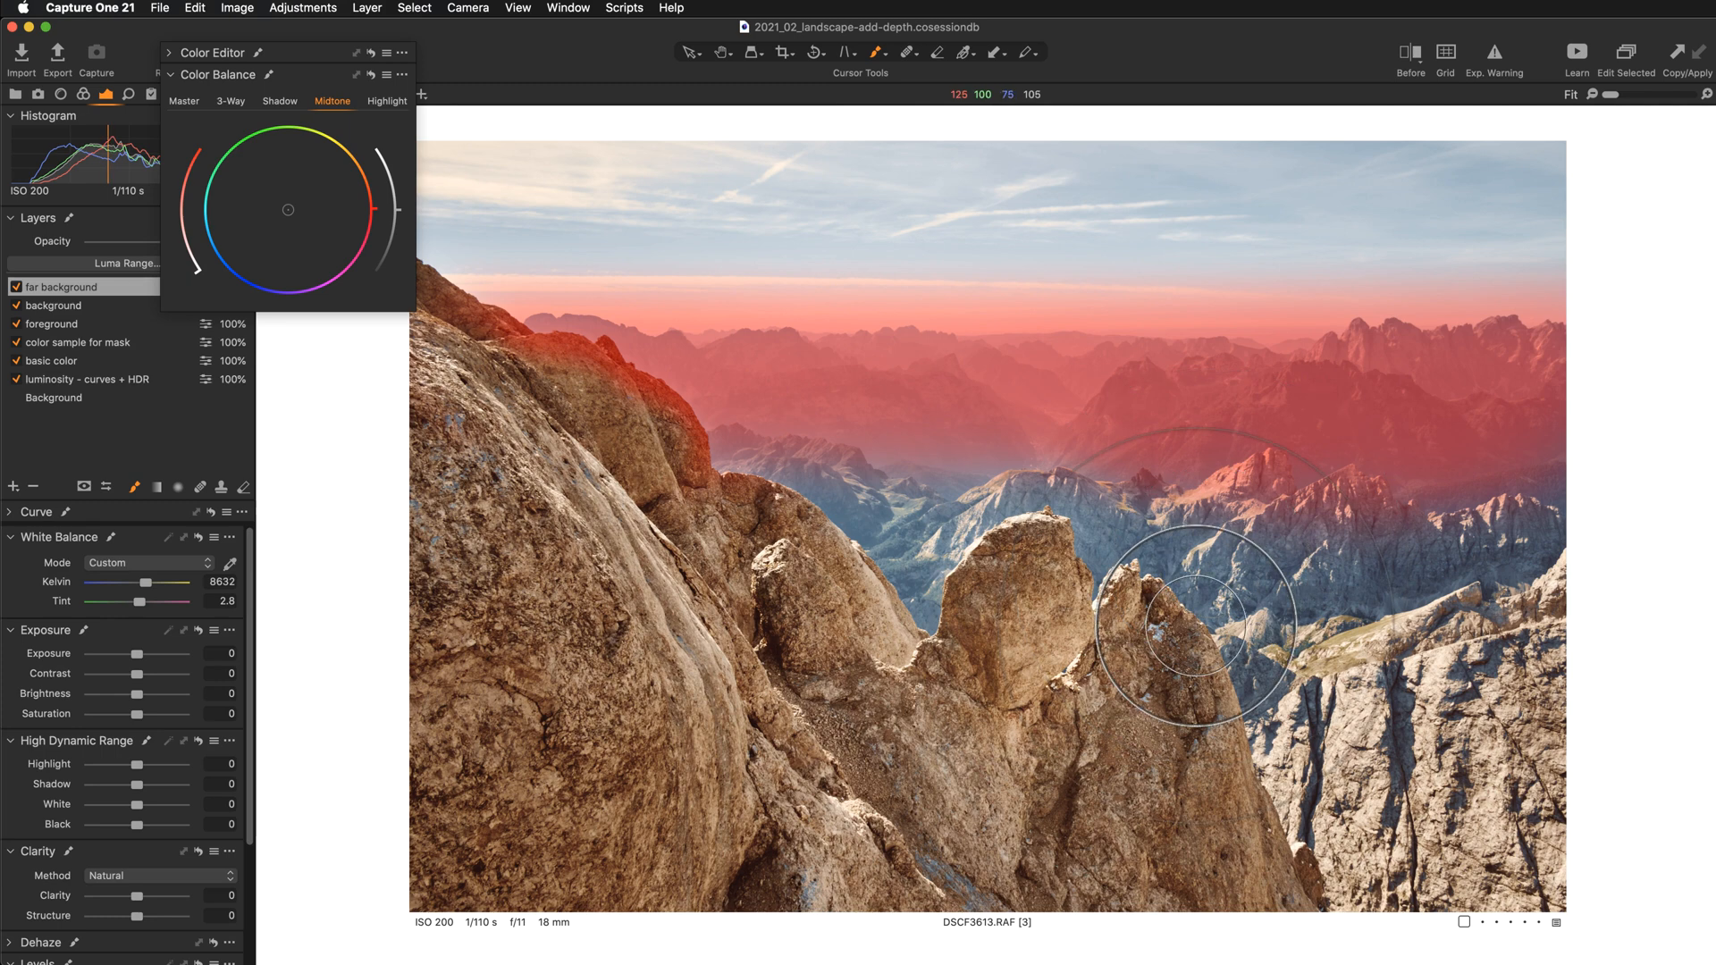
{"action": "key", "text": "m"}
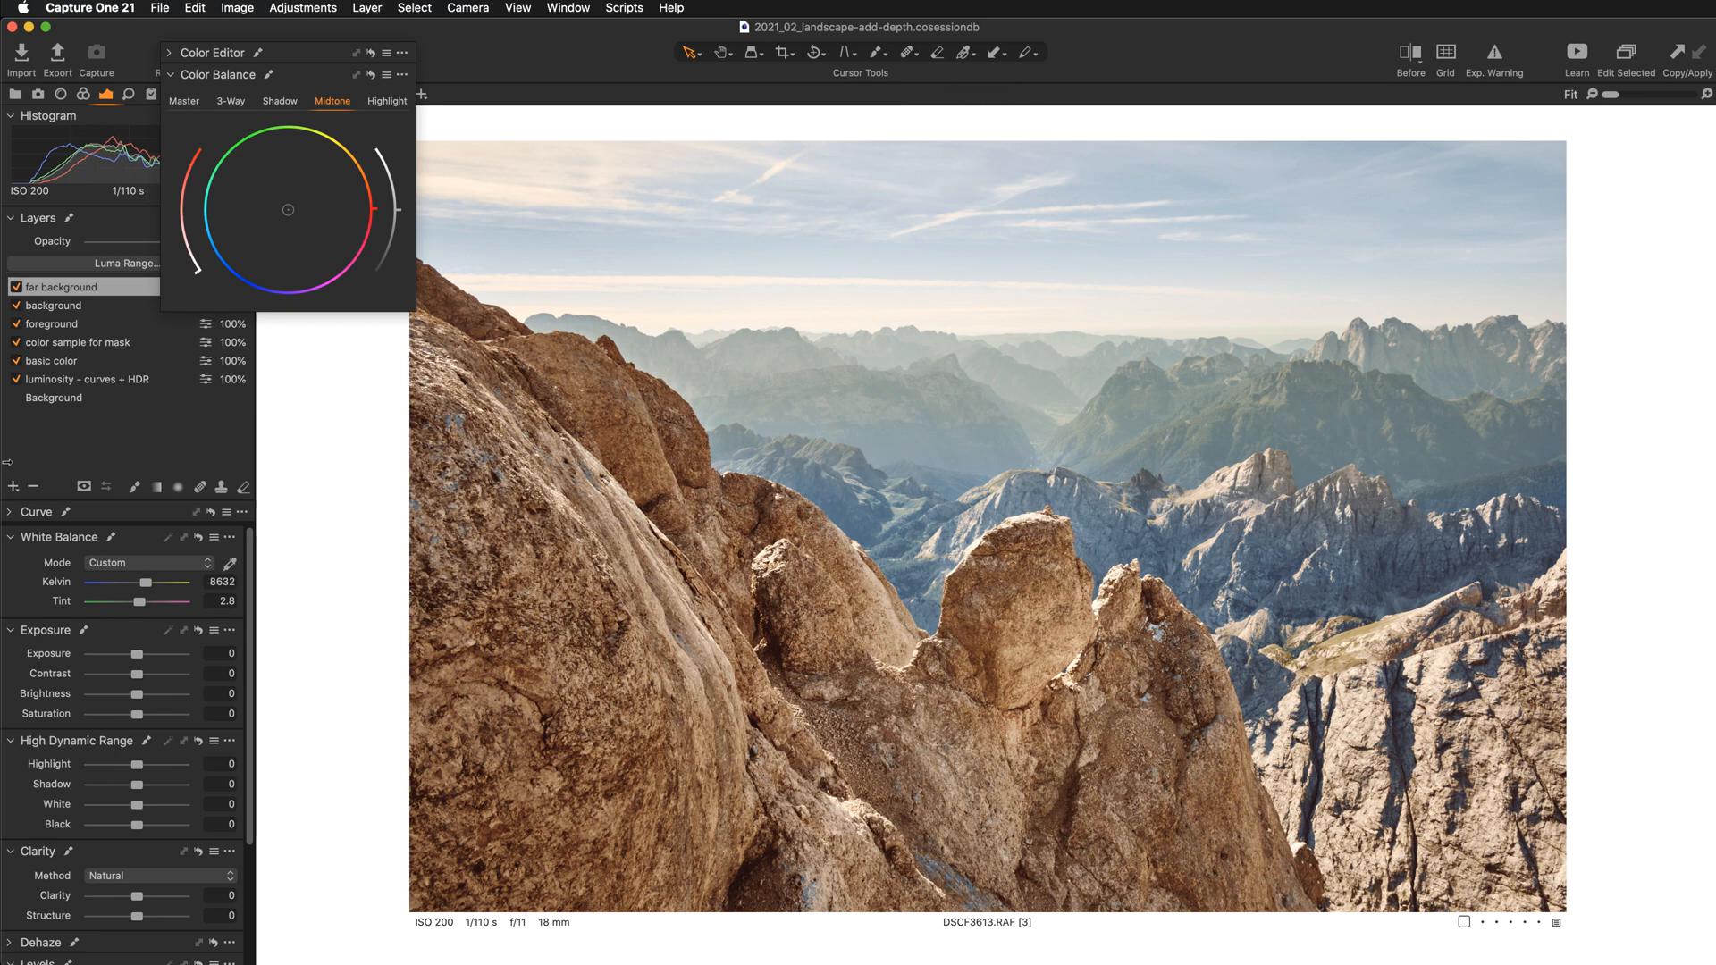
{"action": "left_click", "coordinate": [16, 288]}
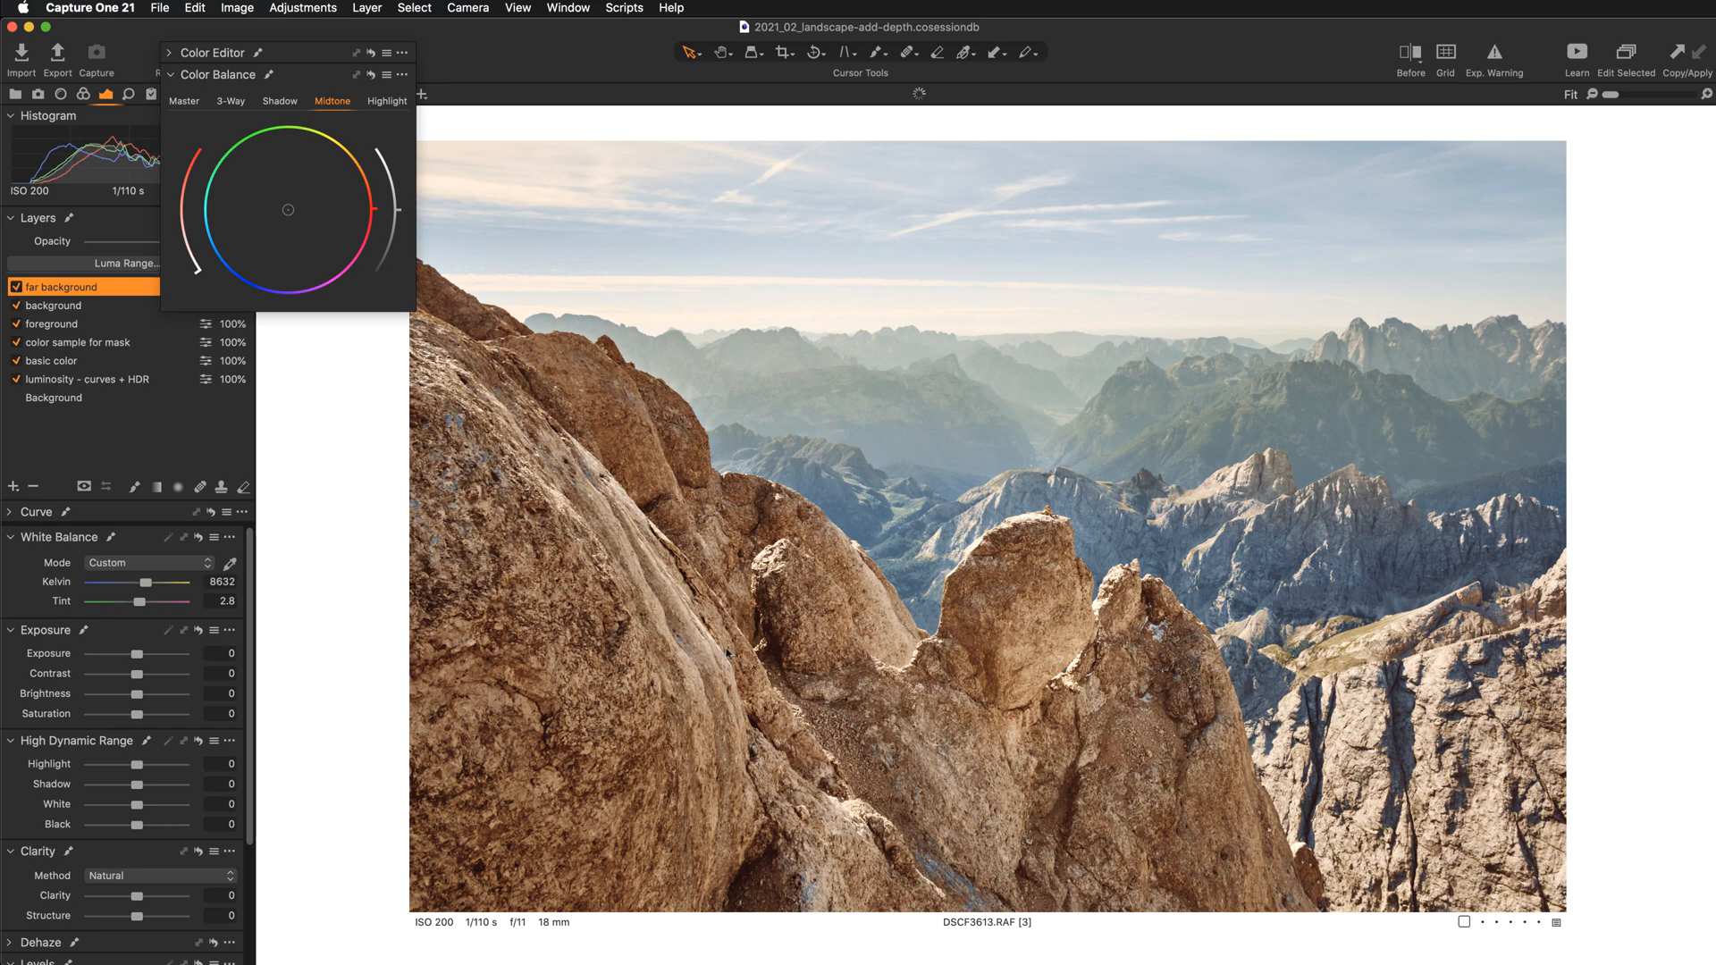
Step: At 100% magnification, erase the far background mask from the shaded faces of the nearer gray peaks
{"action": "key", "text": "super+plus"}
{"action": "left_click_drag", "start_coordinate": [1199, 691], "coordinate": [1087, 688]}
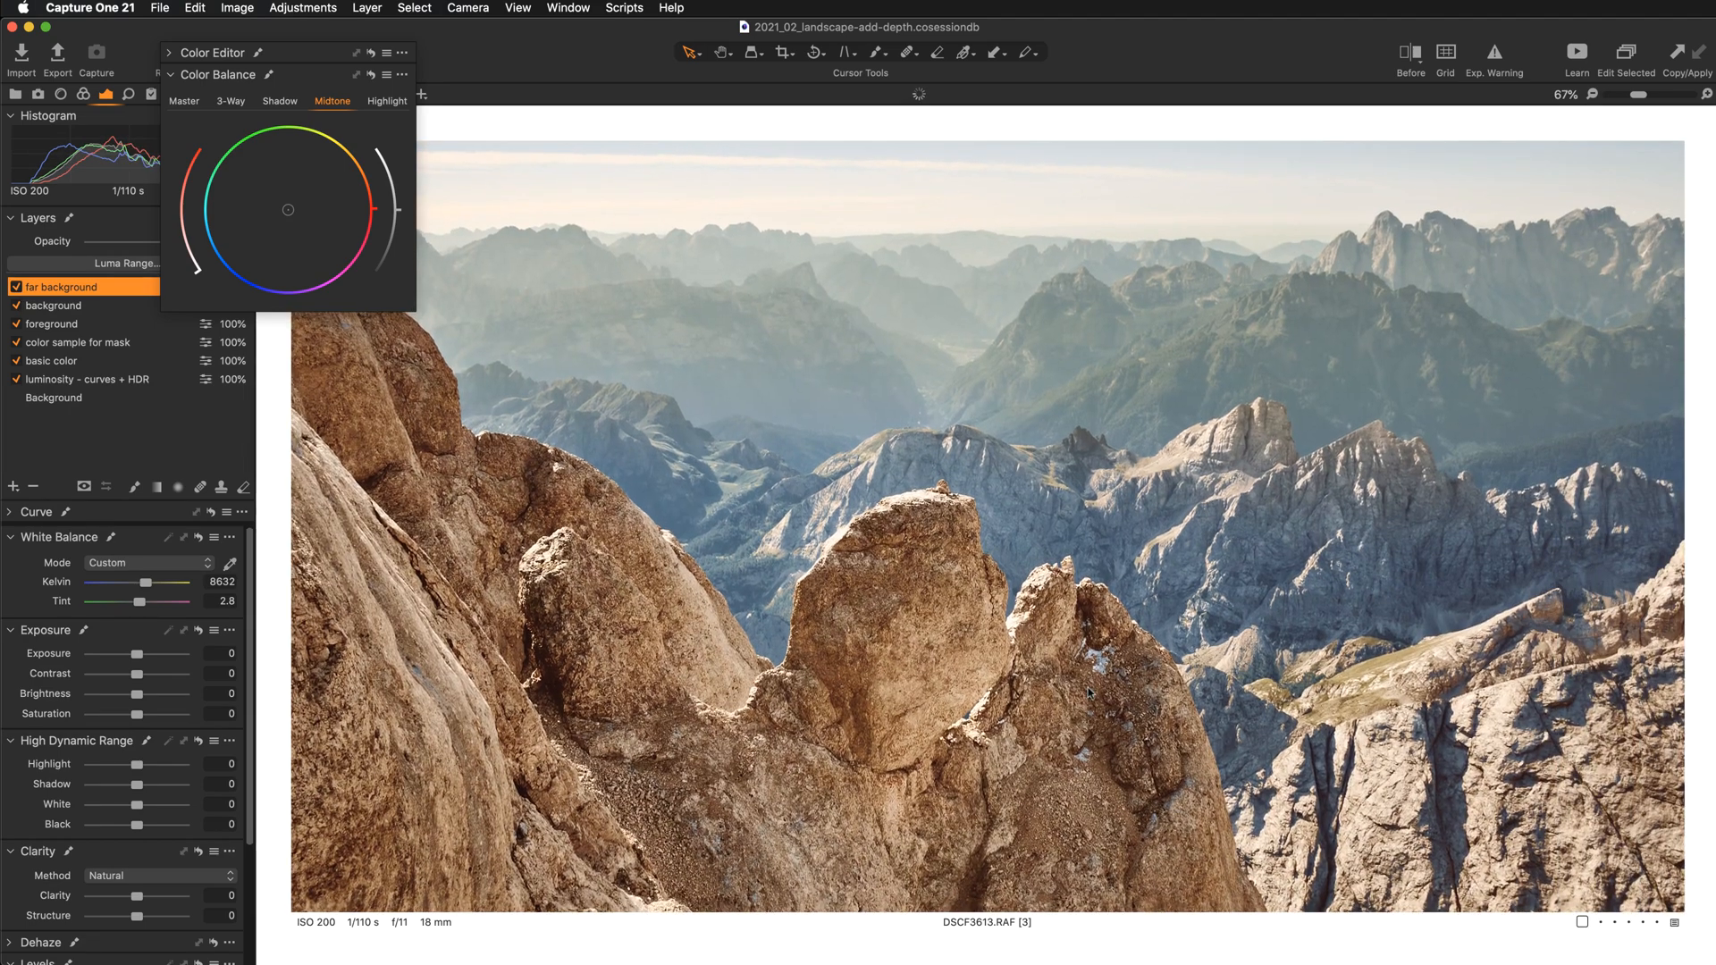
{"action": "key", "text": "super+plus"}
{"action": "scroll", "coordinate": [1081, 697], "scroll_direction": "right", "scroll_amount": 8}
{"action": "scroll", "coordinate": [1072, 701], "scroll_direction": "up", "scroll_amount": 3}
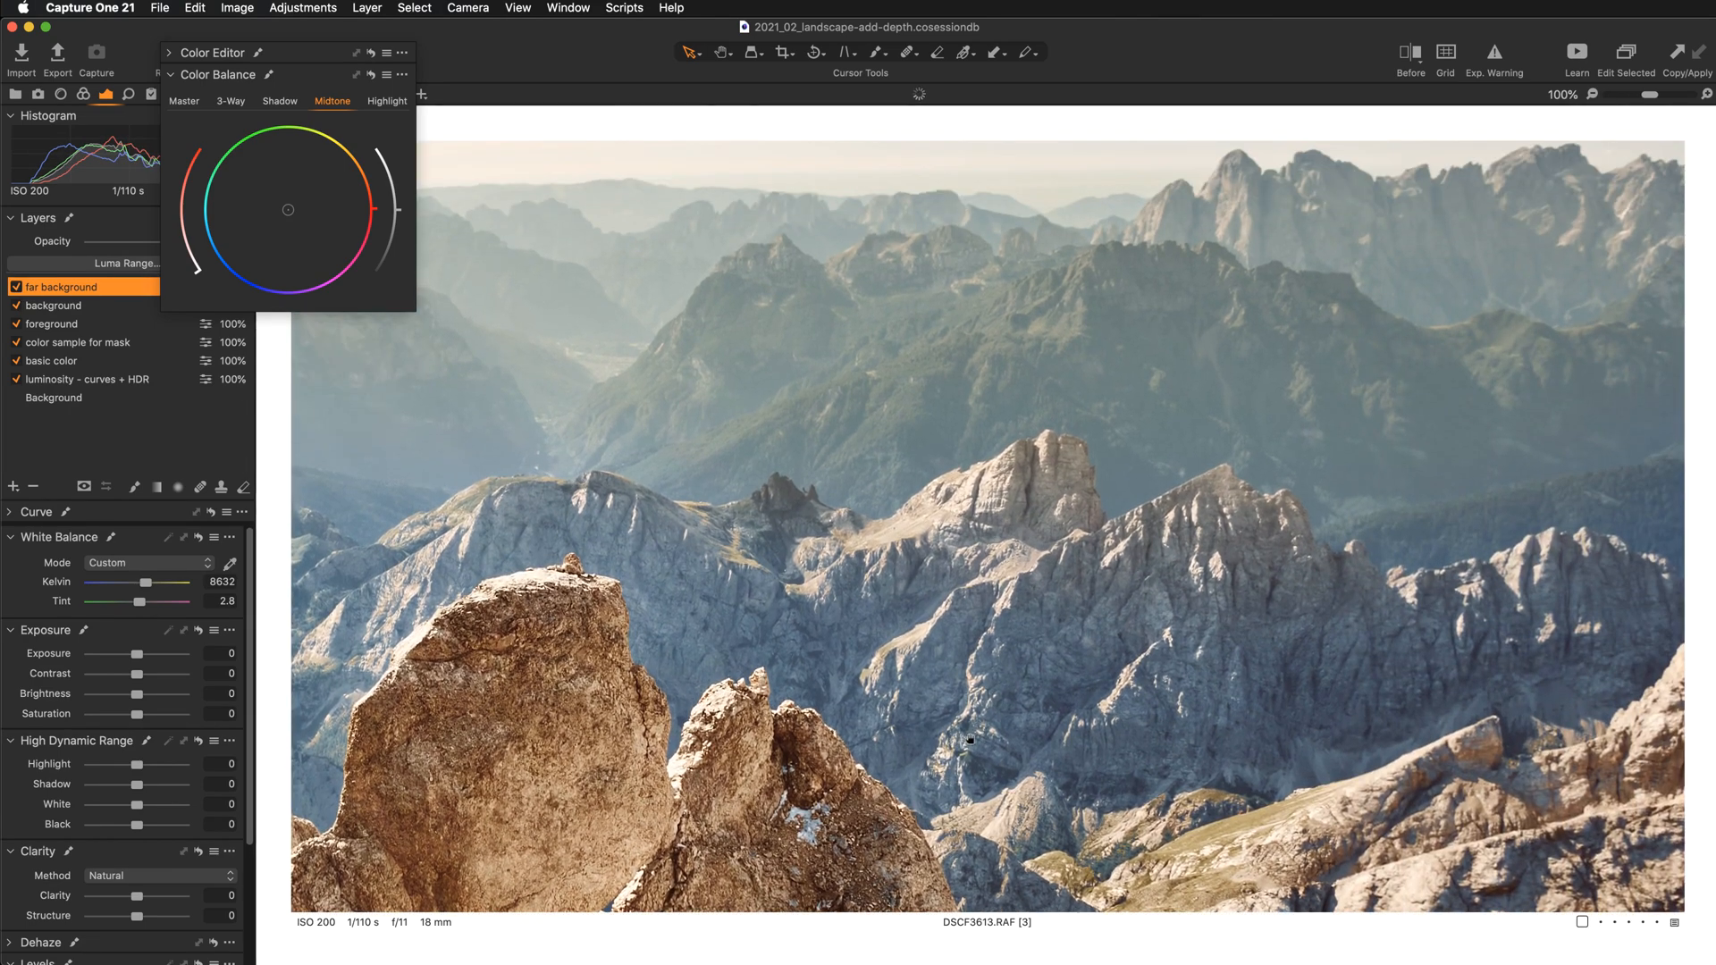
{"action": "key", "text": "b"}
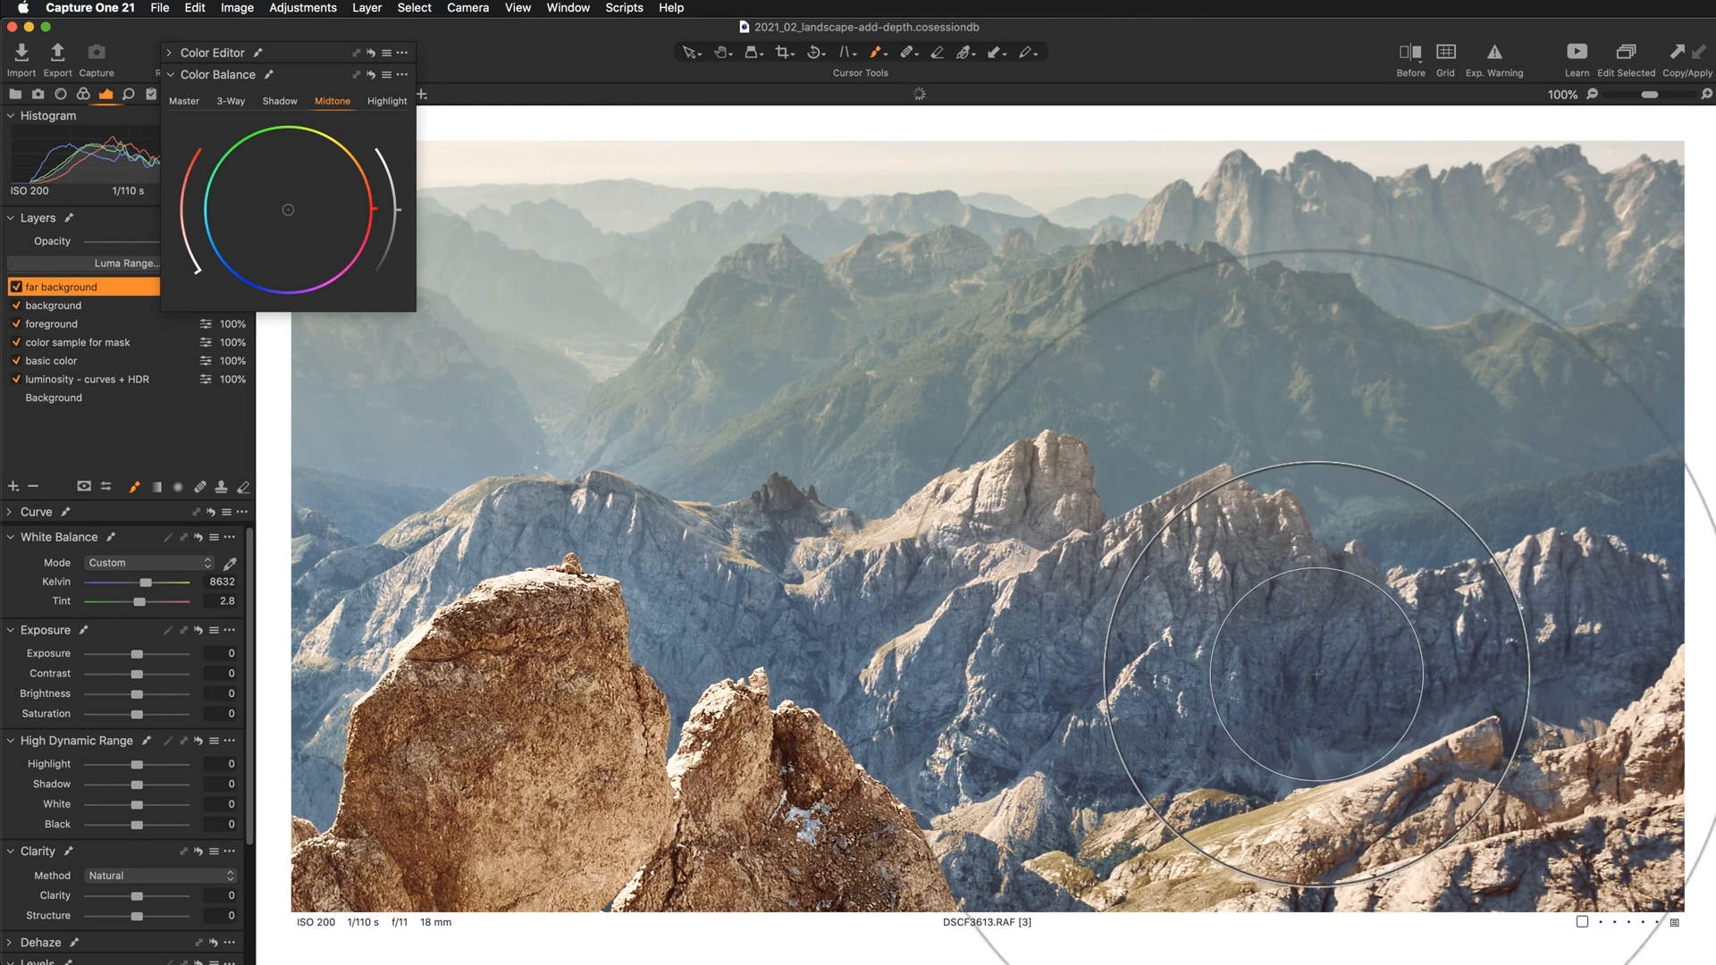
{"action": "key", "text": "e"}
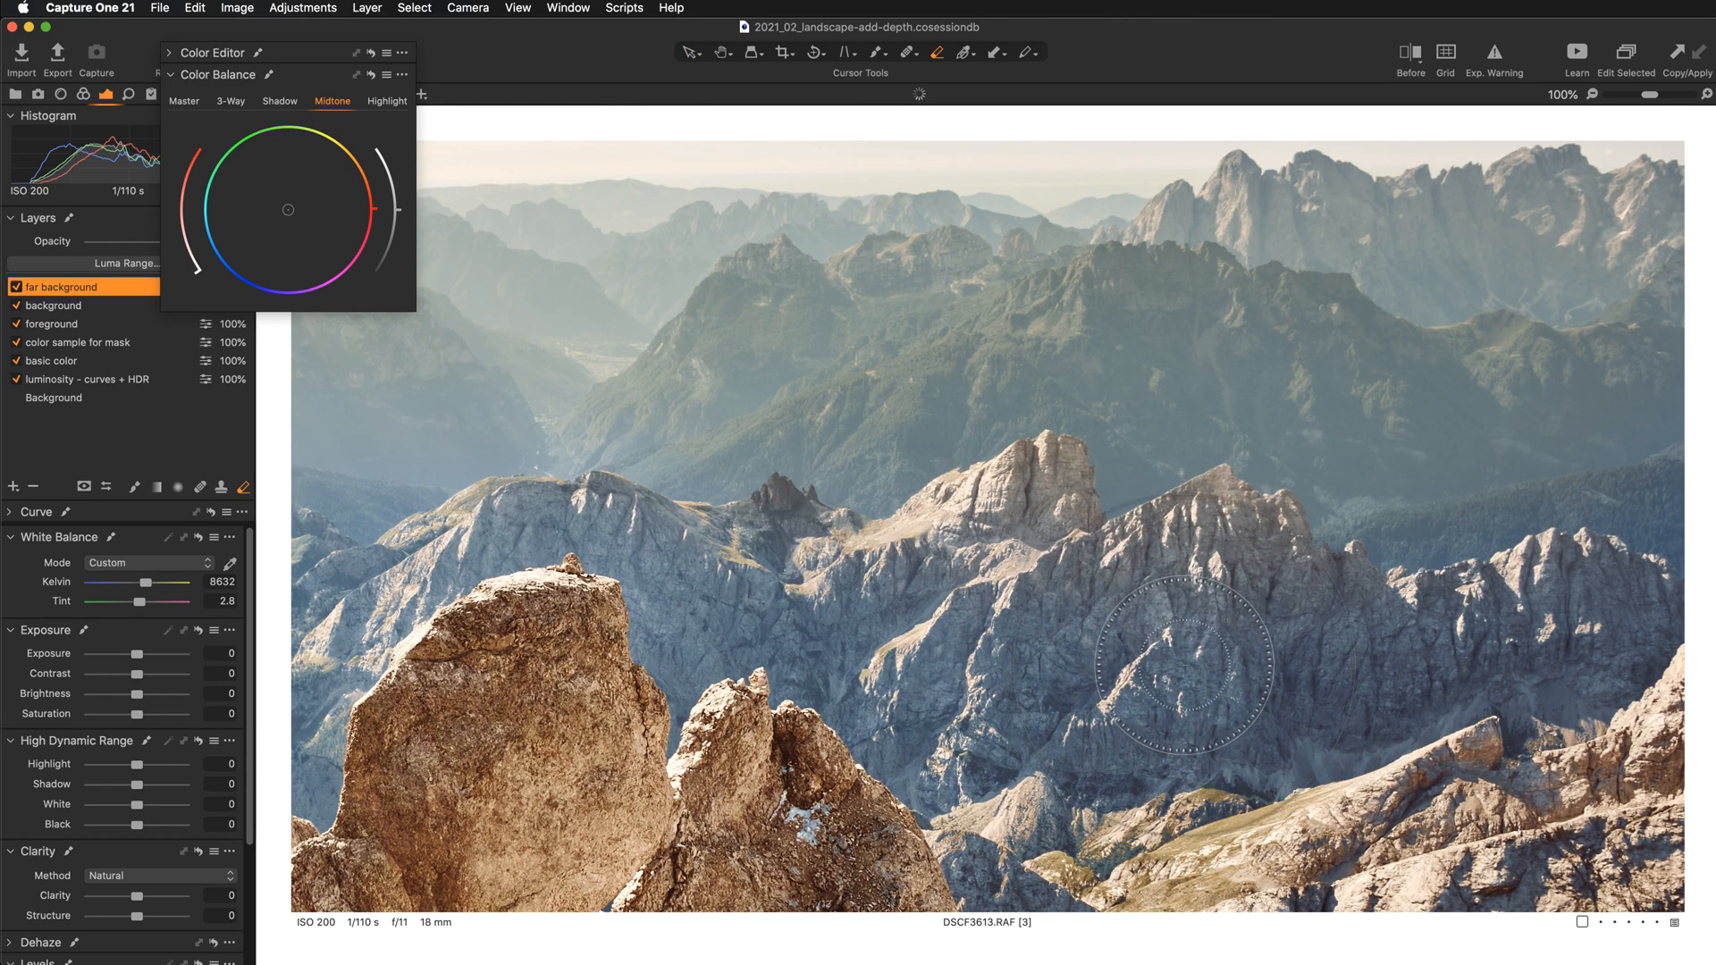
{"action": "mouse_move", "coordinate": [1161, 606]}
{"action": "left_mouse_down"}
{"action": "mouse_move", "coordinate": [1215, 549]}
{"action": "mouse_move", "coordinate": [1367, 658]}
{"action": "mouse_move", "coordinate": [1194, 549]}
{"action": "mouse_move", "coordinate": [1233, 535]}
{"action": "mouse_move", "coordinate": [1324, 617]}
{"action": "mouse_move", "coordinate": [1196, 523]}
{"action": "mouse_move", "coordinate": [1088, 595]}
{"action": "mouse_move", "coordinate": [1025, 552]}
{"action": "mouse_move", "coordinate": [1035, 504]}
{"action": "mouse_move", "coordinate": [1055, 506]}
{"action": "mouse_move", "coordinate": [834, 566]}
{"action": "mouse_move", "coordinate": [1066, 528]}
{"action": "mouse_move", "coordinate": [1108, 619]}
{"action": "mouse_move", "coordinate": [1151, 590]}
{"action": "left_mouse_up"}
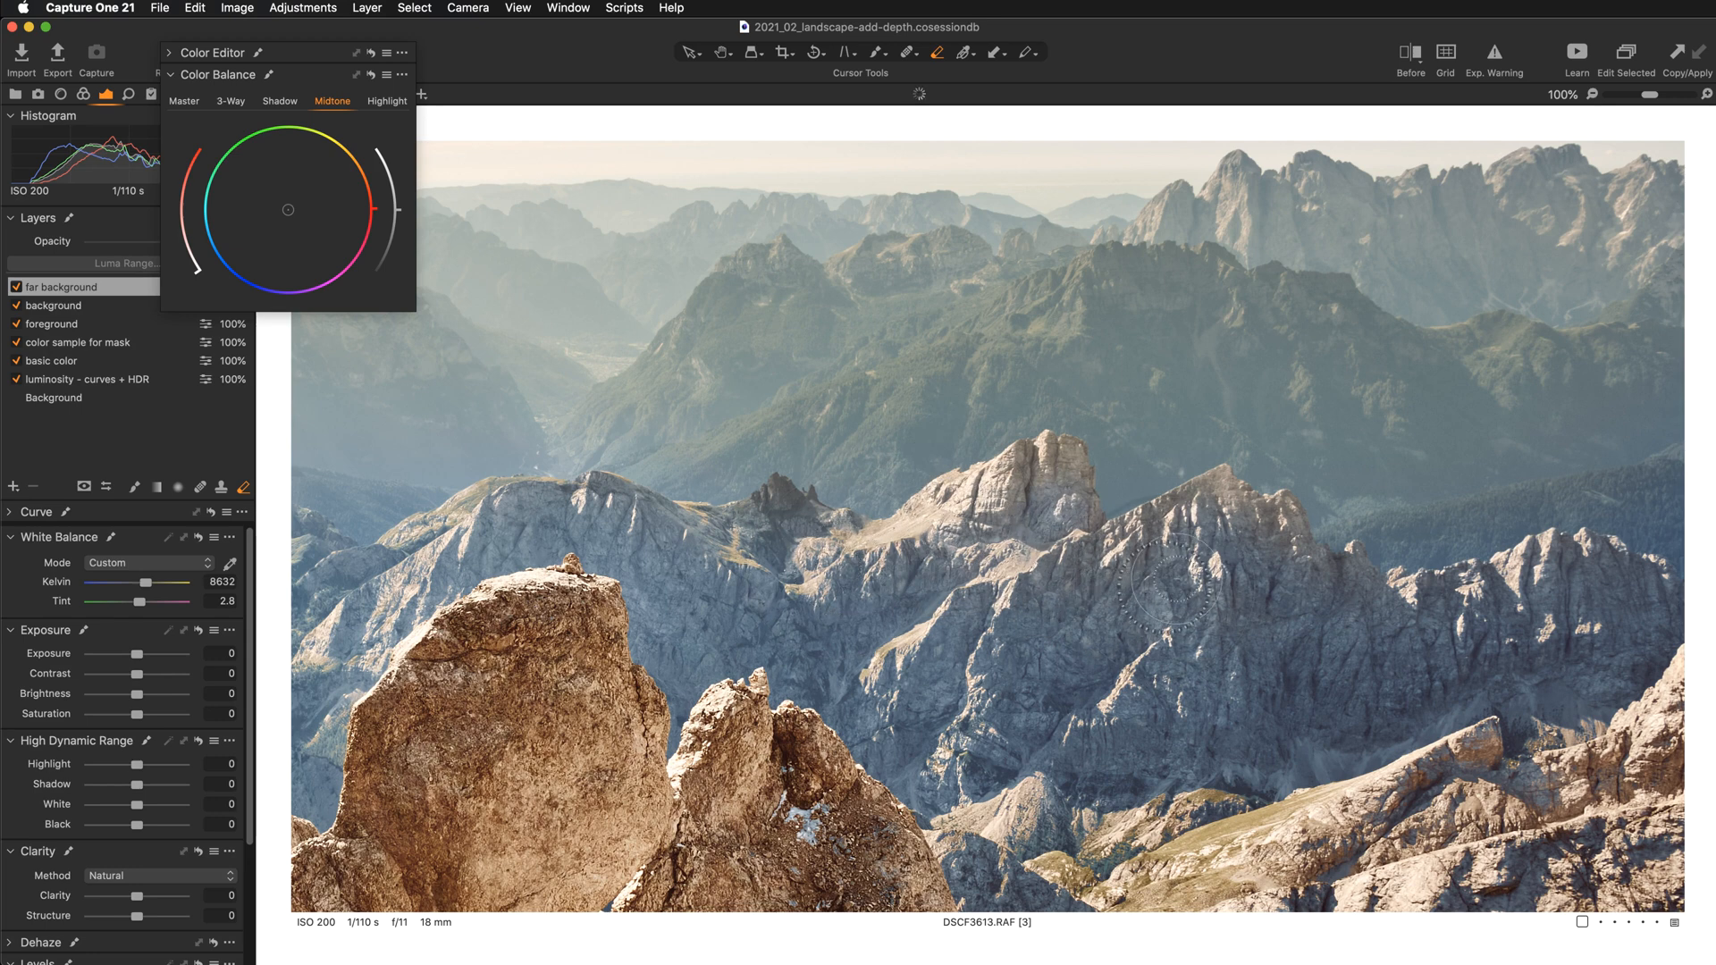
{"action": "mouse_move", "coordinate": [1362, 663]}
{"action": "left_mouse_down"}
{"action": "mouse_move", "coordinate": [1385, 647]}
{"action": "mouse_move", "coordinate": [1287, 621]}
{"action": "left_mouse_up"}
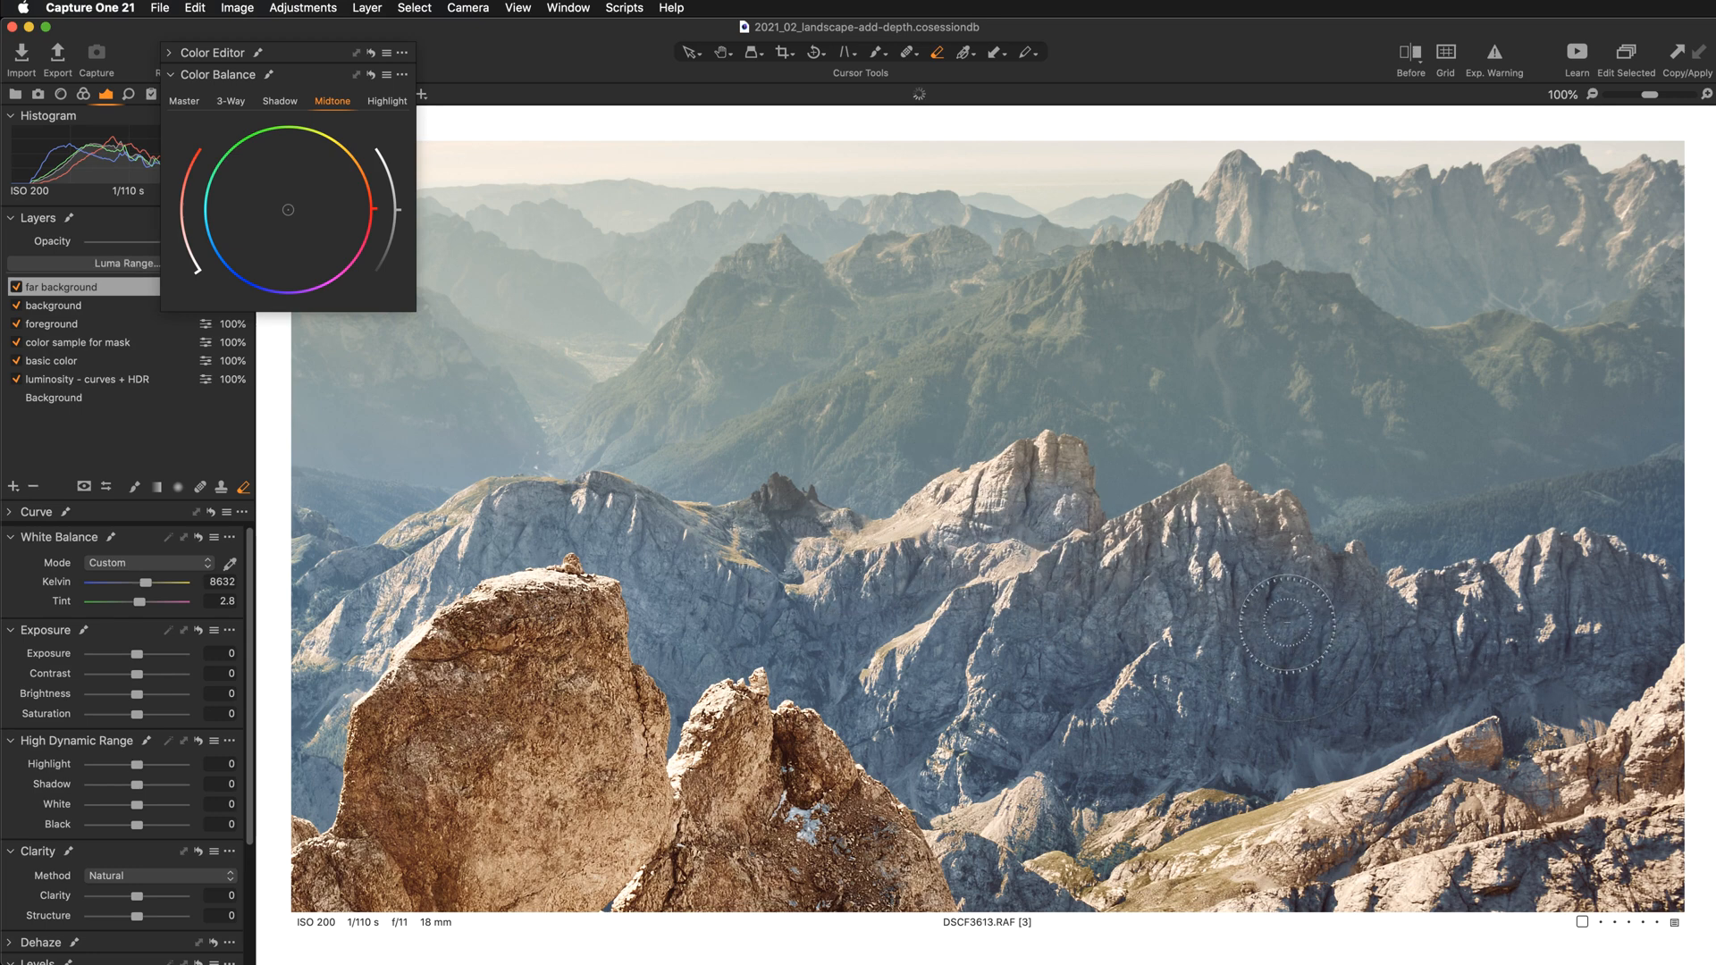
Step: Brush the far background mask softly back along the ridge and the dark green slopes behind it
{"action": "key", "text": "b"}
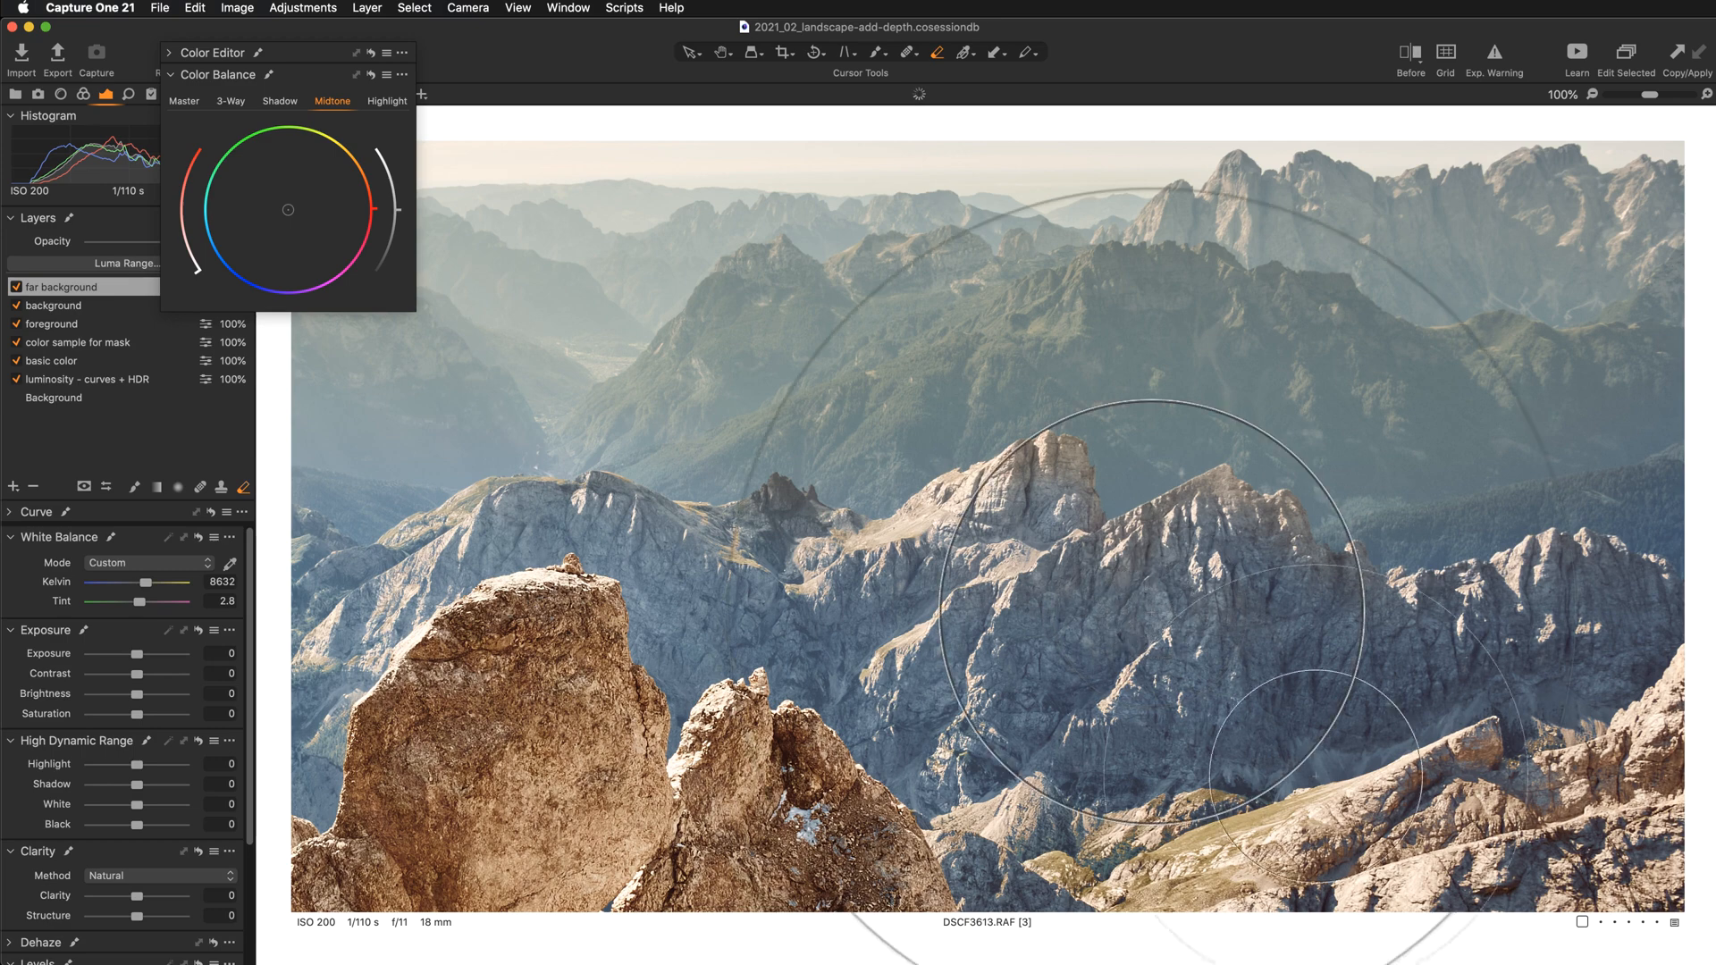
{"action": "mouse_move", "coordinate": [1021, 514]}
{"action": "left_mouse_down"}
{"action": "mouse_move", "coordinate": [1161, 518]}
{"action": "mouse_move", "coordinate": [1114, 537]}
{"action": "mouse_move", "coordinate": [1287, 523]}
{"action": "mouse_move", "coordinate": [1572, 447]}
{"action": "mouse_move", "coordinate": [903, 500]}
{"action": "mouse_move", "coordinate": [1340, 438]}
{"action": "mouse_move", "coordinate": [1149, 497]}
{"action": "mouse_move", "coordinate": [1179, 504]}
{"action": "mouse_move", "coordinate": [1323, 380]}
{"action": "mouse_move", "coordinate": [1371, 399]}
{"action": "left_mouse_up"}
{"action": "key", "text": "super+minus"}
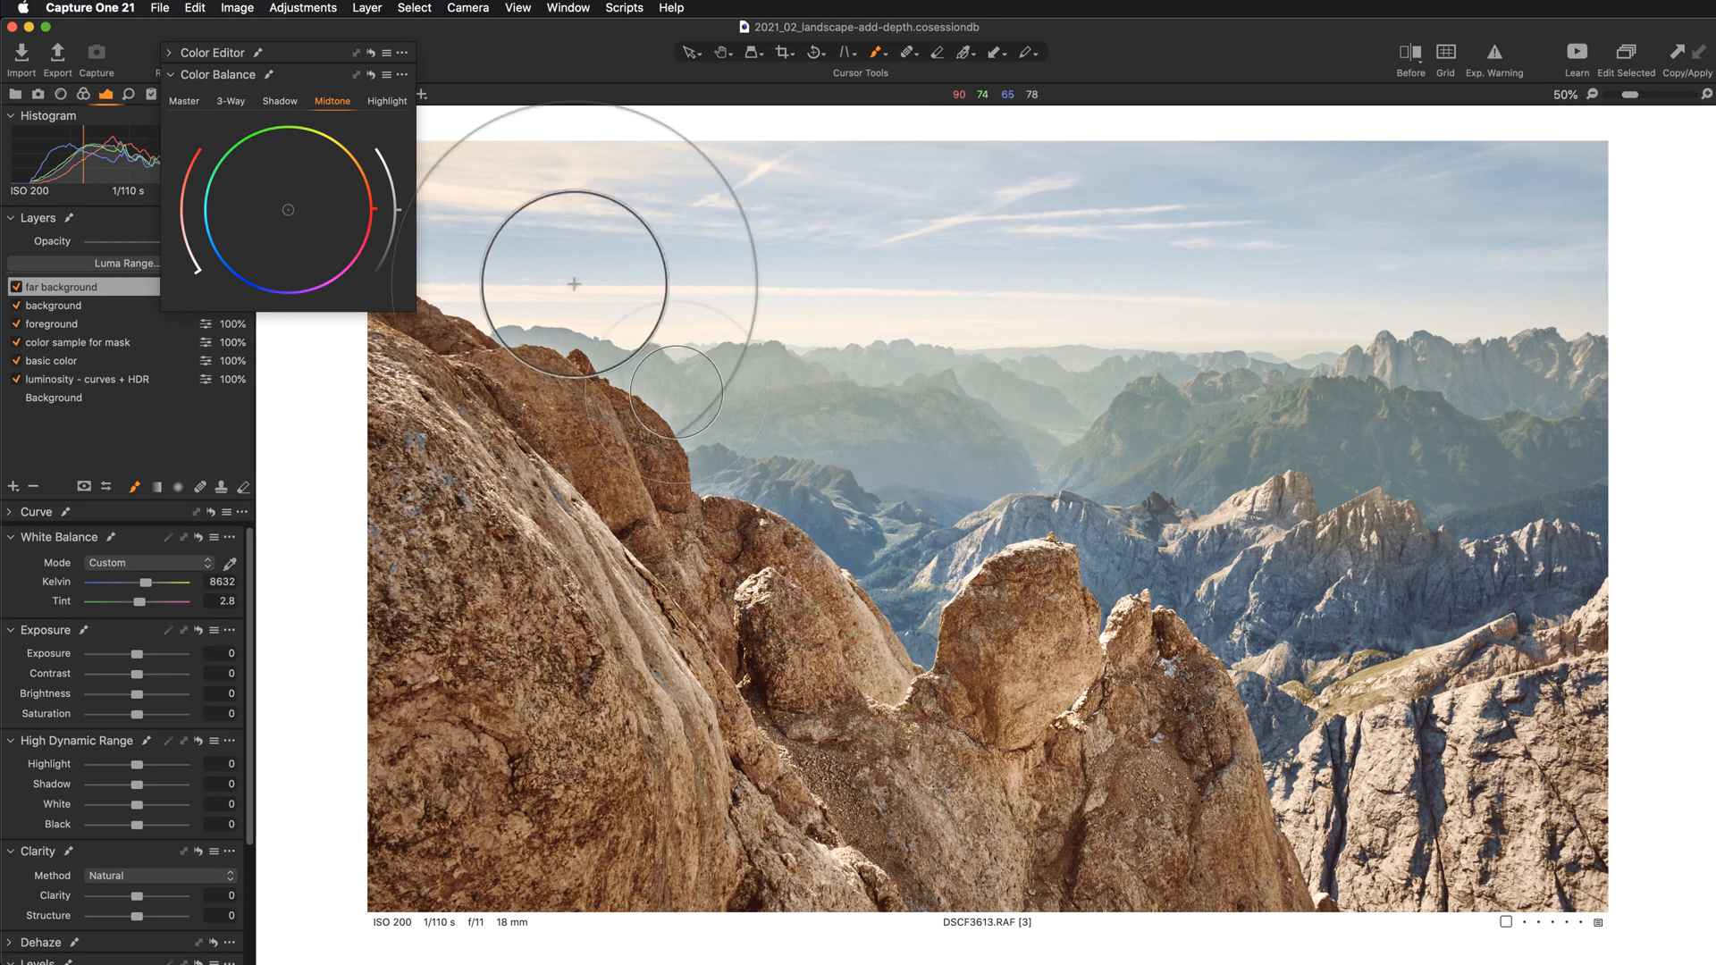
Step: Move the floating color tools clear of the layer list and reduce the far background layer's opacity to 80
{"action": "left_click_drag", "start_coordinate": [304, 50], "coordinate": [400, 52]}
{"action": "left_click_drag", "start_coordinate": [196, 243], "coordinate": [184, 244]}
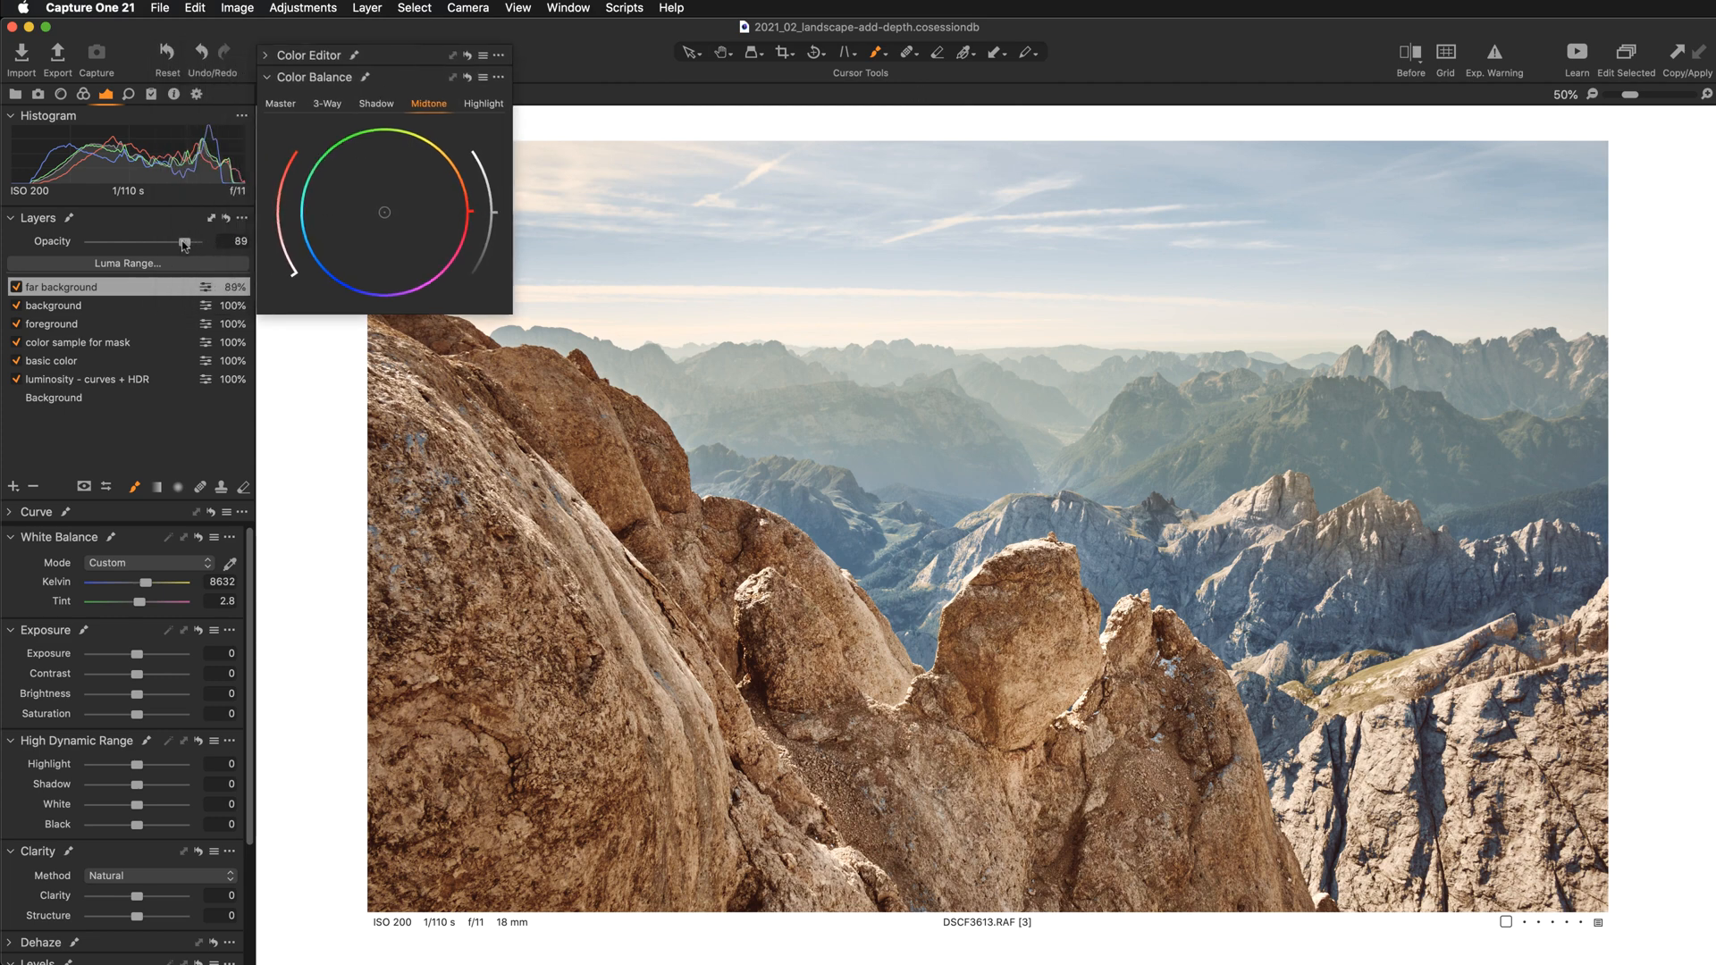
{"action": "left_click_drag", "start_coordinate": [184, 244], "coordinate": [175, 246]}
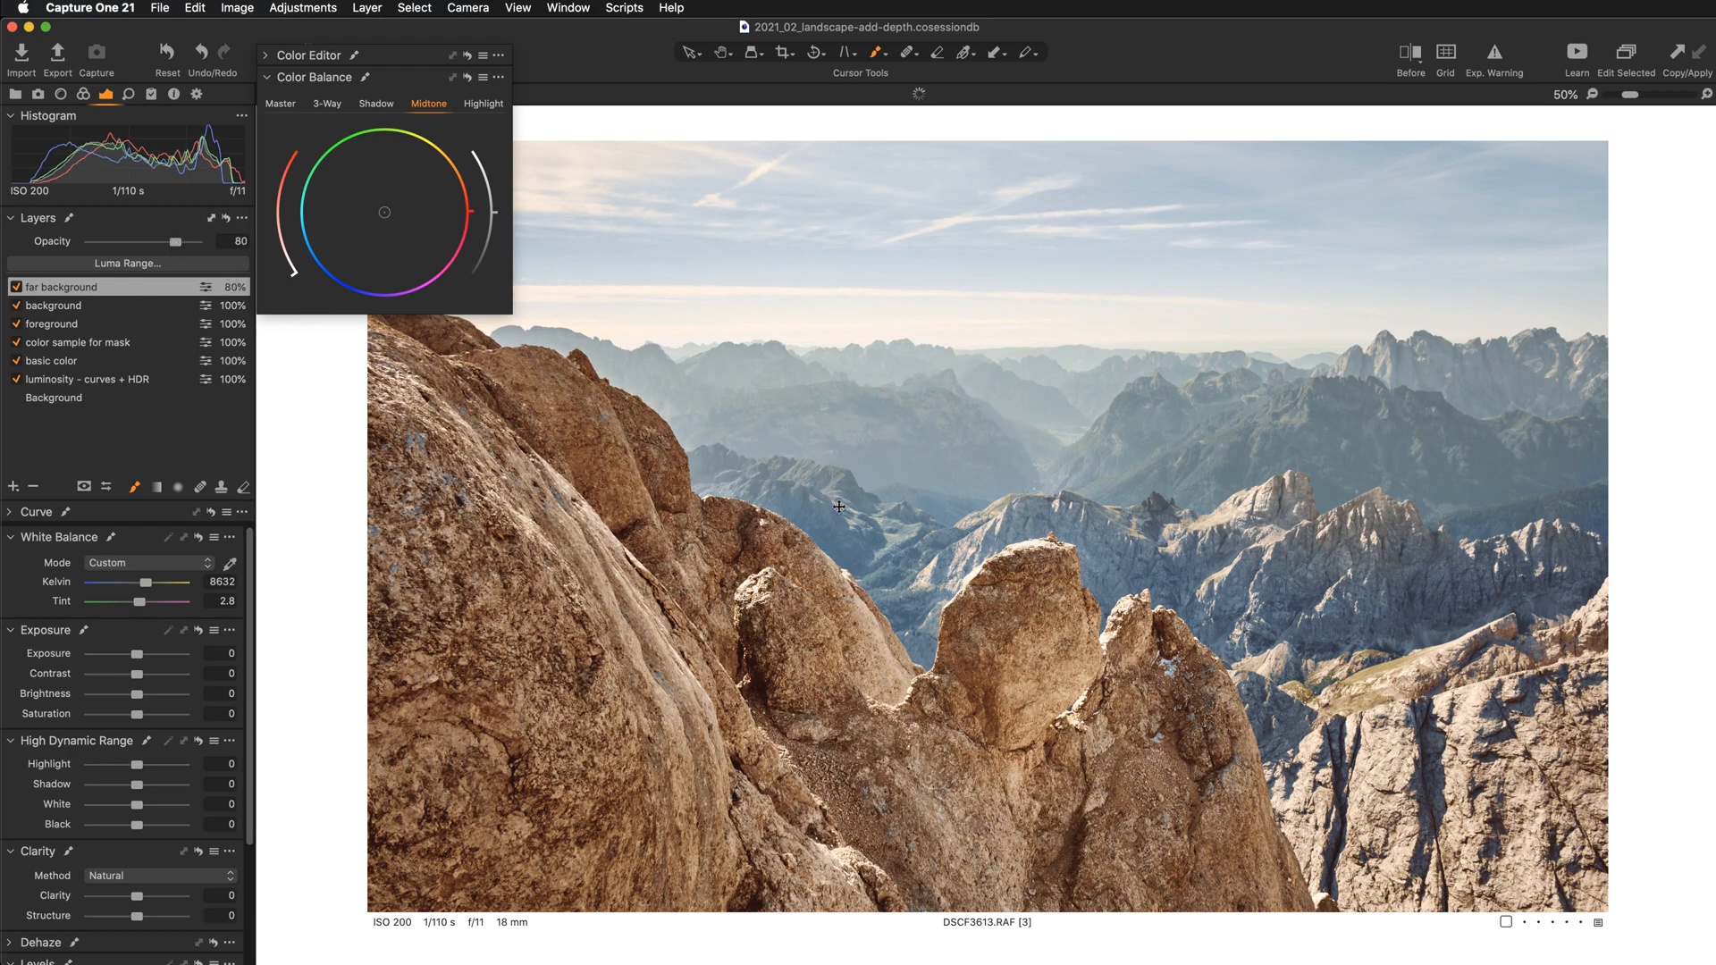
Step: Enlarge the eraser and softly remove the far background mask along the nearer gray ridge at 100% magnification
{"action": "key", "text": "super+equal"}
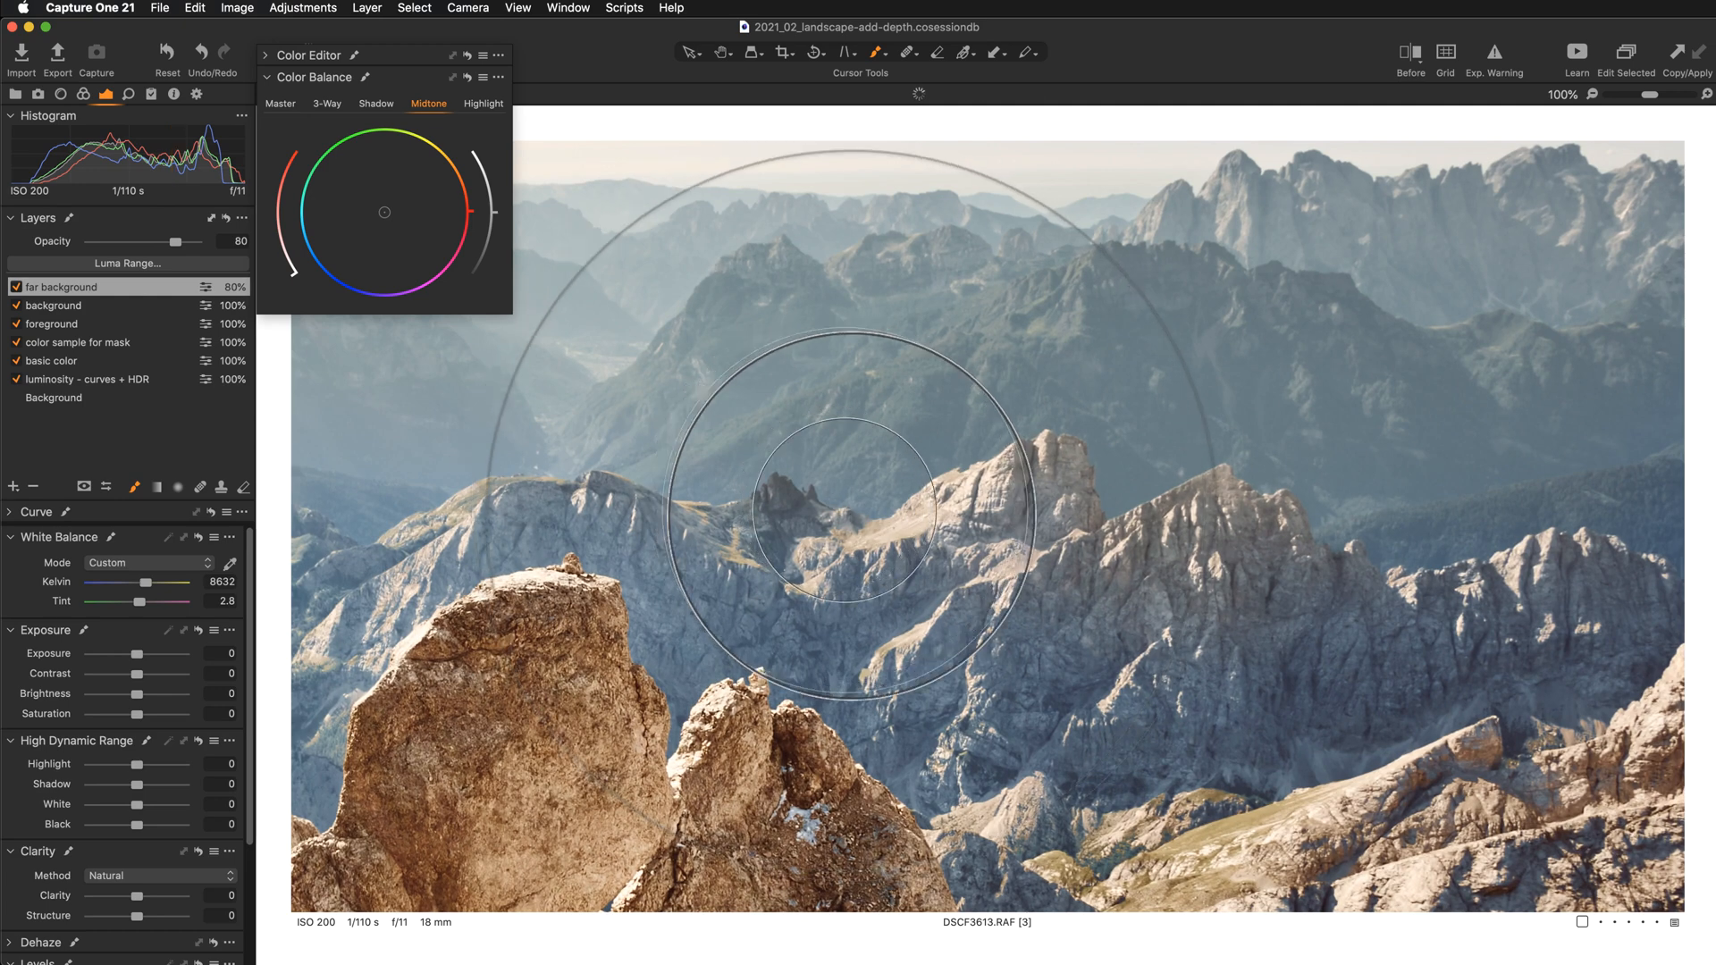
{"action": "key", "text": "e"}
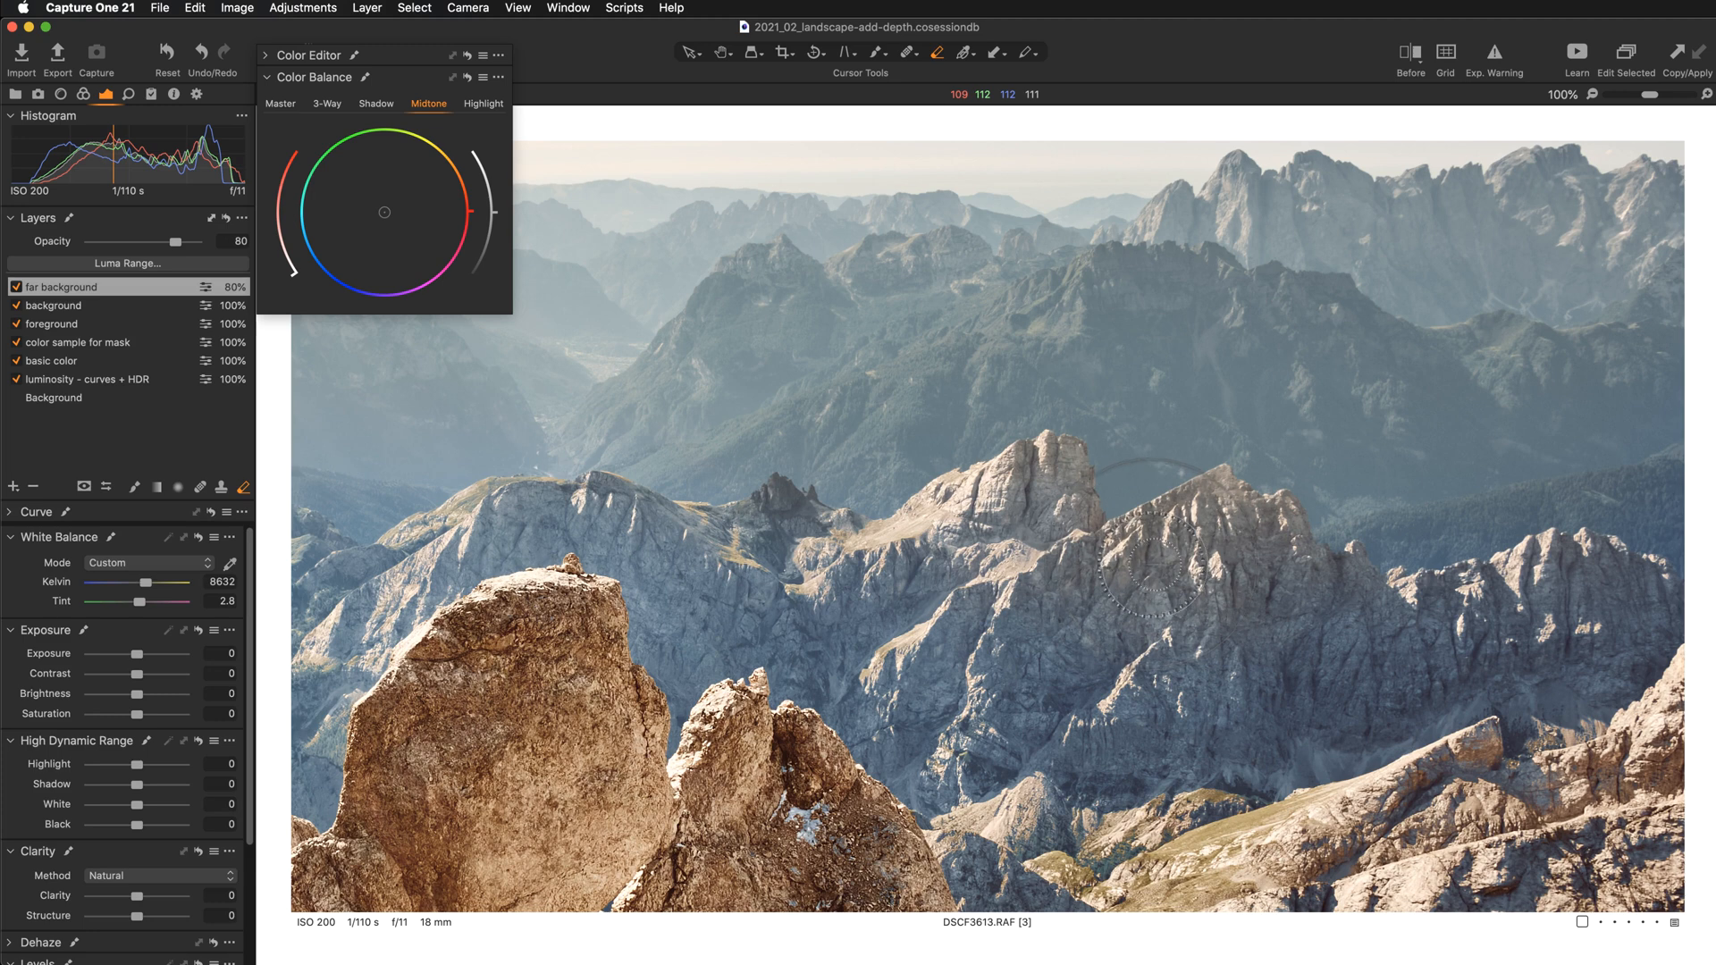
{"action": "key", "text": "]"}
{"action": "key", "text": "]"}
{"action": "key", "text": "]"}
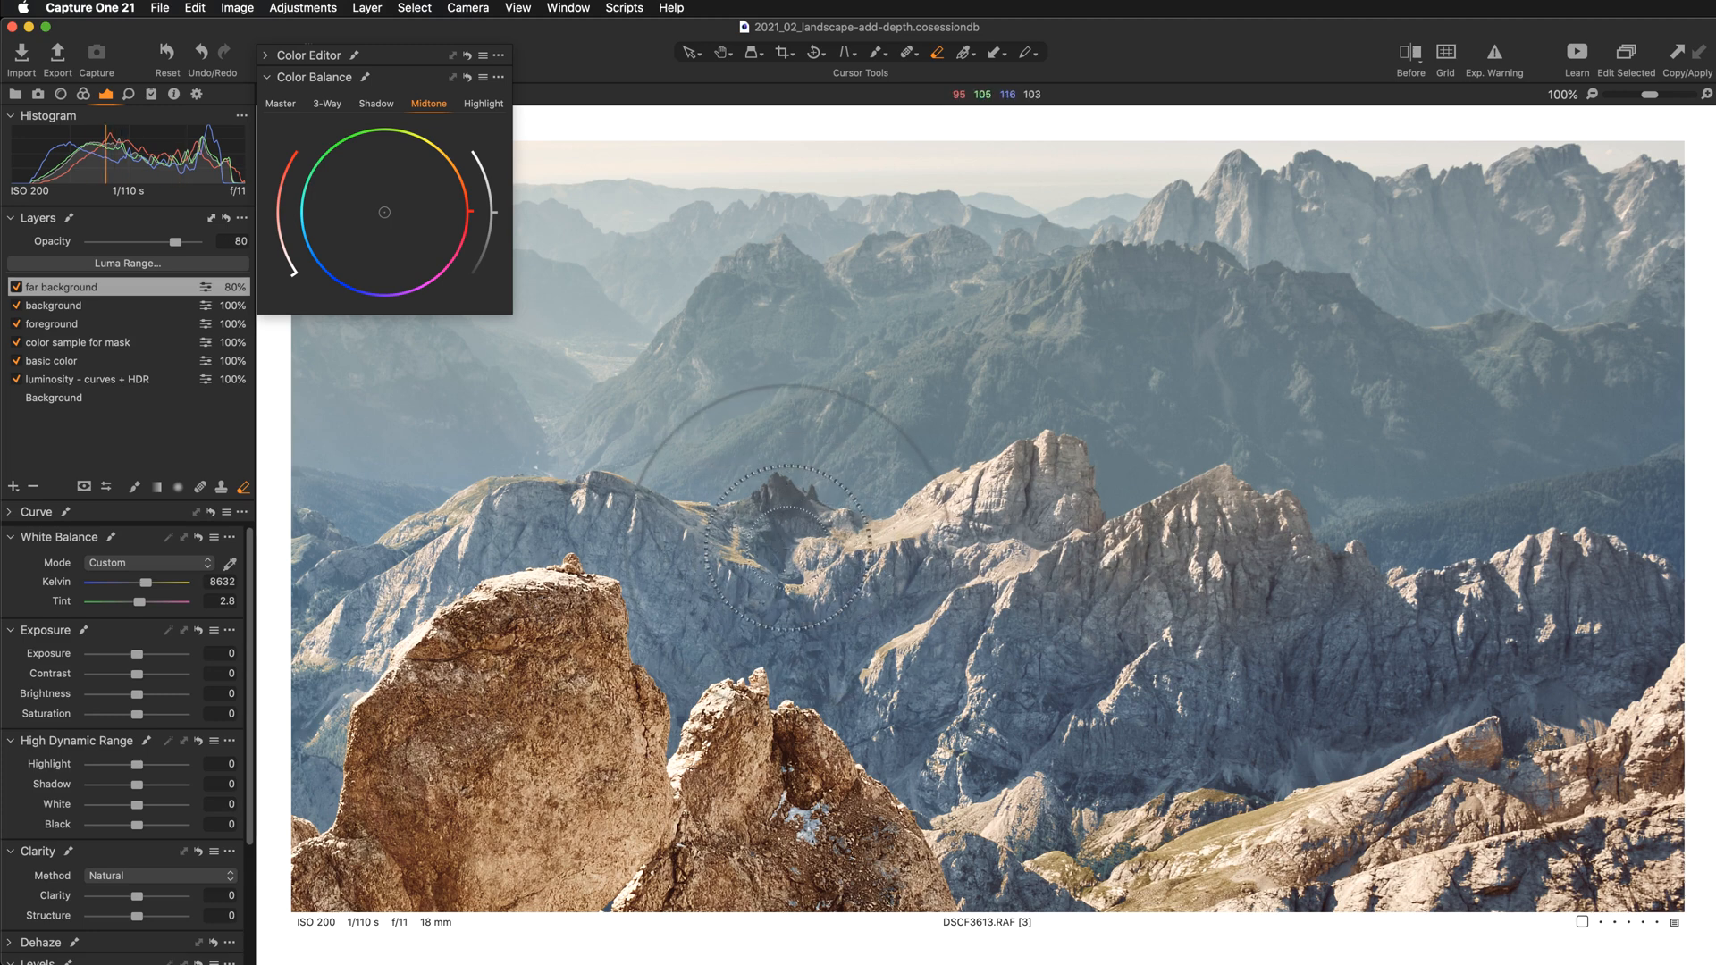
{"action": "mouse_move", "coordinate": [688, 517]}
{"action": "left_mouse_down"}
{"action": "mouse_move", "coordinate": [889, 499]}
{"action": "mouse_move", "coordinate": [1374, 570]}
{"action": "mouse_move", "coordinate": [1327, 567]}
{"action": "left_mouse_up"}
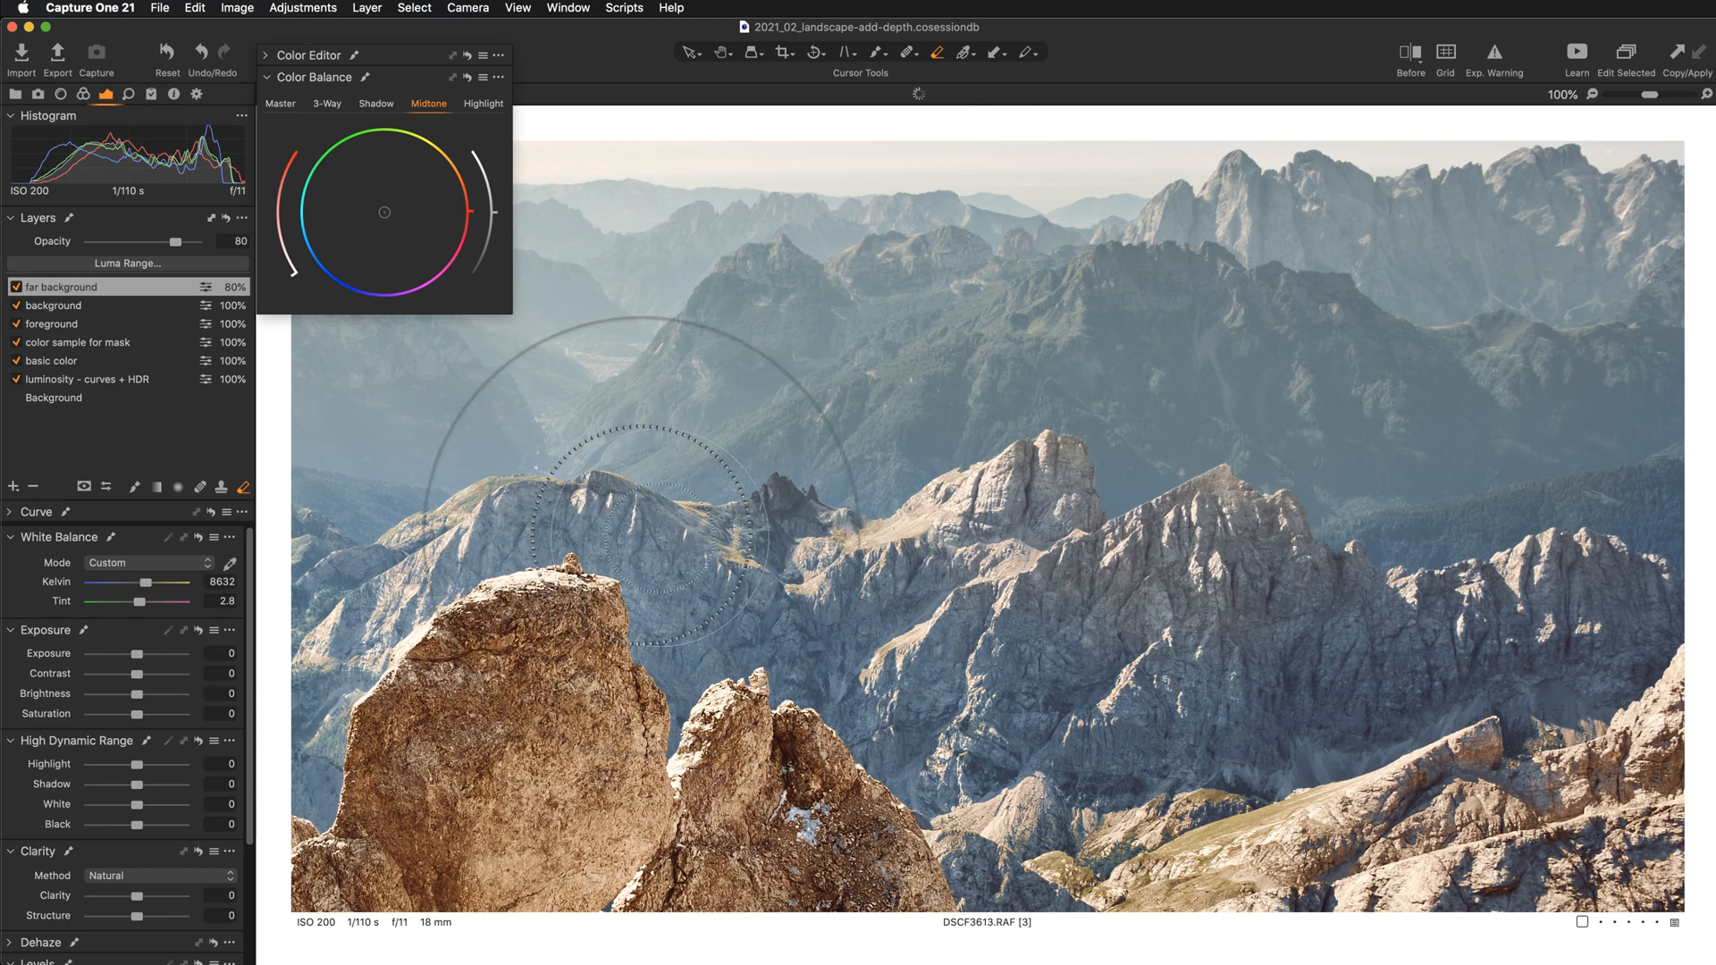
{"action": "mouse_move", "coordinate": [613, 498]}
{"action": "left_mouse_down"}
{"action": "mouse_move", "coordinate": [1626, 505]}
{"action": "mouse_move", "coordinate": [625, 618]}
{"action": "mouse_move", "coordinate": [1117, 613]}
{"action": "left_mouse_up"}
{"action": "key", "text": "["}
{"action": "key", "text": "super+minus"}
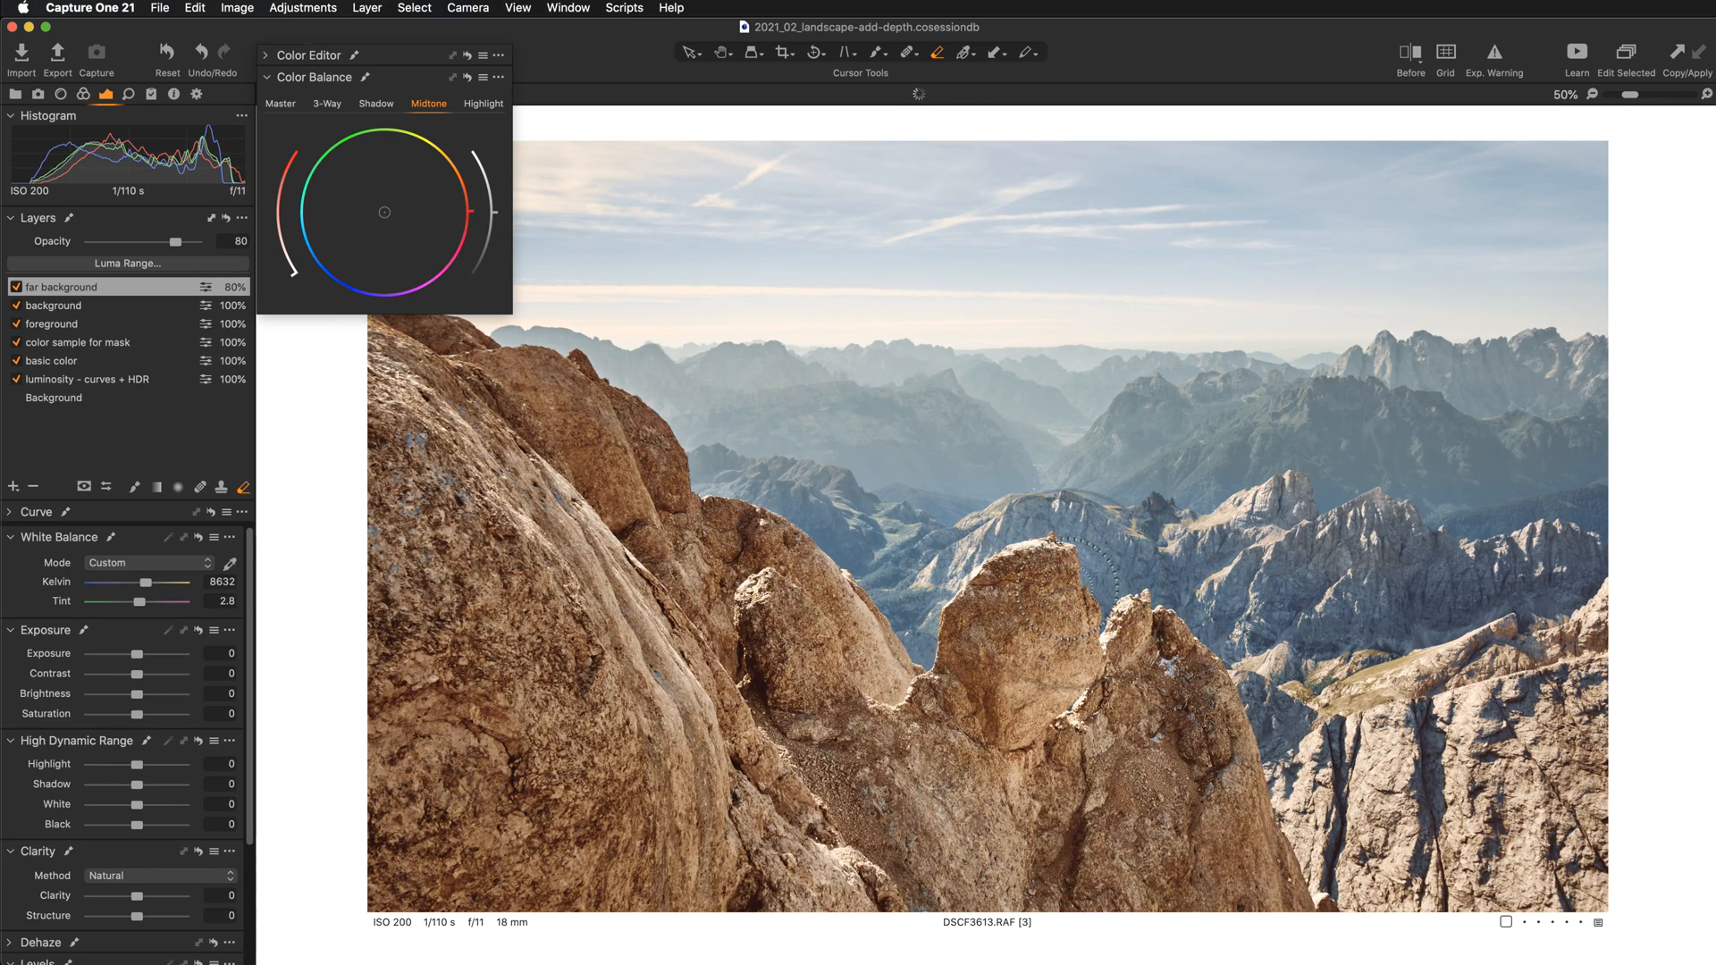
Step: Compare the photo with and without the far background layer, leaving the layer enabled
{"action": "left_click", "coordinate": [17, 288]}
{"action": "left_click", "coordinate": [17, 288]}
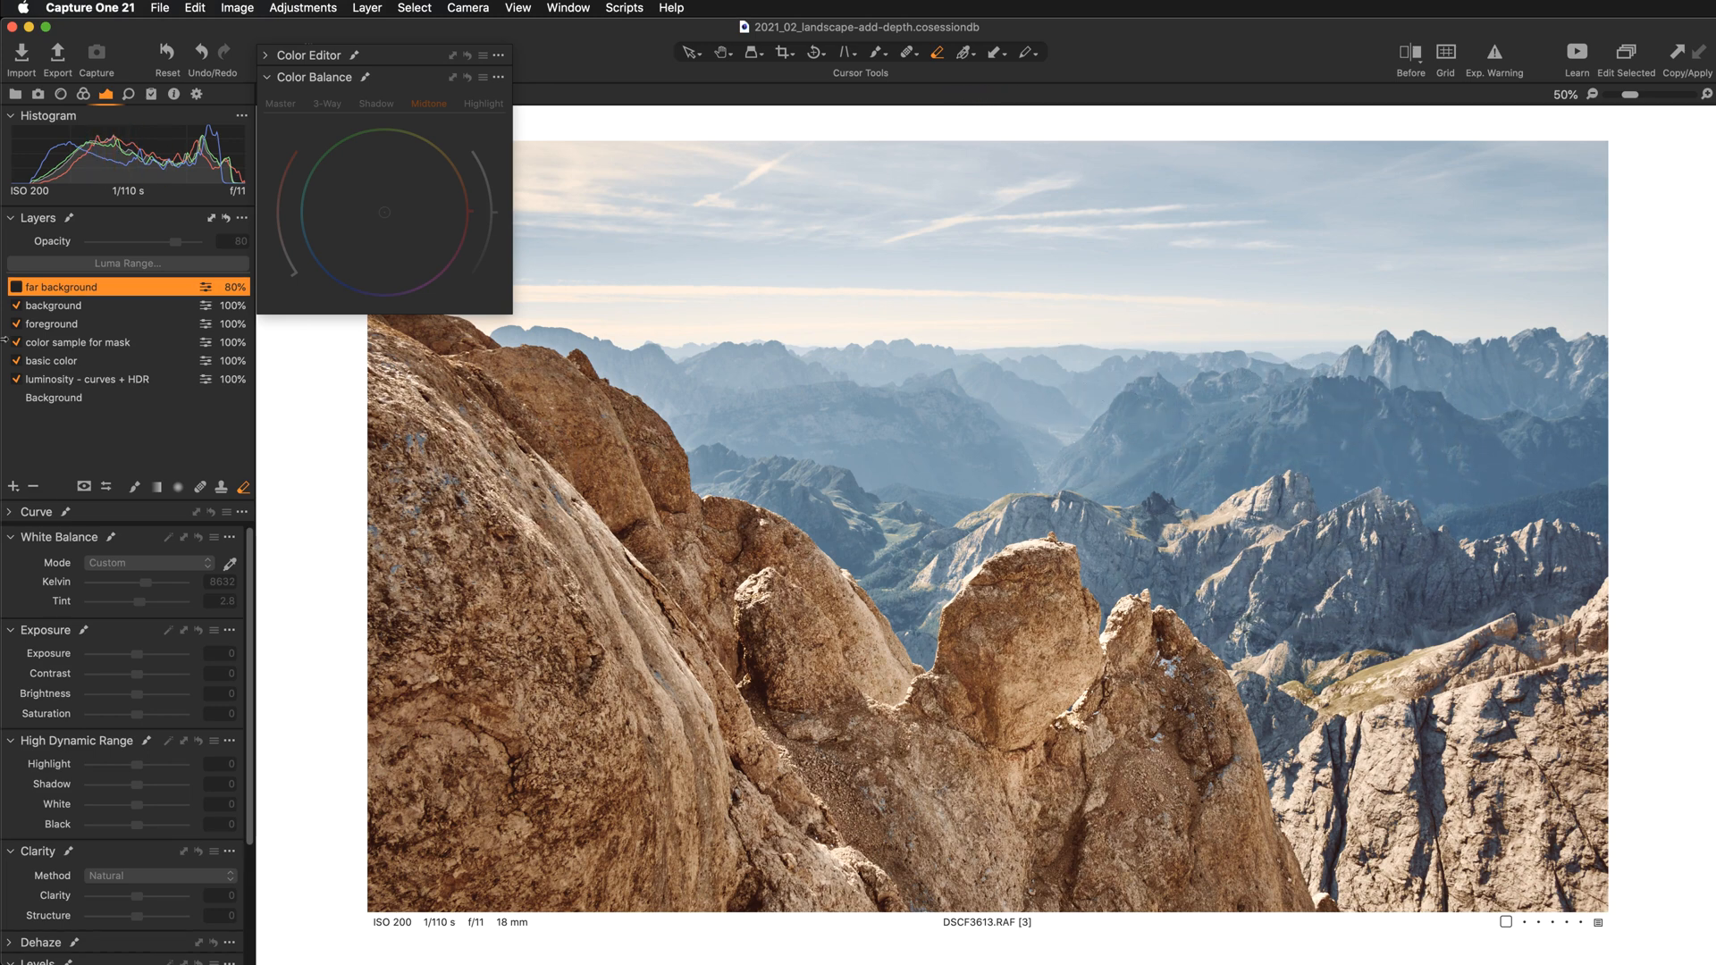
{"action": "left_click", "coordinate": [16, 287]}
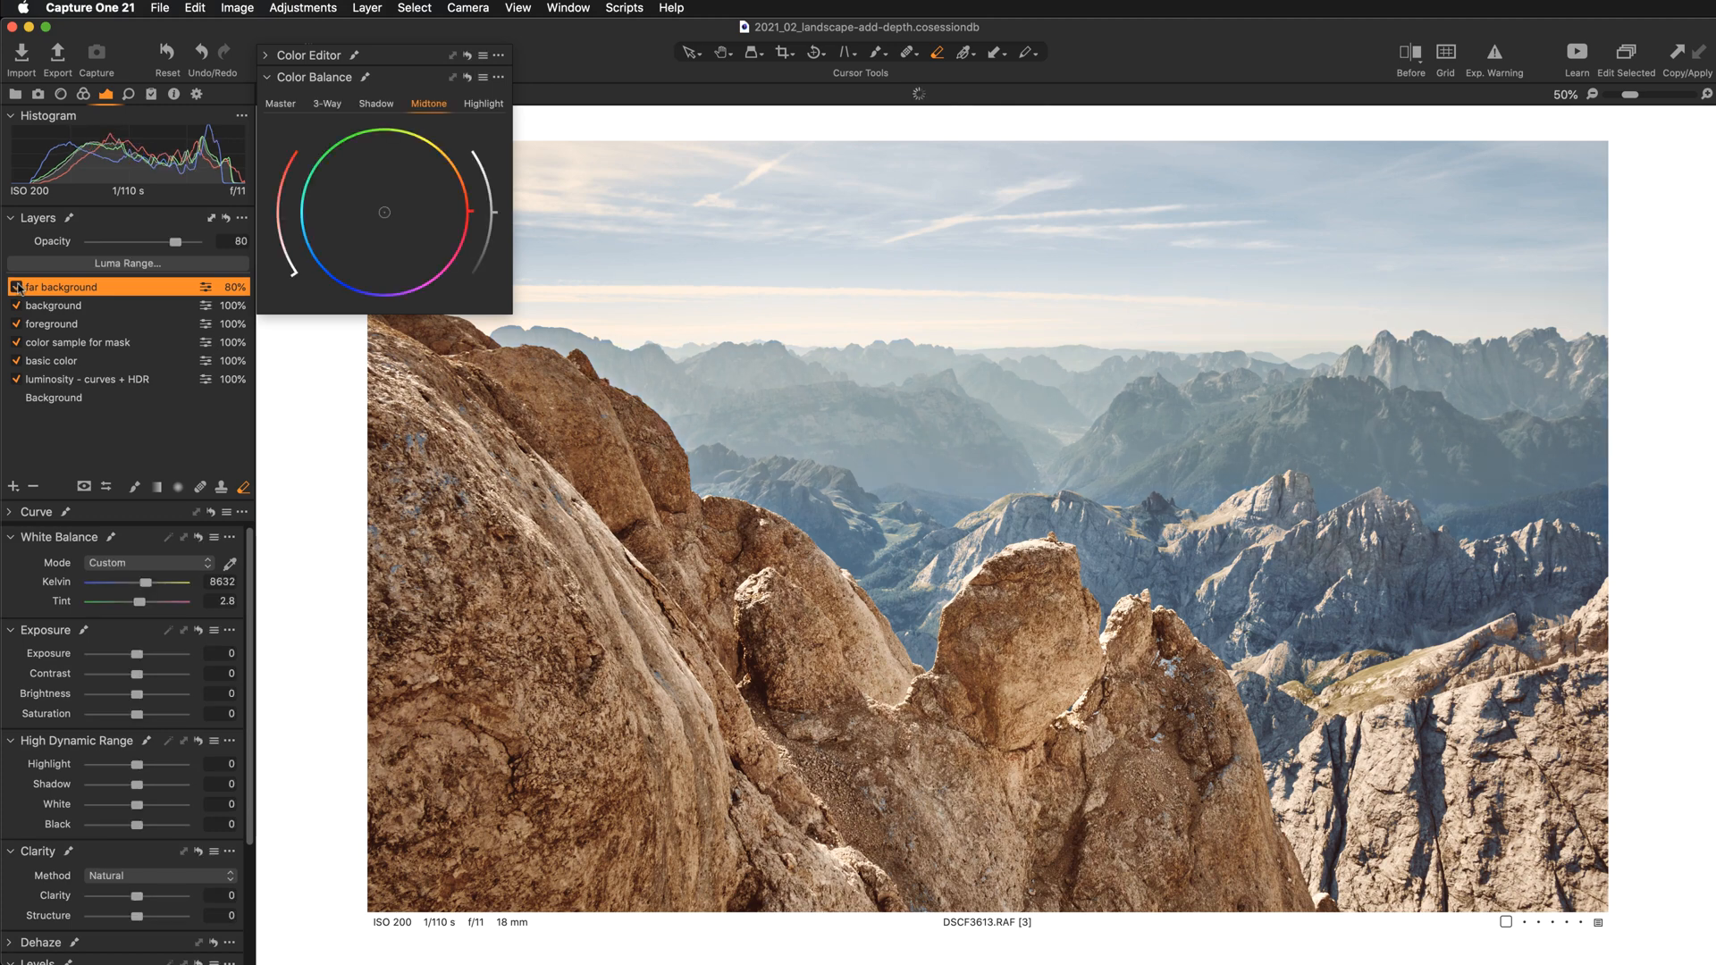
{"action": "left_click", "coordinate": [17, 286]}
{"action": "left_click", "coordinate": [17, 286]}
{"action": "left_click", "coordinate": [17, 287]}
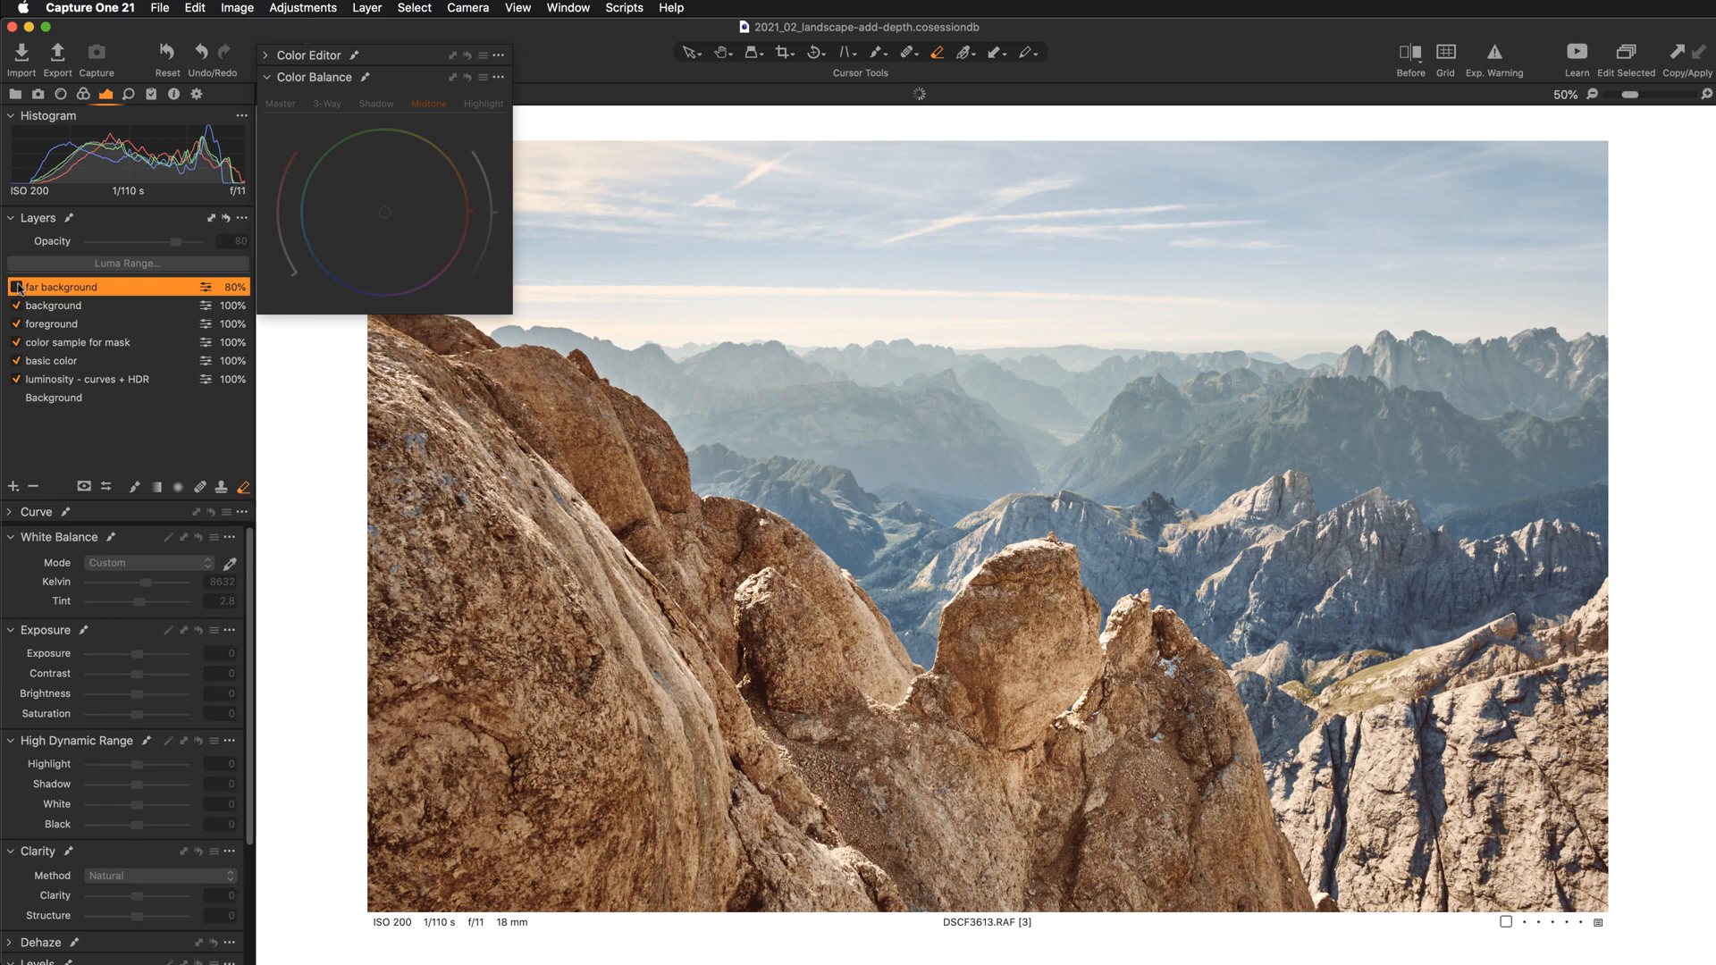
{"action": "left_click", "coordinate": [17, 287]}
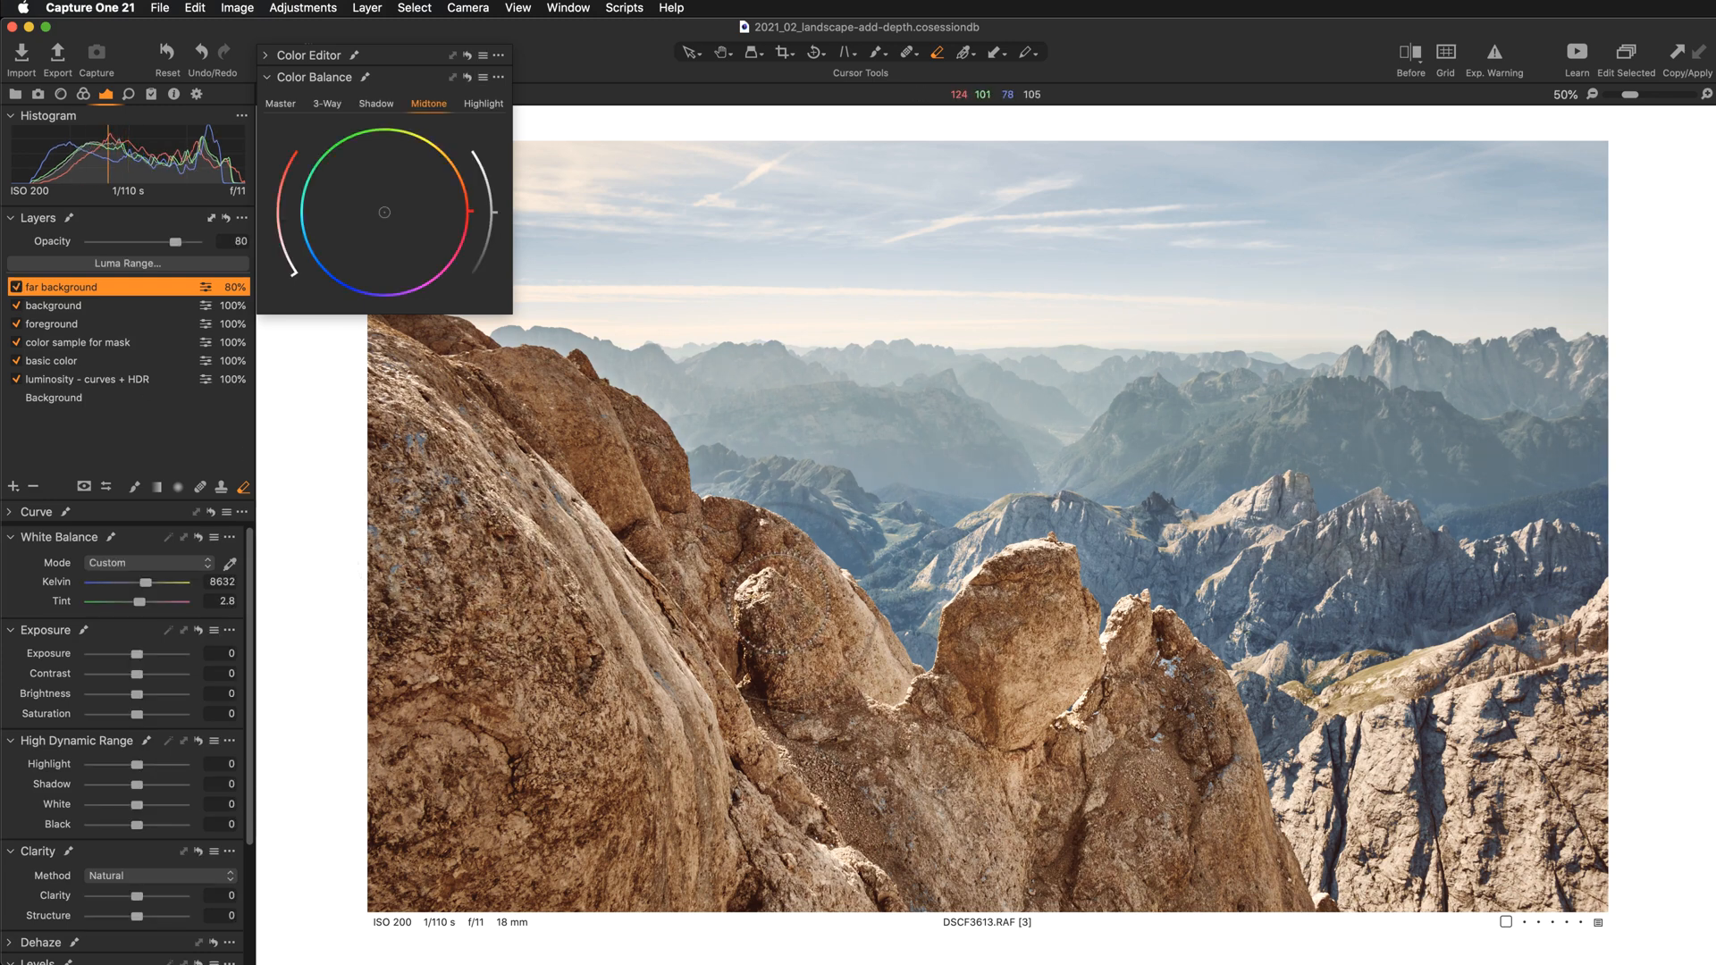
Step: Erase more far background mask along the nearer gray ridge and repaint a soft transition above its peaks with a larger brush
{"action": "mouse_move", "coordinate": [748, 495]}
{"action": "left_mouse_down"}
{"action": "mouse_move", "coordinate": [921, 531]}
{"action": "mouse_move", "coordinate": [708, 477]}
{"action": "mouse_move", "coordinate": [1320, 554]}
{"action": "mouse_move", "coordinate": [1127, 550]}
{"action": "mouse_move", "coordinate": [1048, 532]}
{"action": "mouse_move", "coordinate": [1009, 497]}
{"action": "mouse_move", "coordinate": [1011, 512]}
{"action": "mouse_move", "coordinate": [1198, 540]}
{"action": "mouse_move", "coordinate": [1310, 504]}
{"action": "mouse_move", "coordinate": [1425, 549]}
{"action": "left_mouse_up"}
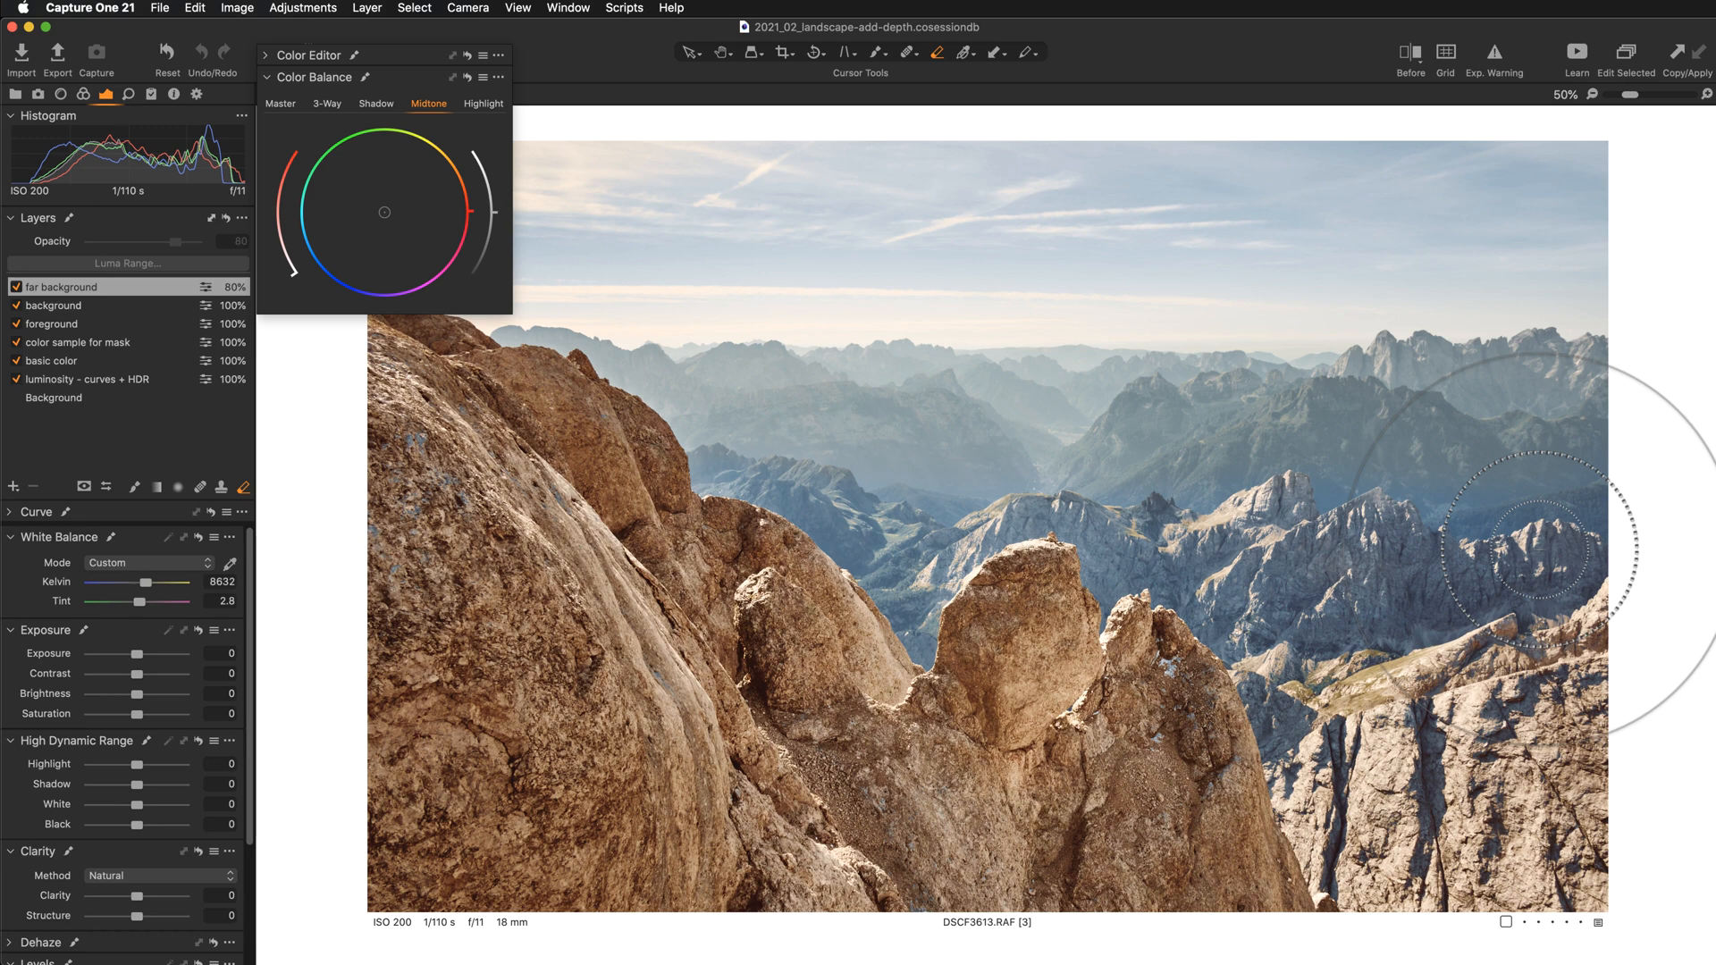
{"action": "left_click_drag", "start_coordinate": [1540, 549], "coordinate": [1540, 550]}
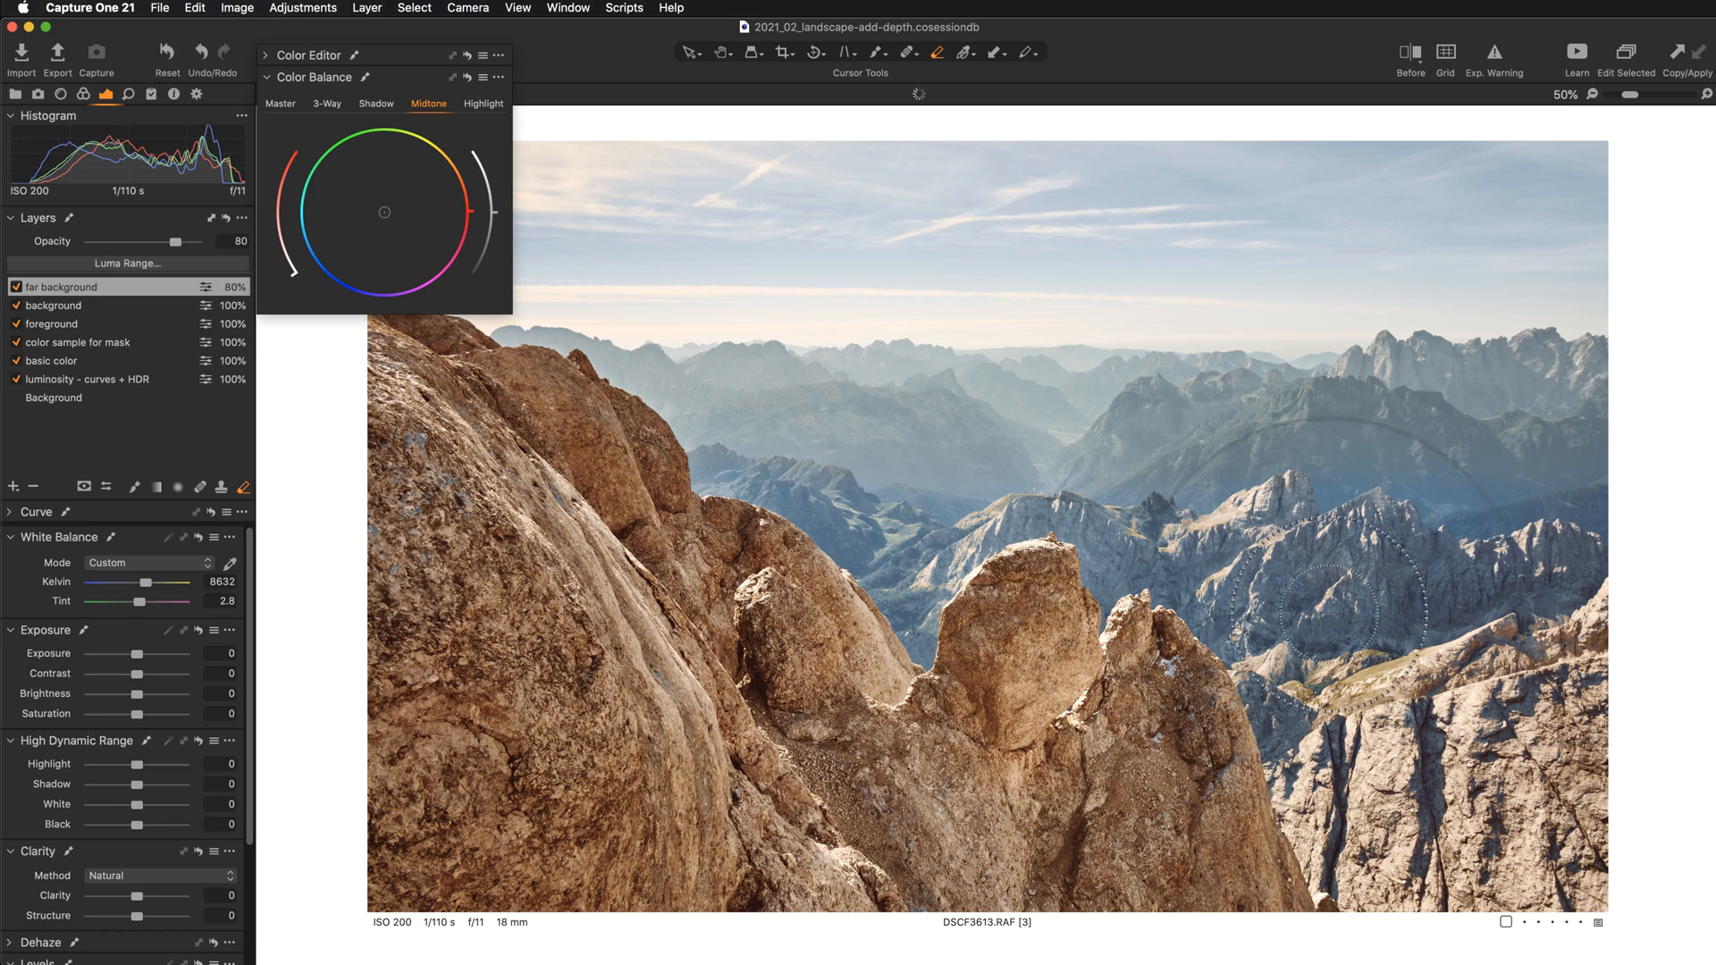
{"action": "key", "text": "b"}
{"action": "key", "text": "]"}
{"action": "key", "text": "]"}
{"action": "key", "text": "]"}
{"action": "key", "text": "]"}
{"action": "key", "text": "]"}
{"action": "key", "text": "]"}
{"action": "key", "text": "]"}
{"action": "key", "text": "]"}
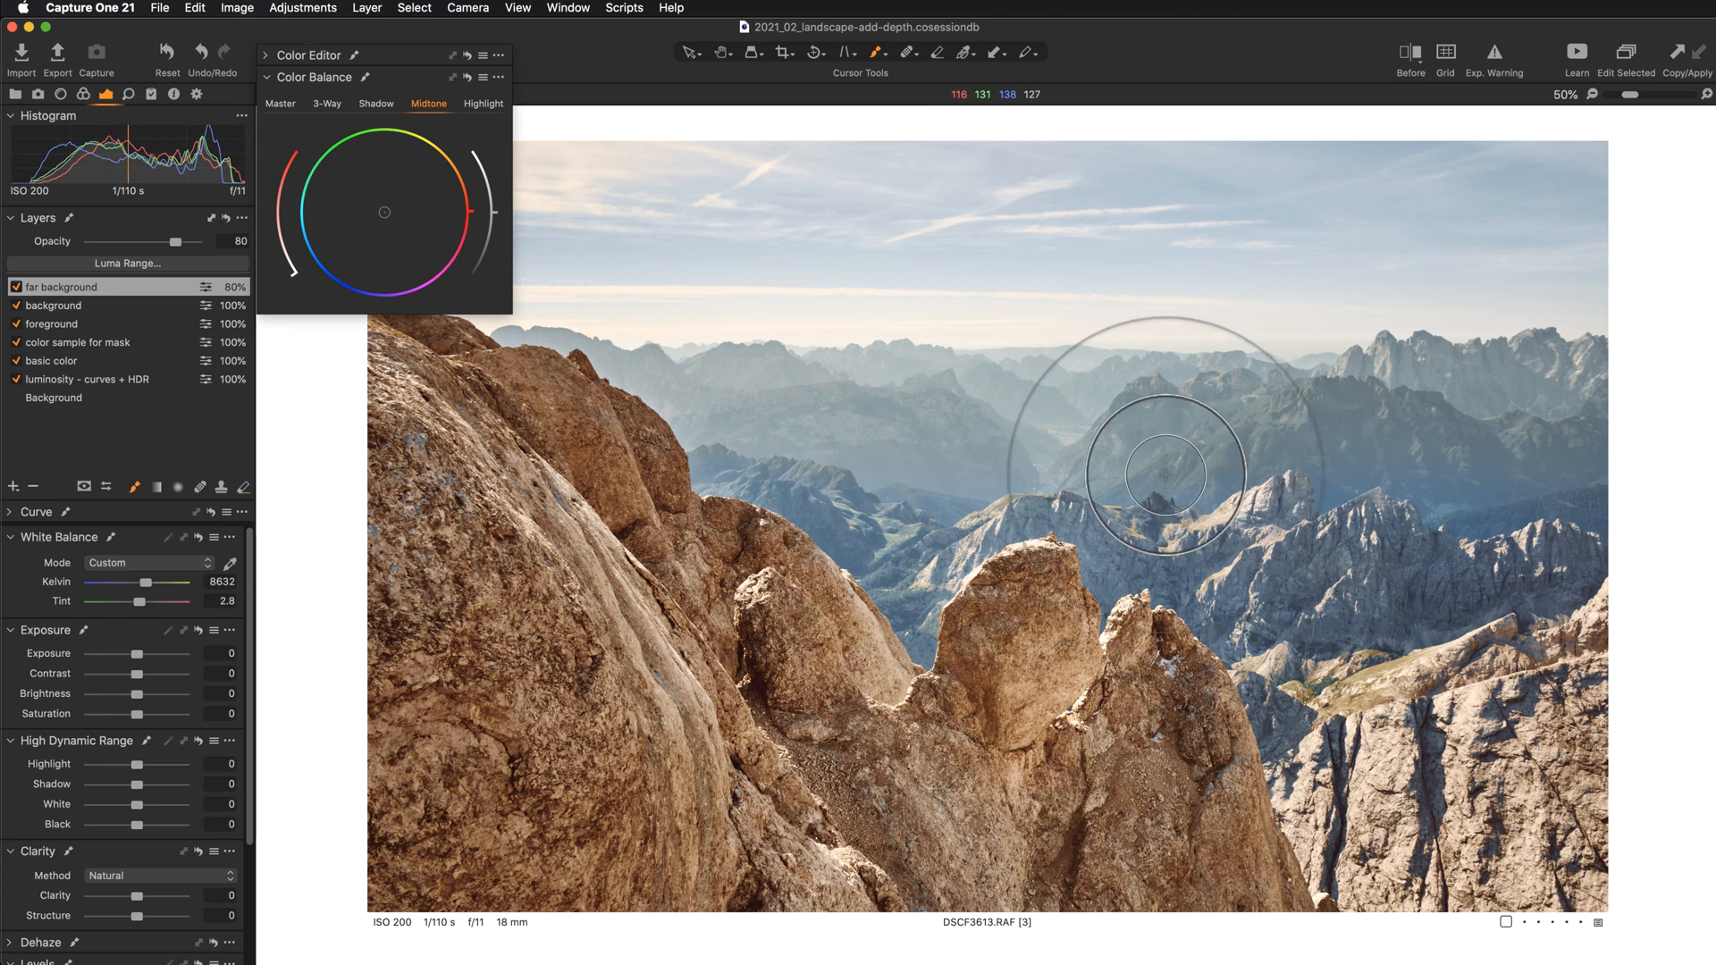
{"action": "mouse_move", "coordinate": [1310, 476]}
{"action": "left_mouse_down"}
{"action": "mouse_move", "coordinate": [1345, 480]}
{"action": "mouse_move", "coordinate": [1447, 481]}
{"action": "mouse_move", "coordinate": [1447, 503]}
{"action": "mouse_move", "coordinate": [1563, 461]}
{"action": "left_mouse_up"}
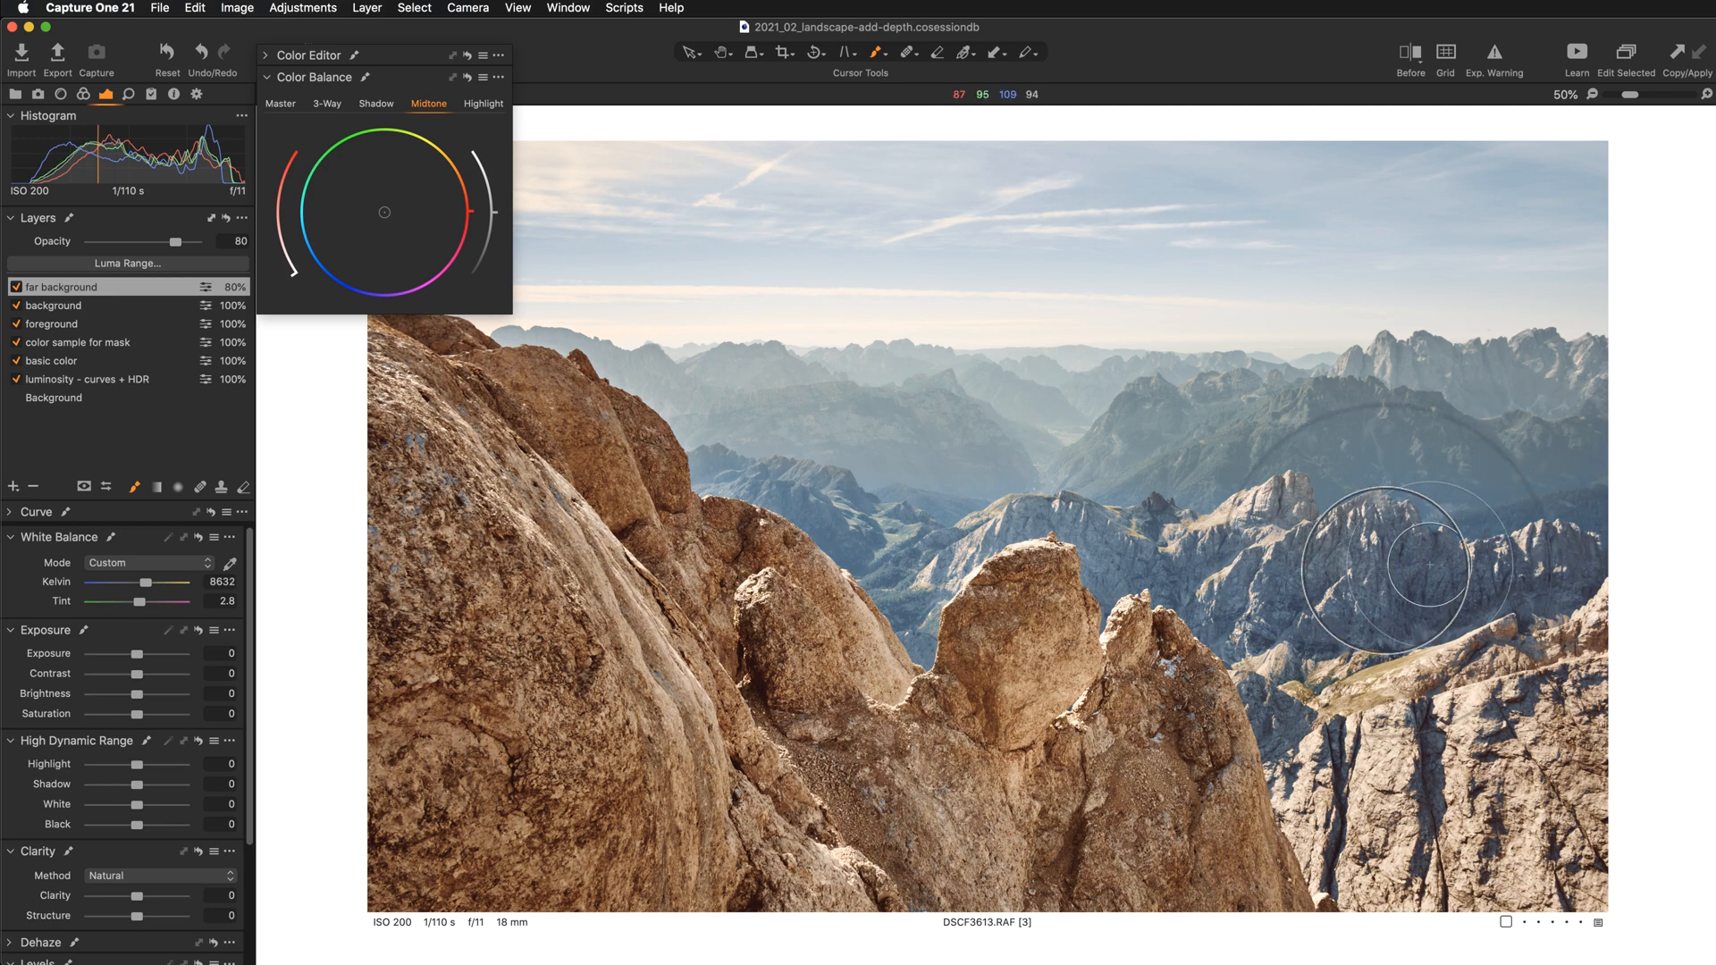
{"action": "scroll", "coordinate": [1135, 597], "scroll_direction": "down", "scroll_amount": 1}
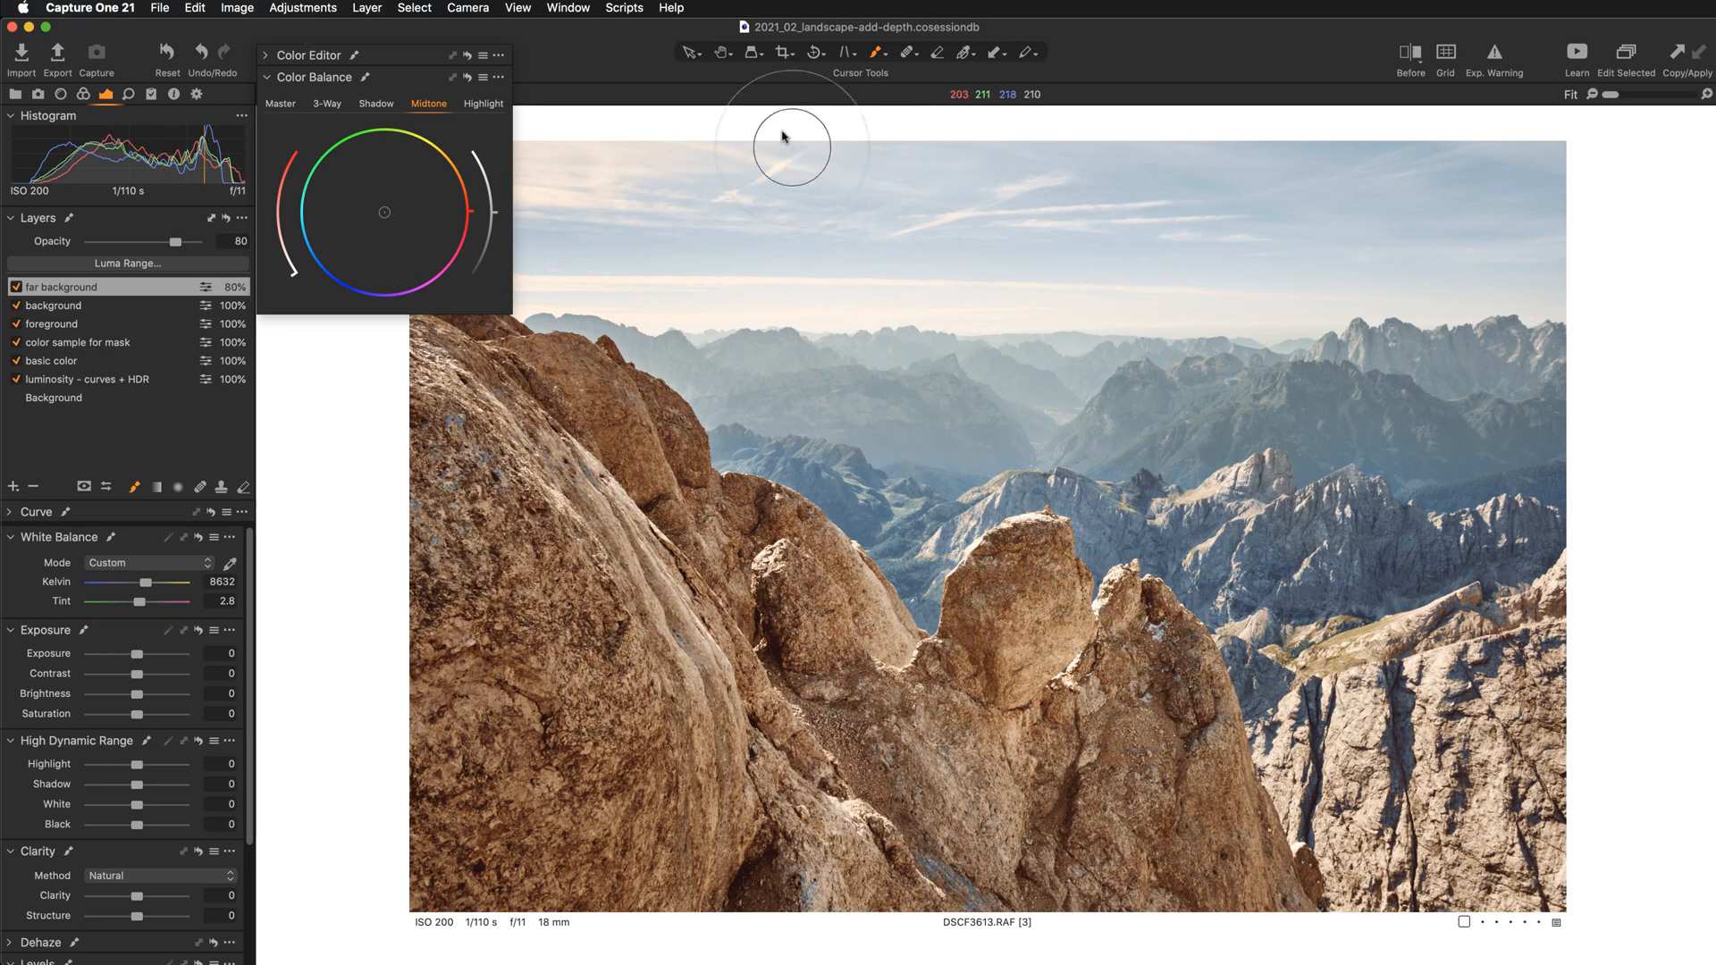
Step: Add a new layer named "background curves" and activate the linear gradient mask tool for it
{"action": "key", "text": "v"}
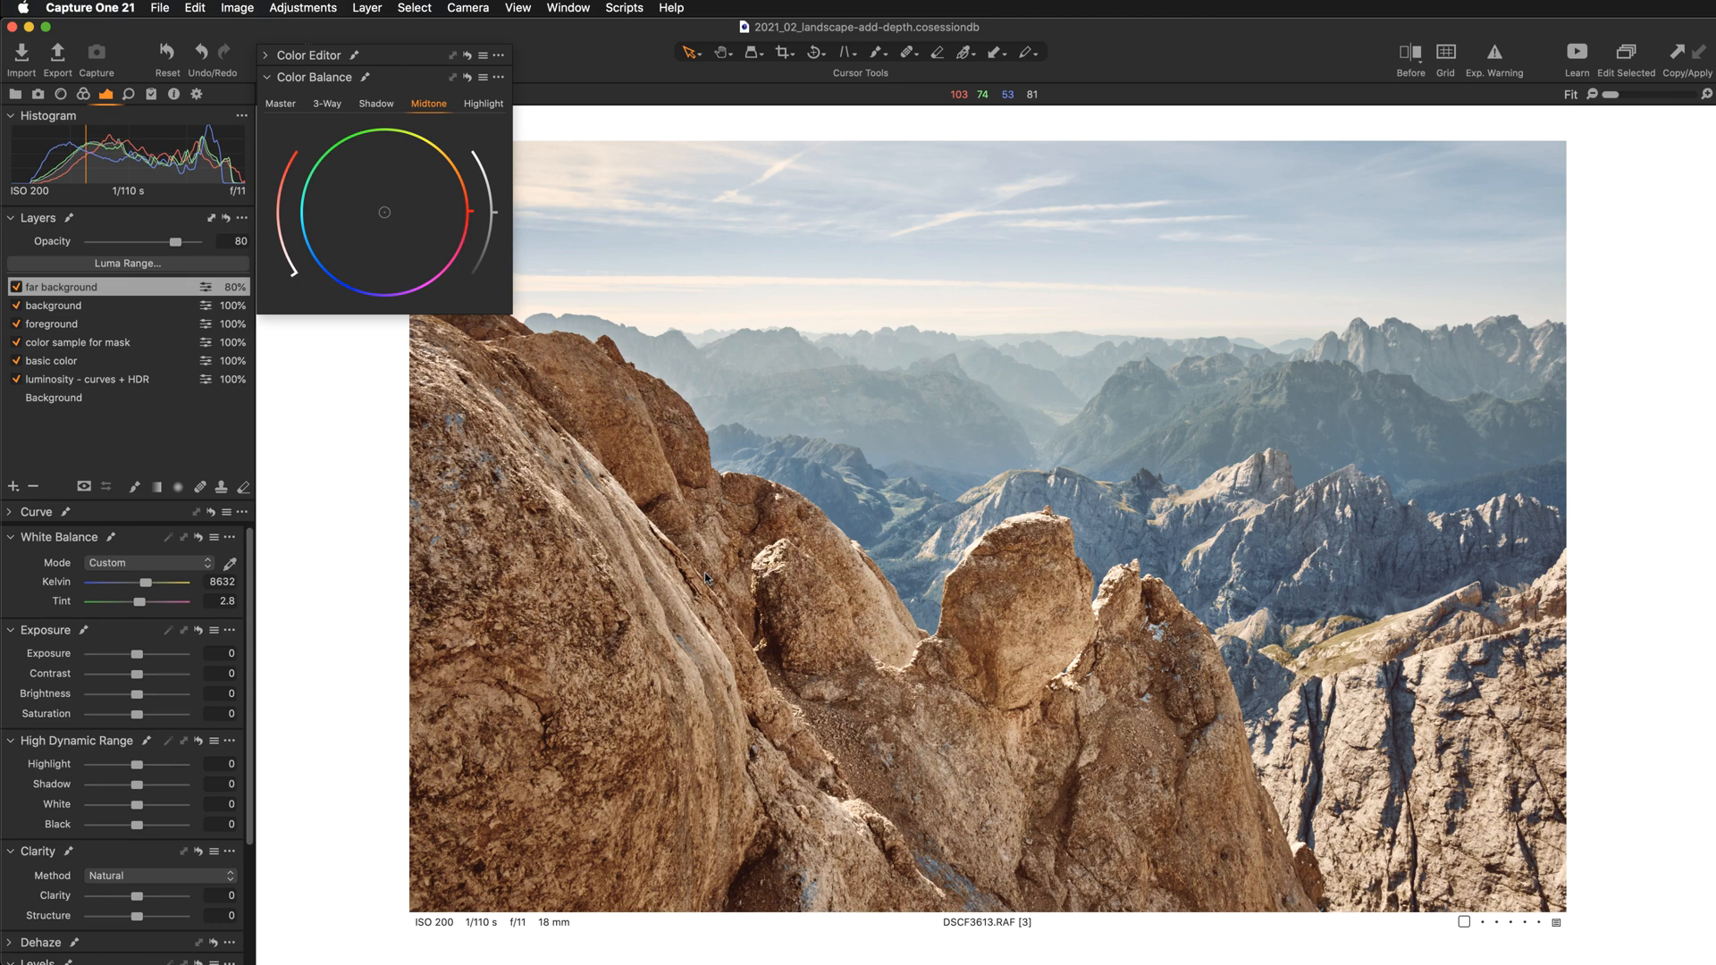
{"action": "left_click", "coordinate": [14, 486]}
{"action": "left_click", "coordinate": [38, 508]}
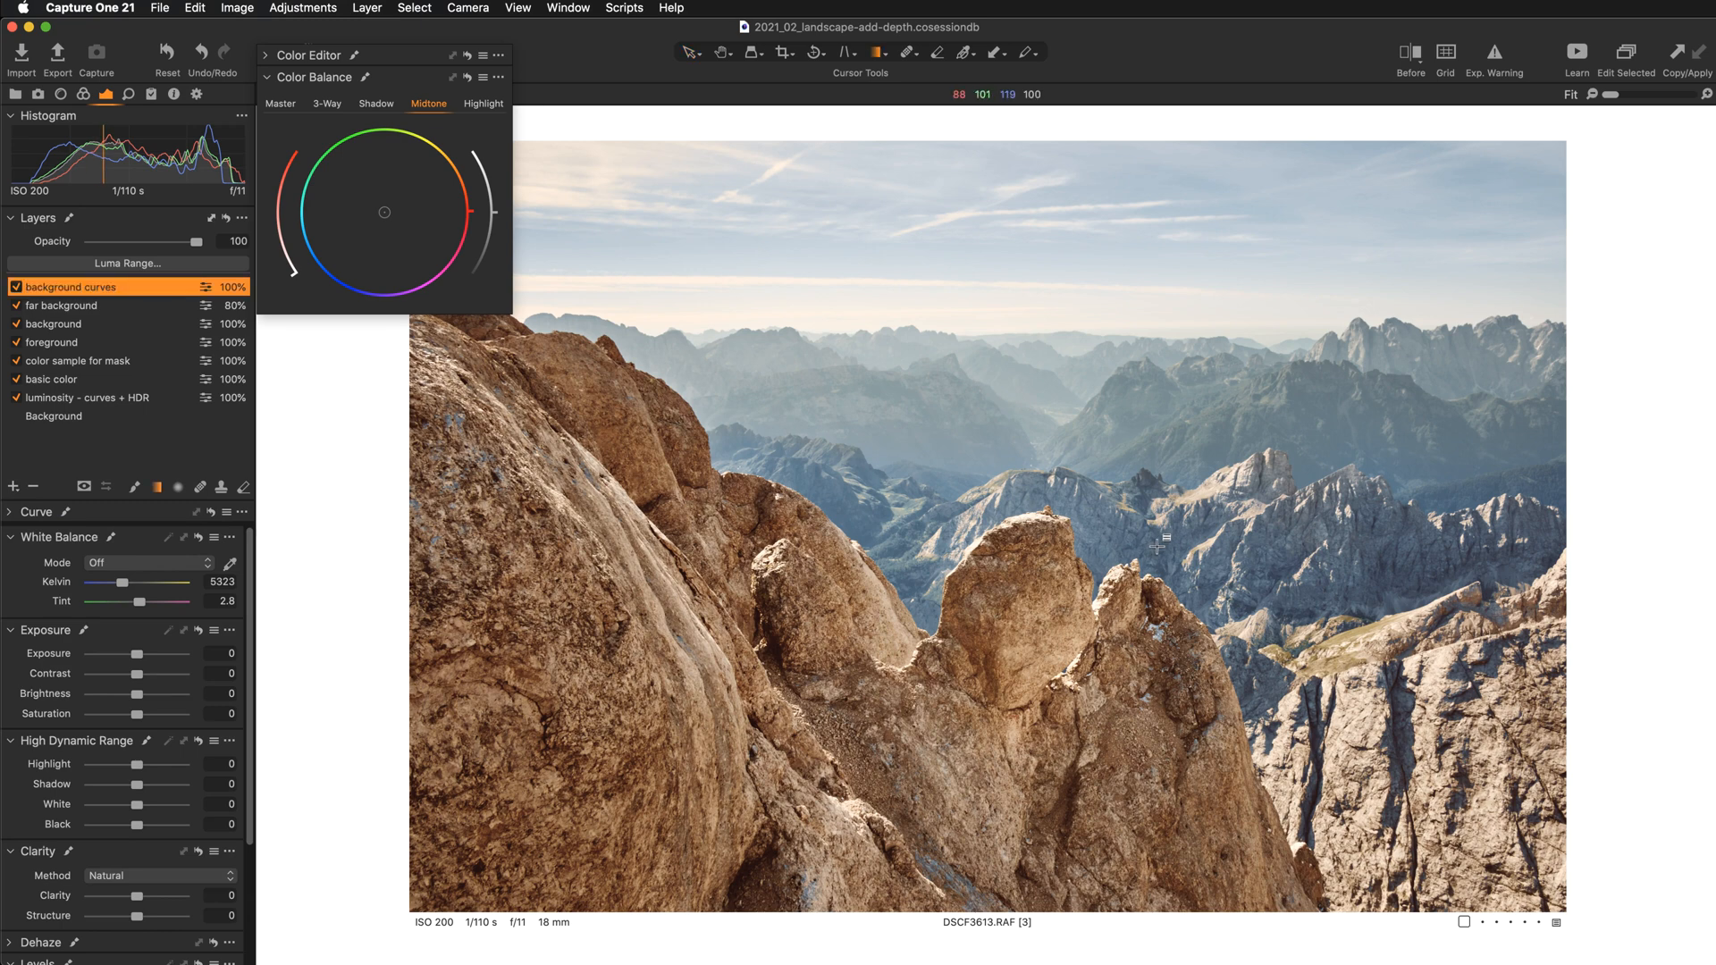
{"action": "key", "text": "i"}
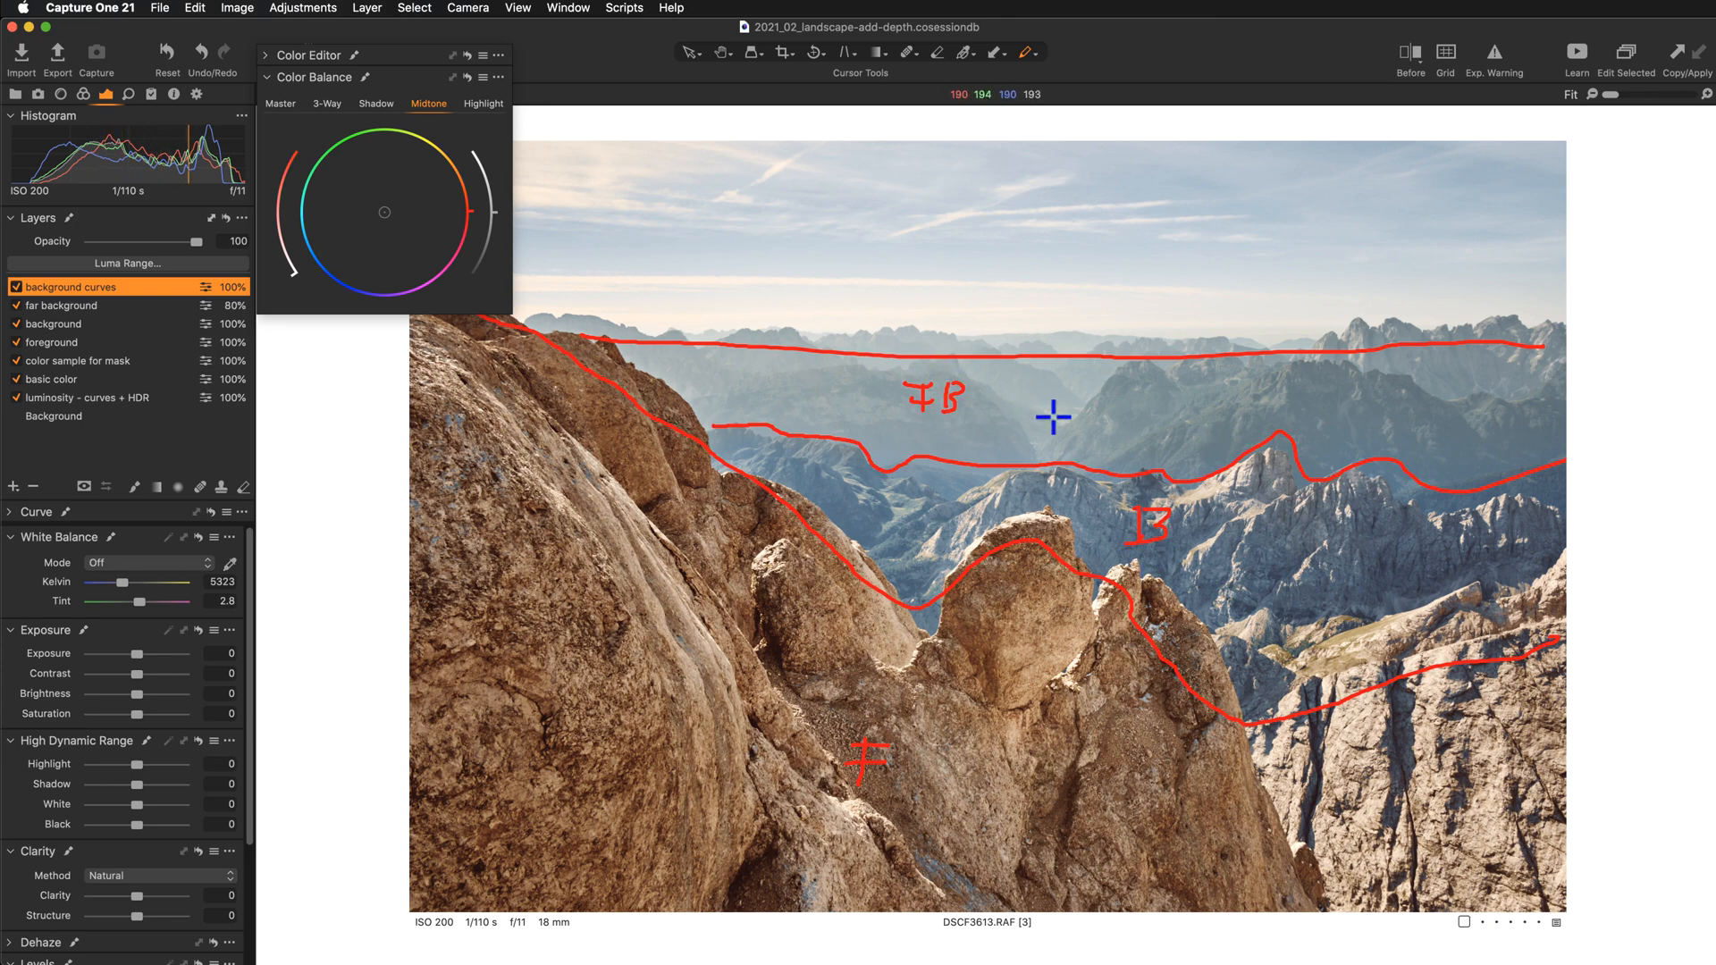
{"action": "key", "text": "g"}
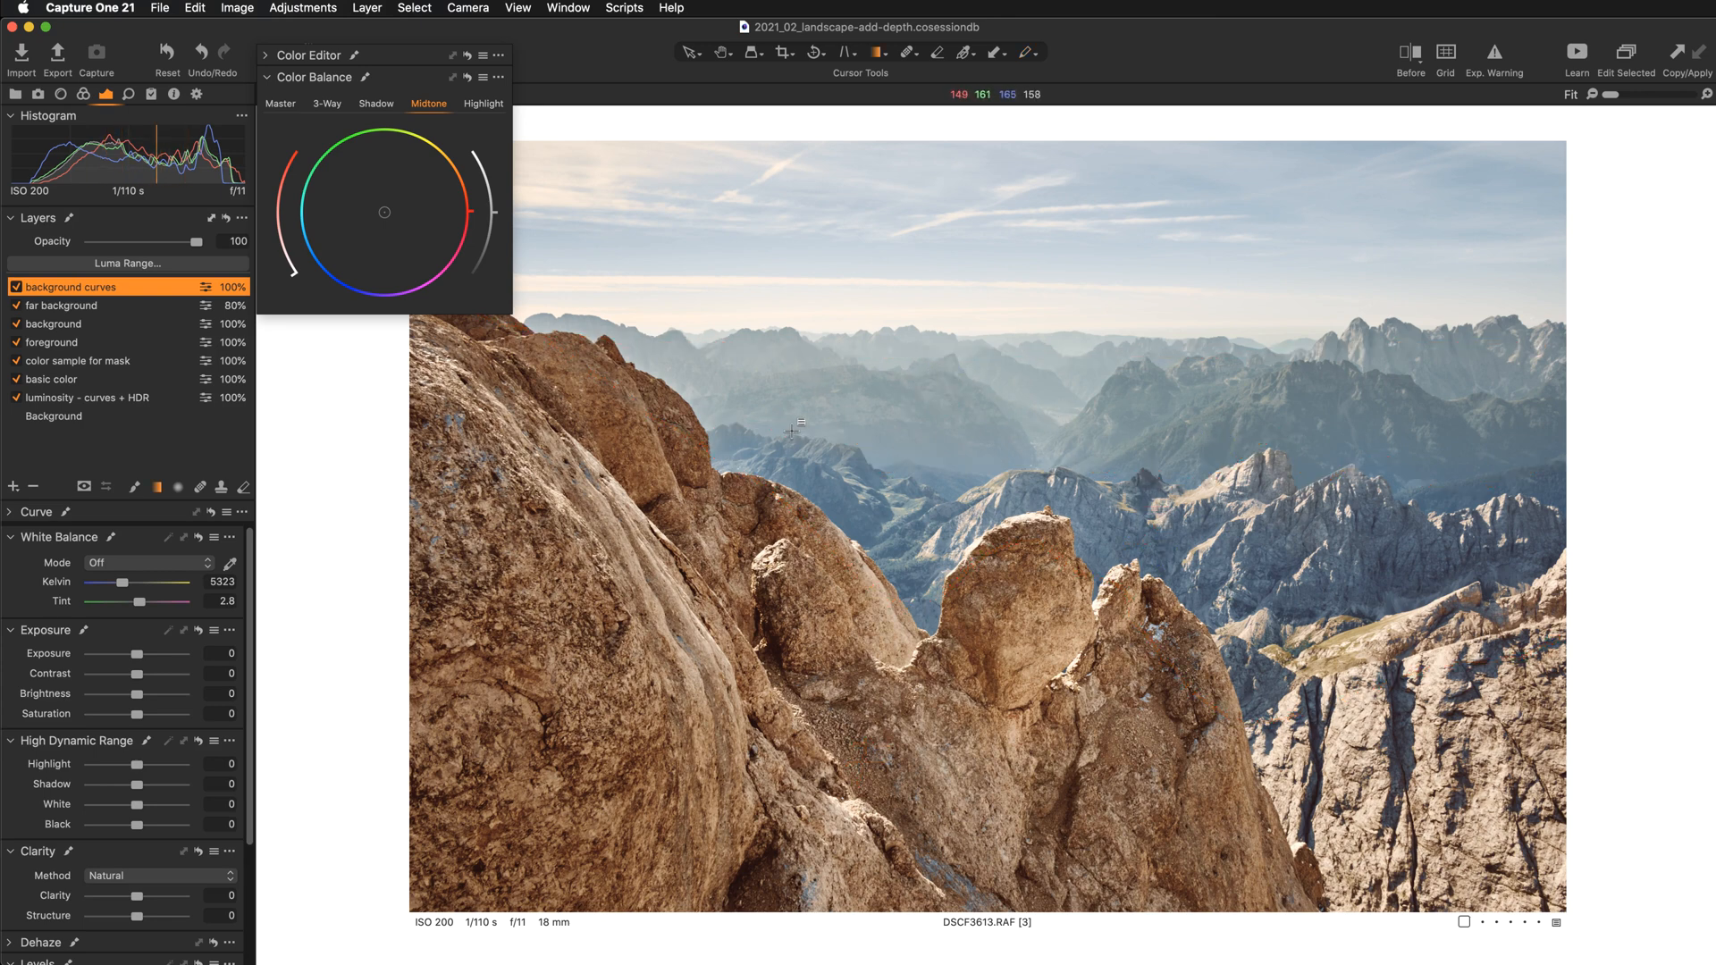
Step: Clear the background curves layer's mask and copy the background layer's mask into it, then hide the mask overlay
{"action": "left_click", "coordinate": [60, 308]}
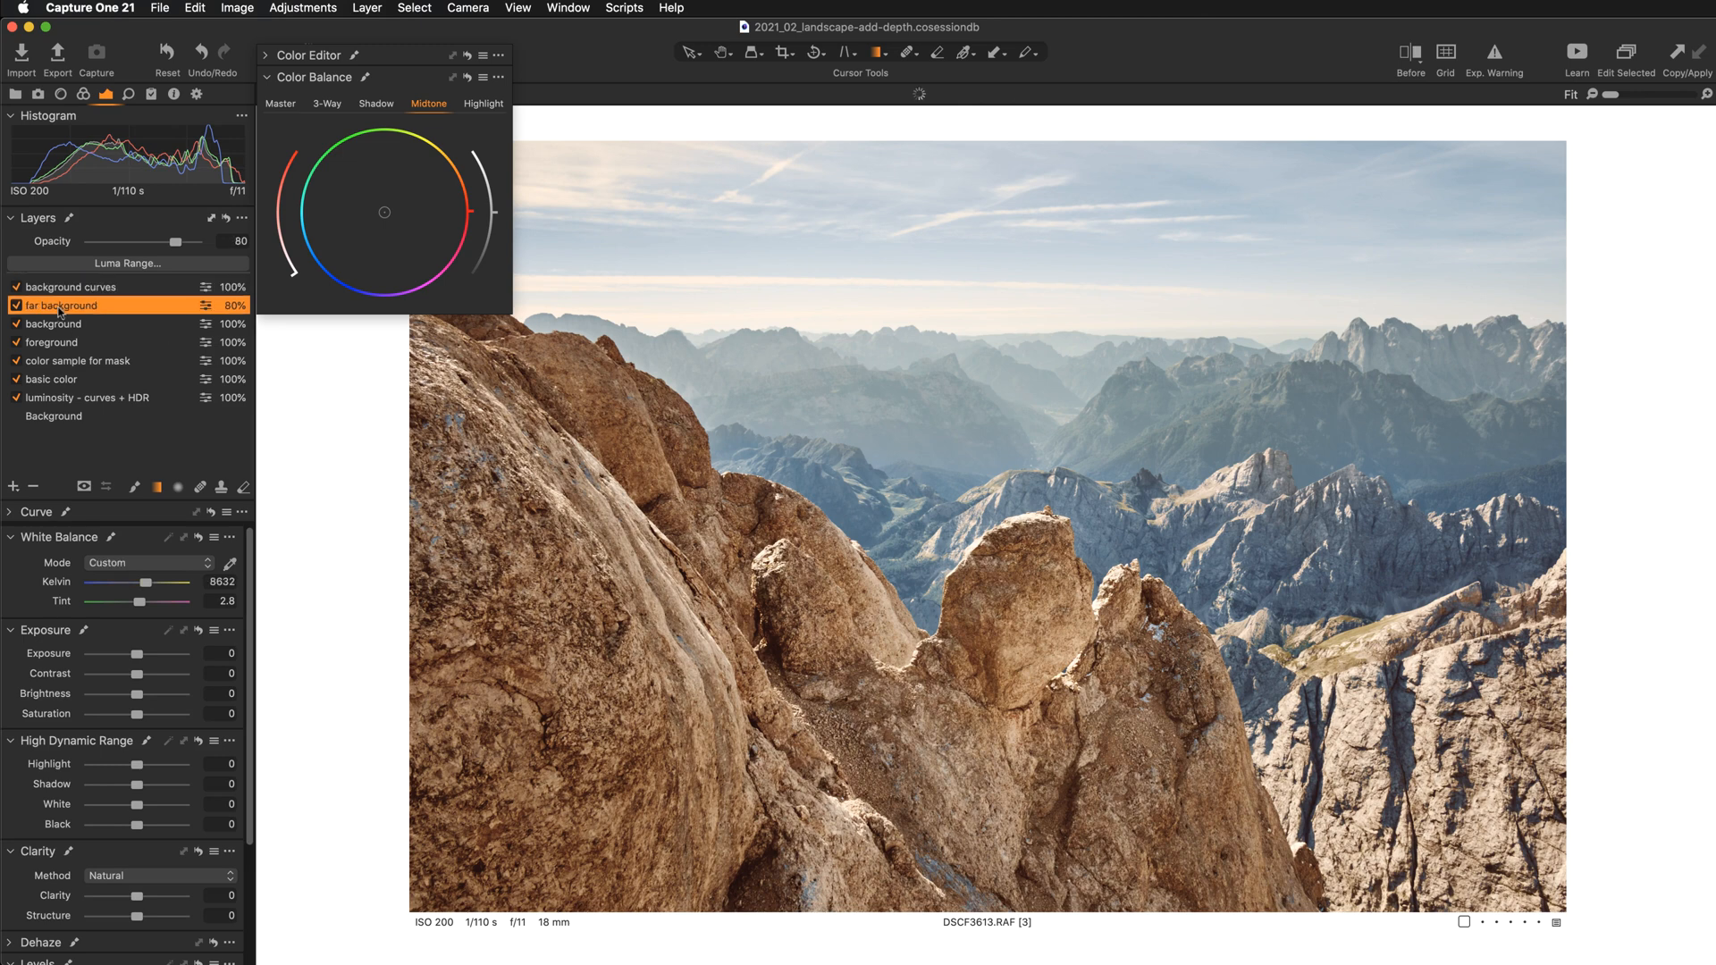
{"action": "left_click", "coordinate": [65, 328]}
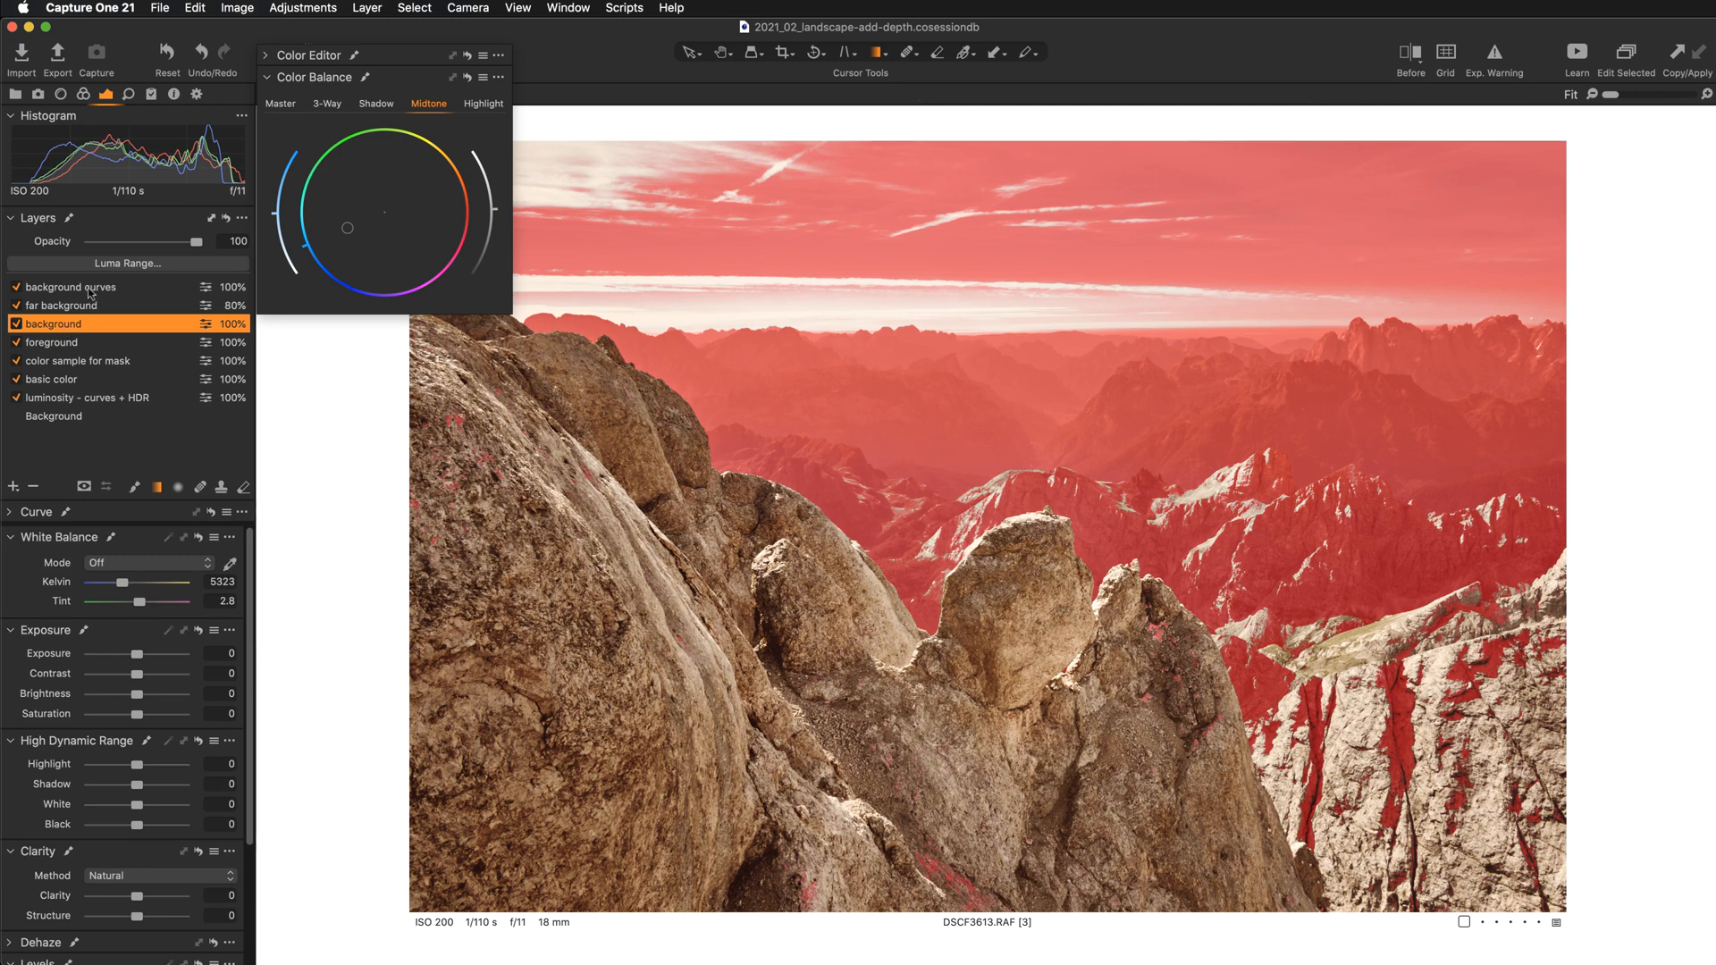
{"action": "left_click", "coordinate": [95, 293]}
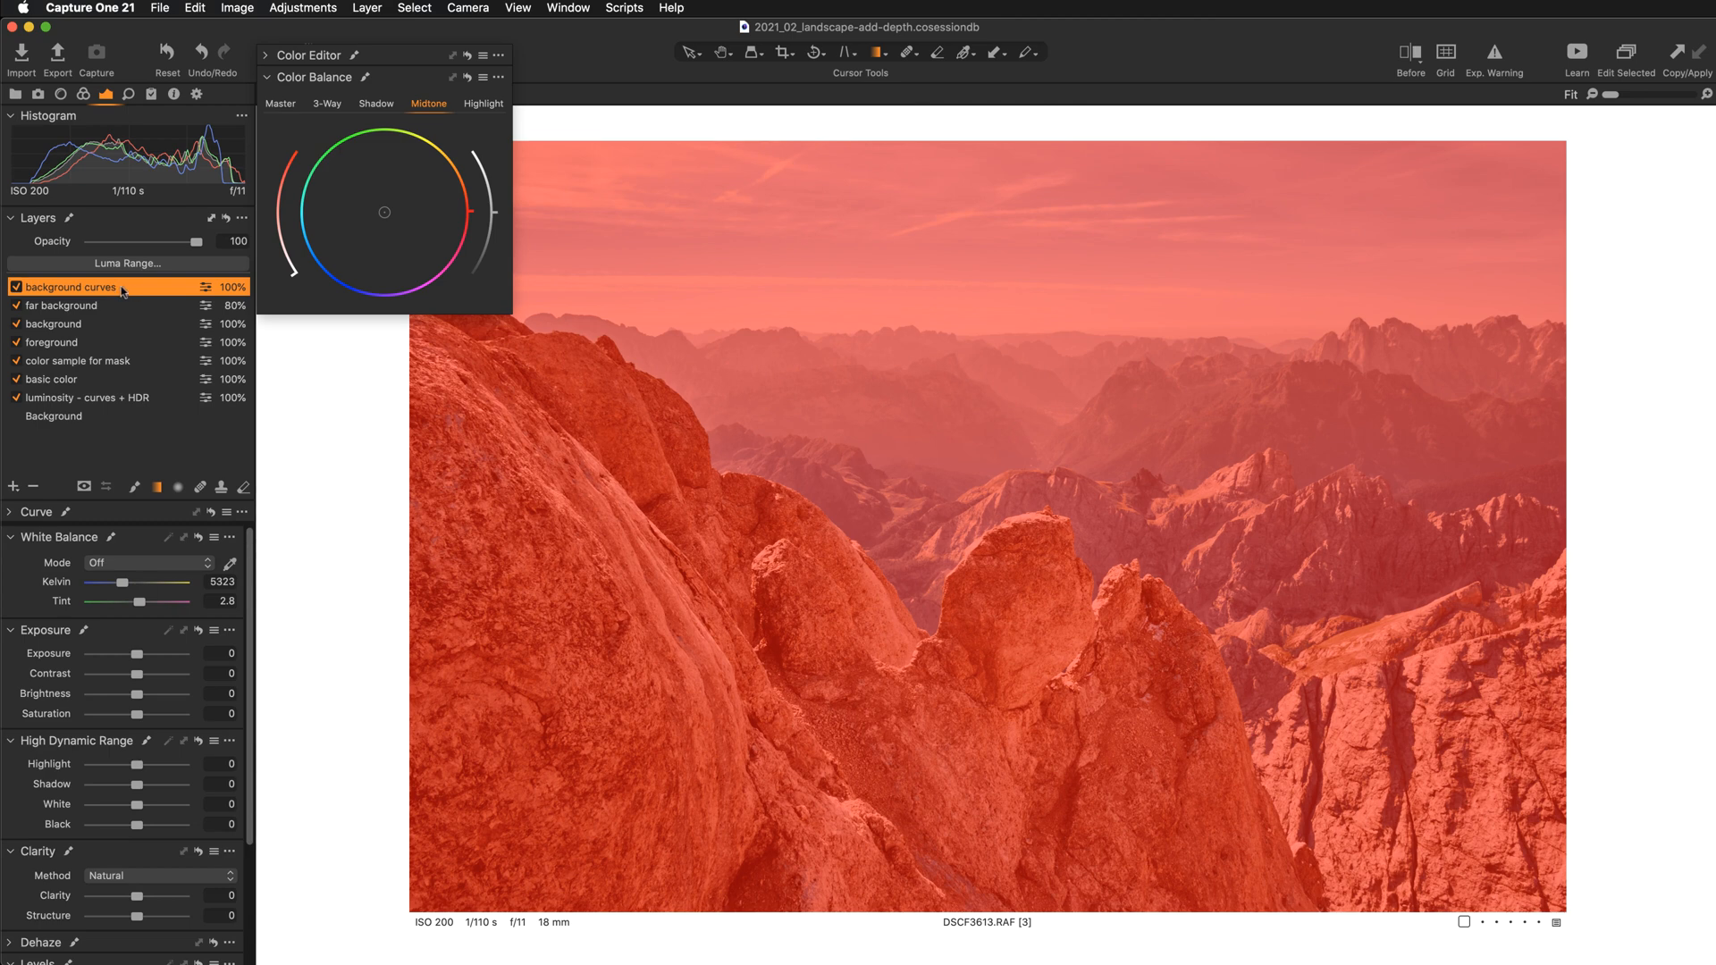
{"action": "right_click", "coordinate": [124, 292]}
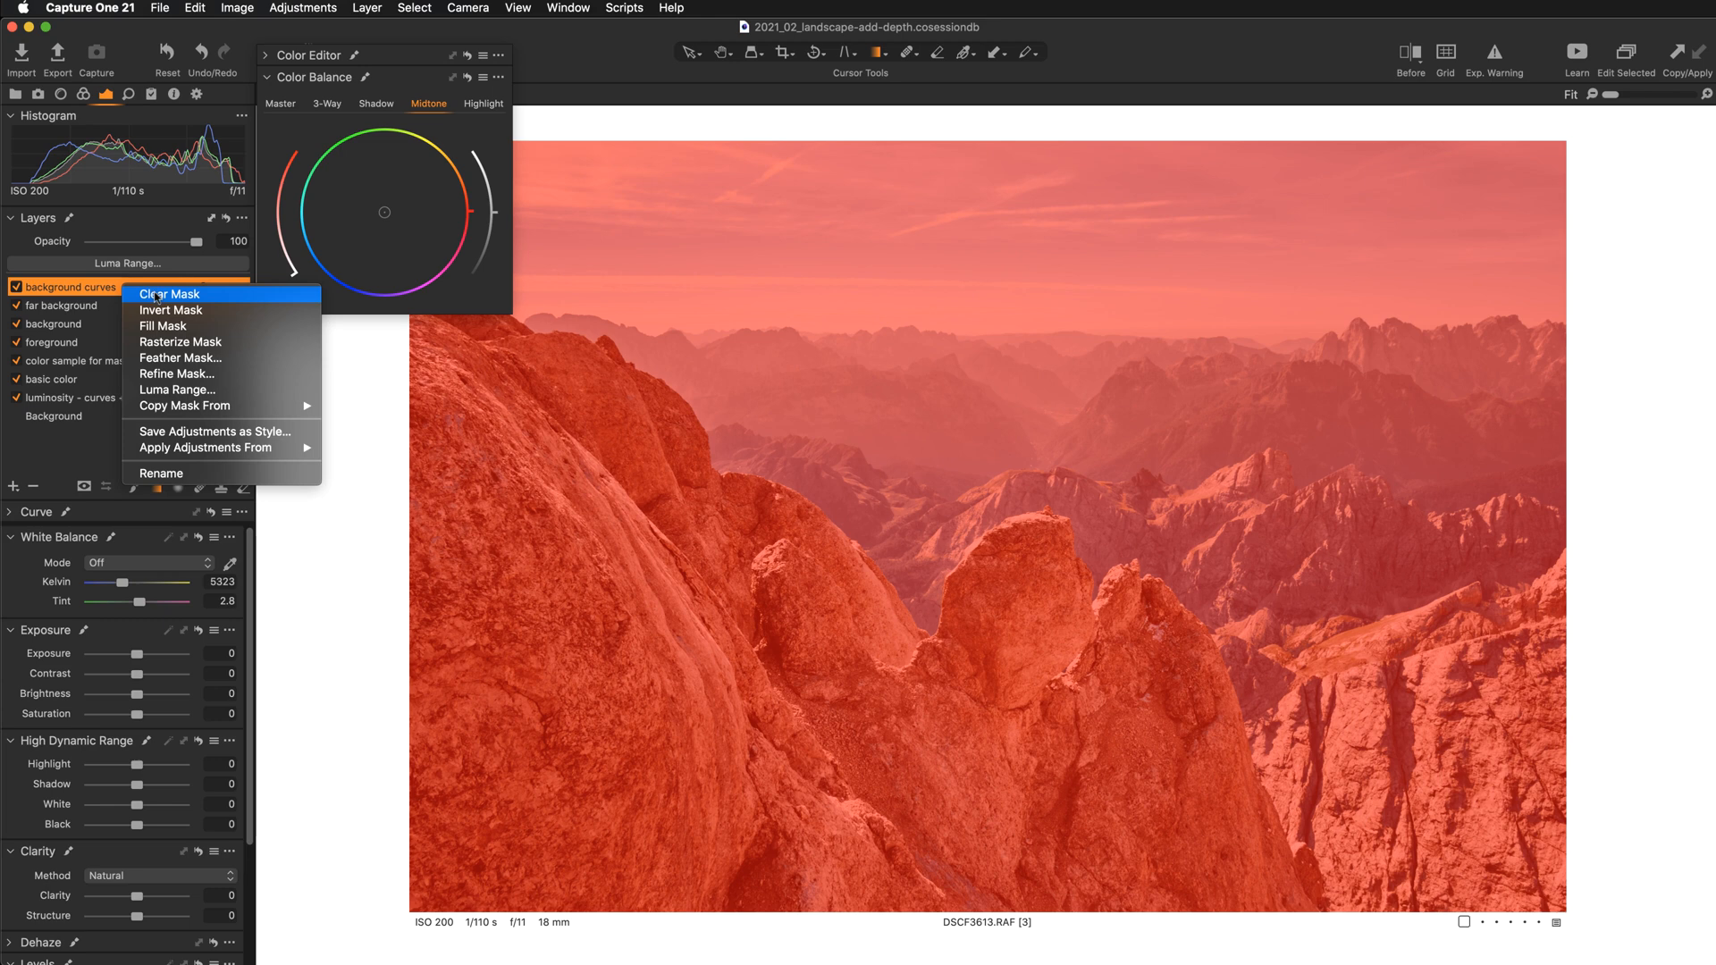
{"action": "left_click", "coordinate": [155, 295]}
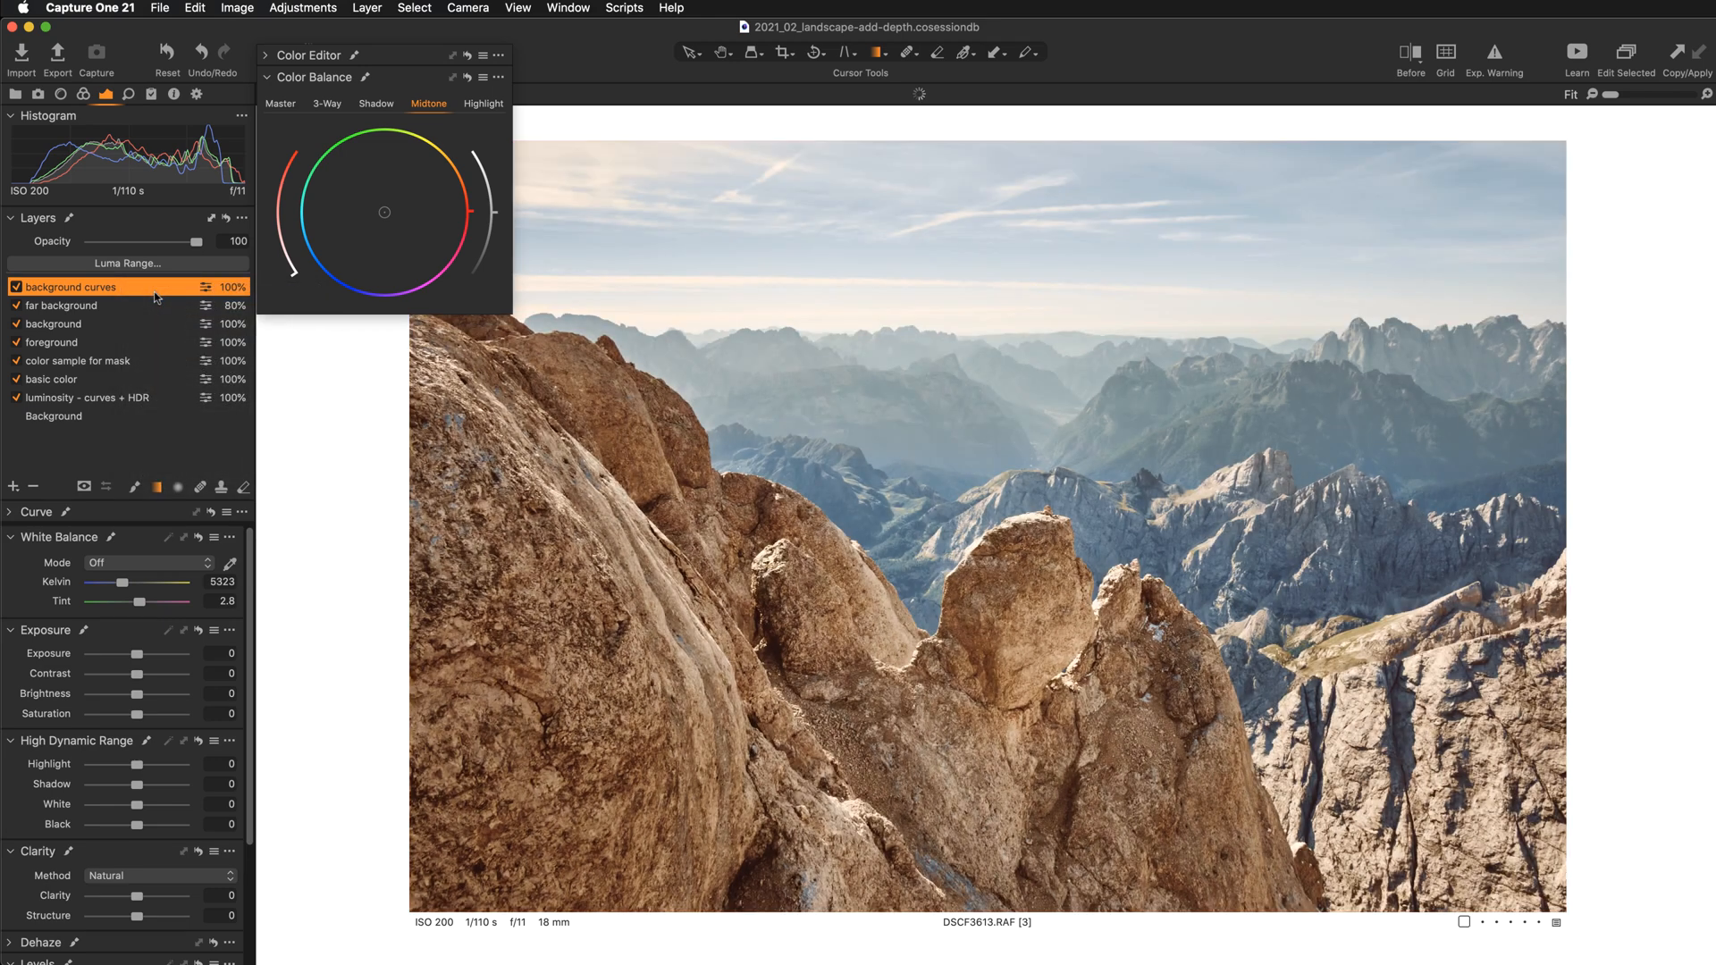
{"action": "right_click", "coordinate": [144, 291]}
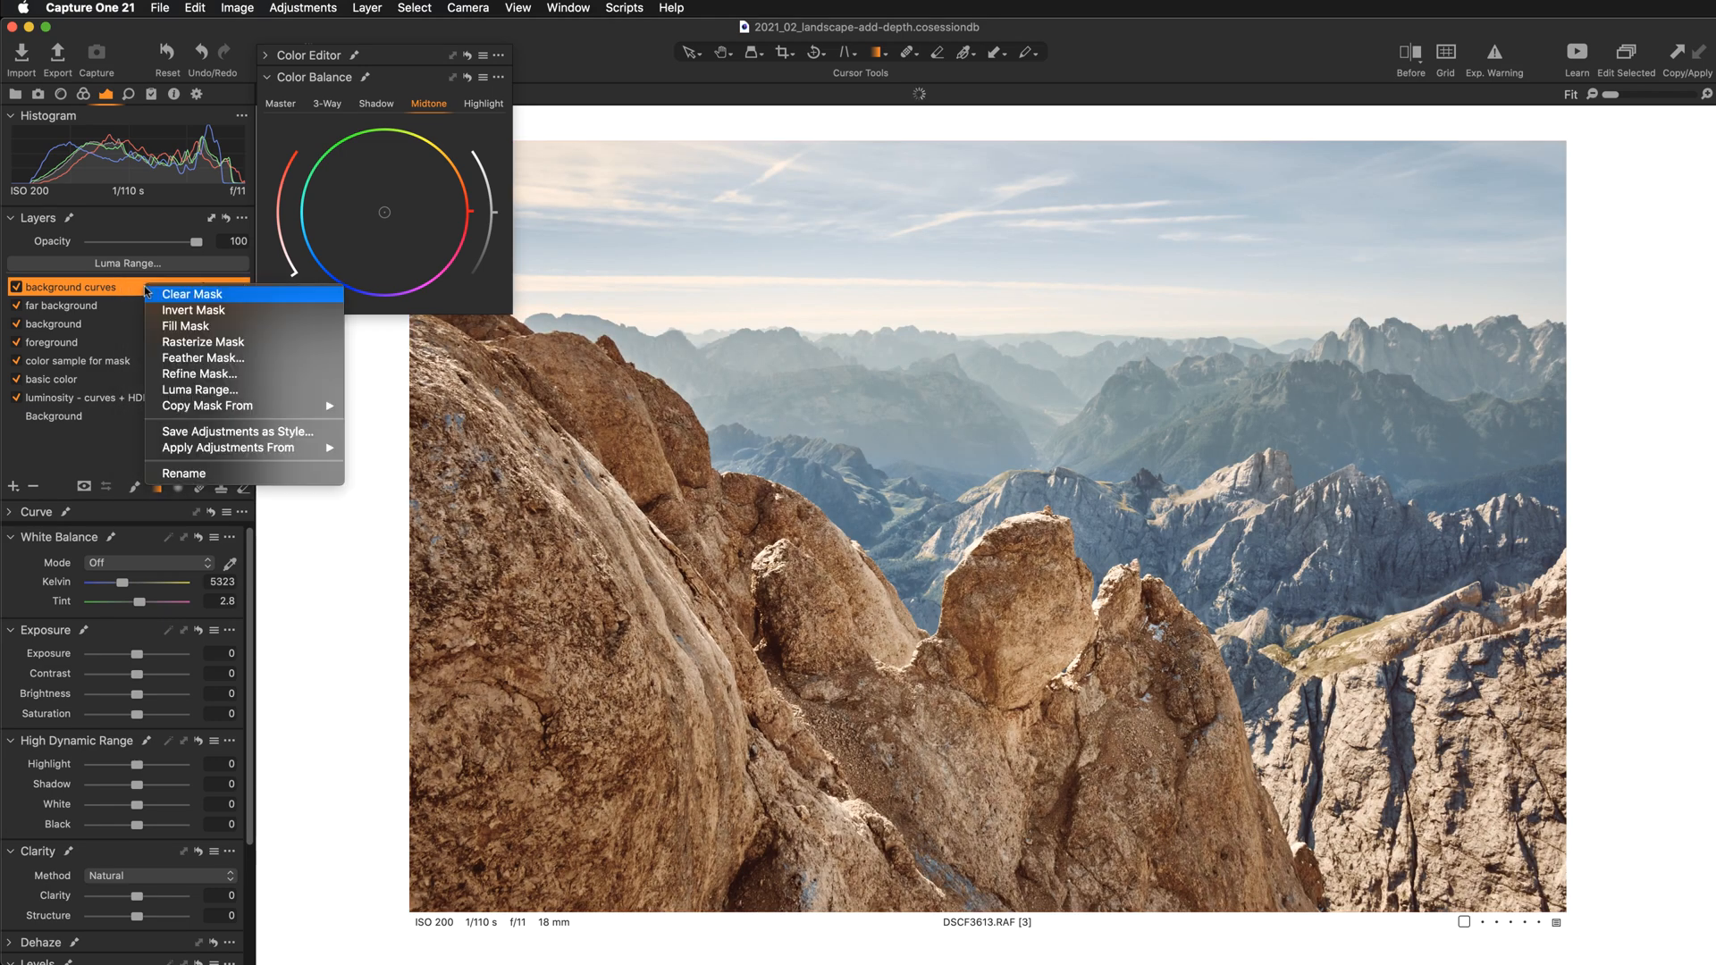
{"action": "mouse_move", "coordinate": [225, 409]}
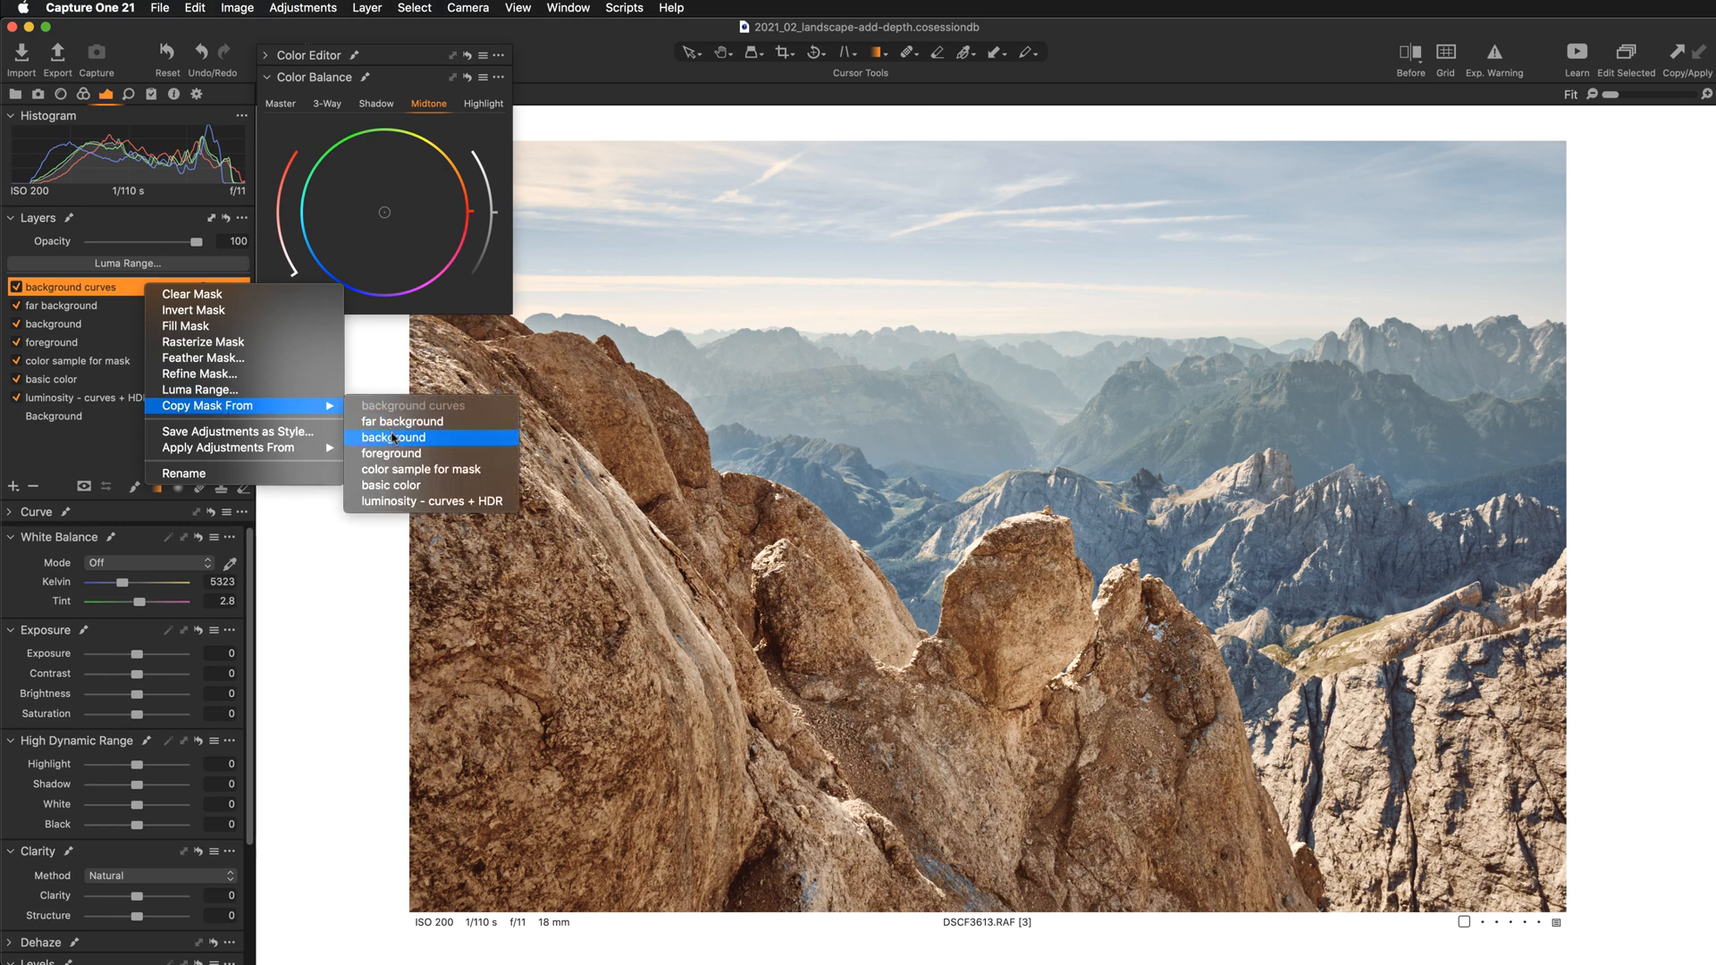
{"action": "left_click", "coordinate": [393, 438]}
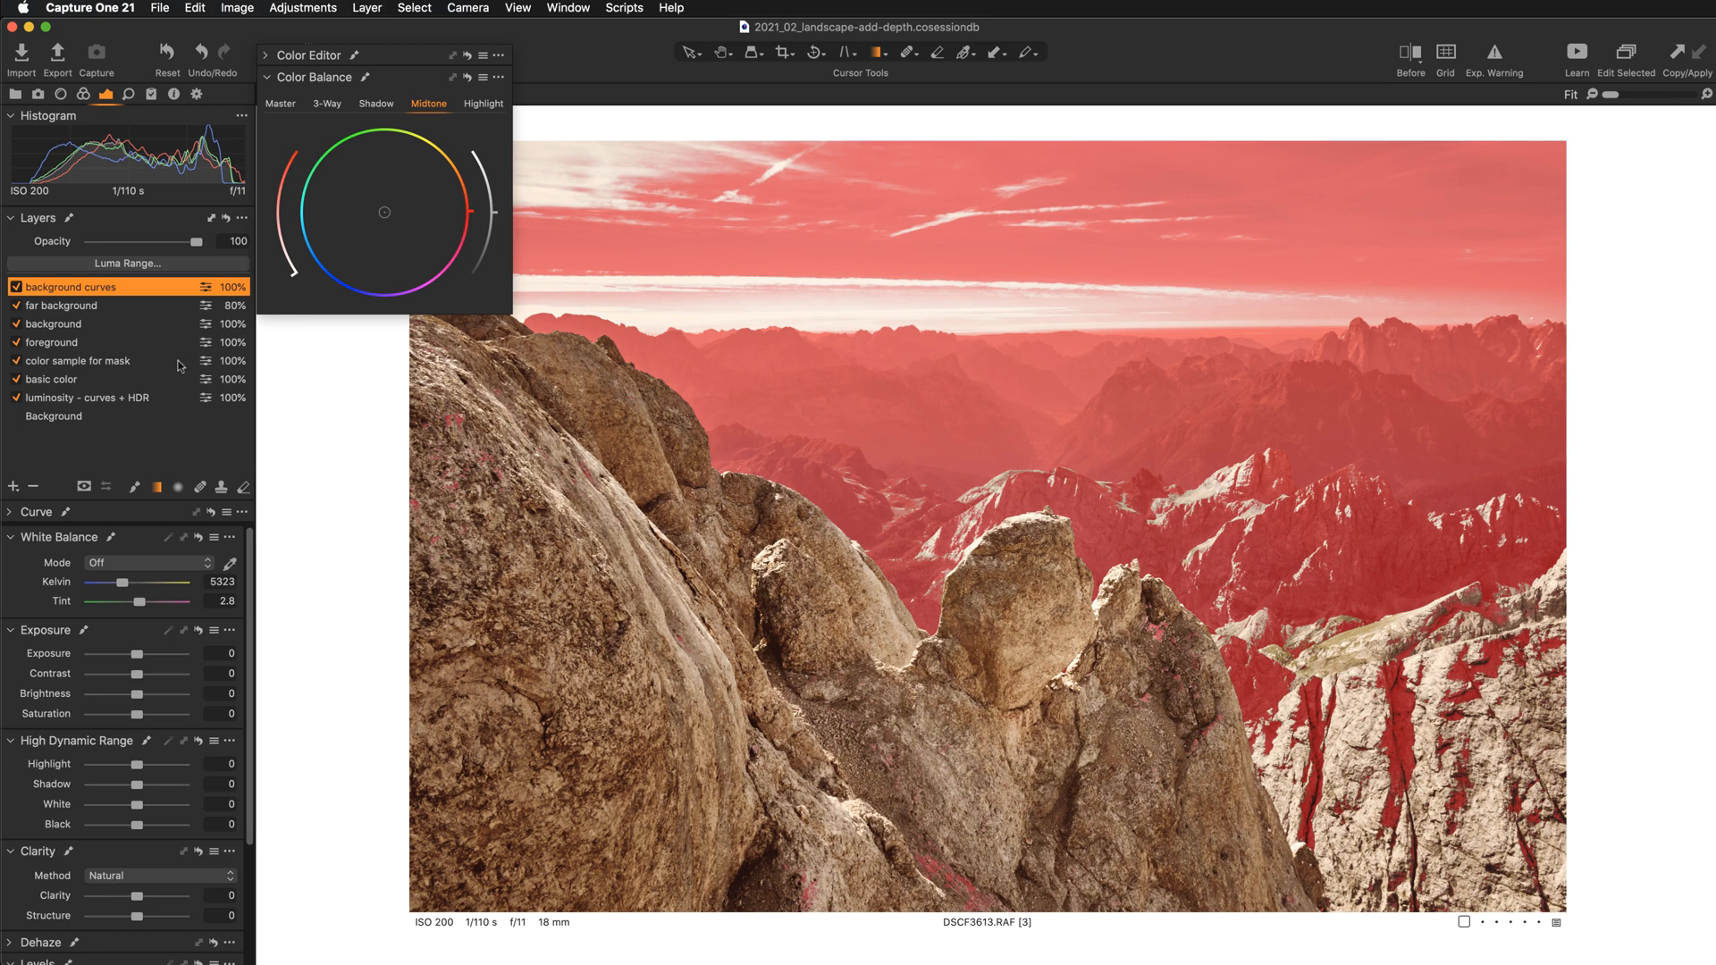
{"action": "key", "text": "m"}
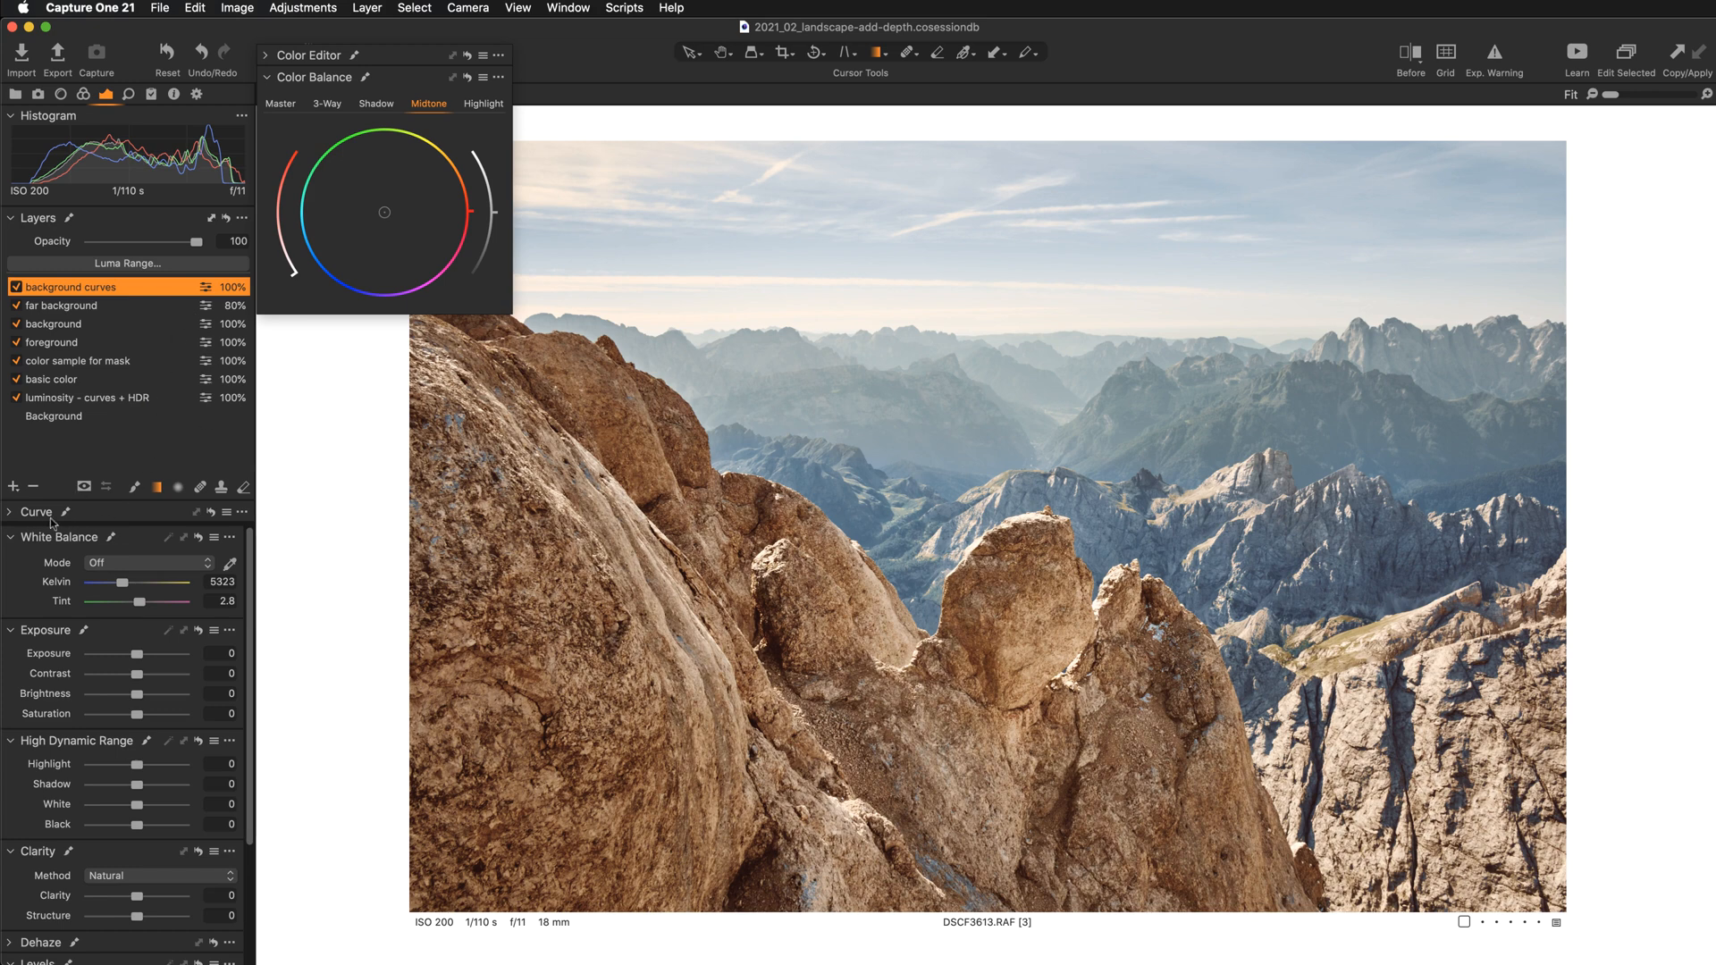
Step: Float and enlarge the Curve tool, and apply the Contrast RGB preset to the background curves layer
{"action": "left_click", "coordinate": [25, 513]}
{"action": "left_click_drag", "start_coordinate": [90, 432], "coordinate": [411, 389]}
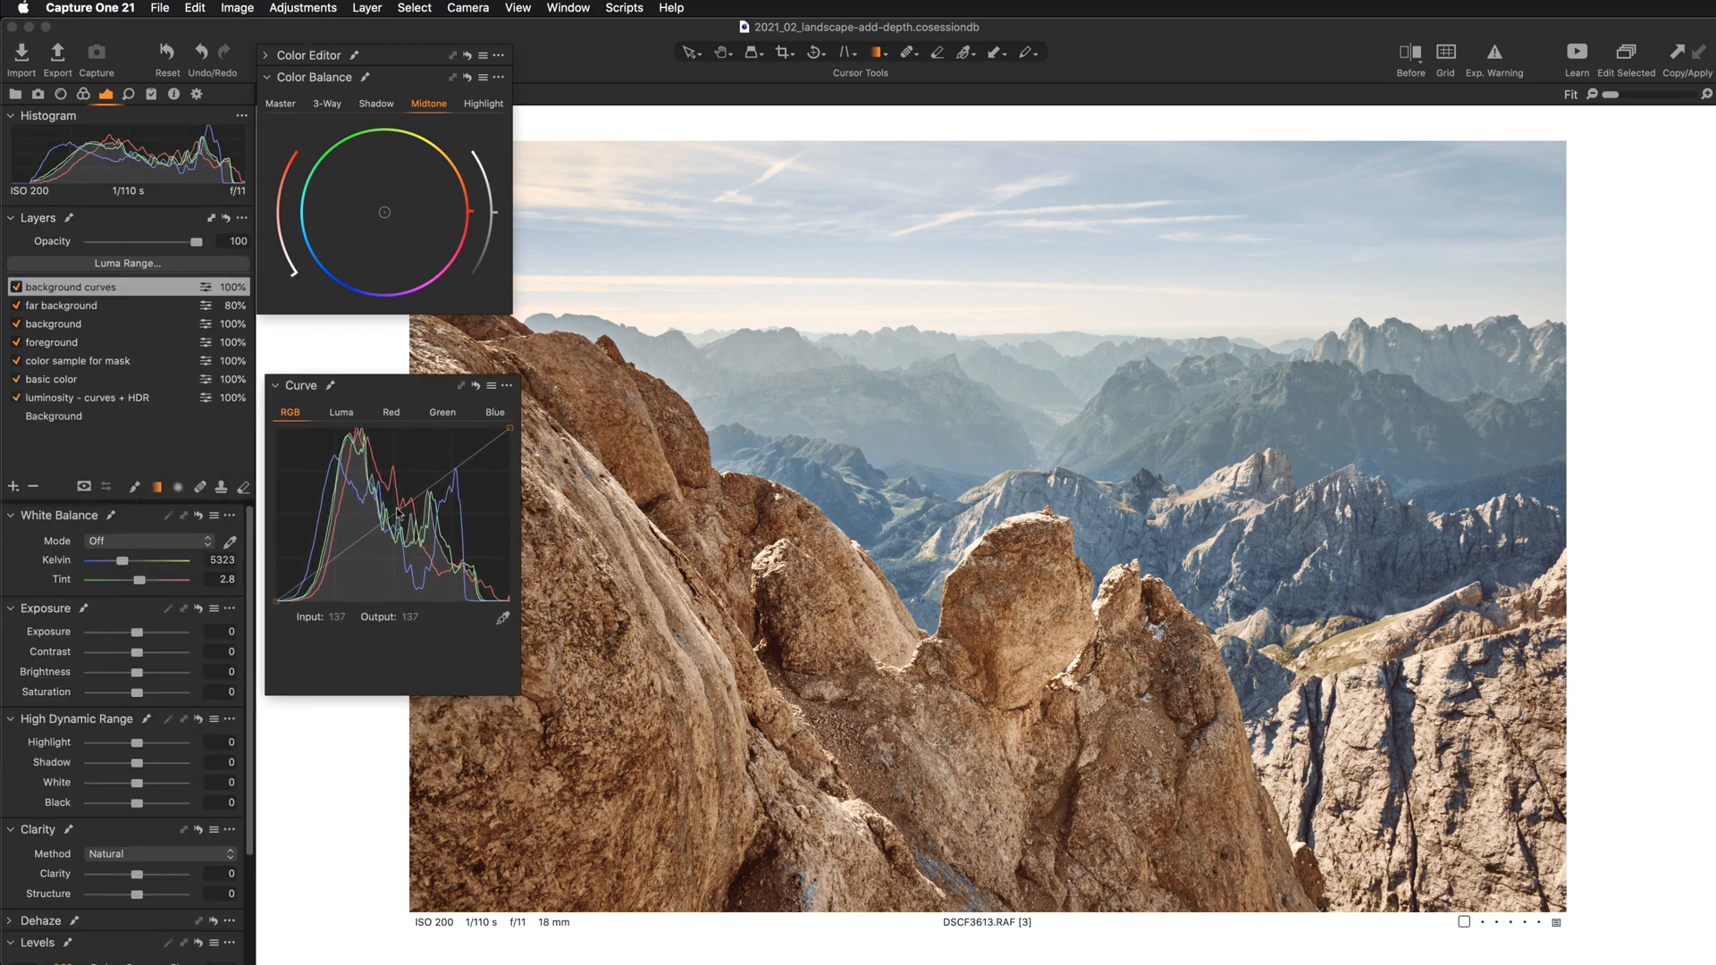
{"action": "left_click_drag", "start_coordinate": [520, 694], "coordinate": [589, 686]}
{"action": "left_click_drag", "start_coordinate": [471, 388], "coordinate": [369, 396]}
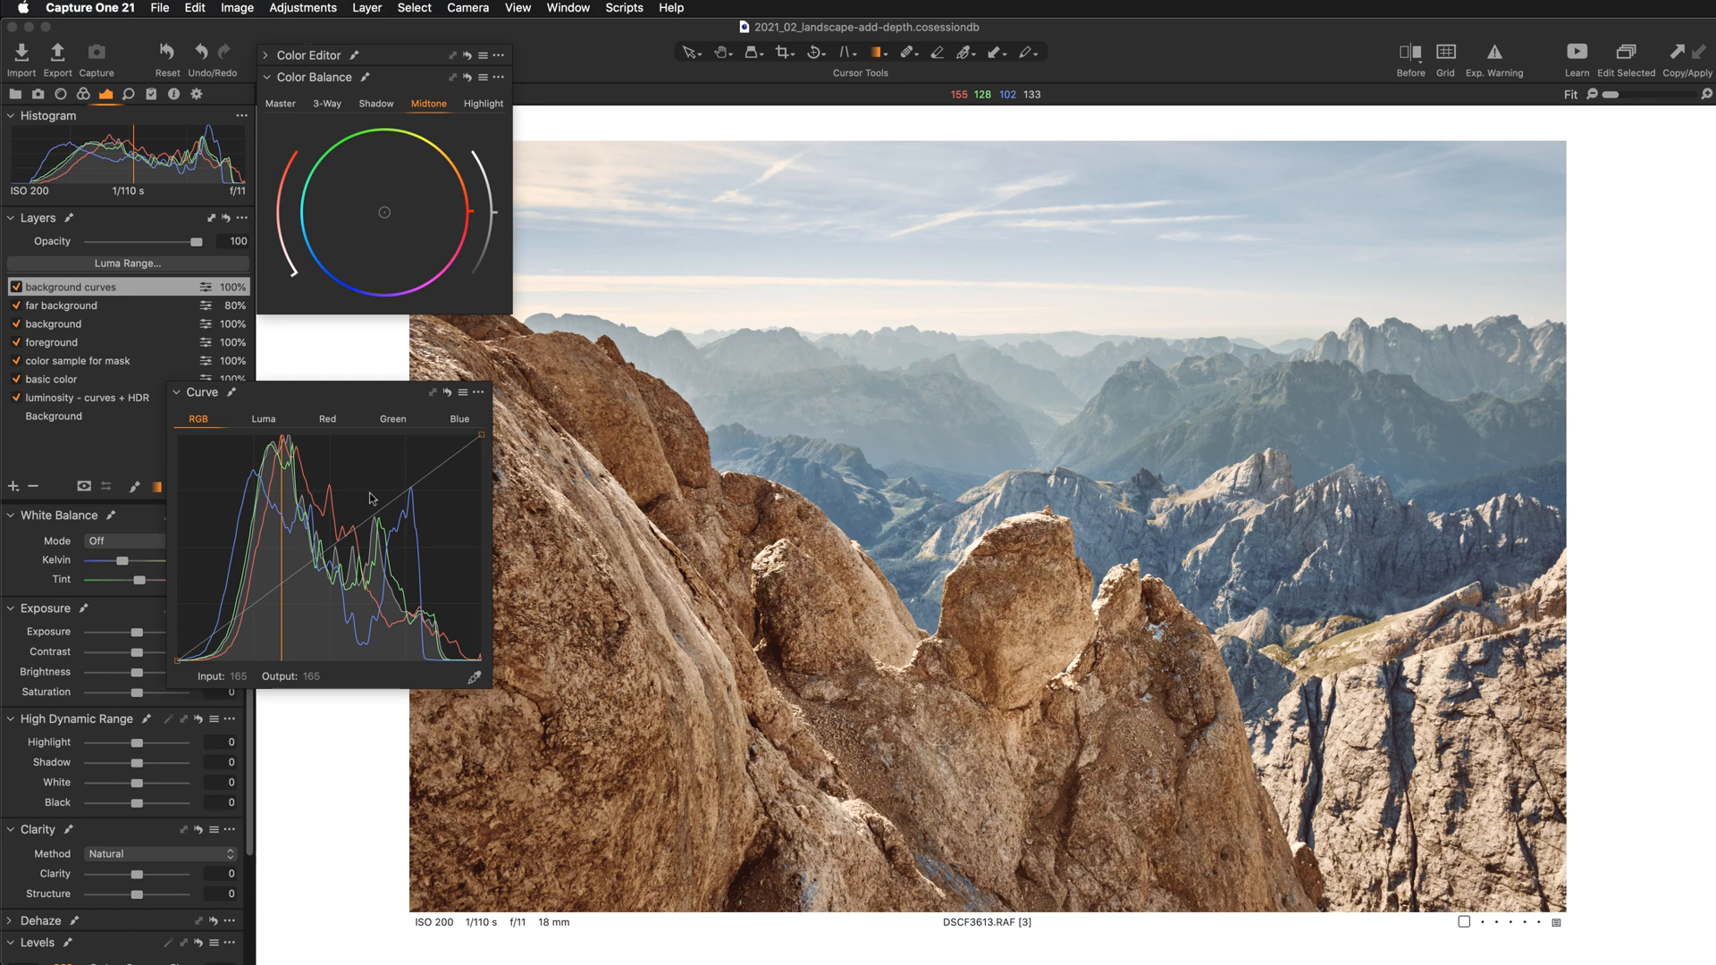
{"action": "left_click", "coordinate": [463, 393]}
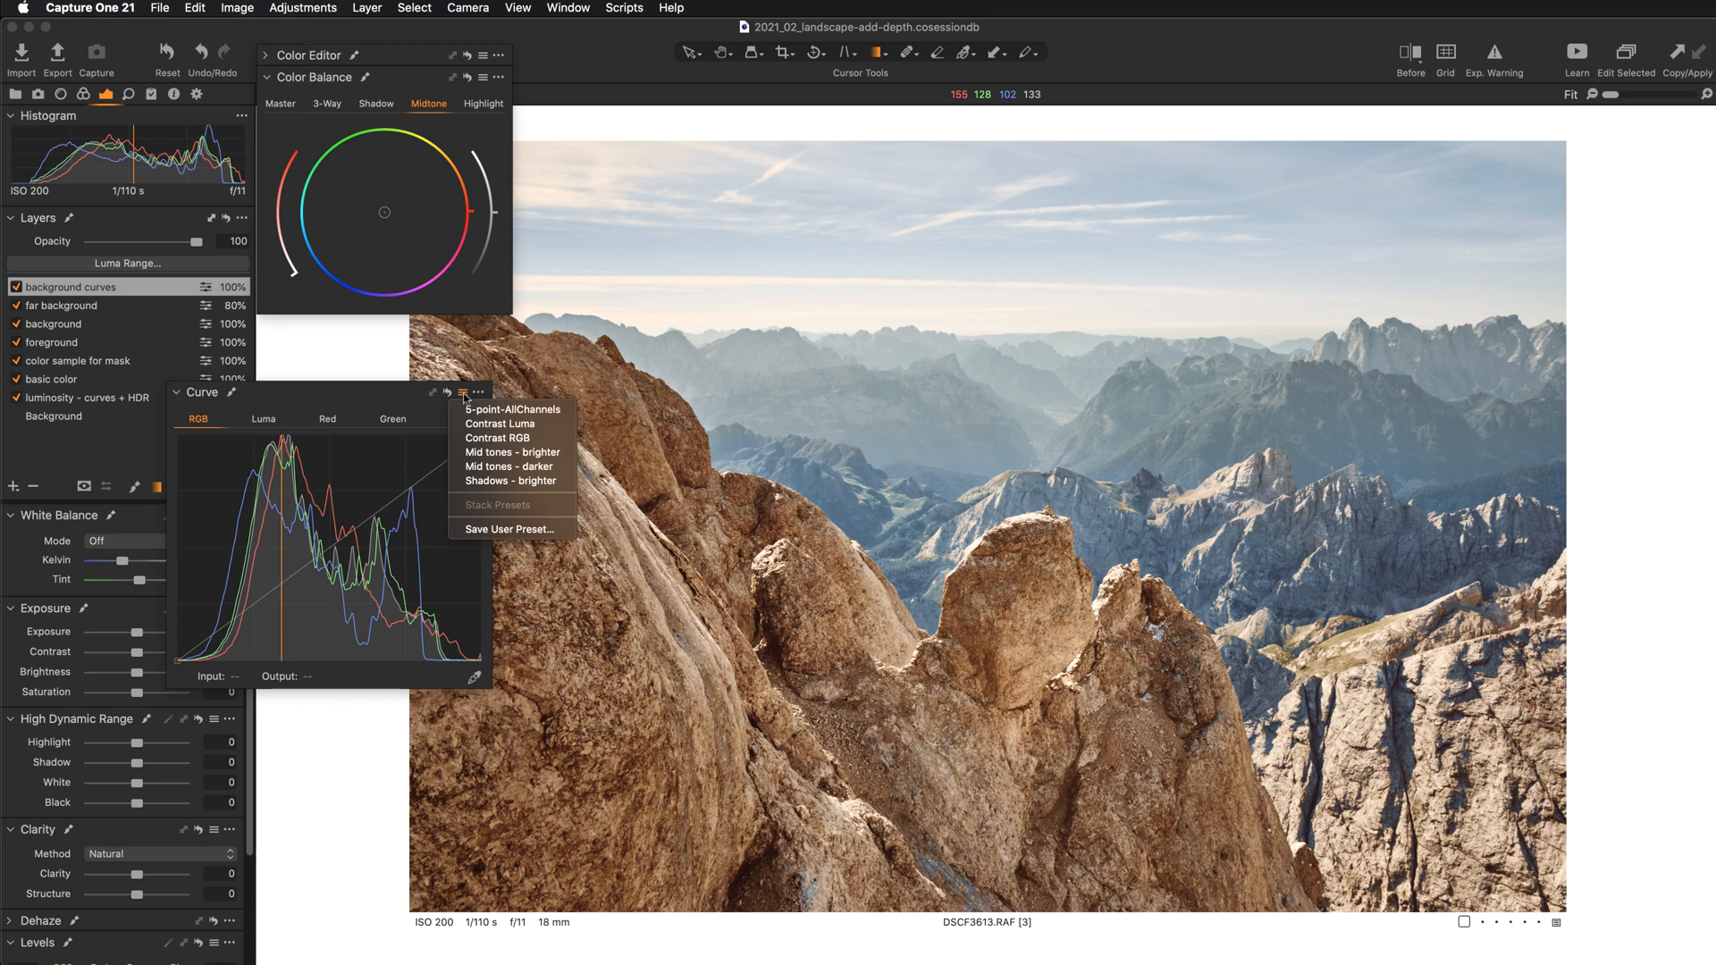
{"action": "left_click", "coordinate": [479, 438]}
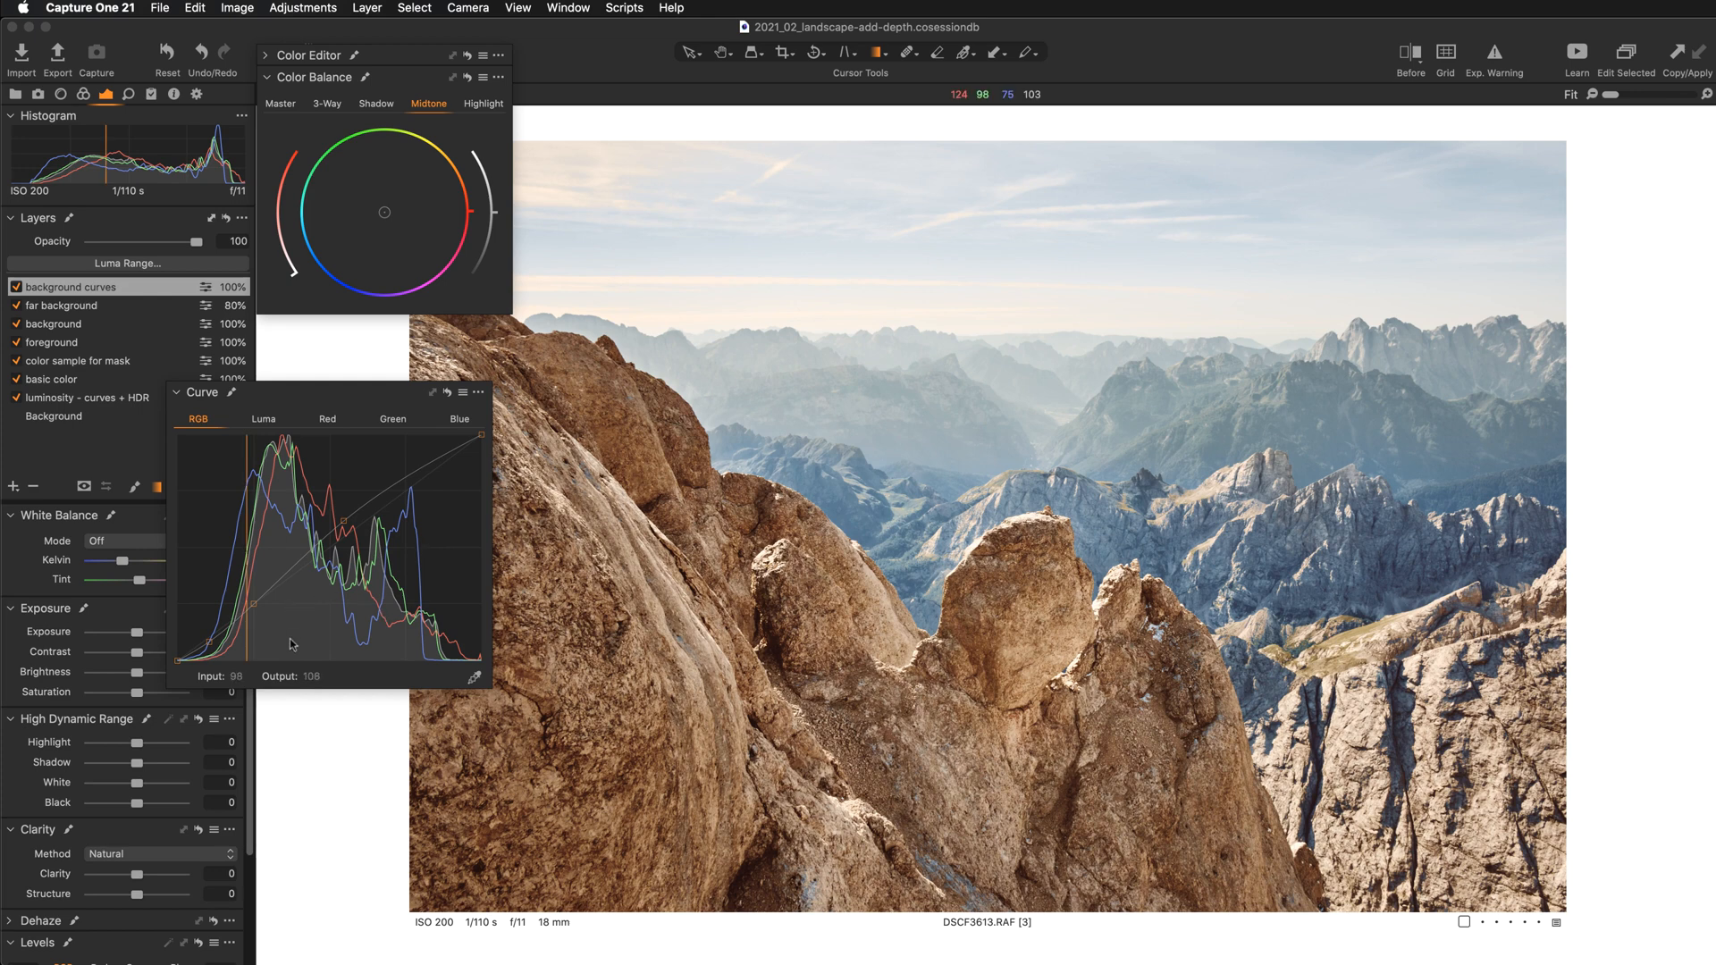
Step: Delete the two lowest points of the RGB curve and add one new shadow point at about input 61, output 51
{"action": "left_click", "coordinate": [209, 641]}
{"action": "key", "text": "Delete"}
{"action": "left_click", "coordinate": [253, 605]}
{"action": "key", "text": "Delete"}
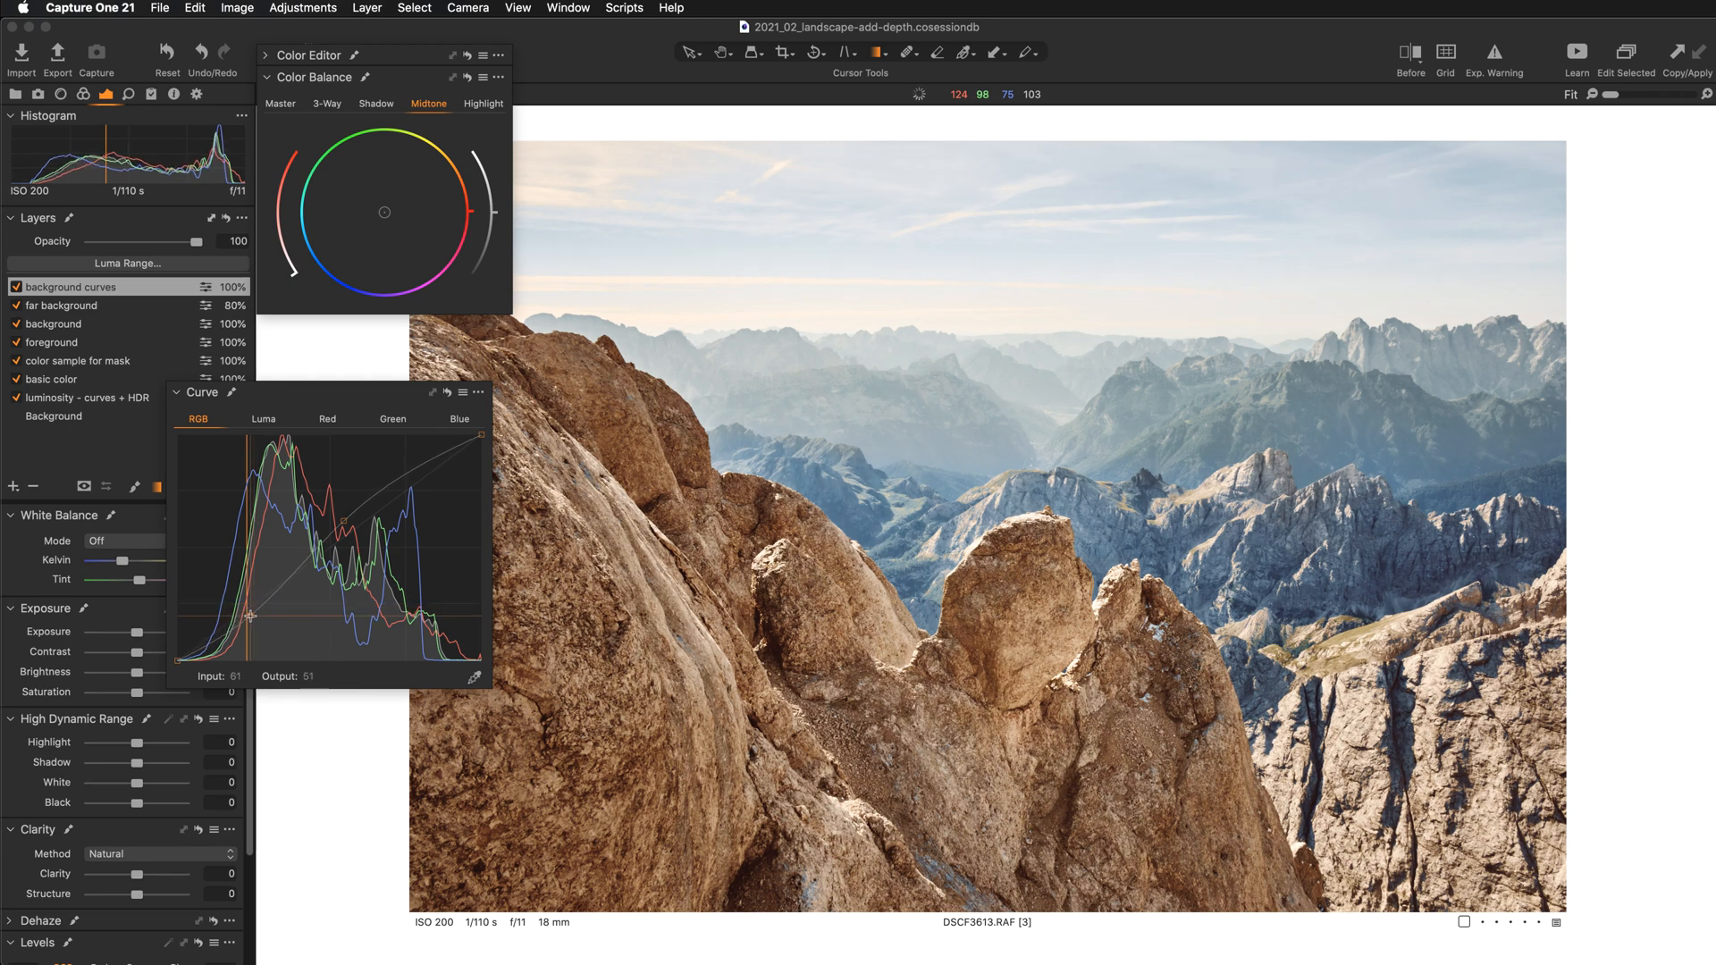
{"action": "left_click", "coordinate": [251, 616]}
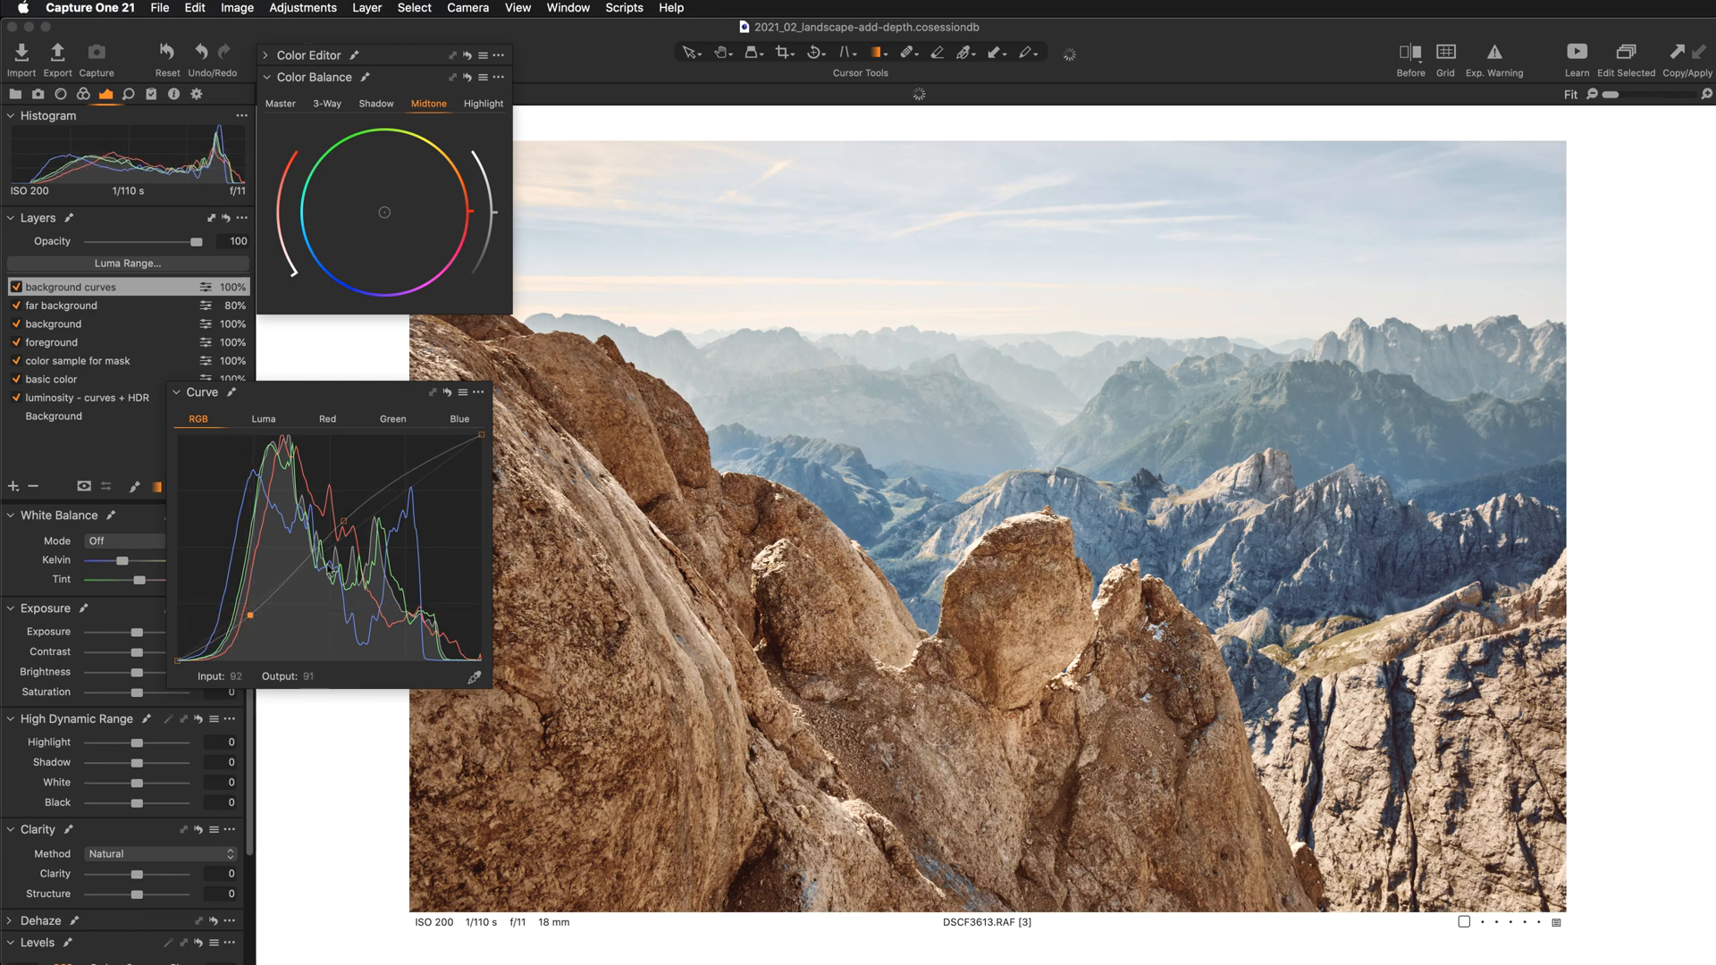
Step: Lower the shadow point slightly, set the midtone point to input 141, output 155, and compare with the background curves layer off
{"action": "left_click", "coordinate": [347, 520]}
{"action": "left_click_drag", "start_coordinate": [346, 520], "coordinate": [349, 526]}
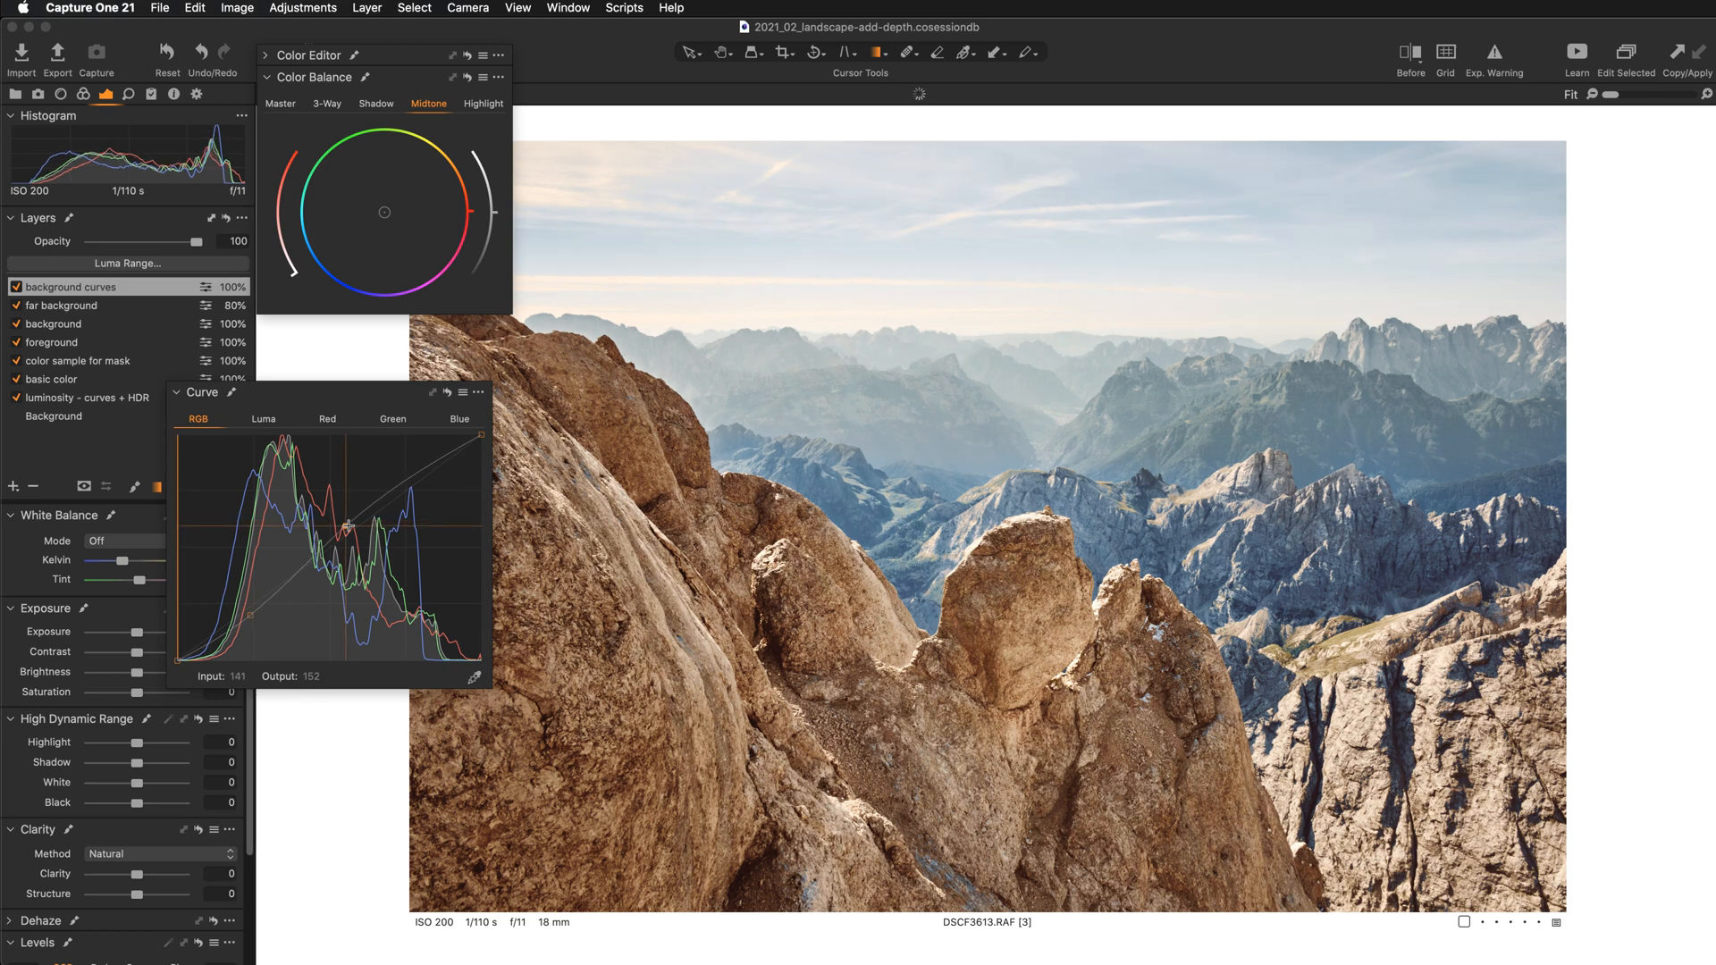
{"action": "left_click", "coordinate": [250, 617]}
{"action": "left_click_drag", "start_coordinate": [250, 617], "coordinate": [249, 619]}
{"action": "left_click", "coordinate": [345, 526]}
{"action": "left_click_drag", "start_coordinate": [345, 526], "coordinate": [345, 522]}
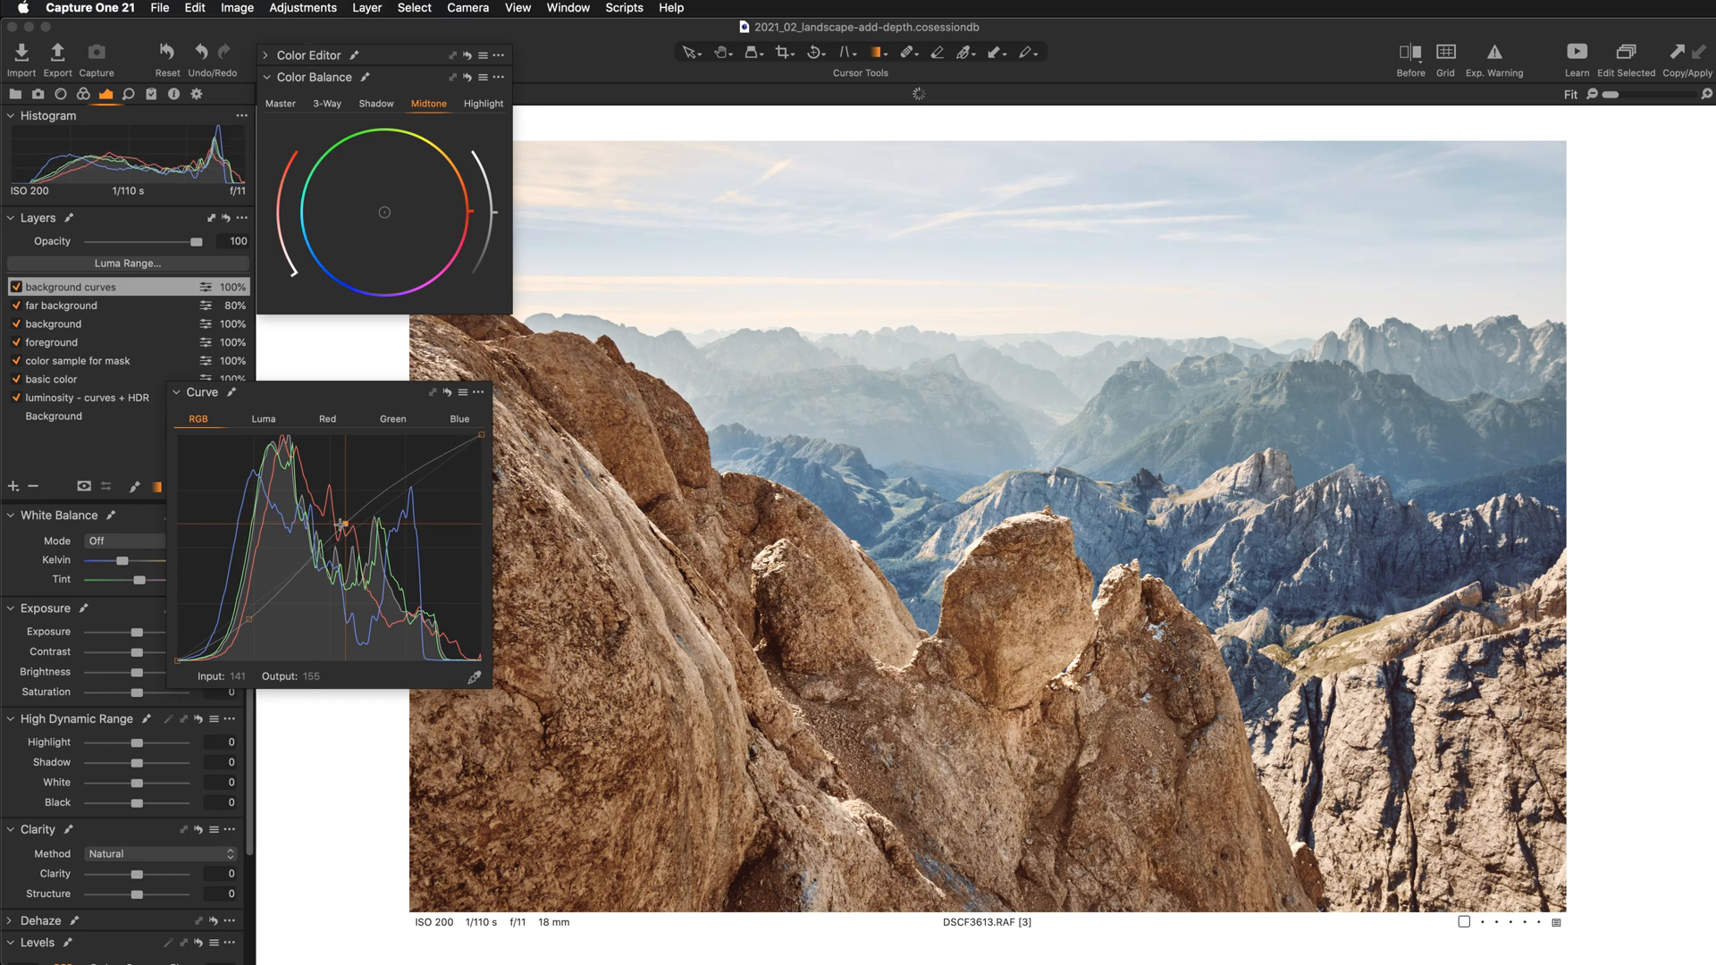
{"action": "left_click", "coordinate": [15, 287]}
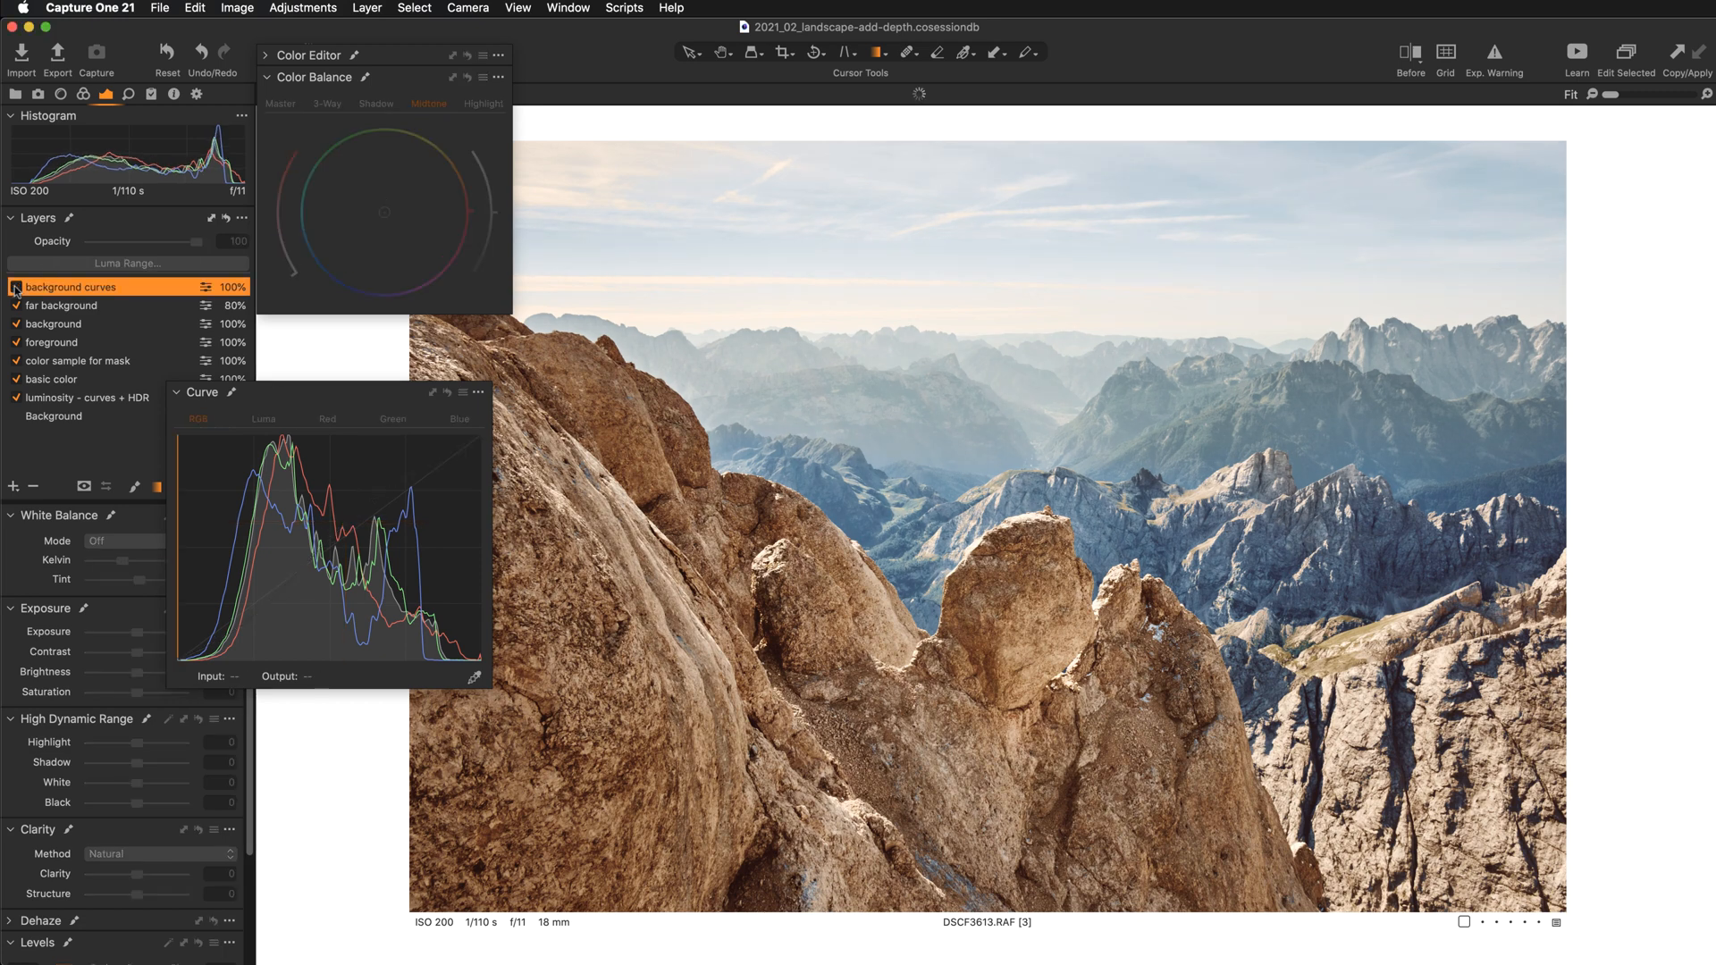
{"action": "left_click", "coordinate": [15, 287]}
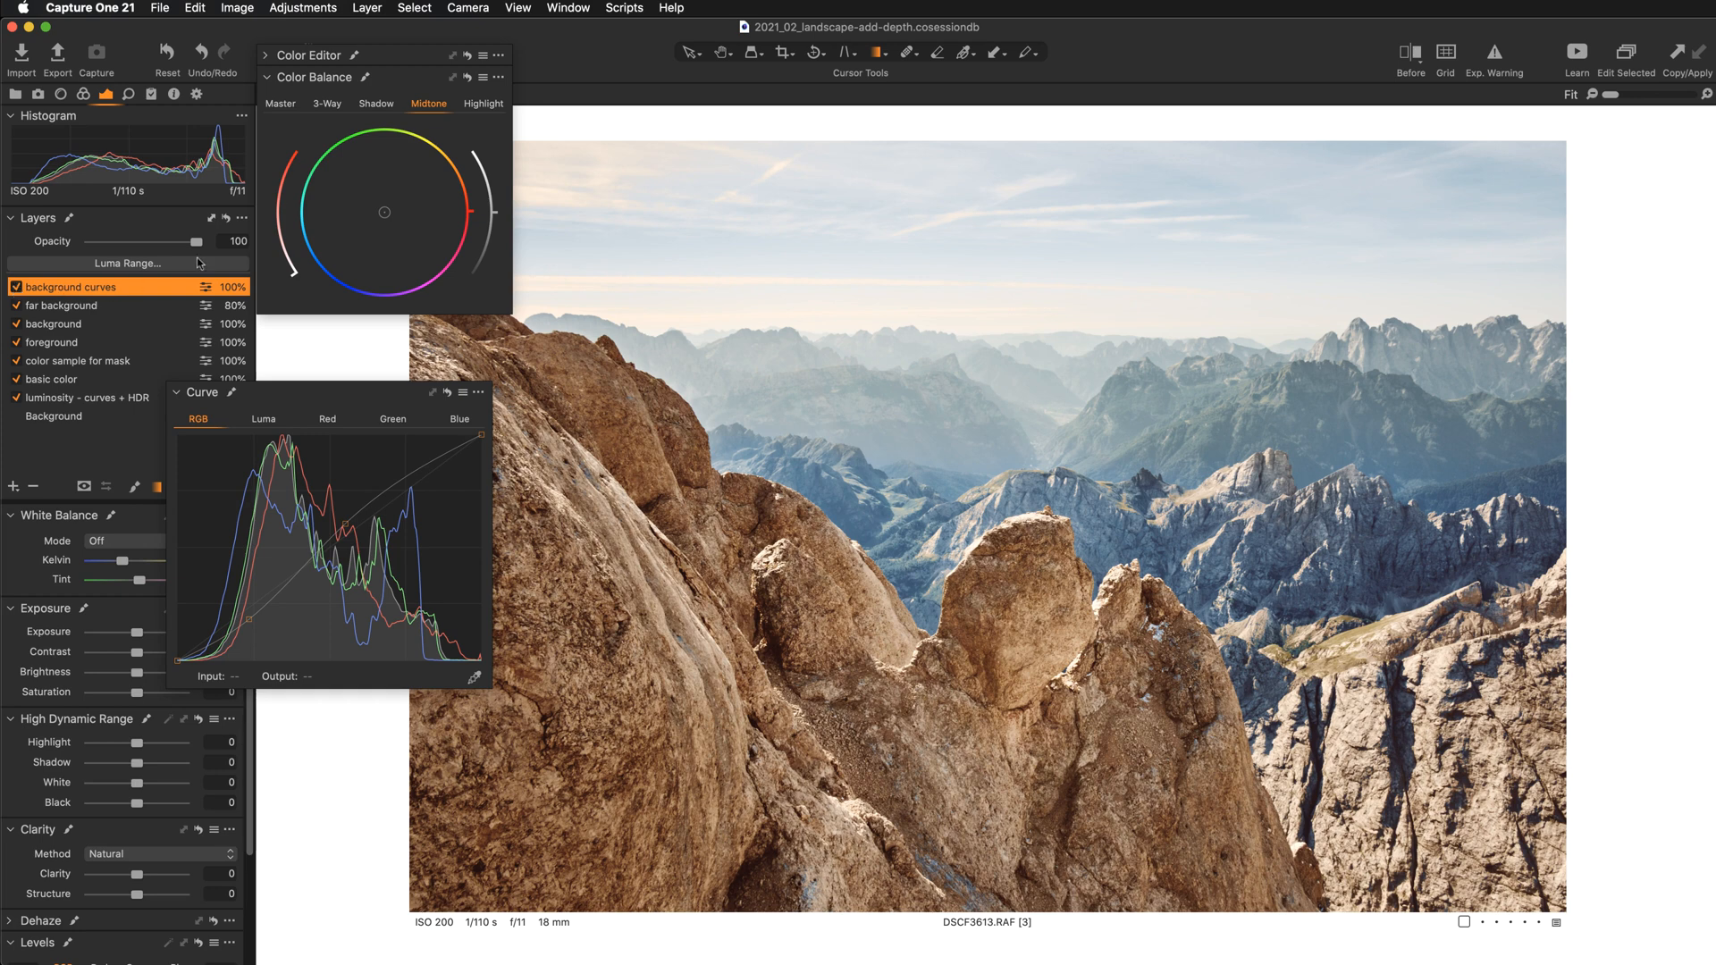
Step: Move the floating tools clear of the photo and erase the sky from the background curves mask with an enlarged eraser
{"action": "left_click", "coordinate": [392, 77]}
{"action": "left_click_drag", "start_coordinate": [394, 391], "coordinate": [309, 504]}
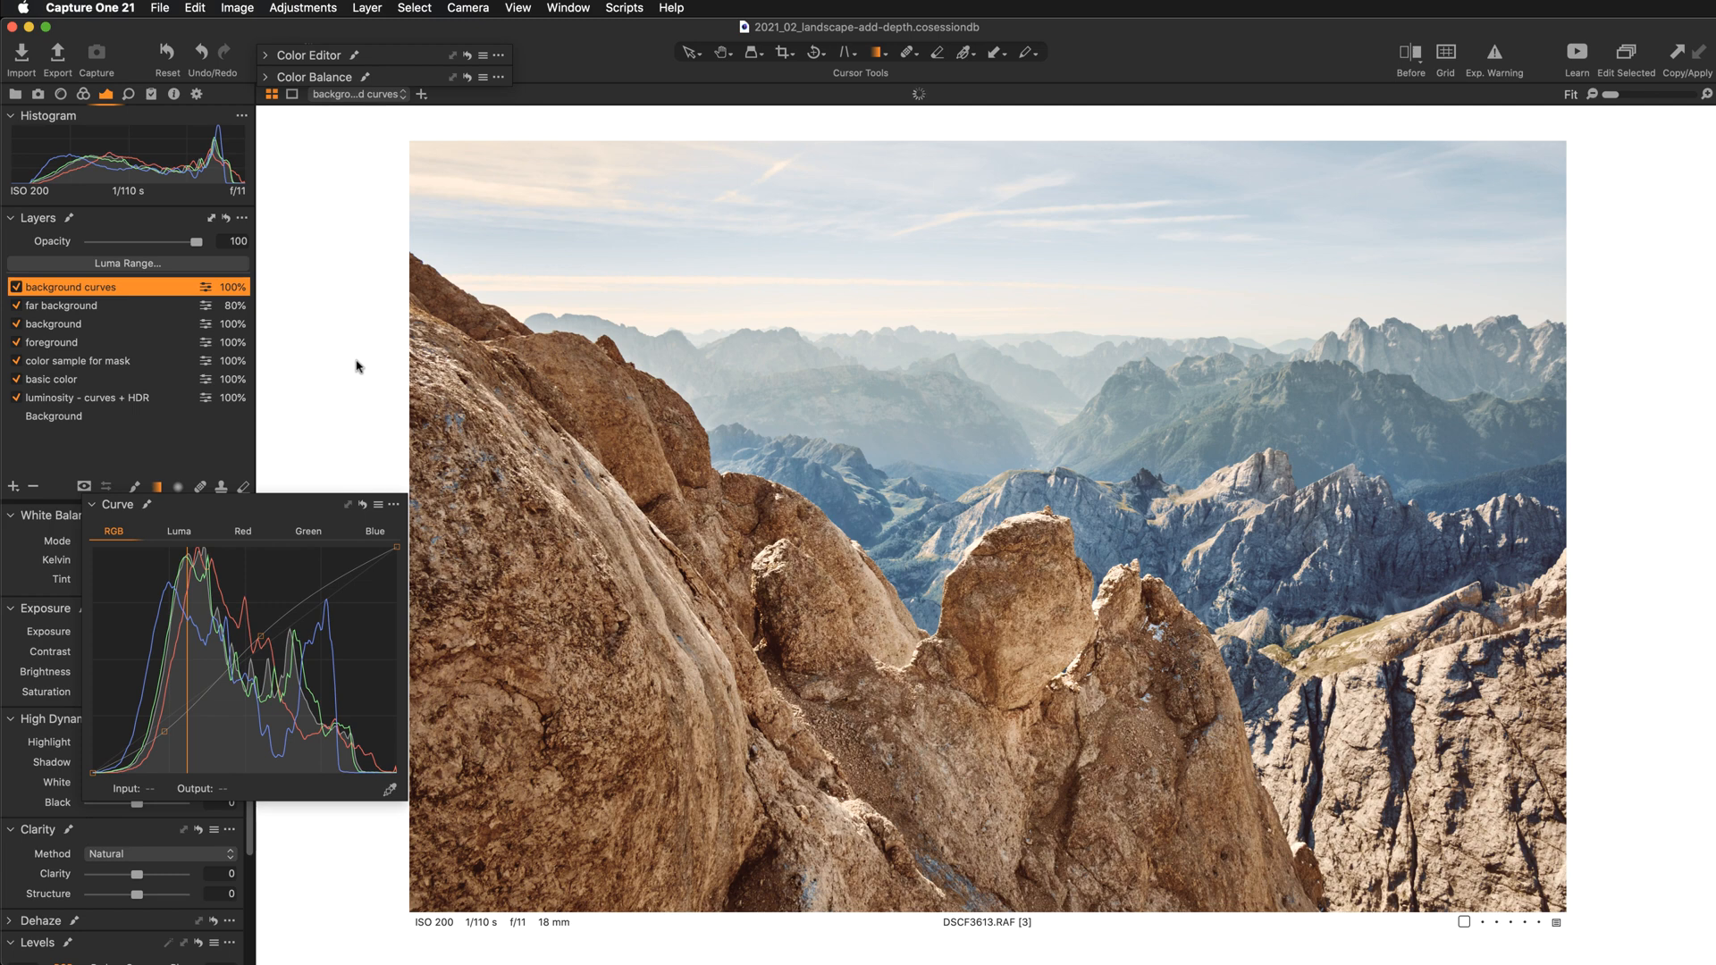
{"action": "key", "text": "m"}
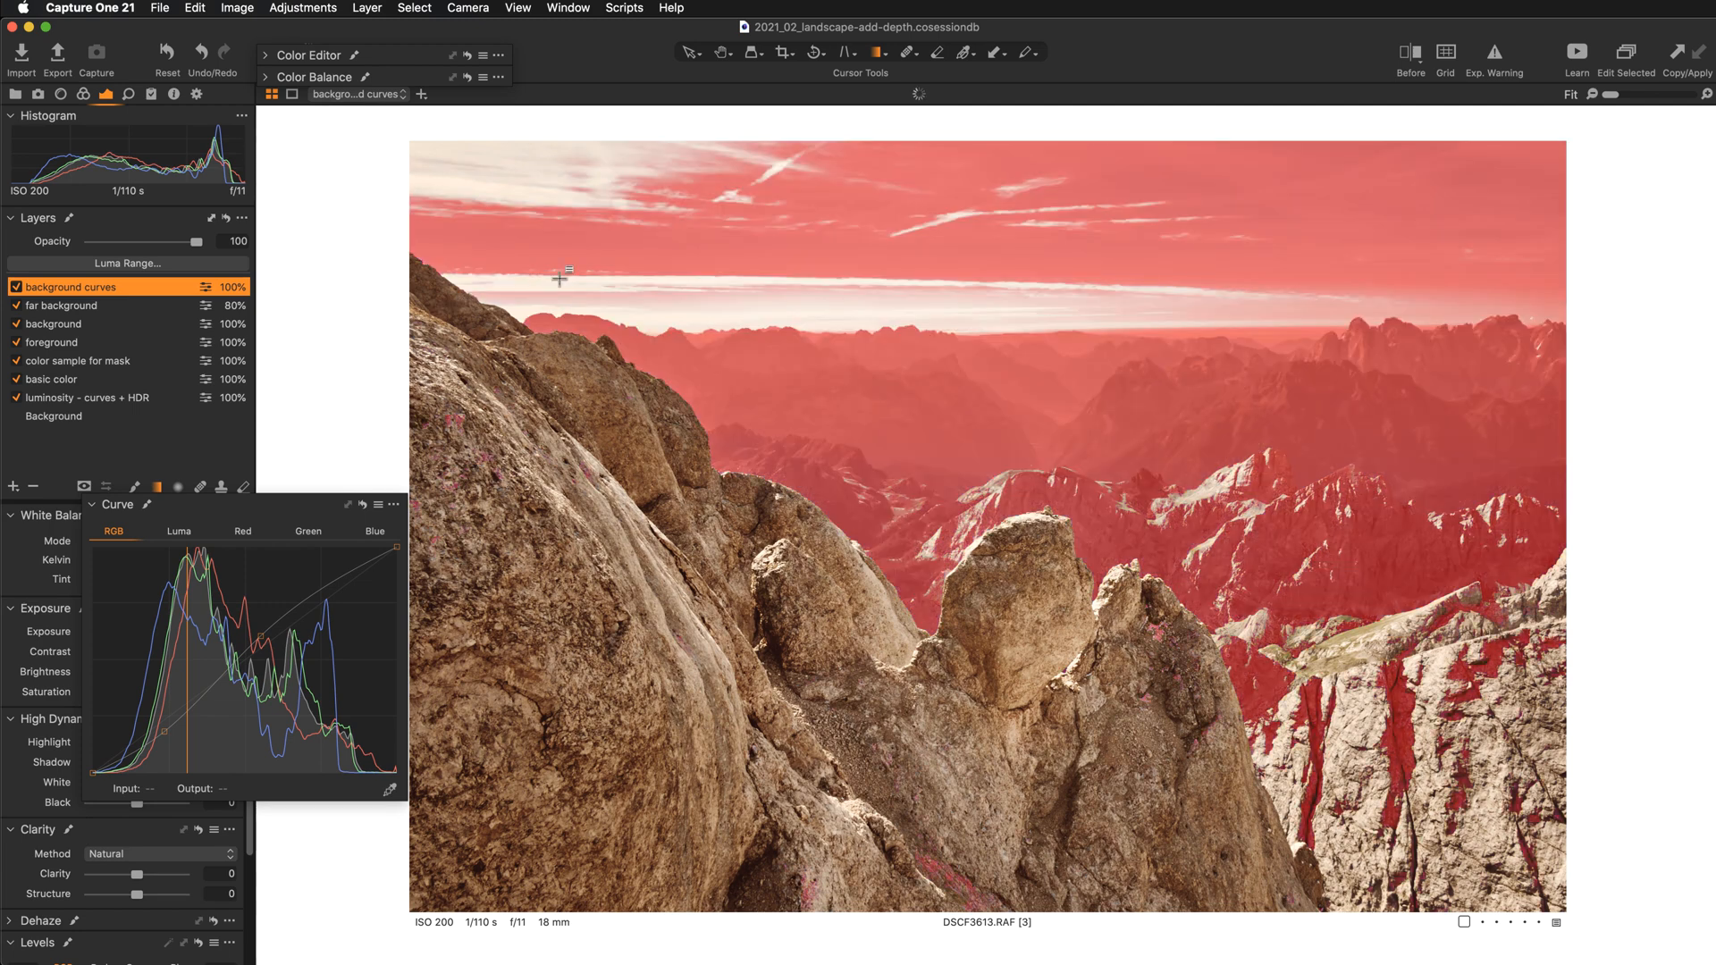
{"action": "key", "text": "b"}
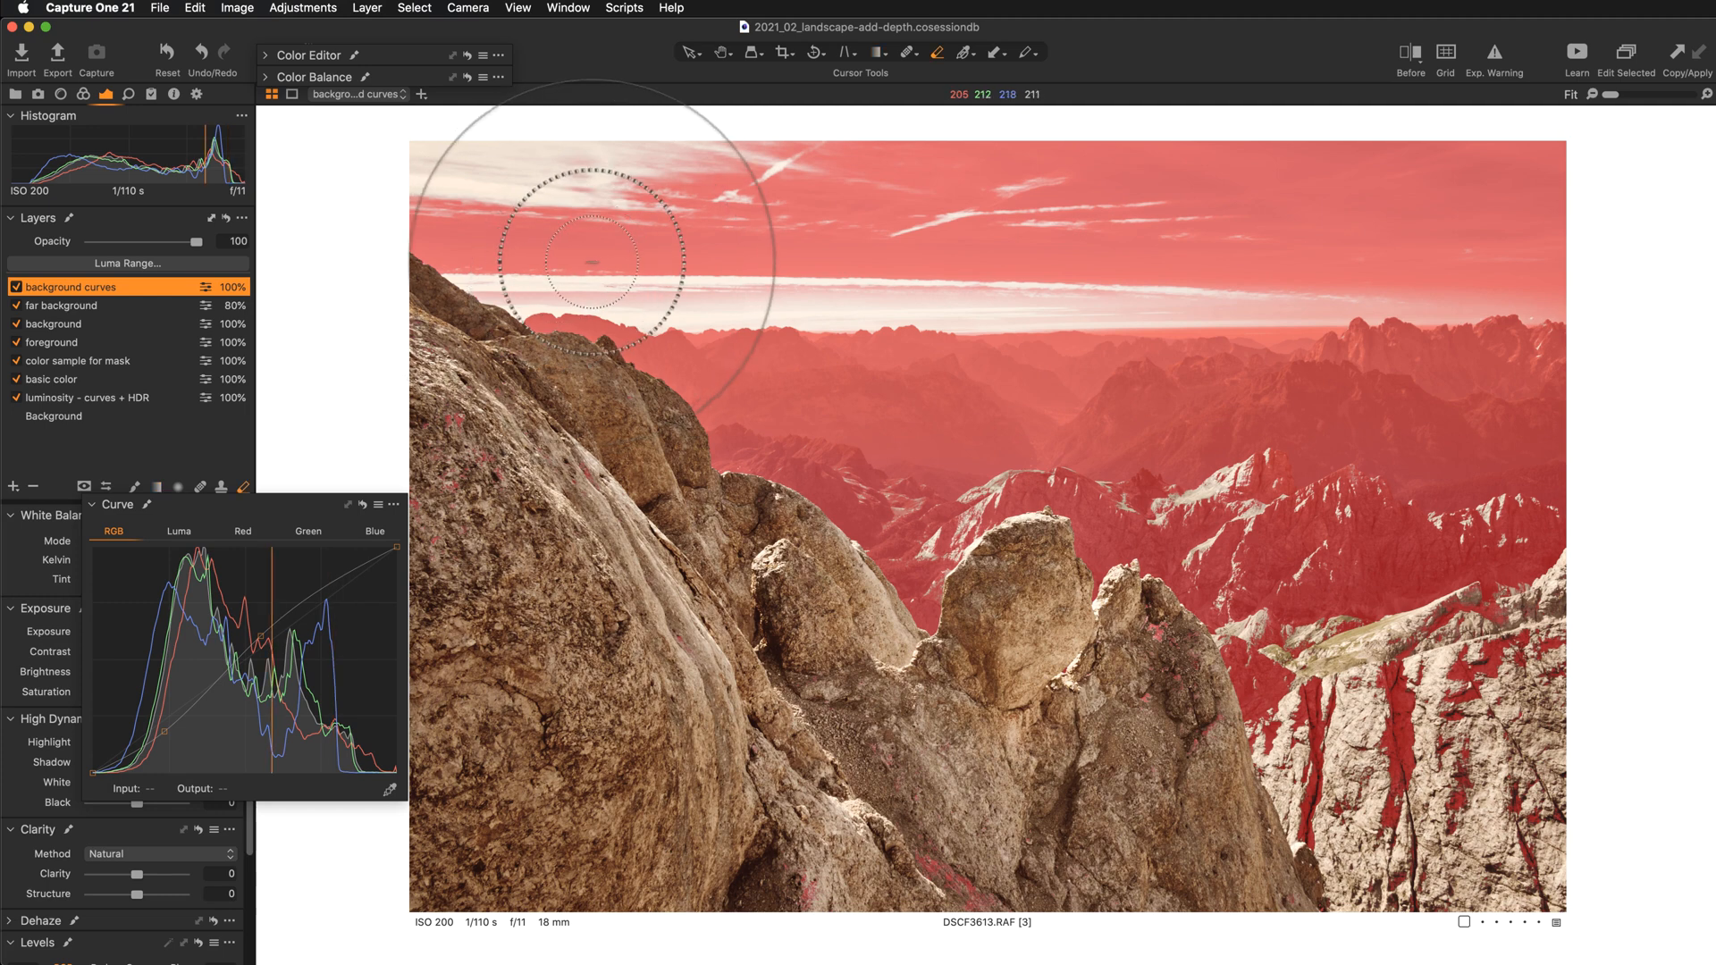
{"action": "right_click", "coordinate": [611, 258]}
{"action": "left_click_drag", "start_coordinate": [584, 313], "coordinate": [696, 310]}
{"action": "mouse_move", "coordinate": [478, 177]}
{"action": "left_mouse_down"}
{"action": "mouse_move", "coordinate": [510, 218]}
{"action": "mouse_move", "coordinate": [423, 227]}
{"action": "mouse_move", "coordinate": [831, 213]}
{"action": "mouse_move", "coordinate": [794, 193]}
{"action": "mouse_move", "coordinate": [604, 185]}
{"action": "mouse_move", "coordinate": [724, 213]}
{"action": "mouse_move", "coordinate": [634, 210]}
{"action": "mouse_move", "coordinate": [986, 171]}
{"action": "mouse_move", "coordinate": [1103, 202]}
{"action": "mouse_move", "coordinate": [1098, 188]}
{"action": "mouse_move", "coordinate": [1047, 218]}
{"action": "mouse_move", "coordinate": [886, 211]}
{"action": "mouse_move", "coordinate": [1088, 211]}
{"action": "mouse_move", "coordinate": [734, 216]}
{"action": "mouse_move", "coordinate": [1413, 211]}
{"action": "mouse_move", "coordinate": [1324, 228]}
{"action": "mouse_move", "coordinate": [1364, 234]}
{"action": "mouse_move", "coordinate": [1056, 225]}
{"action": "mouse_move", "coordinate": [1260, 237]}
{"action": "mouse_move", "coordinate": [1178, 237]}
{"action": "mouse_move", "coordinate": [1530, 227]}
{"action": "mouse_move", "coordinate": [1507, 230]}
{"action": "mouse_move", "coordinate": [1538, 195]}
{"action": "mouse_move", "coordinate": [1432, 155]}
{"action": "mouse_move", "coordinate": [1524, 176]}
{"action": "mouse_move", "coordinate": [1483, 220]}
{"action": "mouse_move", "coordinate": [1371, 250]}
{"action": "mouse_move", "coordinate": [1547, 256]}
{"action": "left_mouse_up"}
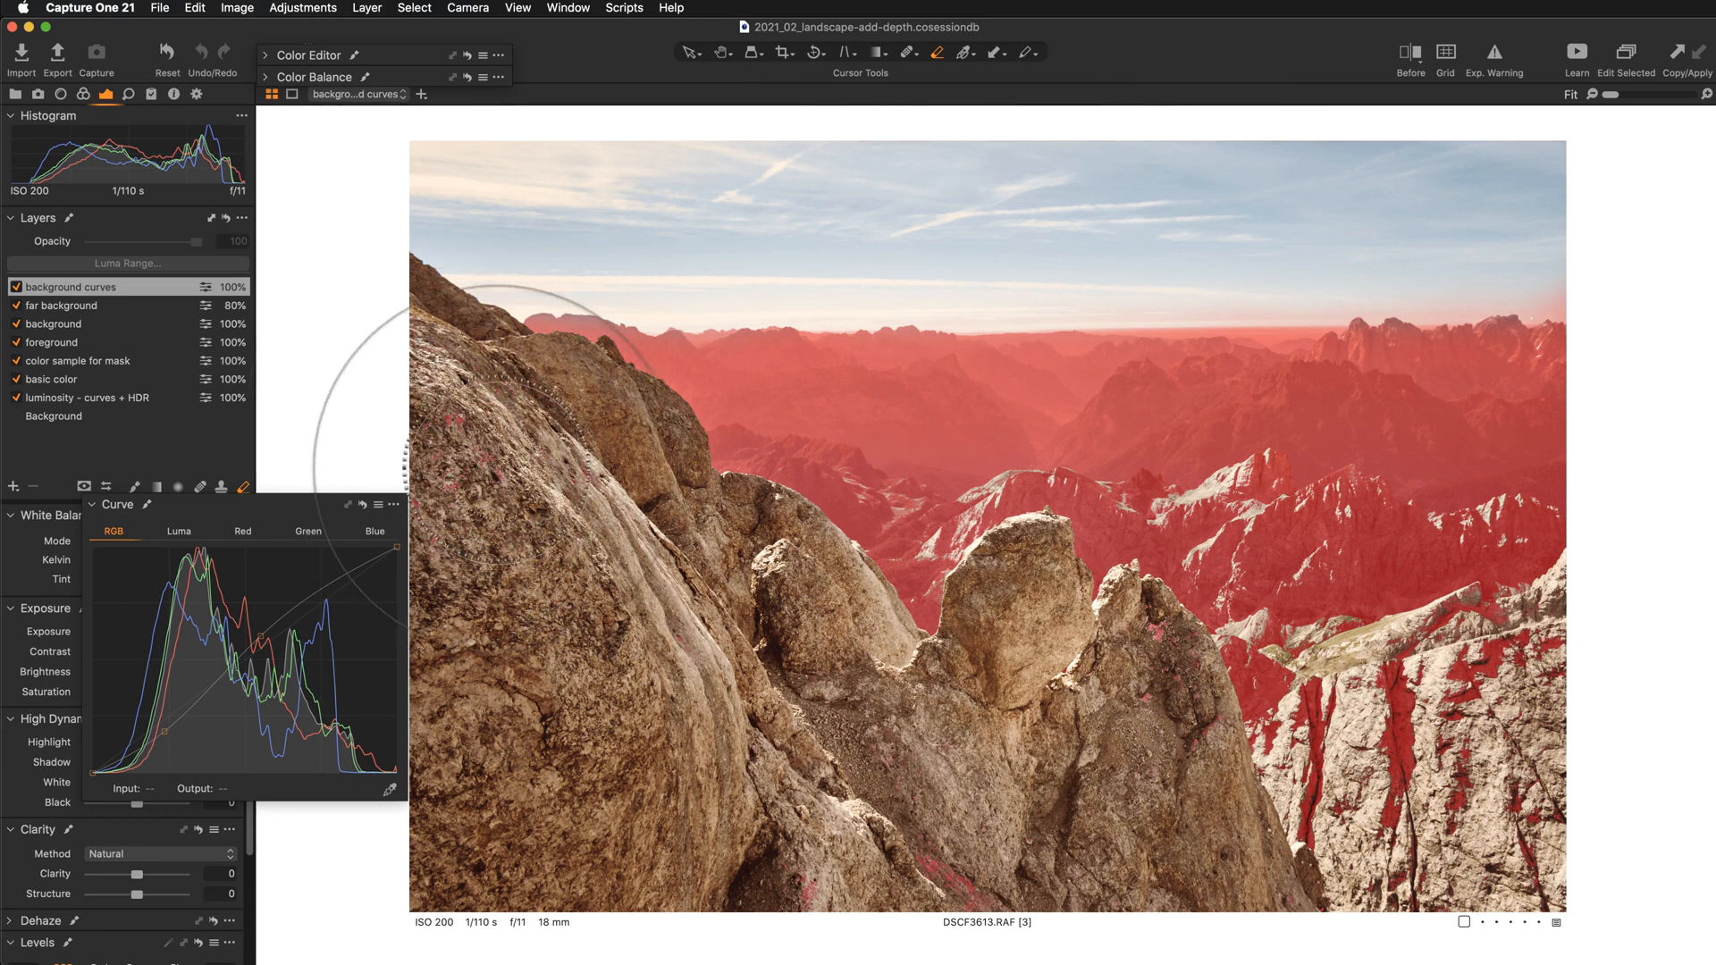
Step: Set the far background layer's opacity to 59 and collapse the Color Balance tool
{"action": "left_click", "coordinate": [173, 305]}
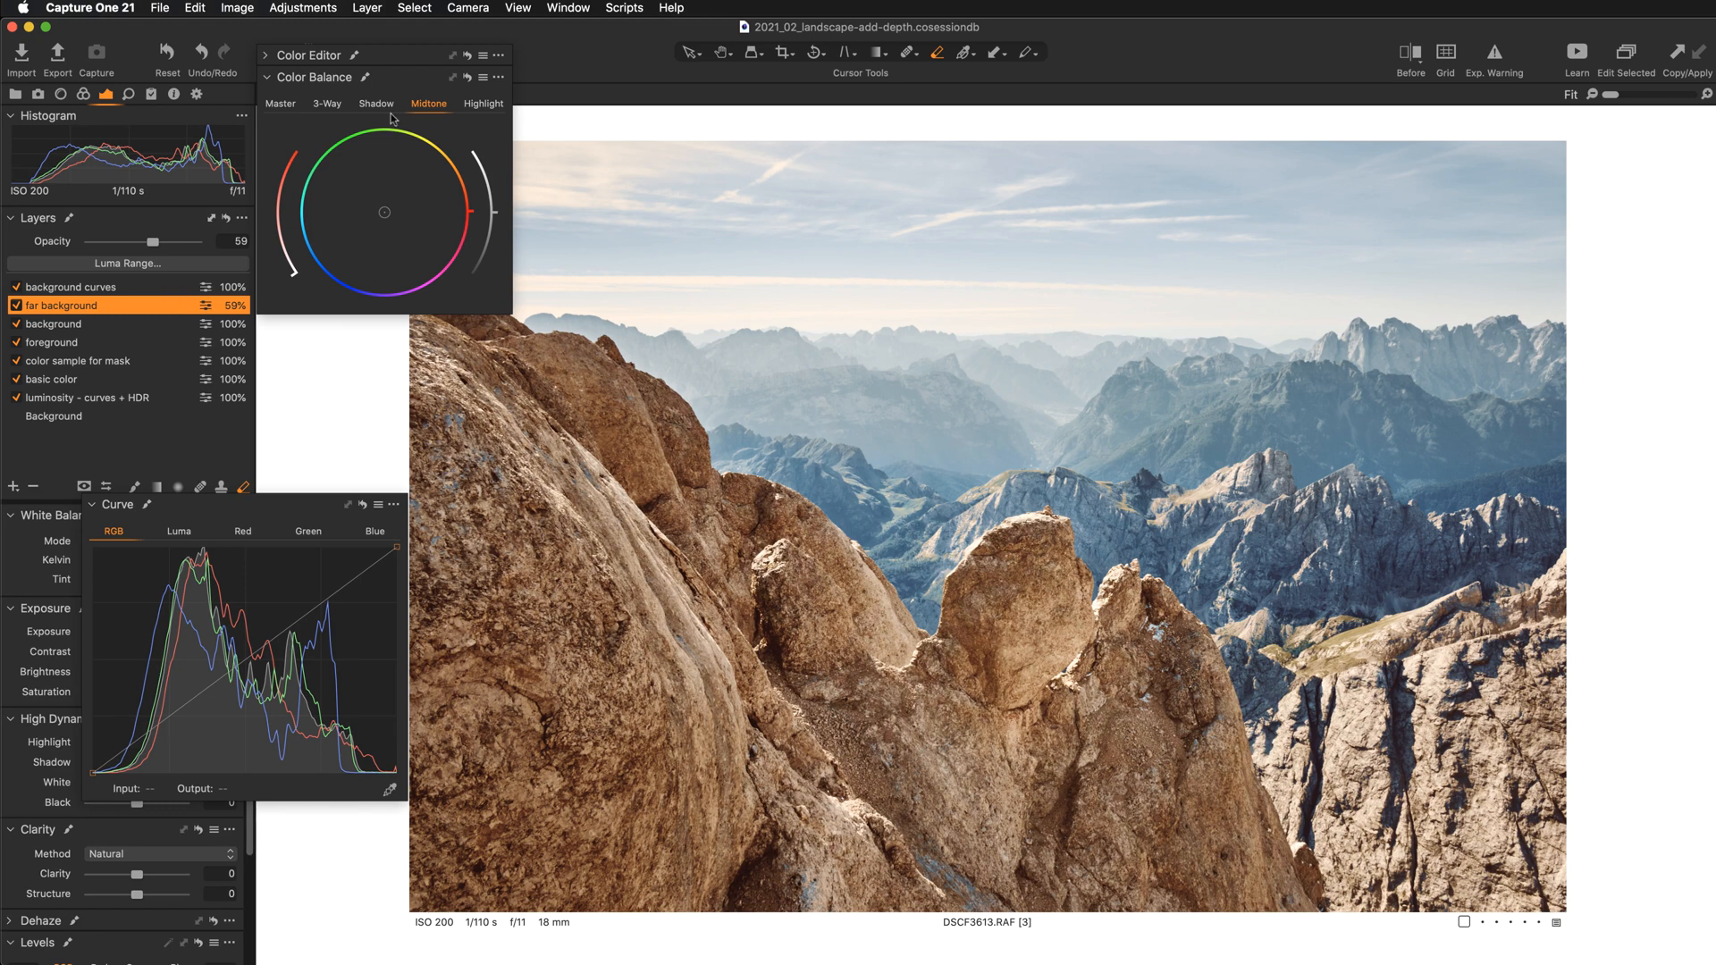
{"action": "left_click", "coordinate": [399, 79]}
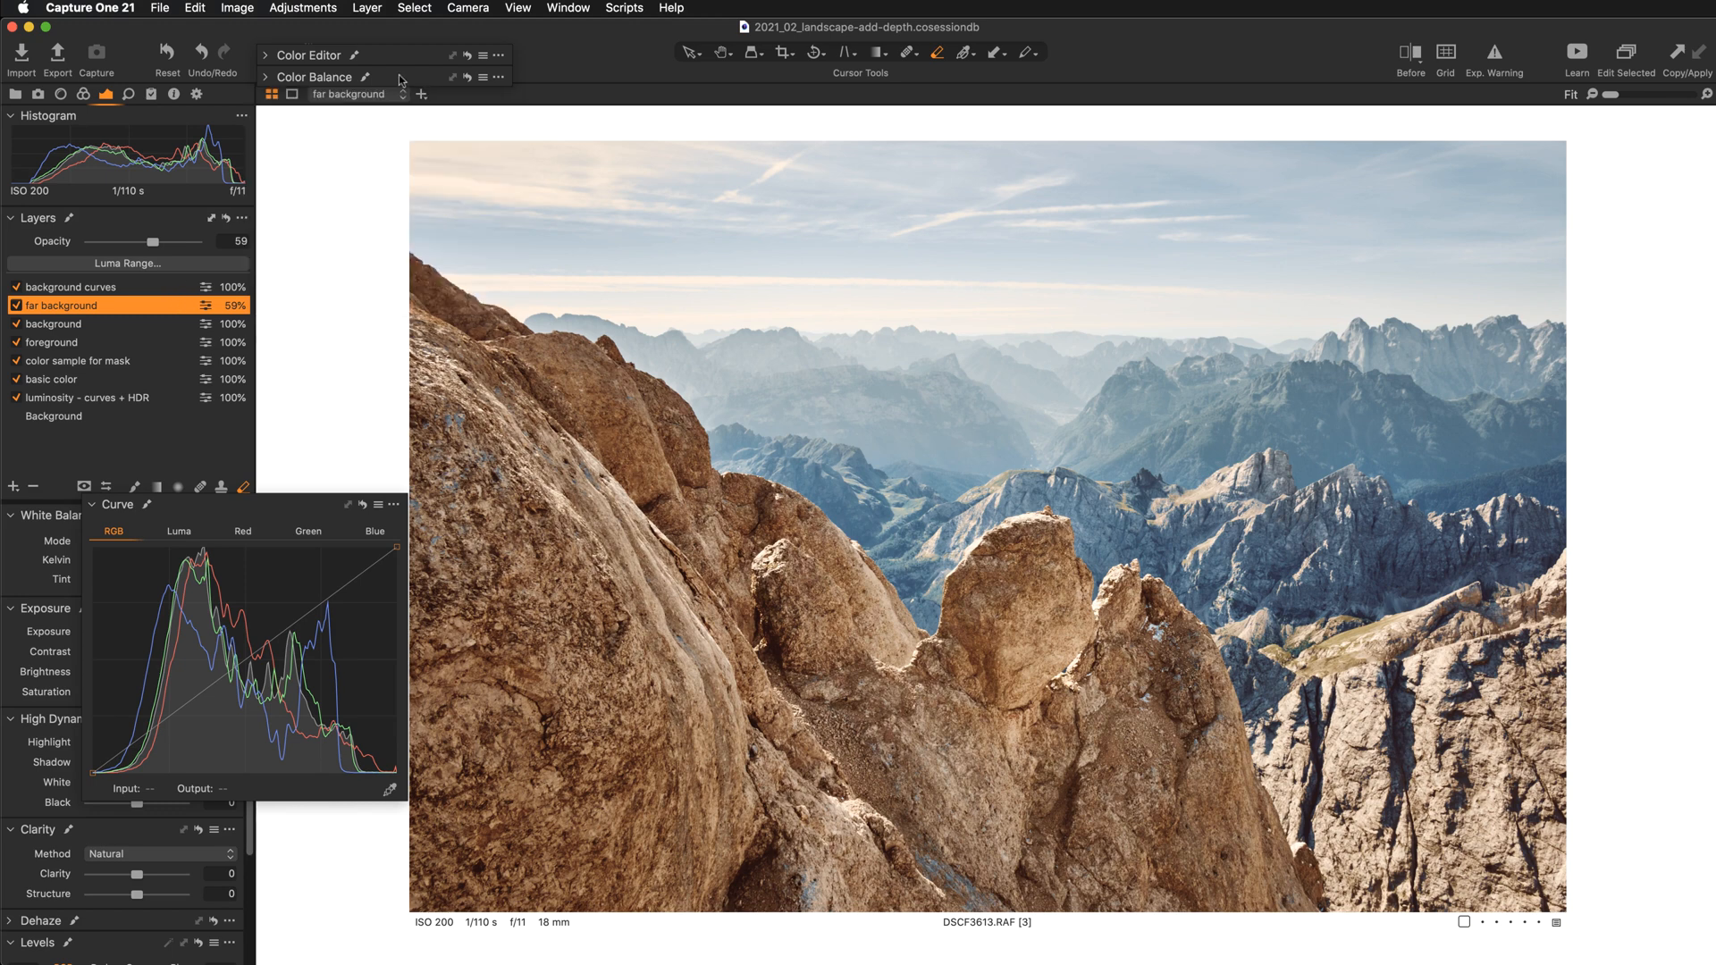
Step: Add a new filled adjustment layer named "sharpening" and stack the collapsed Curve tool beneath Color Balance
{"action": "left_click", "coordinate": [14, 487]}
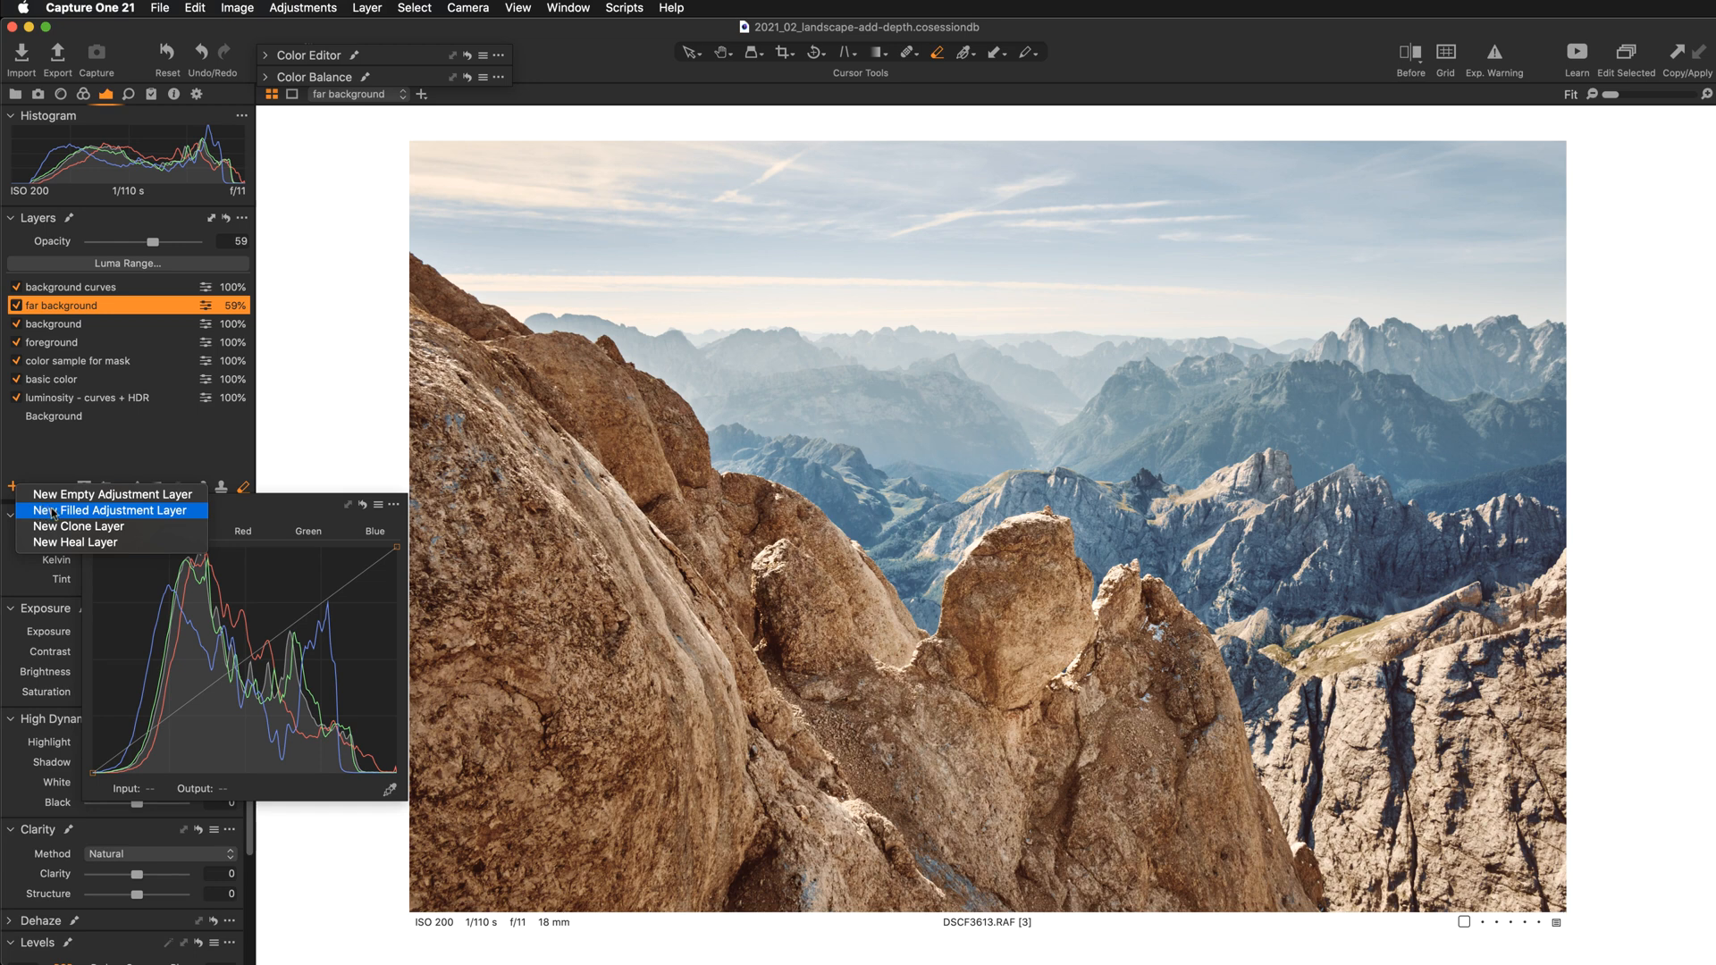
{"action": "left_click", "coordinate": [83, 453]}
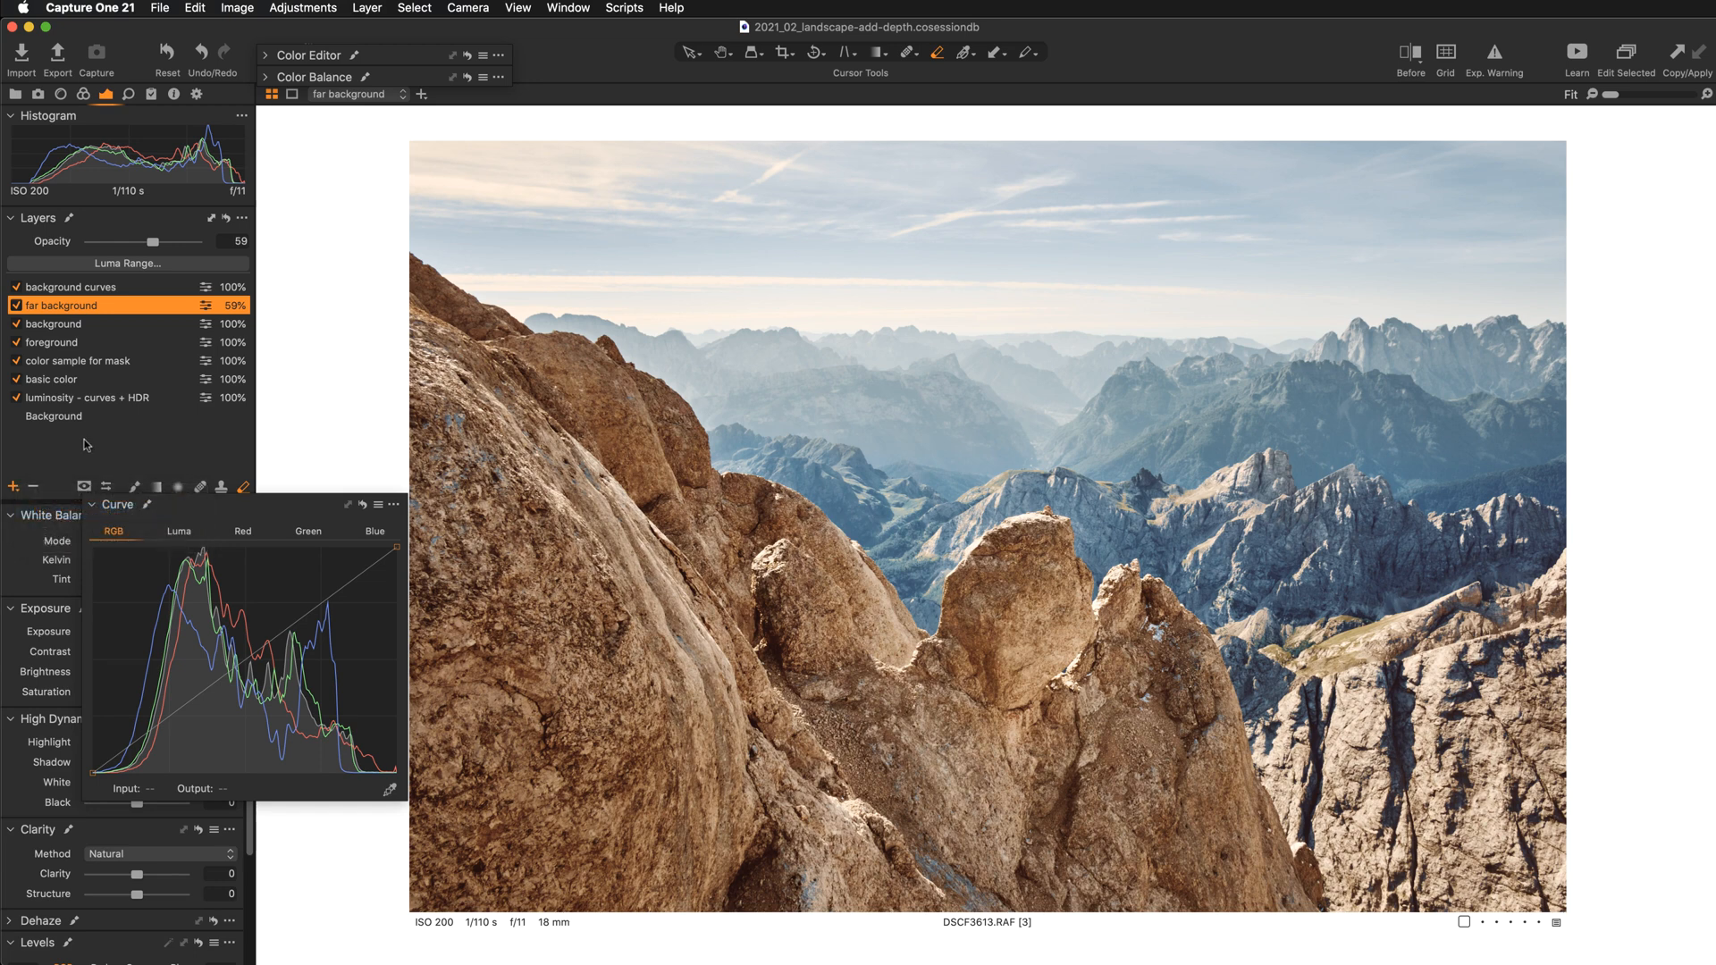
{"action": "double_click", "coordinate": [93, 284]}
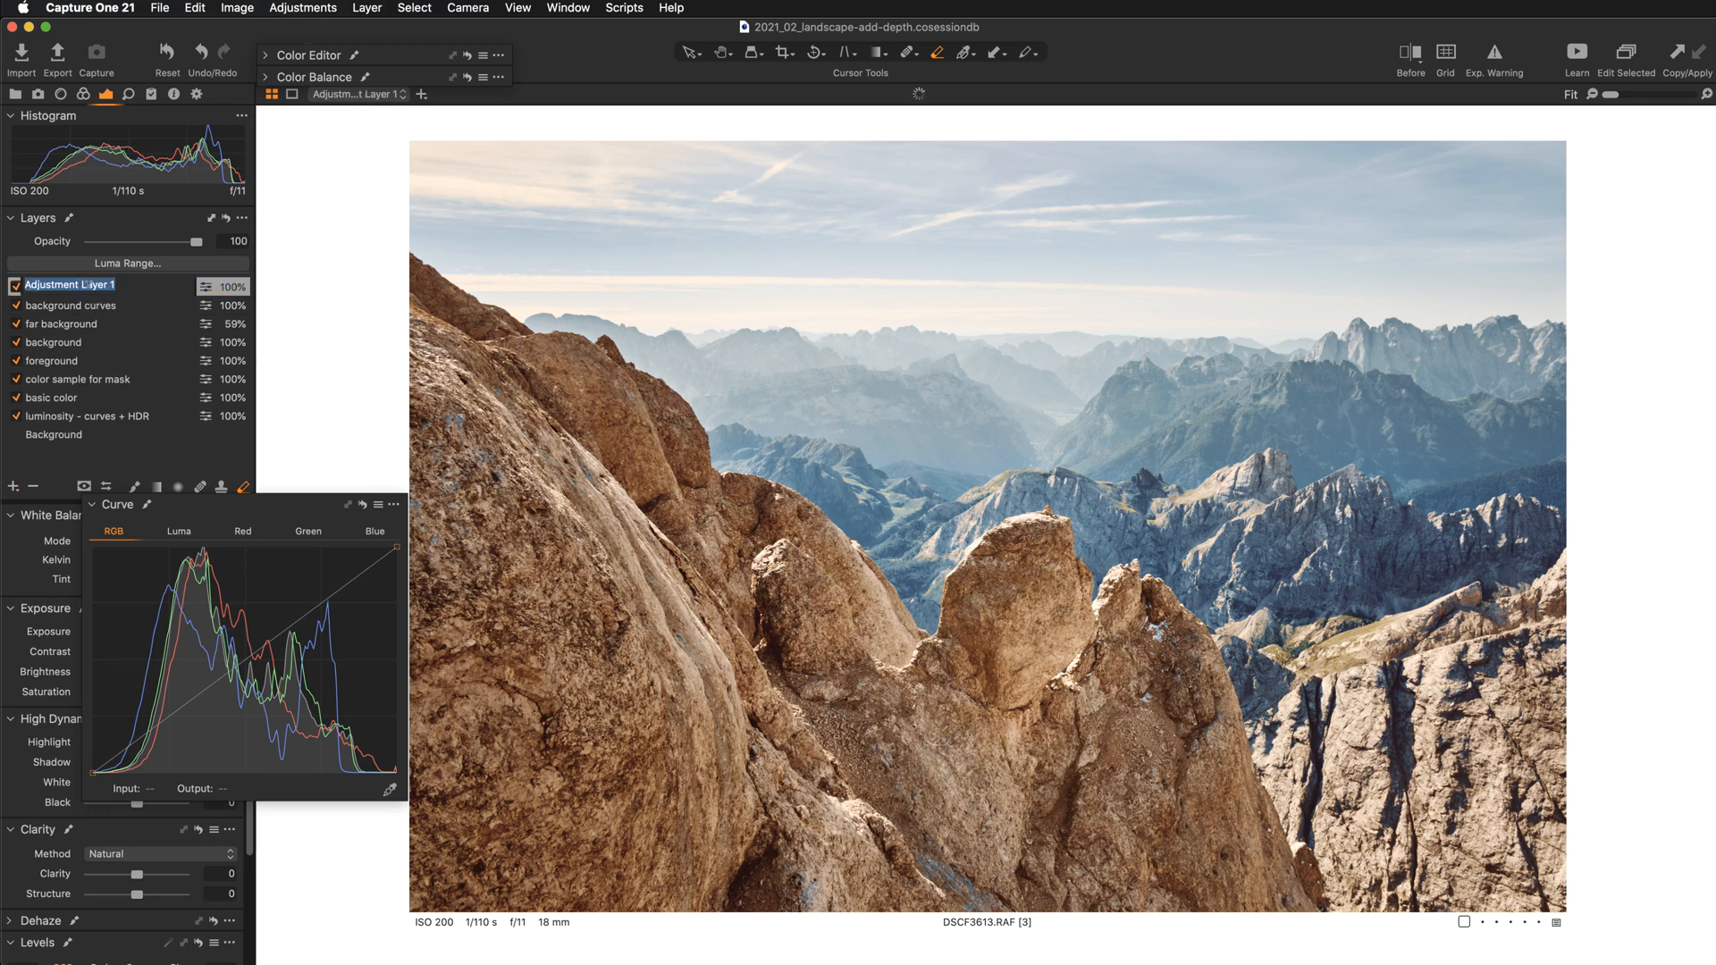
{"action": "type", "text": "sharpening"}
{"action": "left_click", "coordinate": [304, 506]}
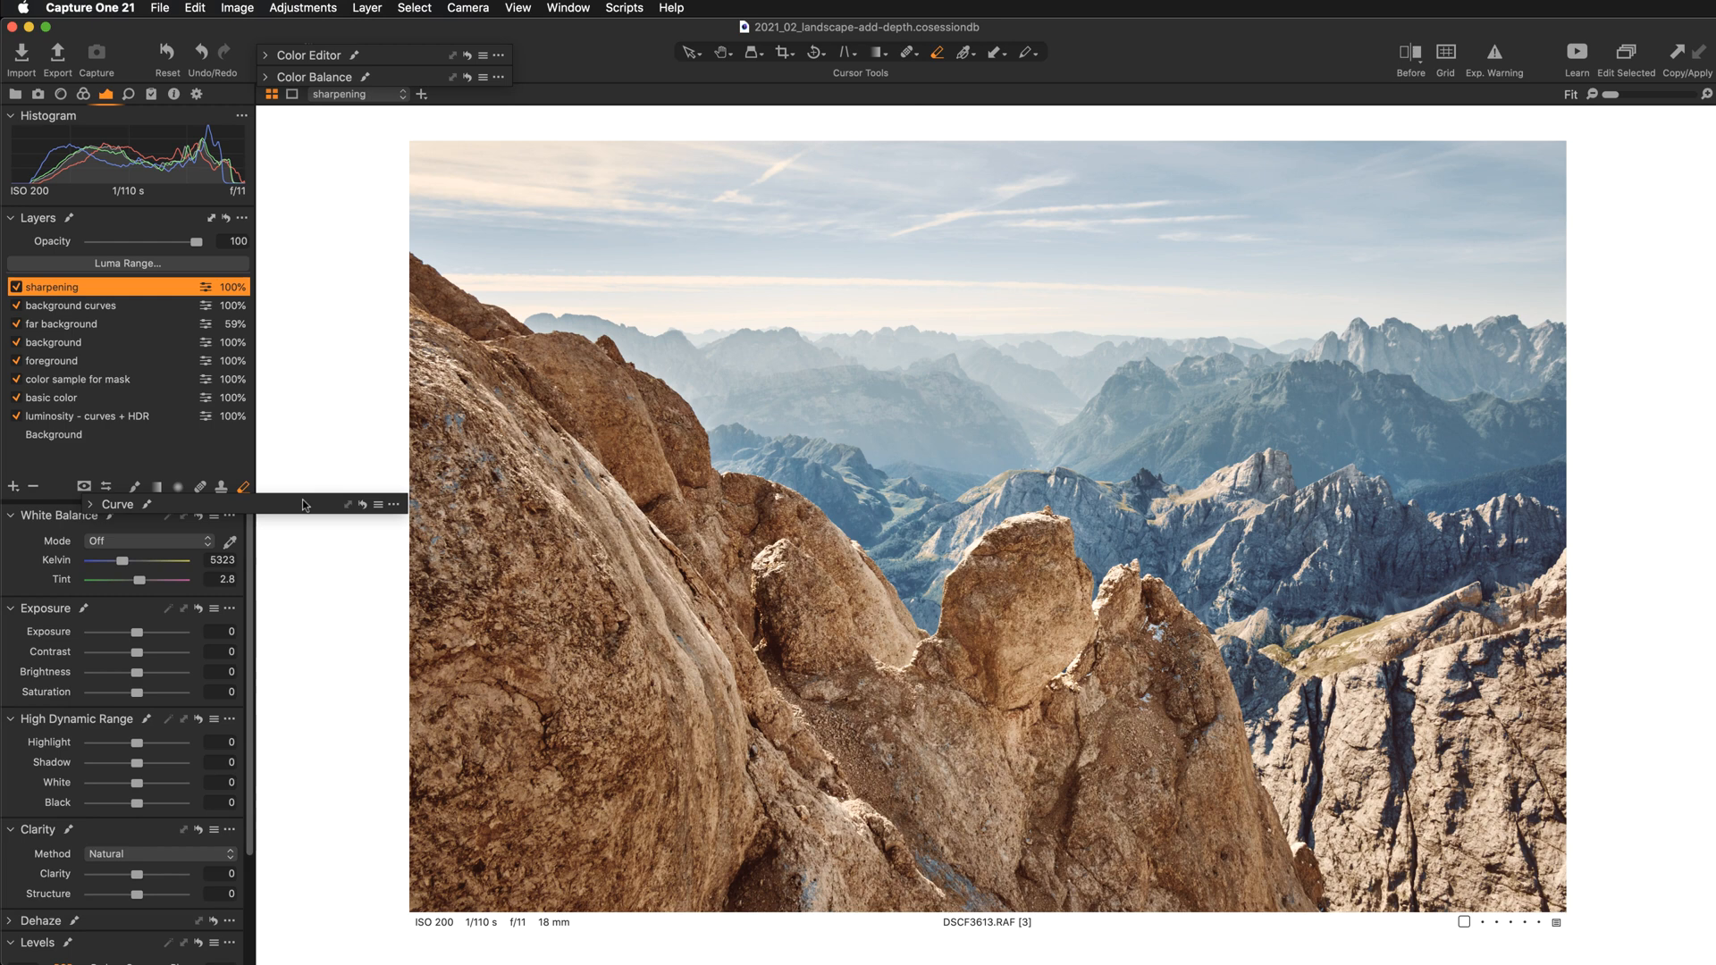
{"action": "left_click_drag", "start_coordinate": [304, 505], "coordinate": [358, 100]}
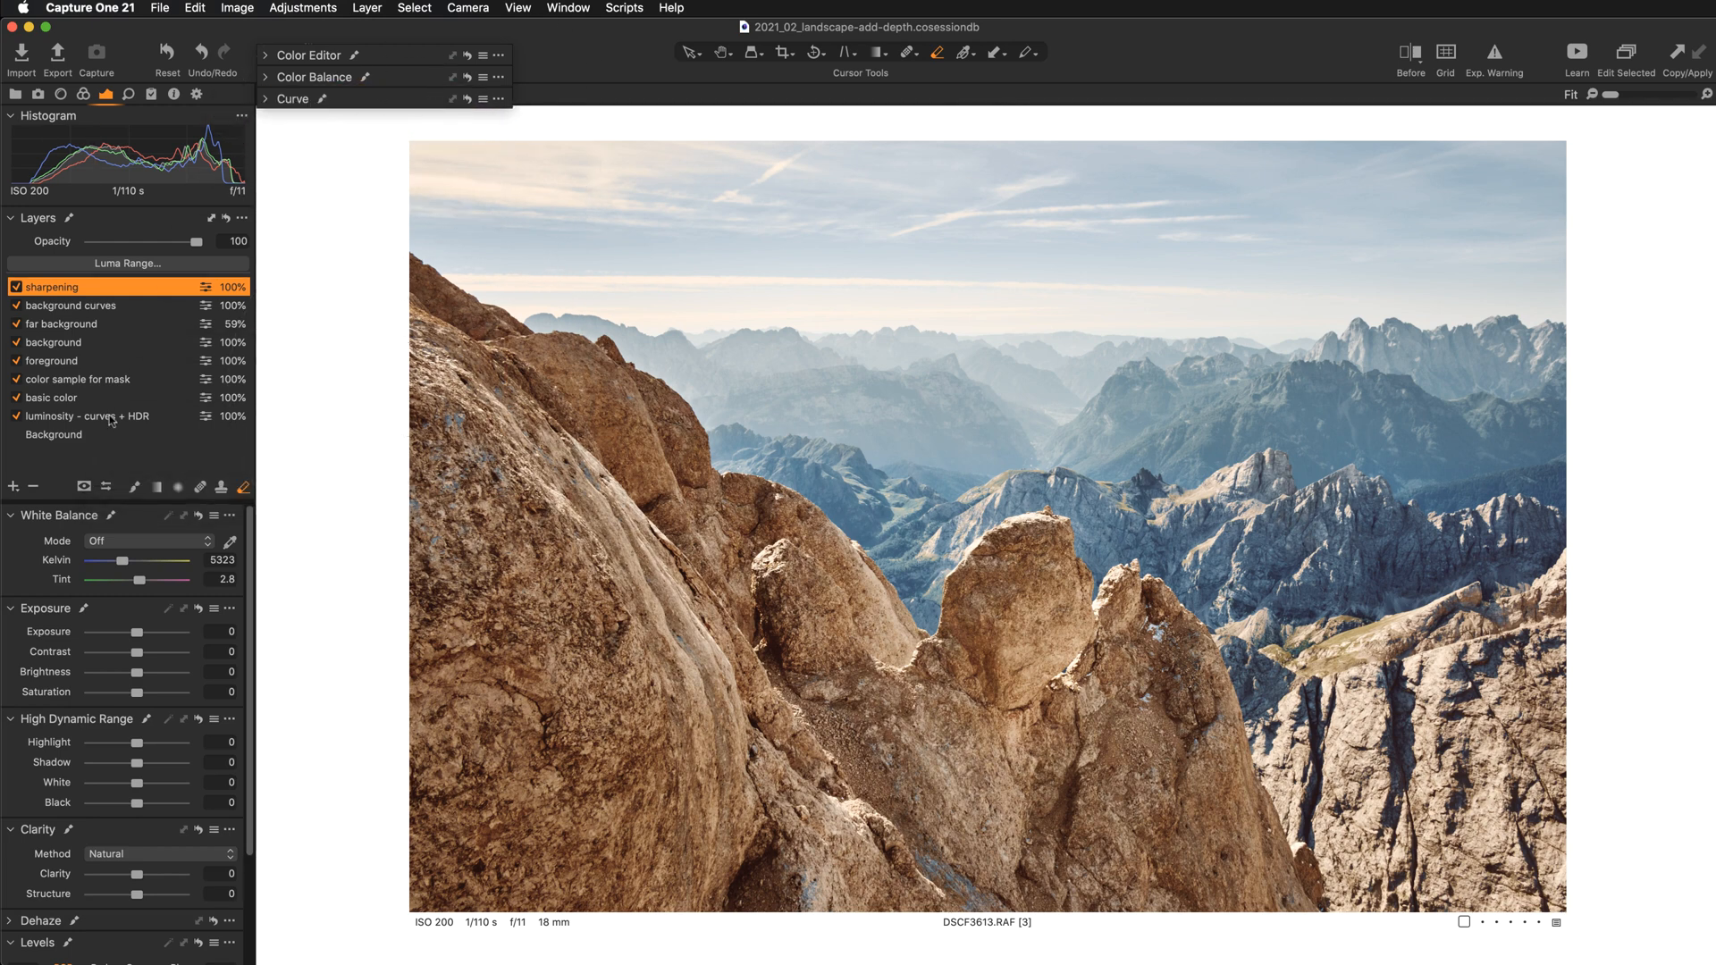
Step: Switch to the Select cursor and open the sharpening settings of the Background layer
{"action": "left_click", "coordinate": [690, 52]}
{"action": "left_click", "coordinate": [66, 437]}
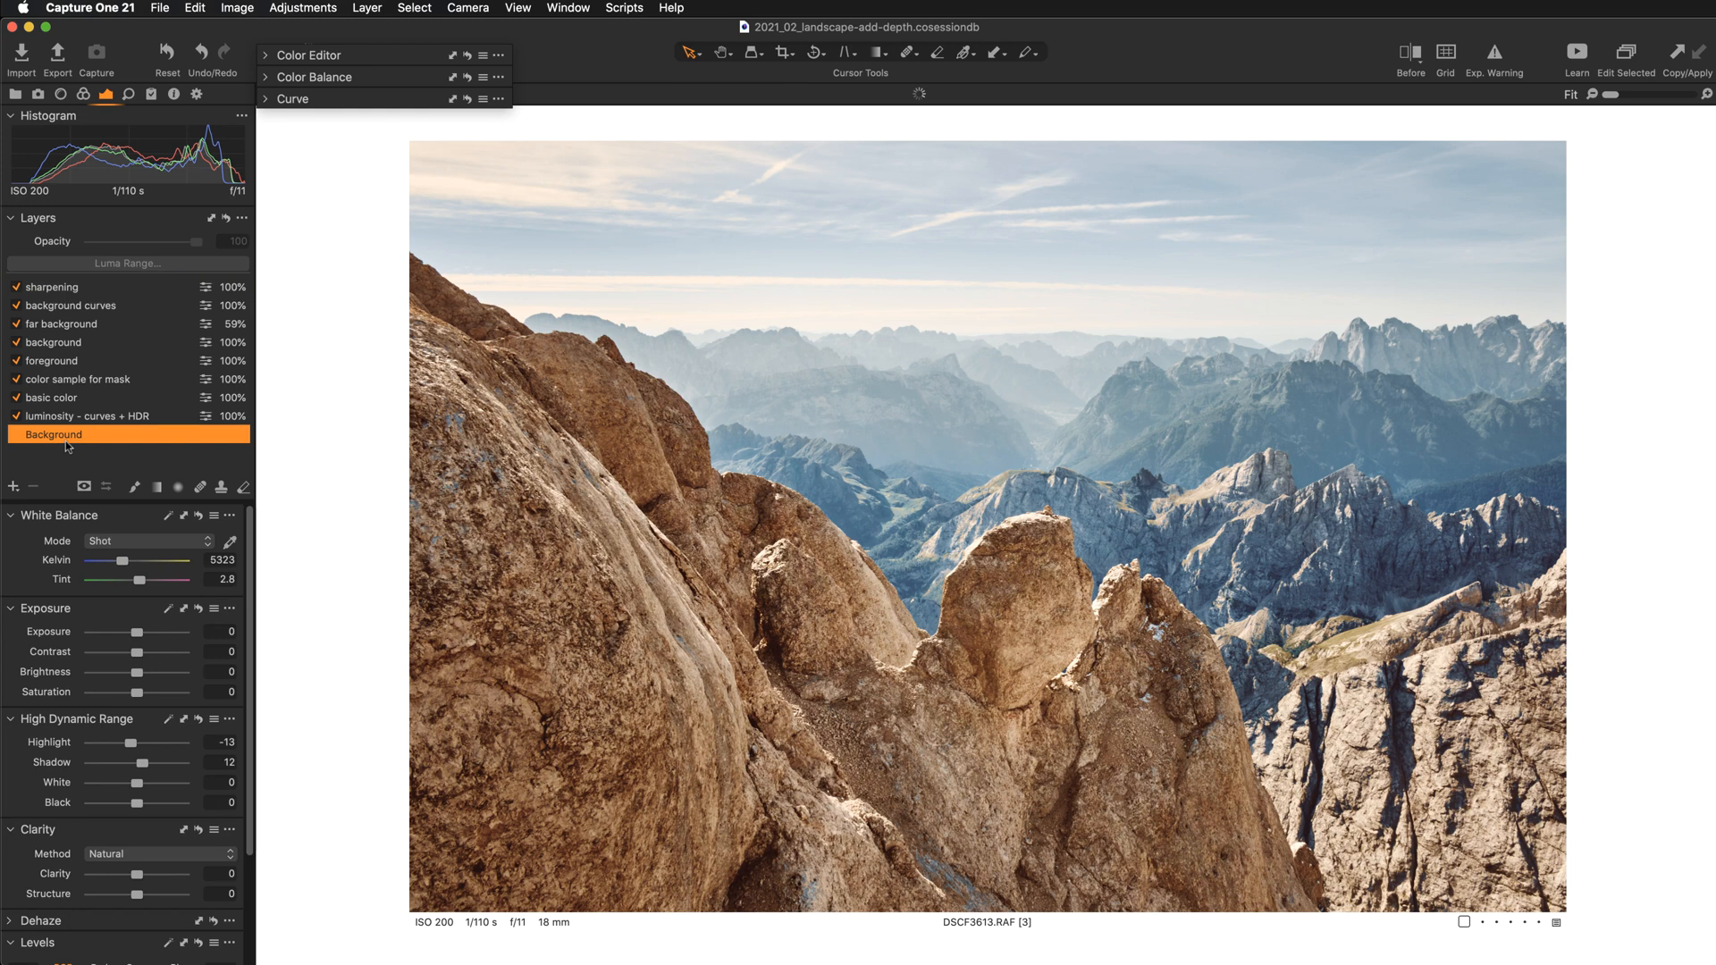
{"action": "left_click", "coordinate": [128, 93]}
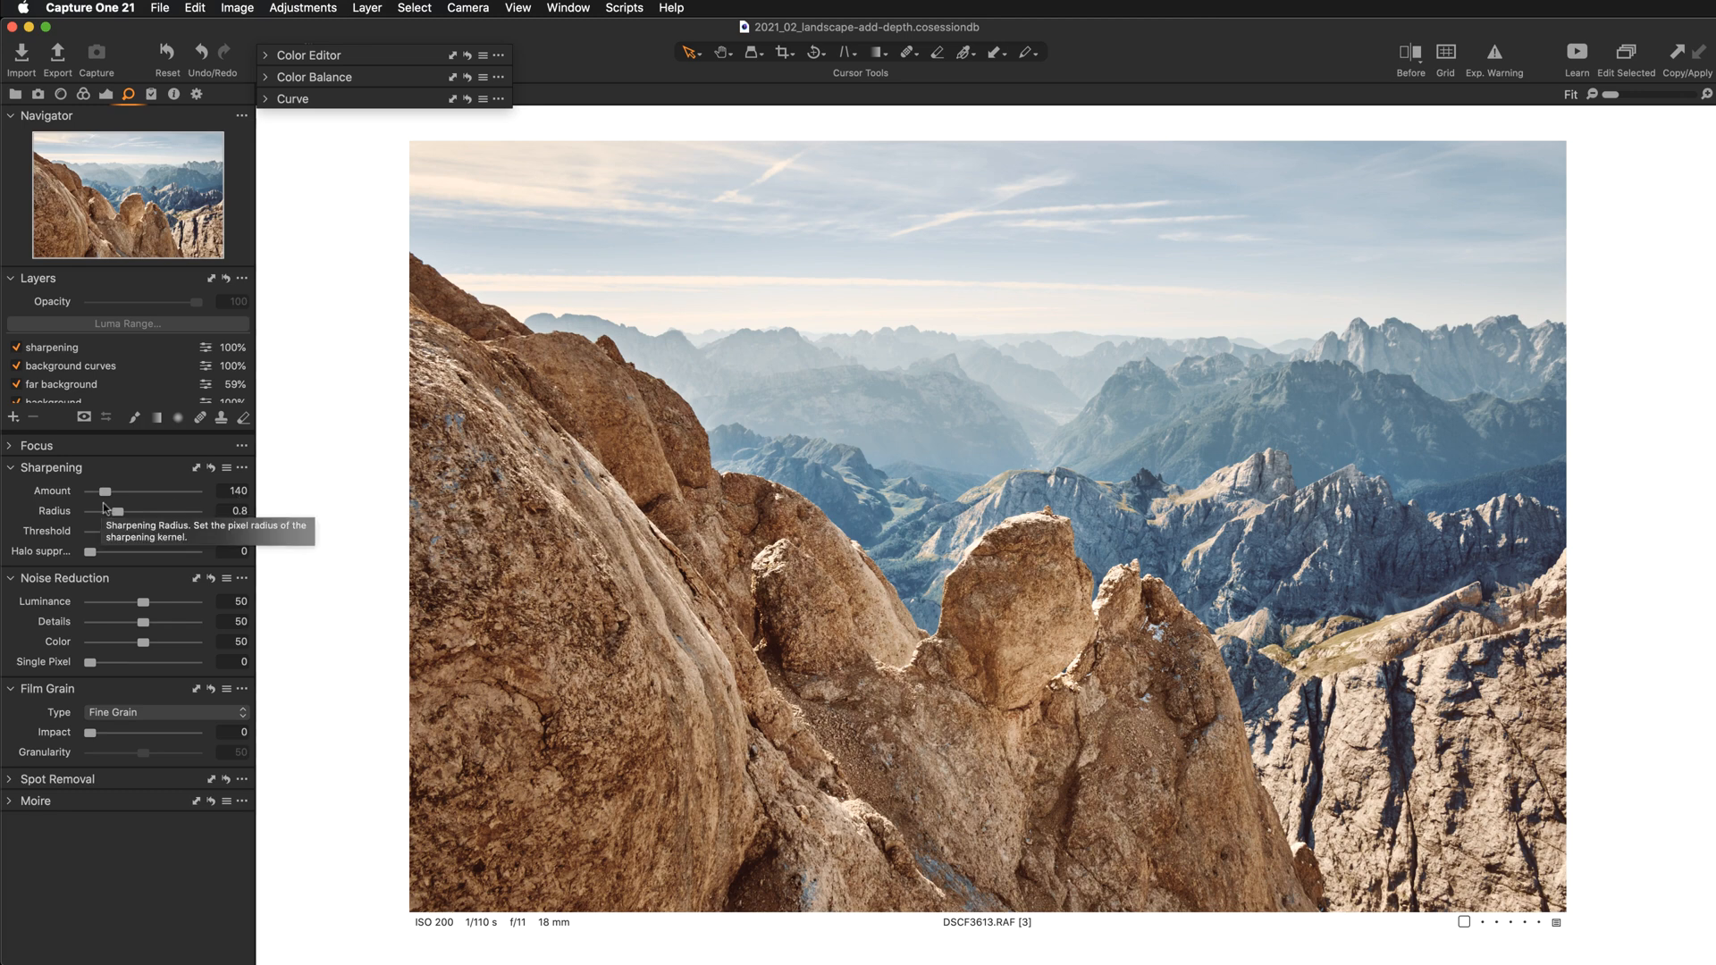
Step: Try the Background layer's sharpening at amount 0, radius 0.2 and threshold 0, and reset it to the defaults
{"action": "left_click_drag", "start_coordinate": [104, 492], "coordinate": [29, 531]}
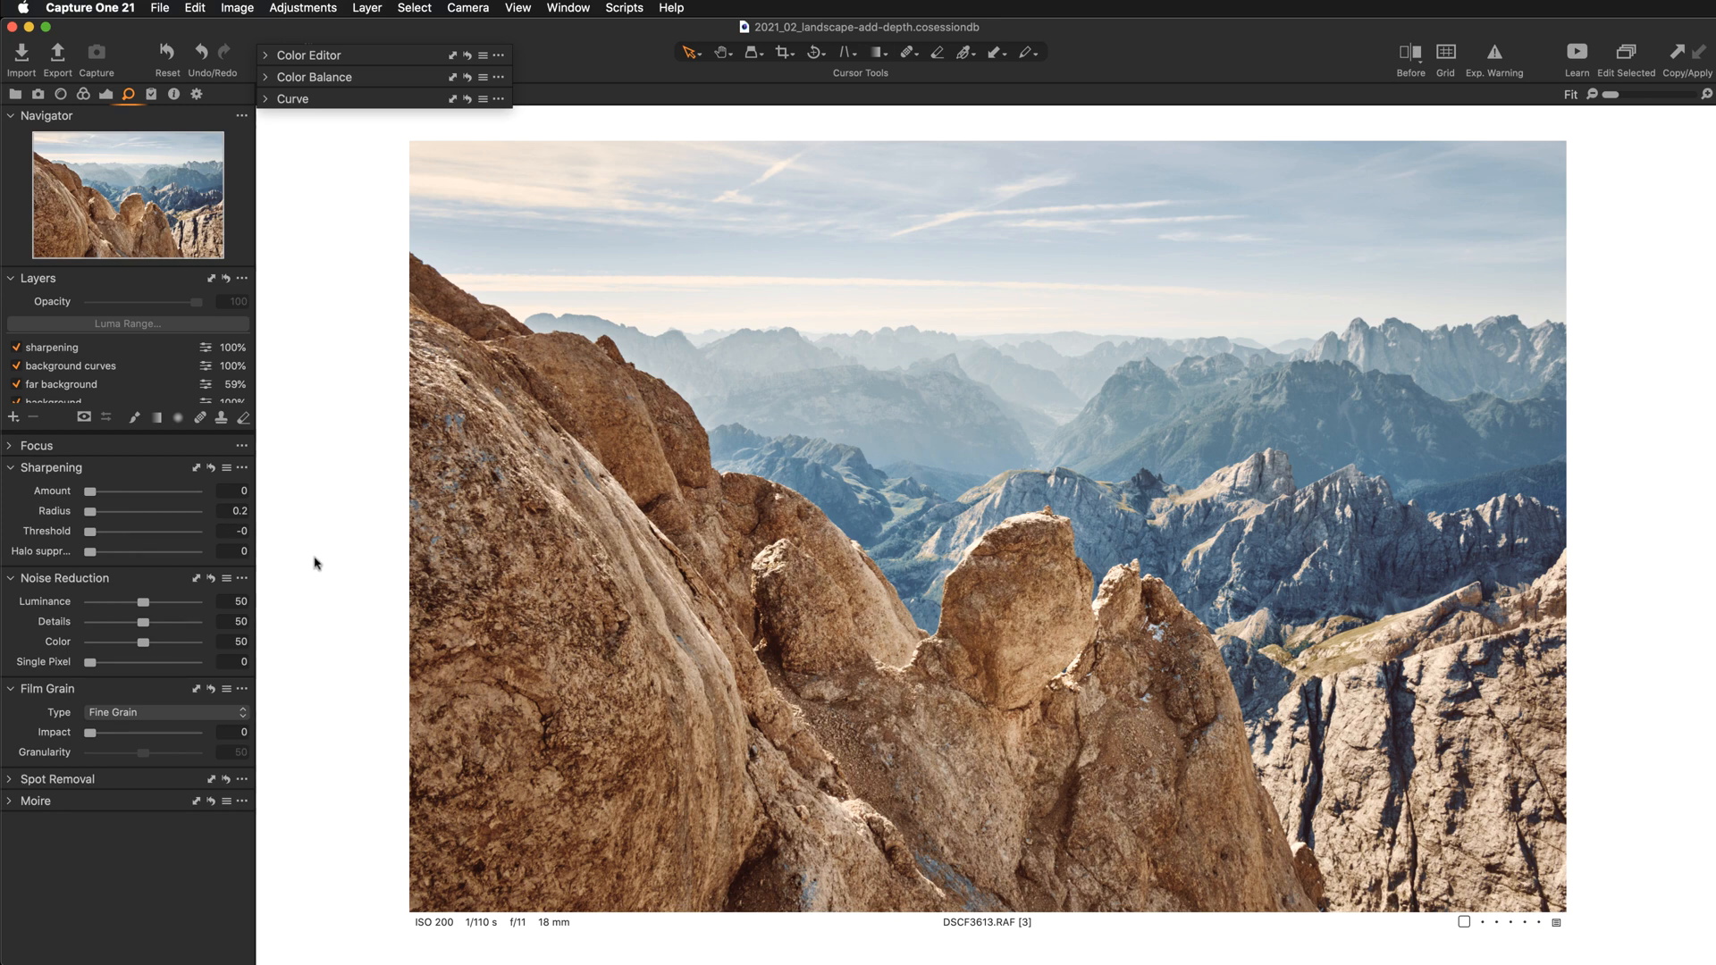
{"action": "left_click", "coordinate": [212, 467]}
Step: Inspect the photo at 100% and set the sharpening layer's Sharpening Amount to 141
{"action": "key", "text": "super+plus"}
{"action": "key", "text": "super+plus"}
{"action": "key", "text": "super+plus"}
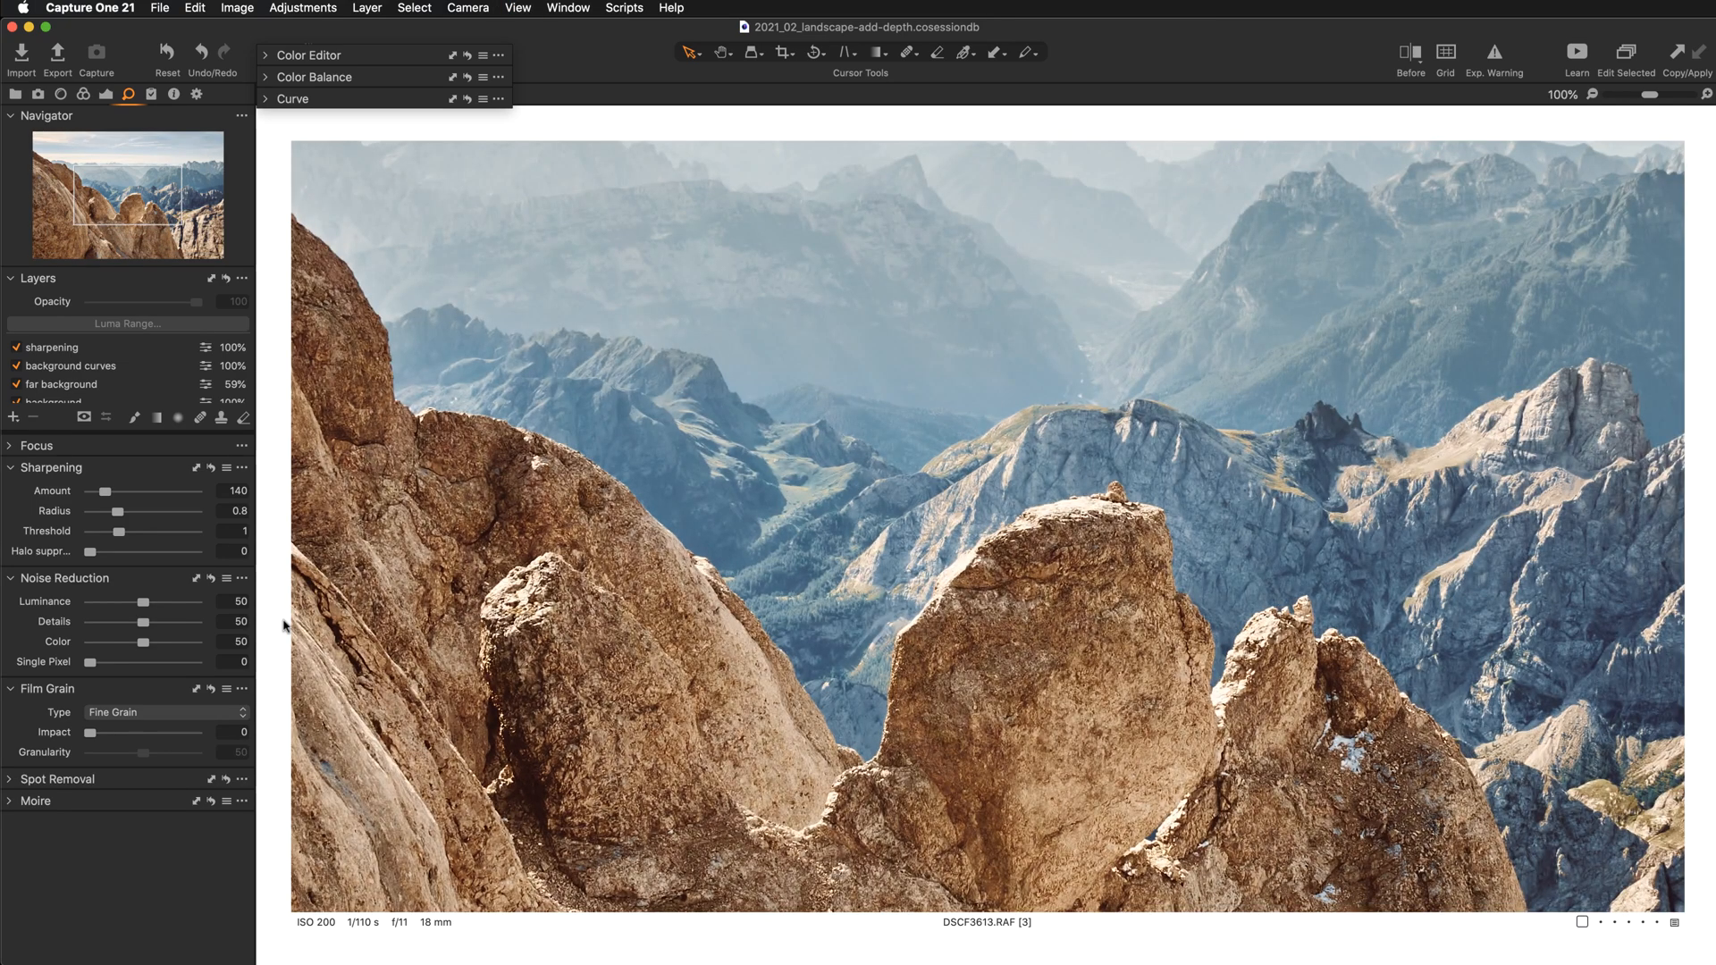
{"action": "left_click_drag", "start_coordinate": [570, 665], "coordinate": [672, 576]}
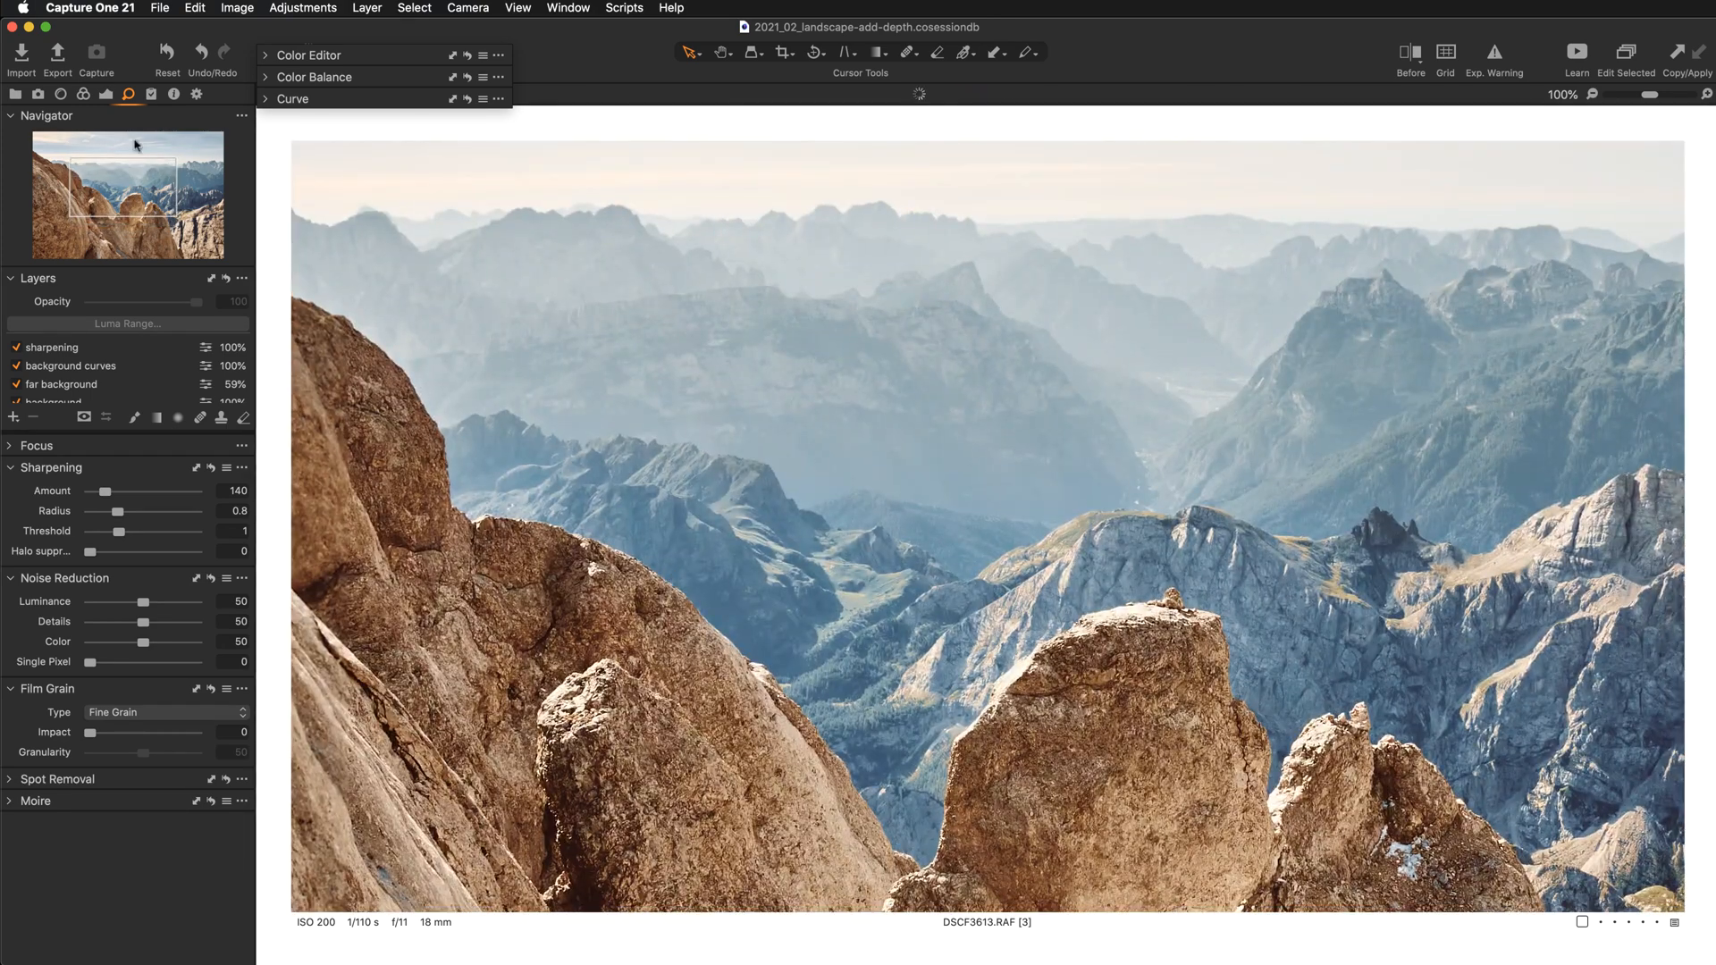
{"action": "left_click", "coordinate": [94, 349]}
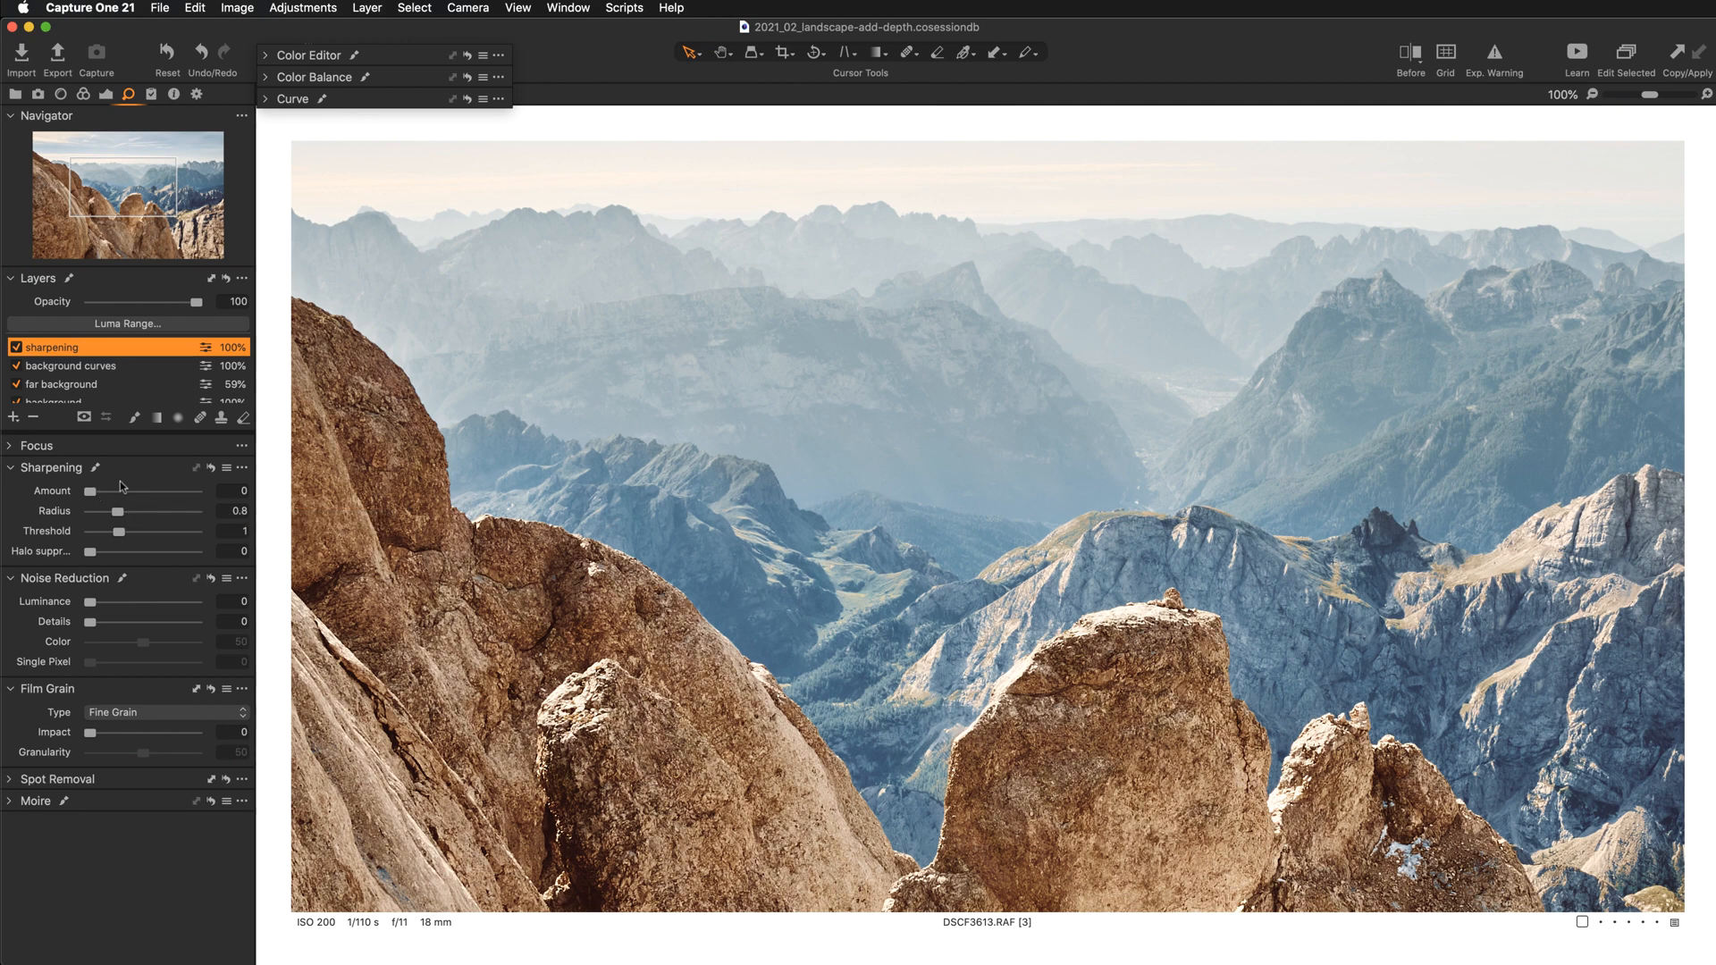
{"action": "scroll", "coordinate": [151, 391], "scroll_direction": "down", "scroll_amount": 1}
{"action": "scroll", "coordinate": [150, 391], "scroll_direction": "down", "scroll_amount": 3}
{"action": "left_click", "coordinate": [150, 393]}
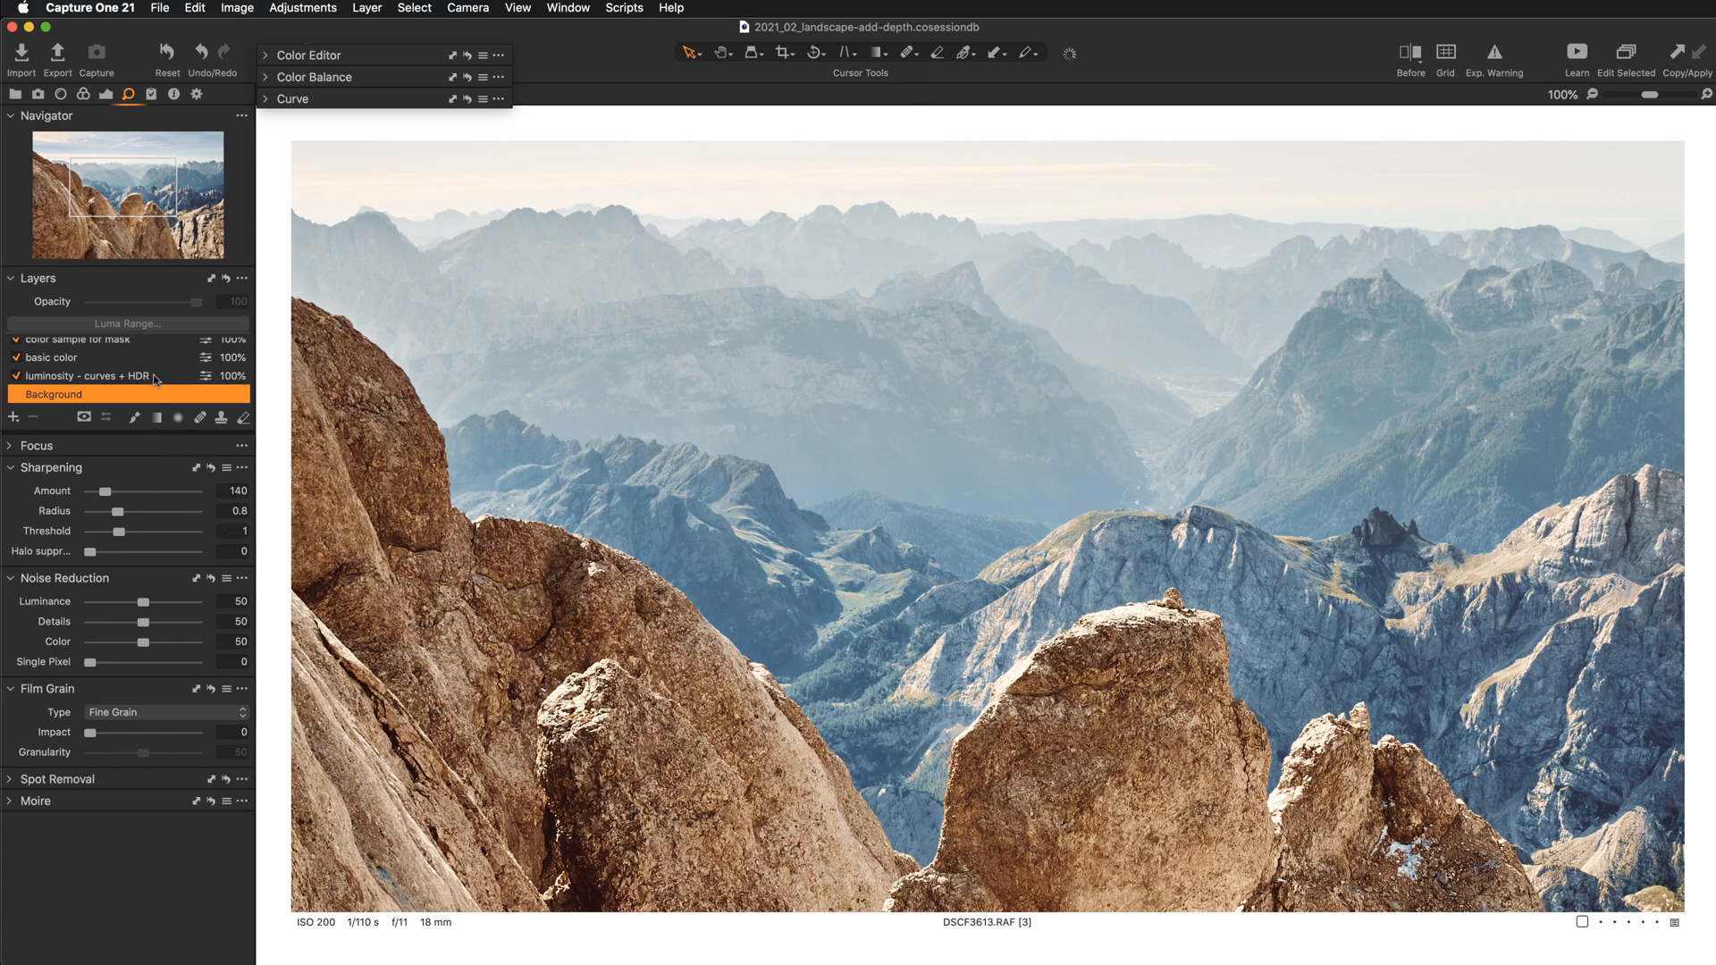
{"action": "scroll", "coordinate": [148, 372], "scroll_direction": "up", "scroll_amount": 4}
{"action": "left_click", "coordinate": [86, 350]}
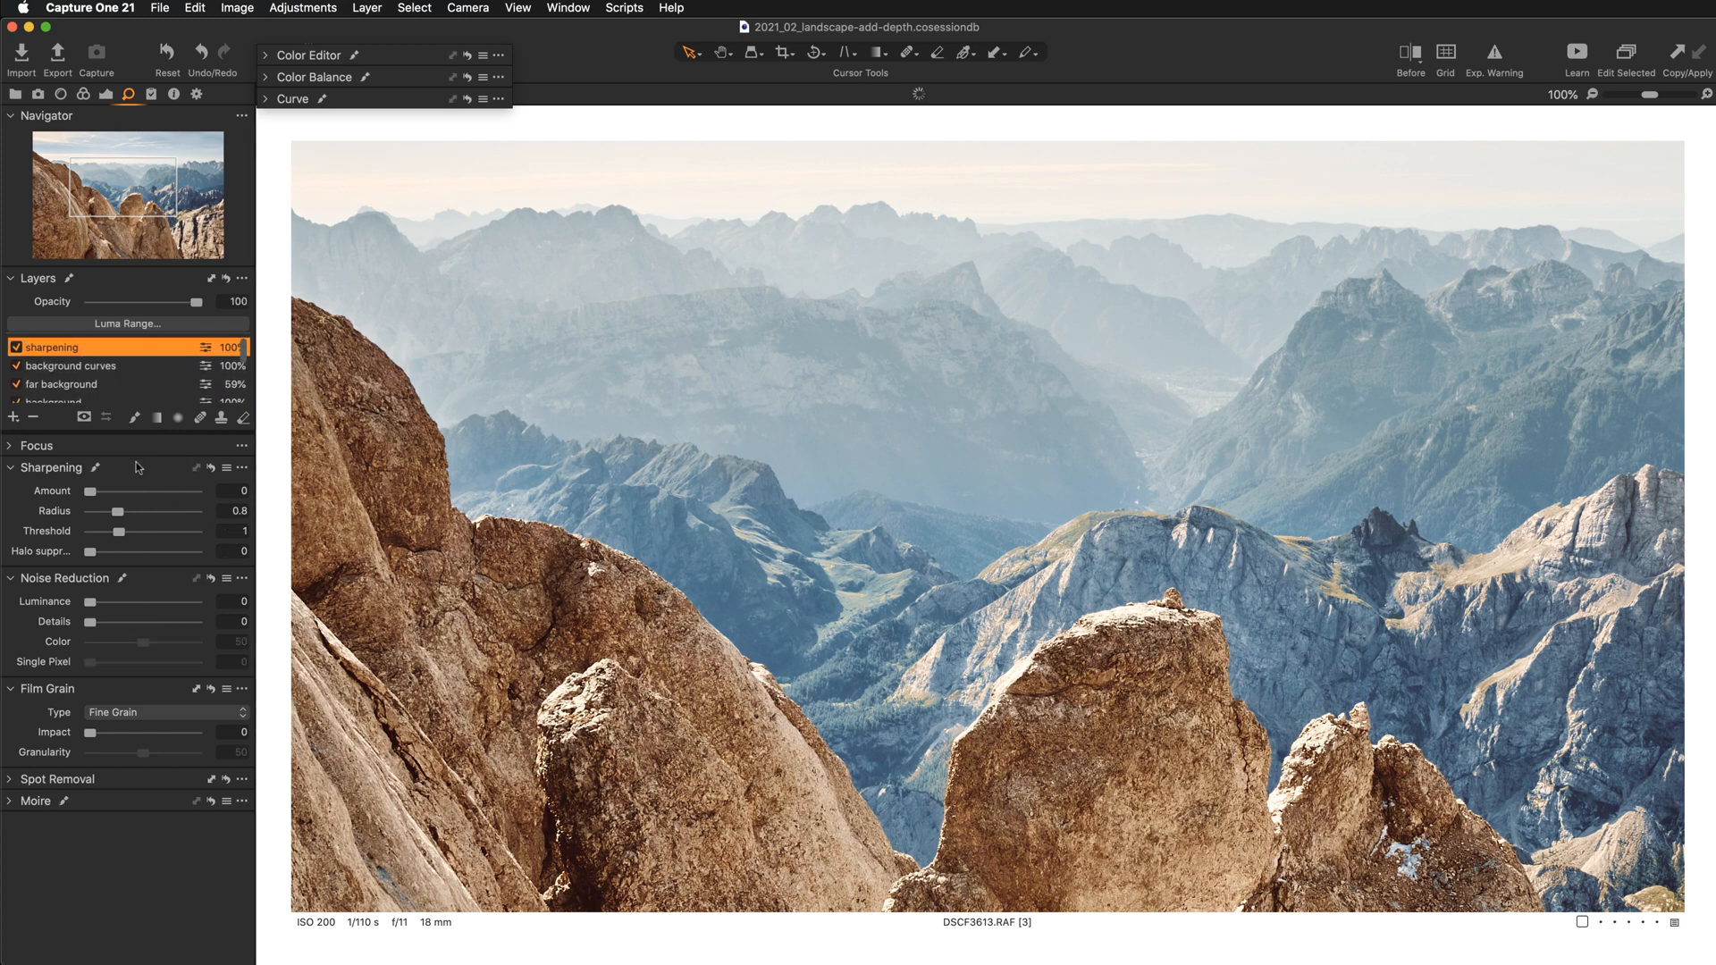
{"action": "left_click_drag", "start_coordinate": [92, 493], "coordinate": [106, 492]}
Step: Check the sharpened mountains and rocks, and set the sharpening layer's Clarity to 14 with the Natural method
{"action": "left_click_drag", "start_coordinate": [1459, 307], "coordinate": [1000, 355]}
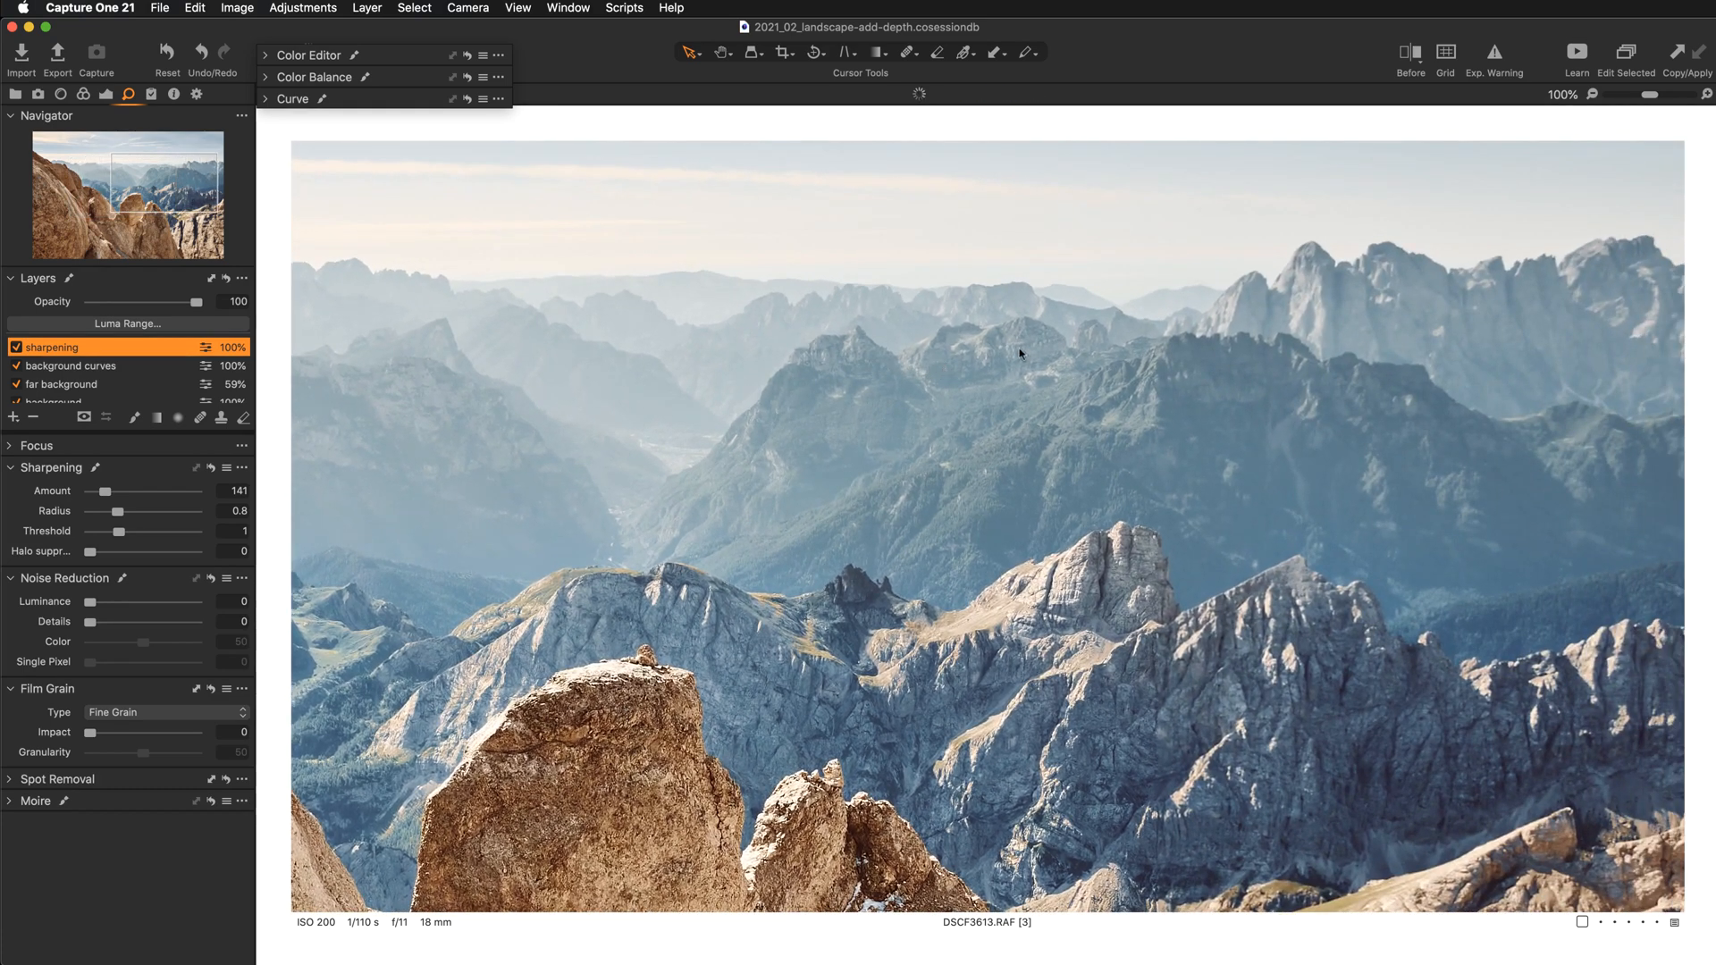
{"action": "left_click_drag", "start_coordinate": [658, 422], "coordinate": [1161, 430]}
{"action": "left_click_drag", "start_coordinate": [745, 453], "coordinate": [885, 441]}
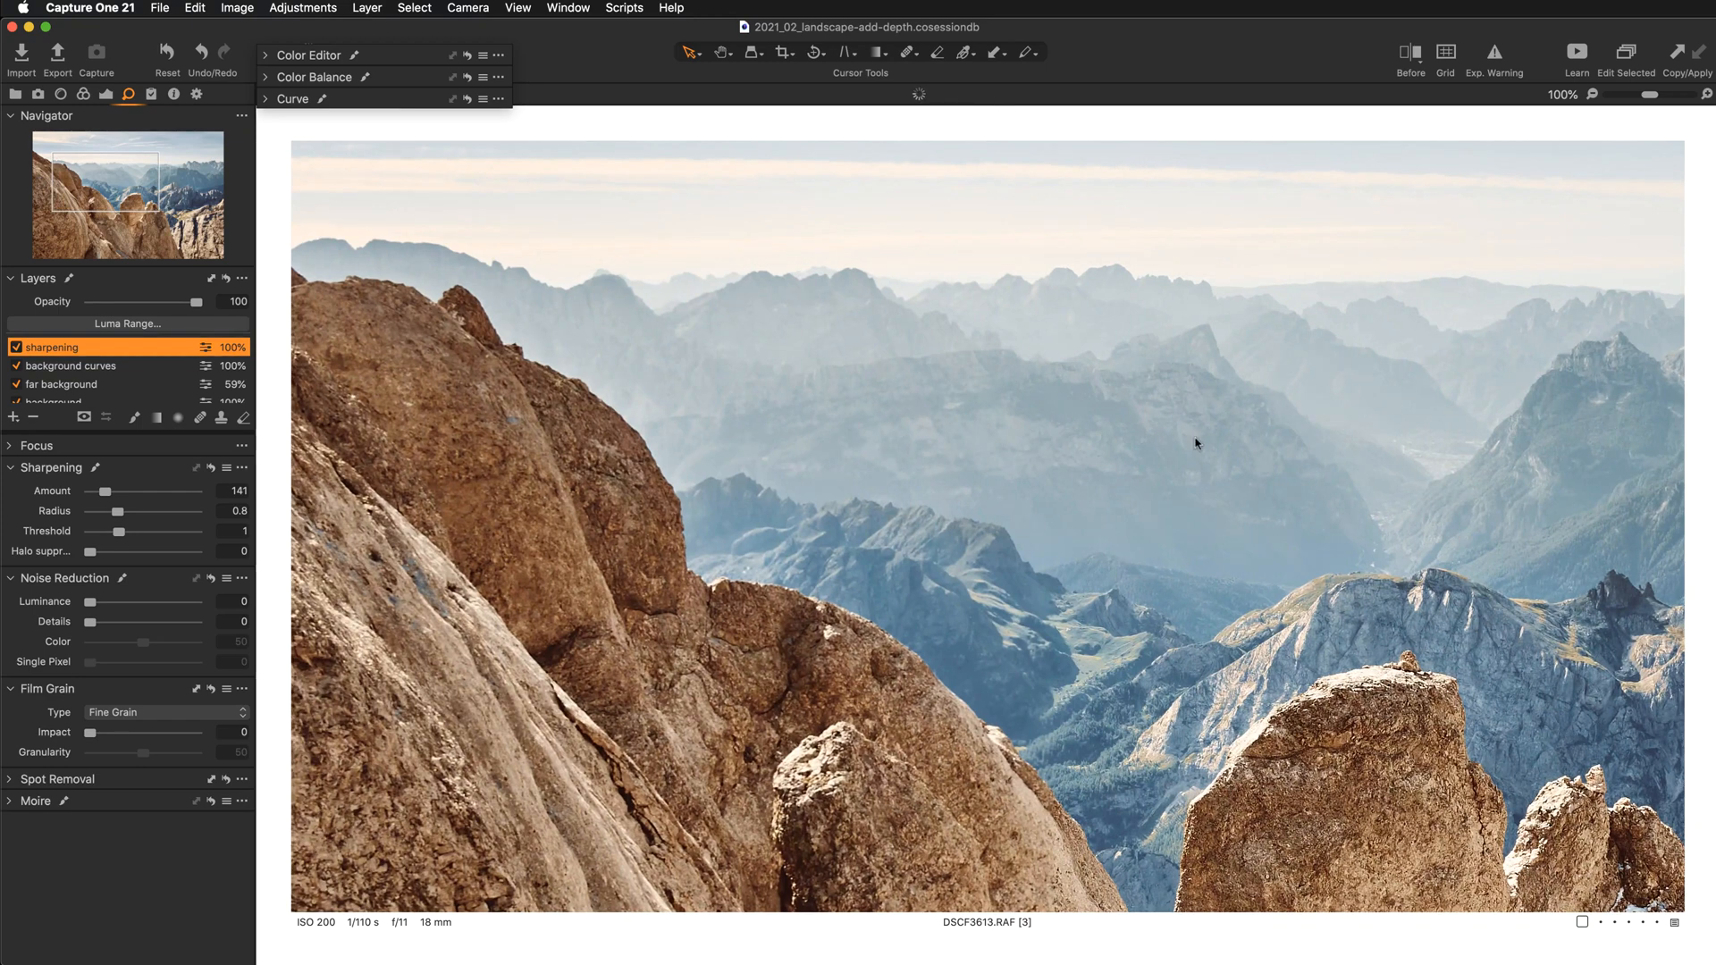
{"action": "left_click_drag", "start_coordinate": [1438, 449], "coordinate": [1160, 399]}
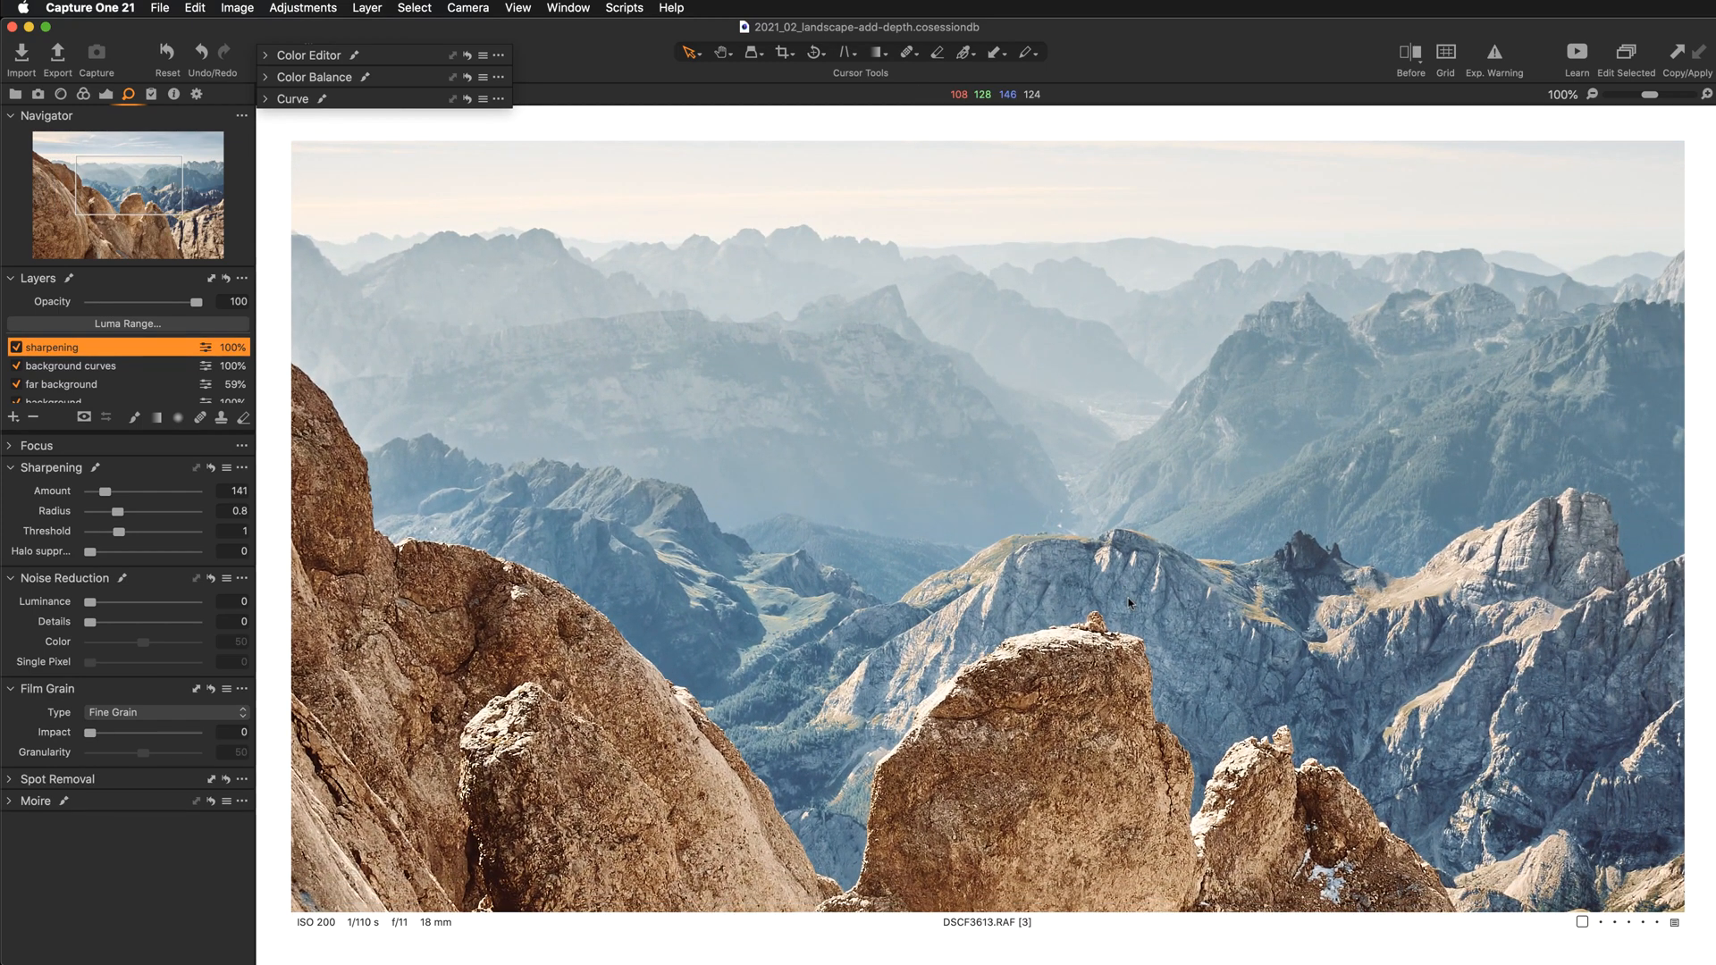
{"action": "left_click_drag", "start_coordinate": [1241, 779], "coordinate": [1178, 489]}
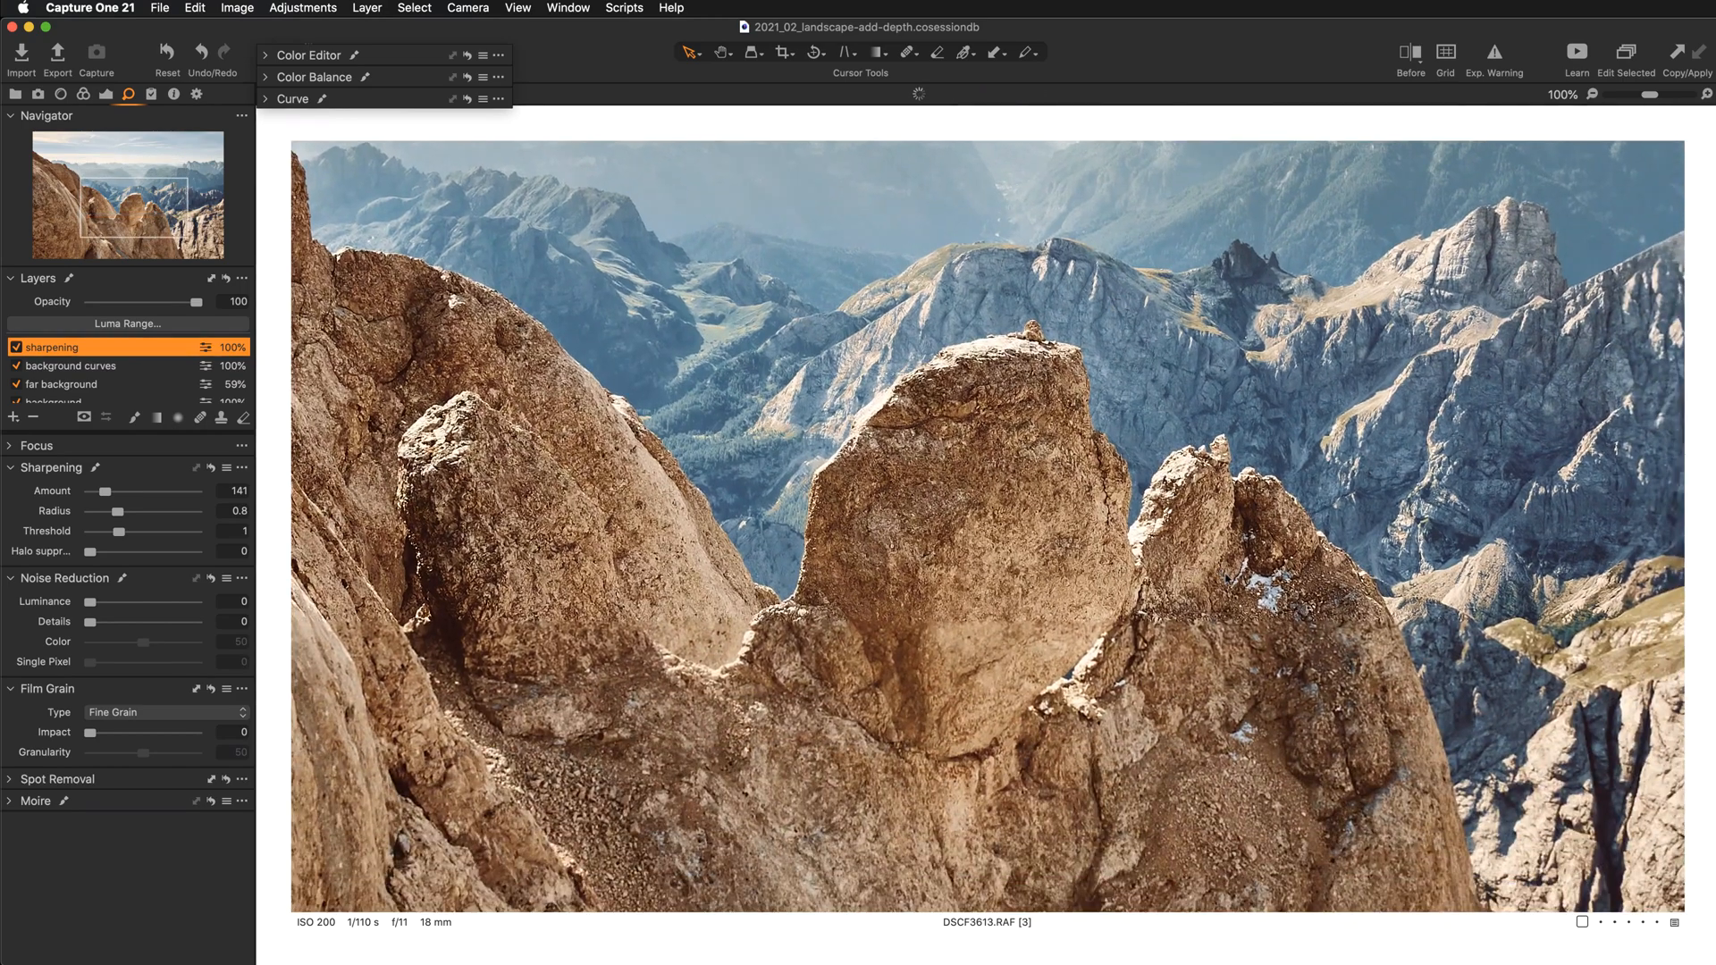
{"action": "scroll", "coordinate": [1184, 500], "scroll_direction": "up", "scroll_amount": 10}
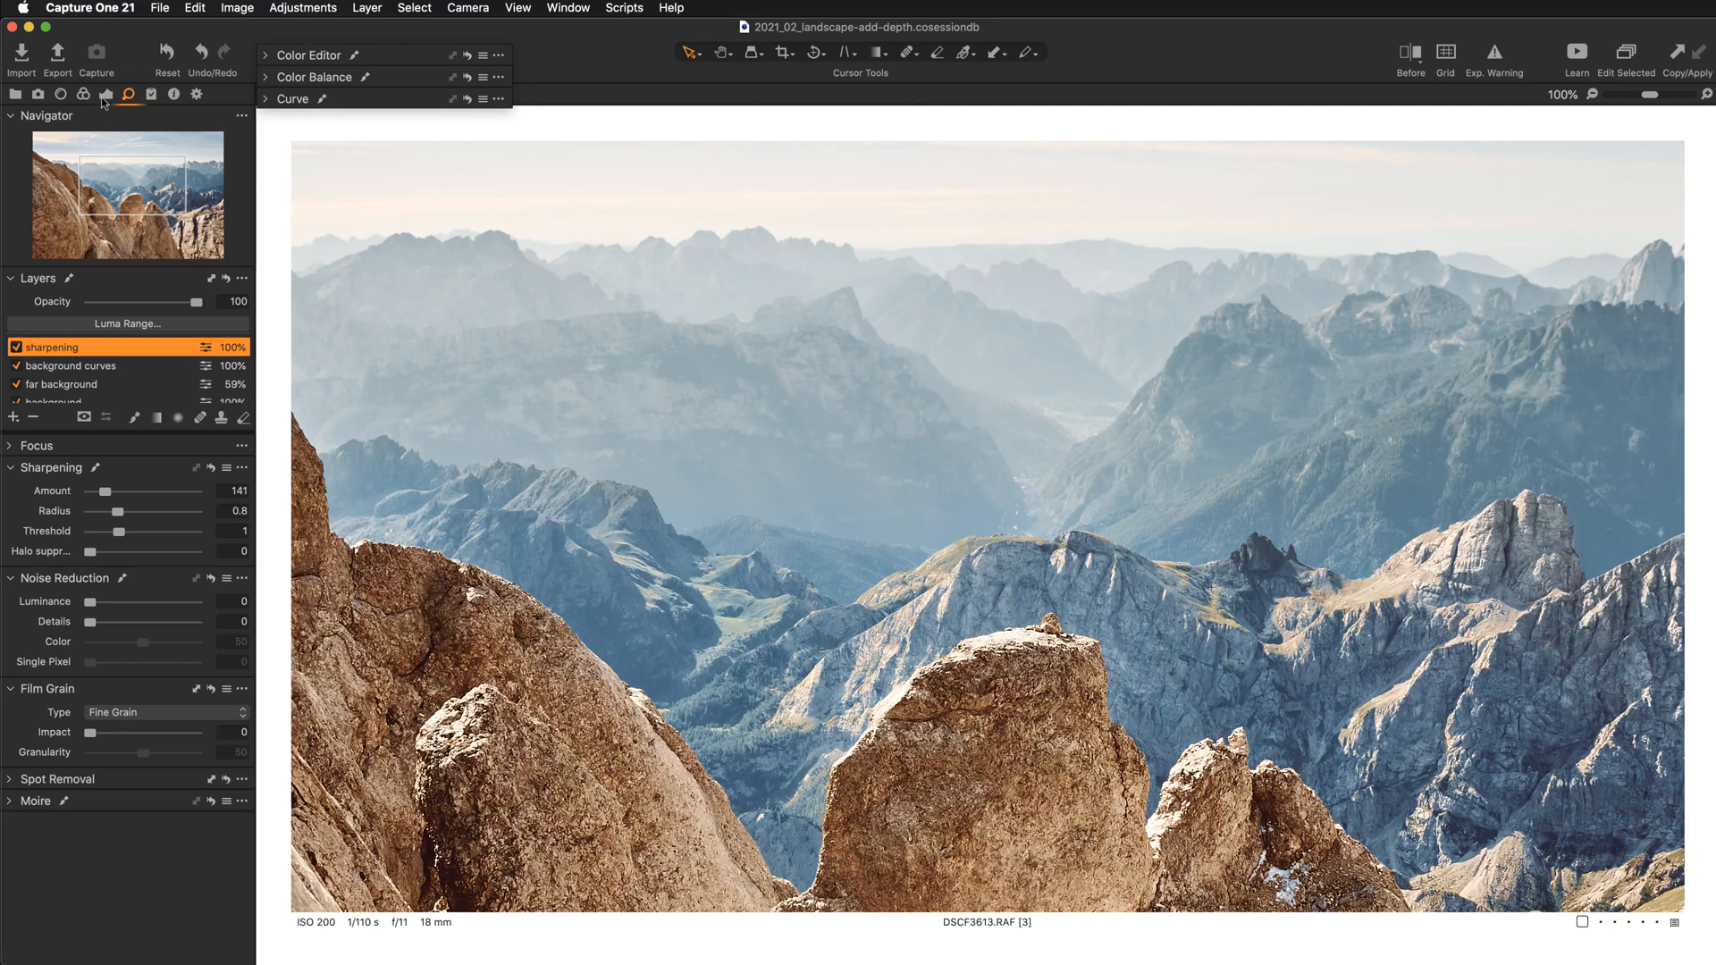
{"action": "left_click", "coordinate": [105, 94]}
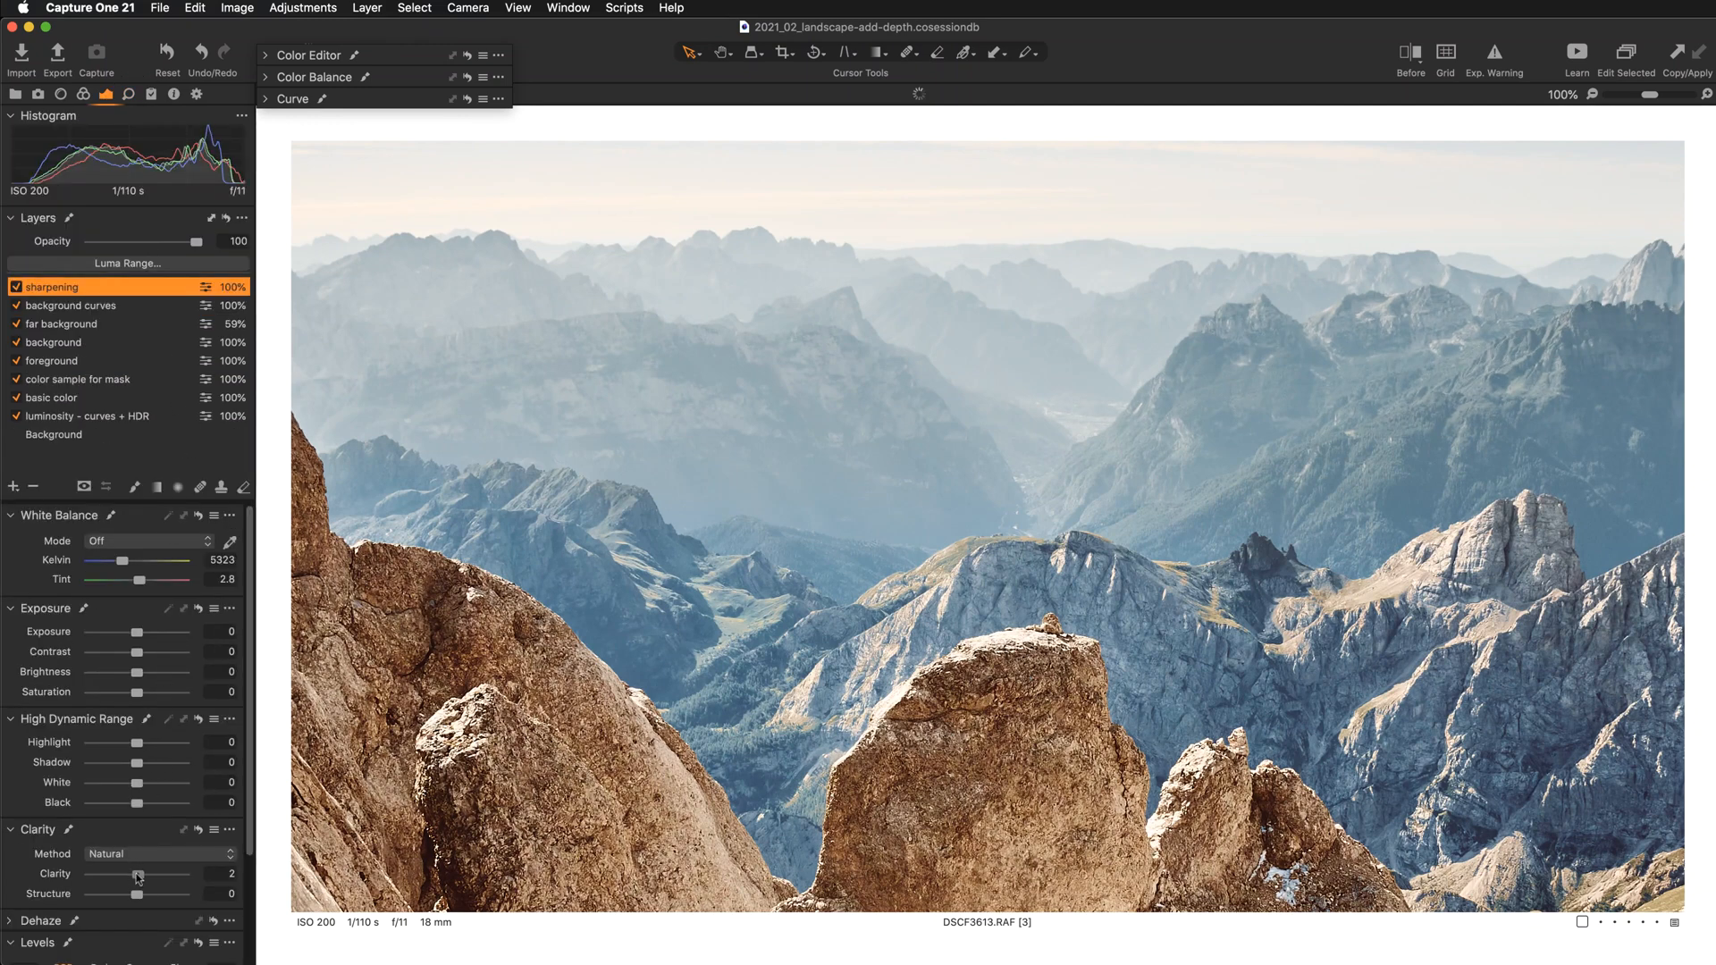
{"action": "left_click_drag", "start_coordinate": [139, 878], "coordinate": [143, 876]}
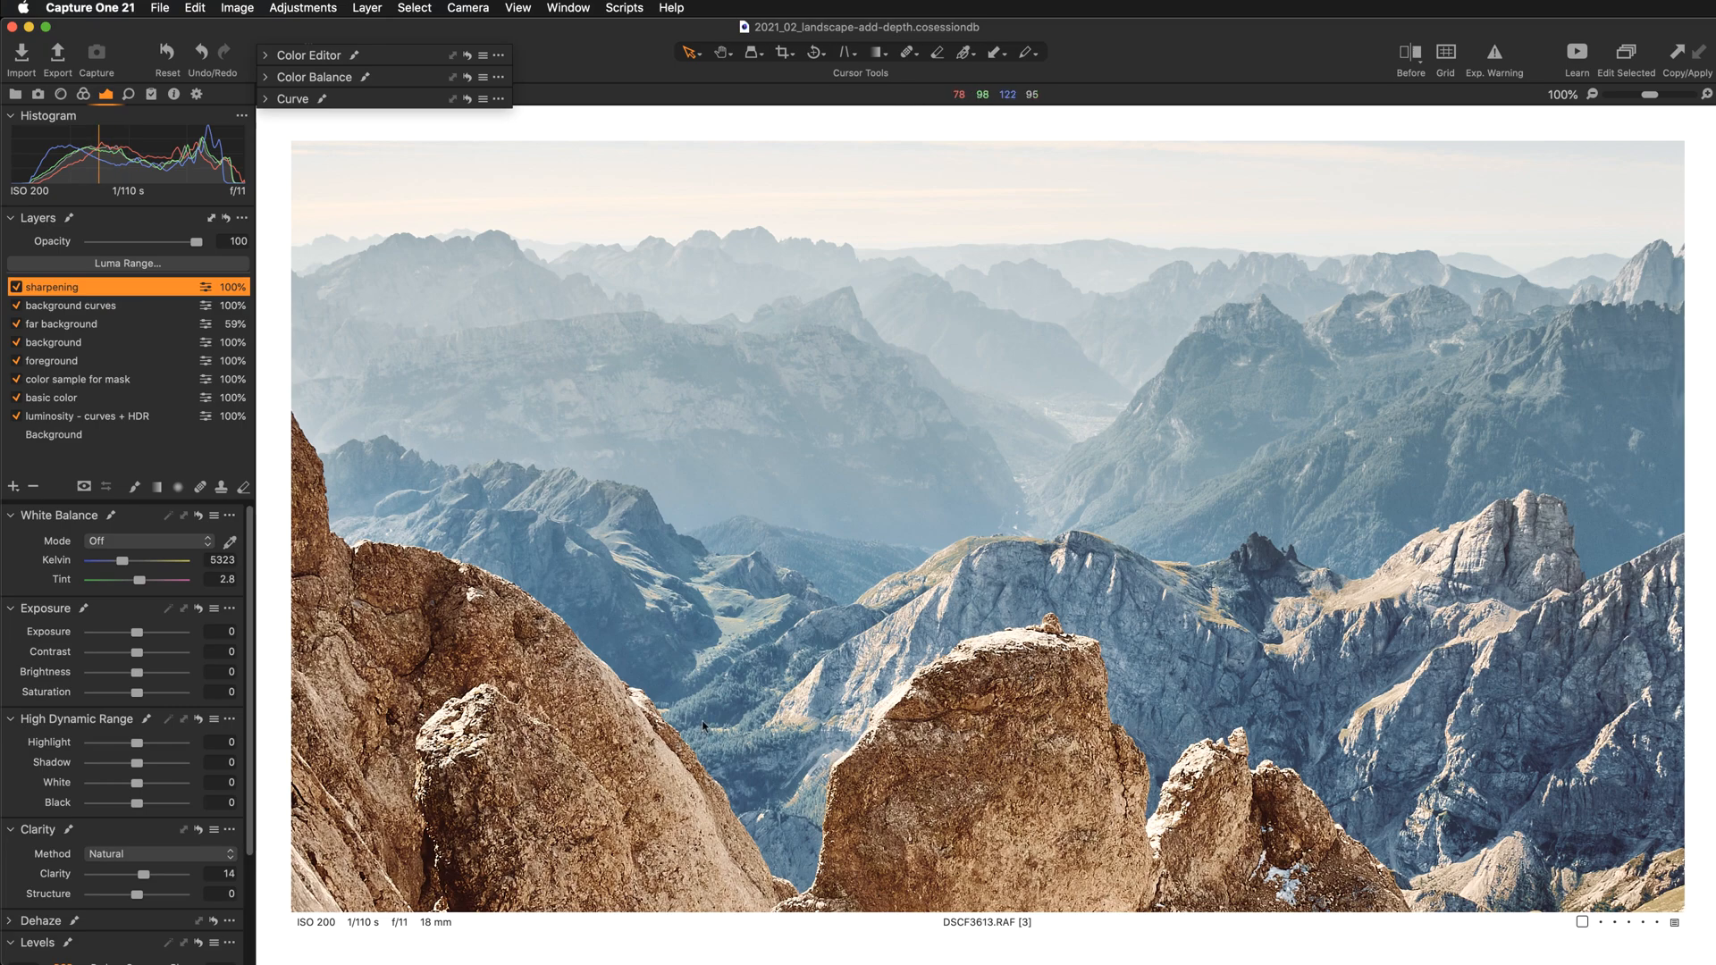
Step: Reduce the foreground layer's Clarity to 43 and Structure to 21, and fit the whole photo in the viewer
{"action": "left_click_drag", "start_coordinate": [783, 833], "coordinate": [741, 450]}
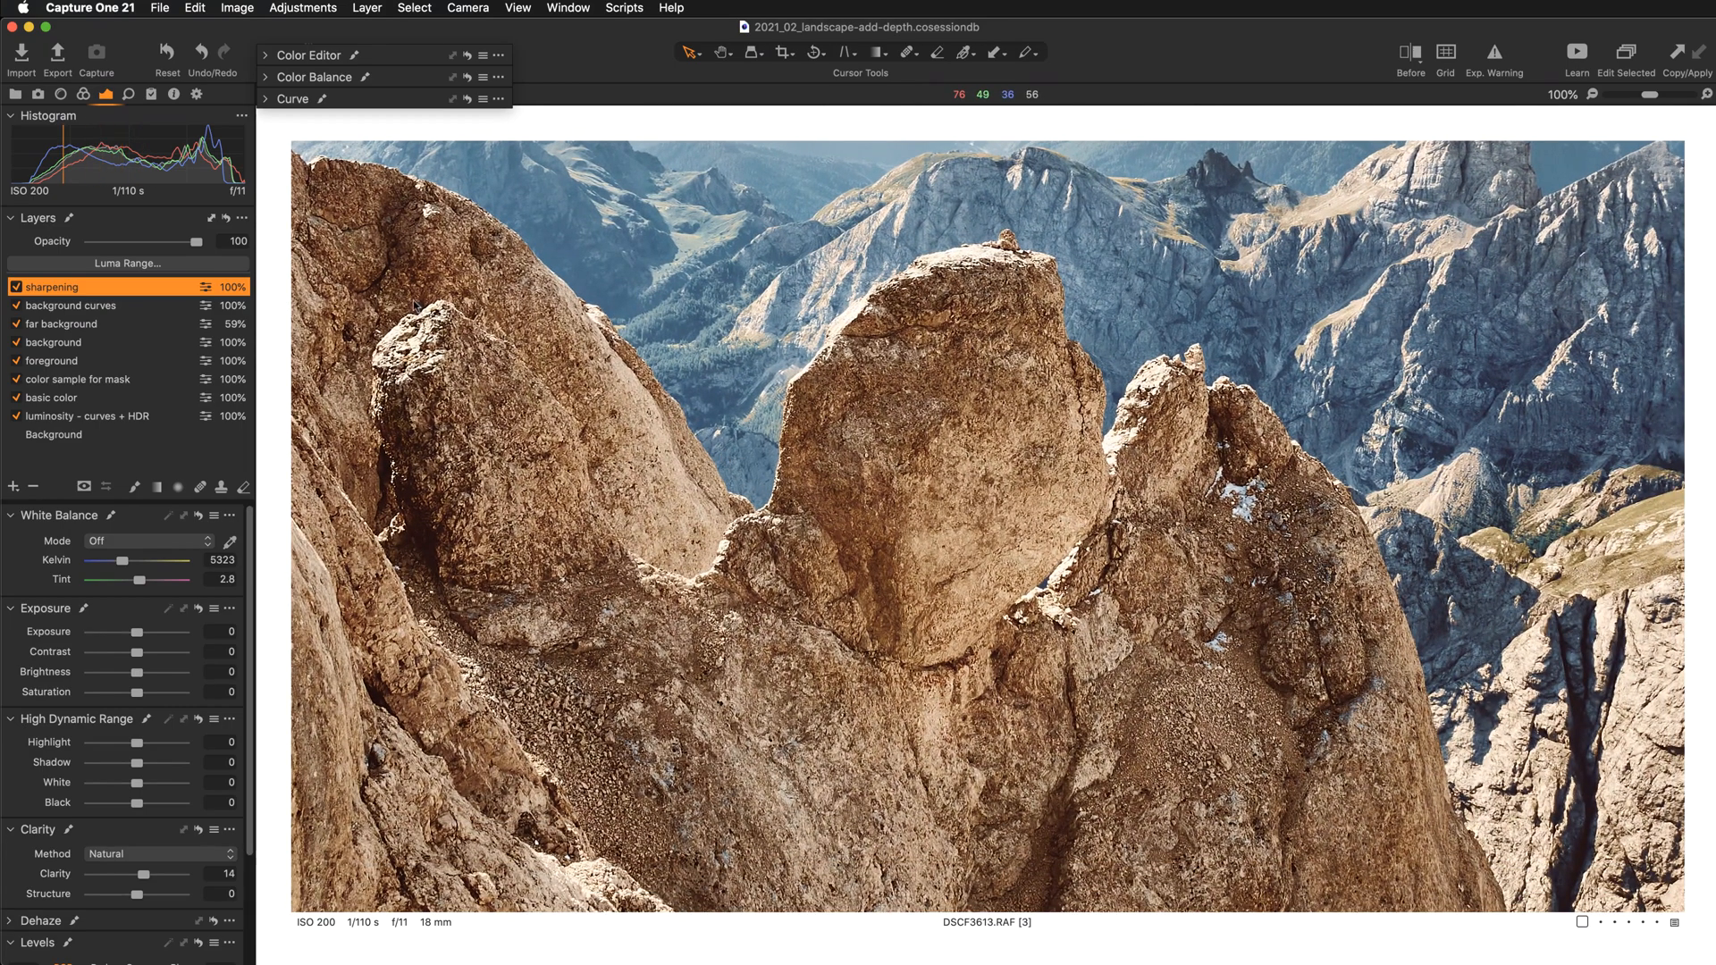
{"action": "left_click", "coordinate": [63, 367]}
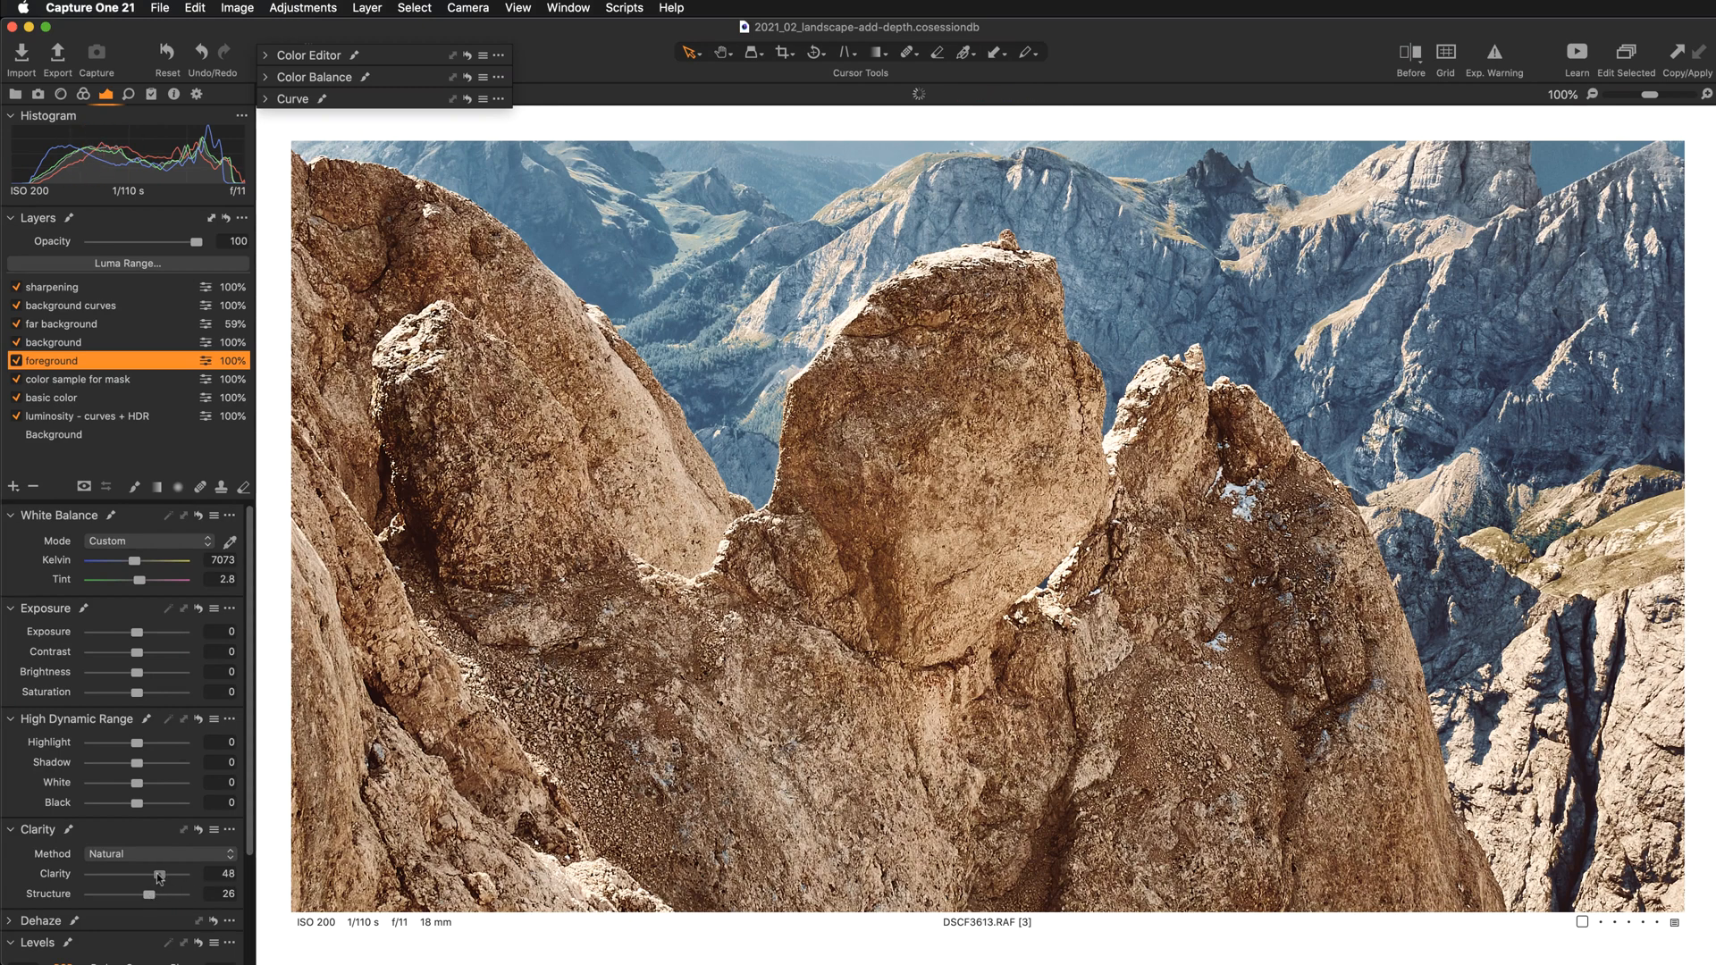
{"action": "left_click_drag", "start_coordinate": [158, 878], "coordinate": [156, 878]}
{"action": "left_click_drag", "start_coordinate": [147, 897], "coordinate": [146, 898]}
{"action": "left_click_drag", "start_coordinate": [892, 355], "coordinate": [910, 444]}
{"action": "double_click", "coordinate": [910, 446]}
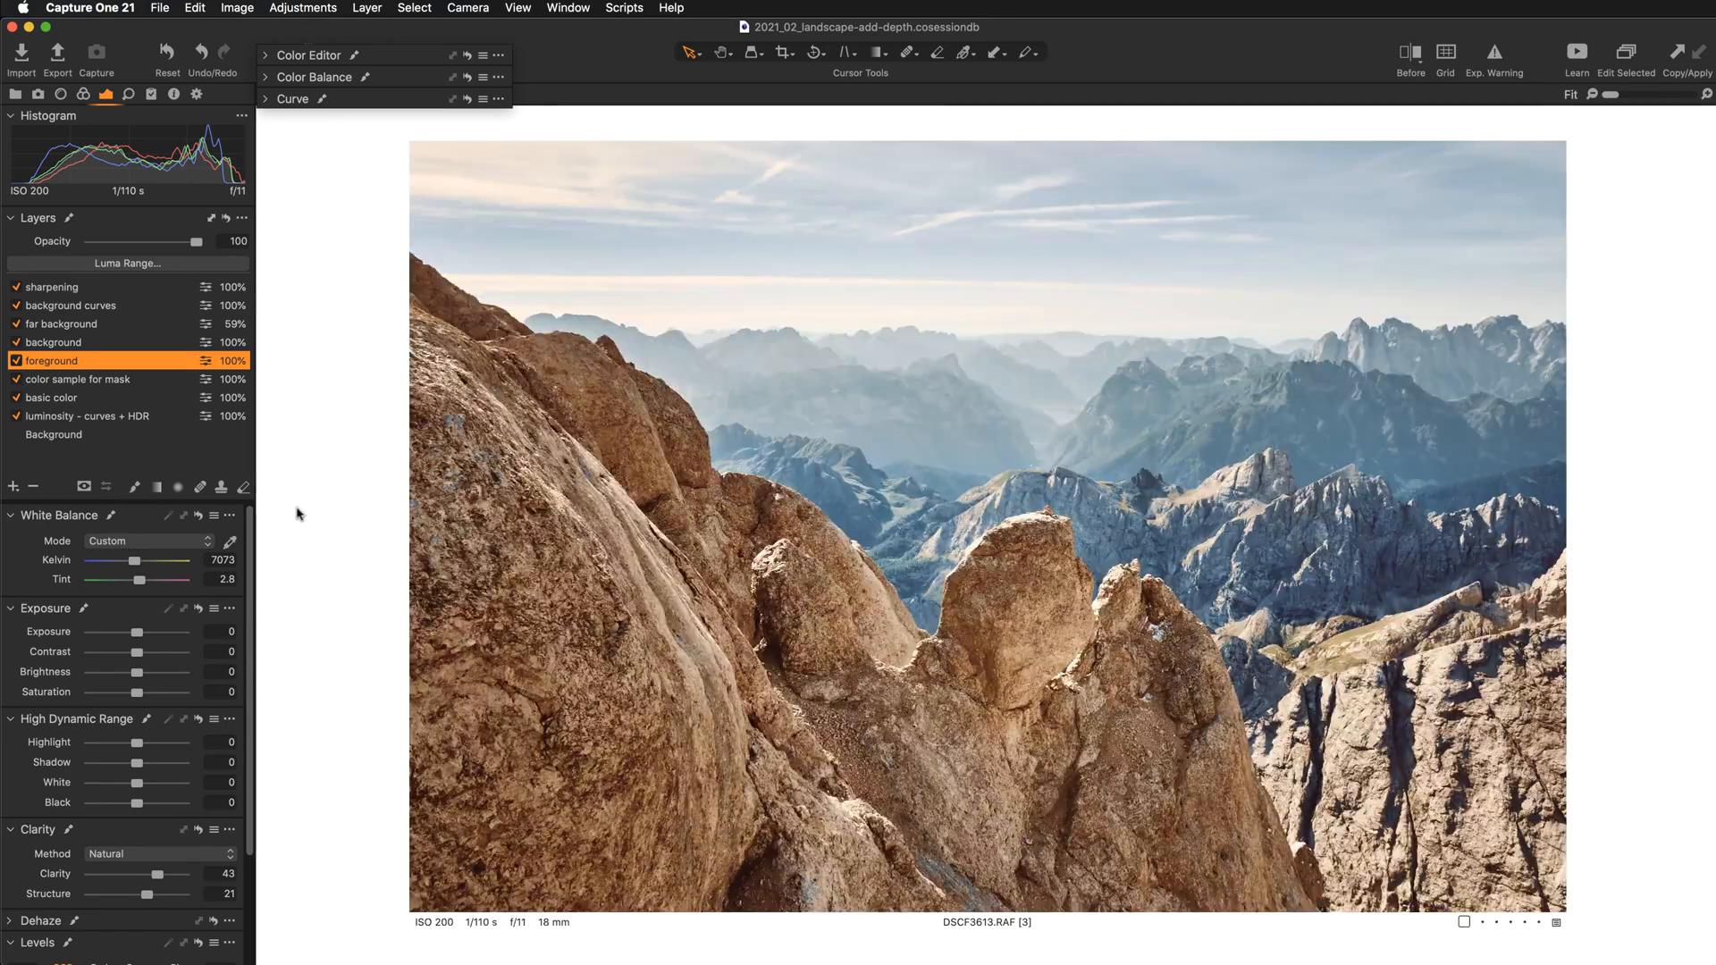
Step: Turn the sharpening layer off and back on to compare its effect on the photo
{"action": "left_click", "coordinate": [127, 293]}
{"action": "left_click", "coordinate": [16, 287]}
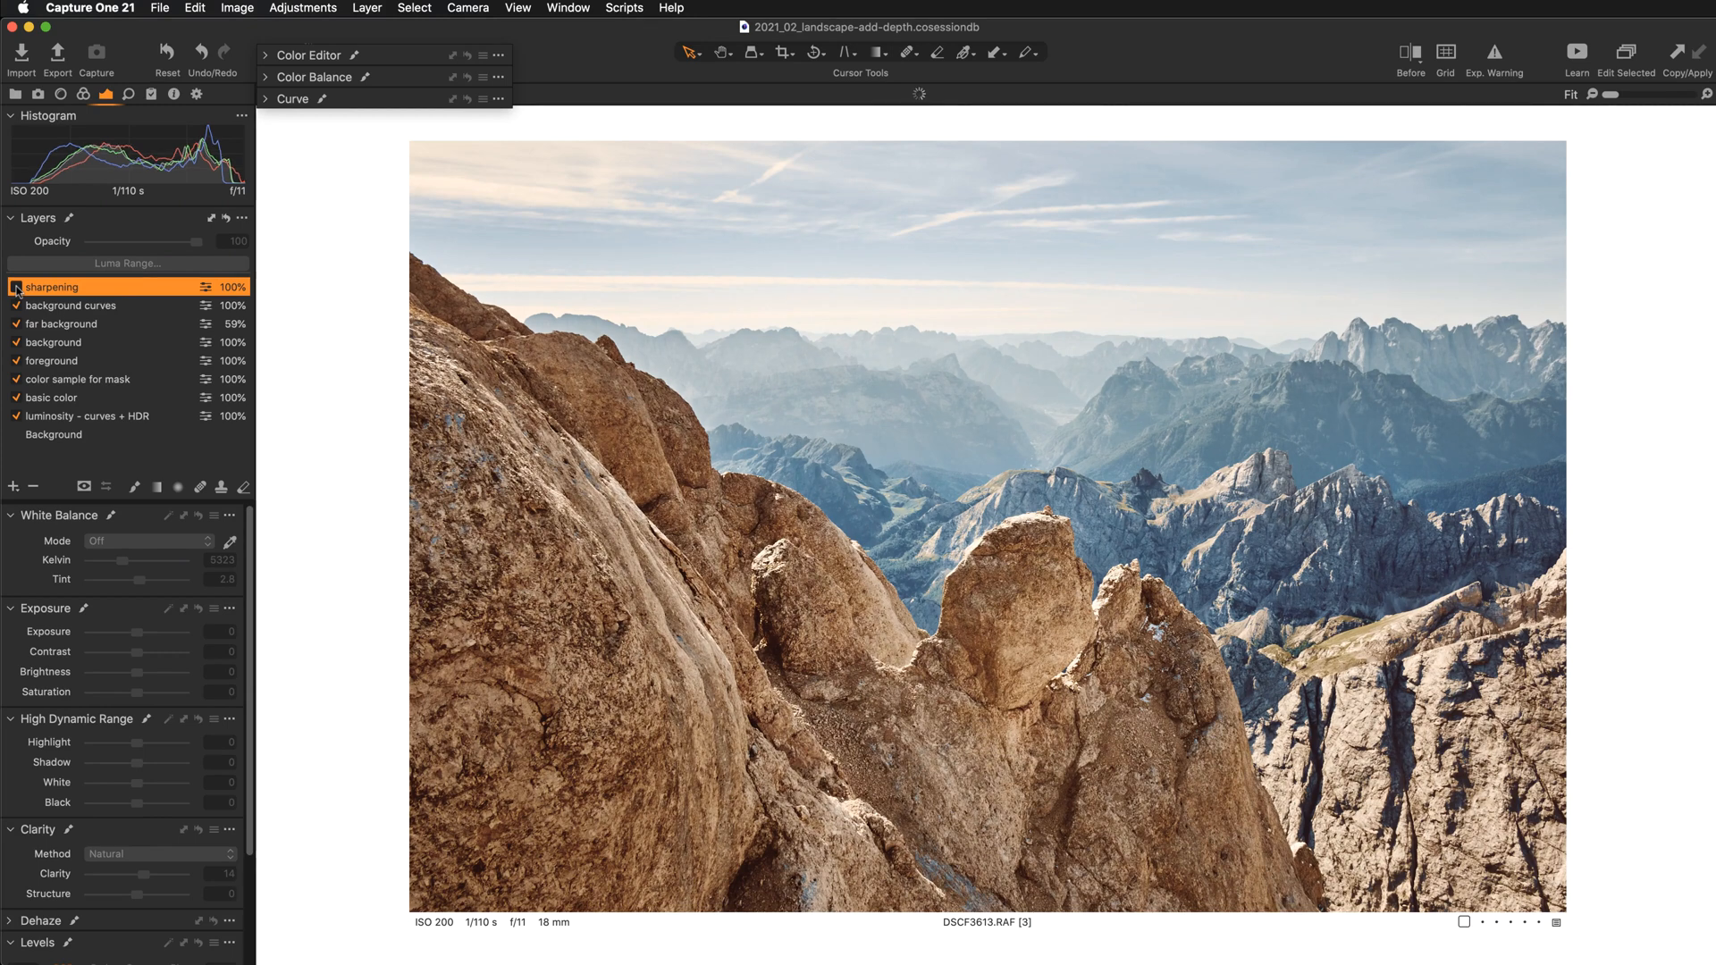
{"action": "left_click", "coordinate": [16, 287]}
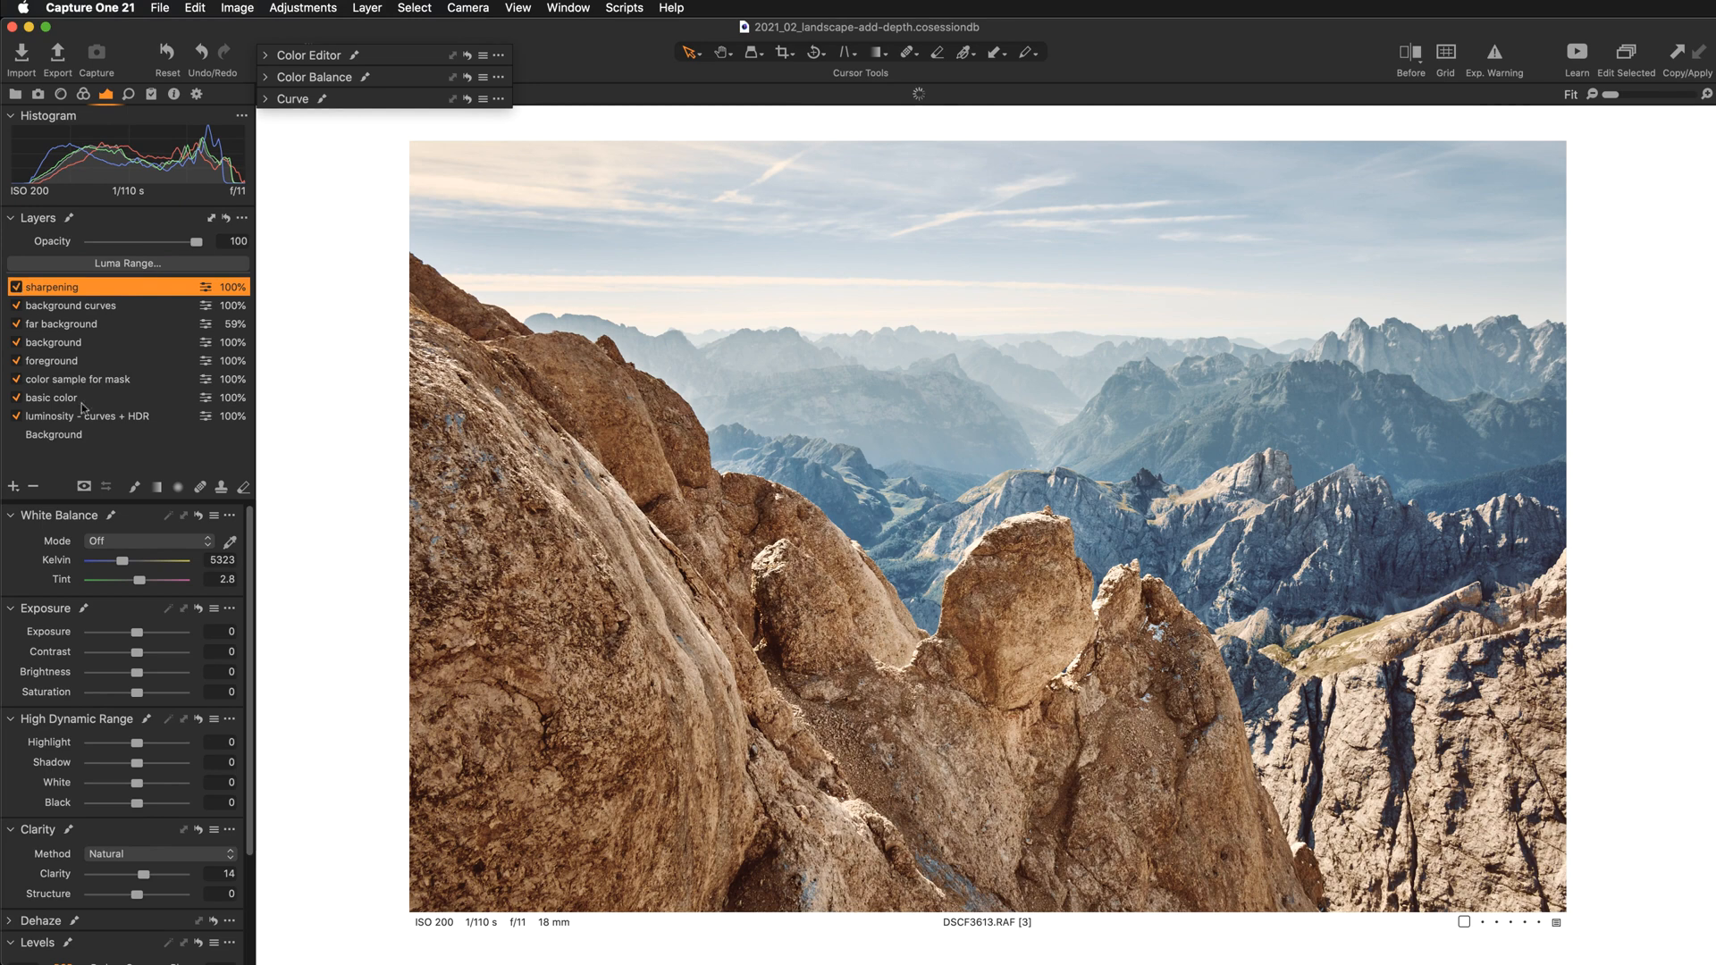
Step: Add a new filled adjustment layer named "sky"
{"action": "left_click", "coordinate": [13, 489]}
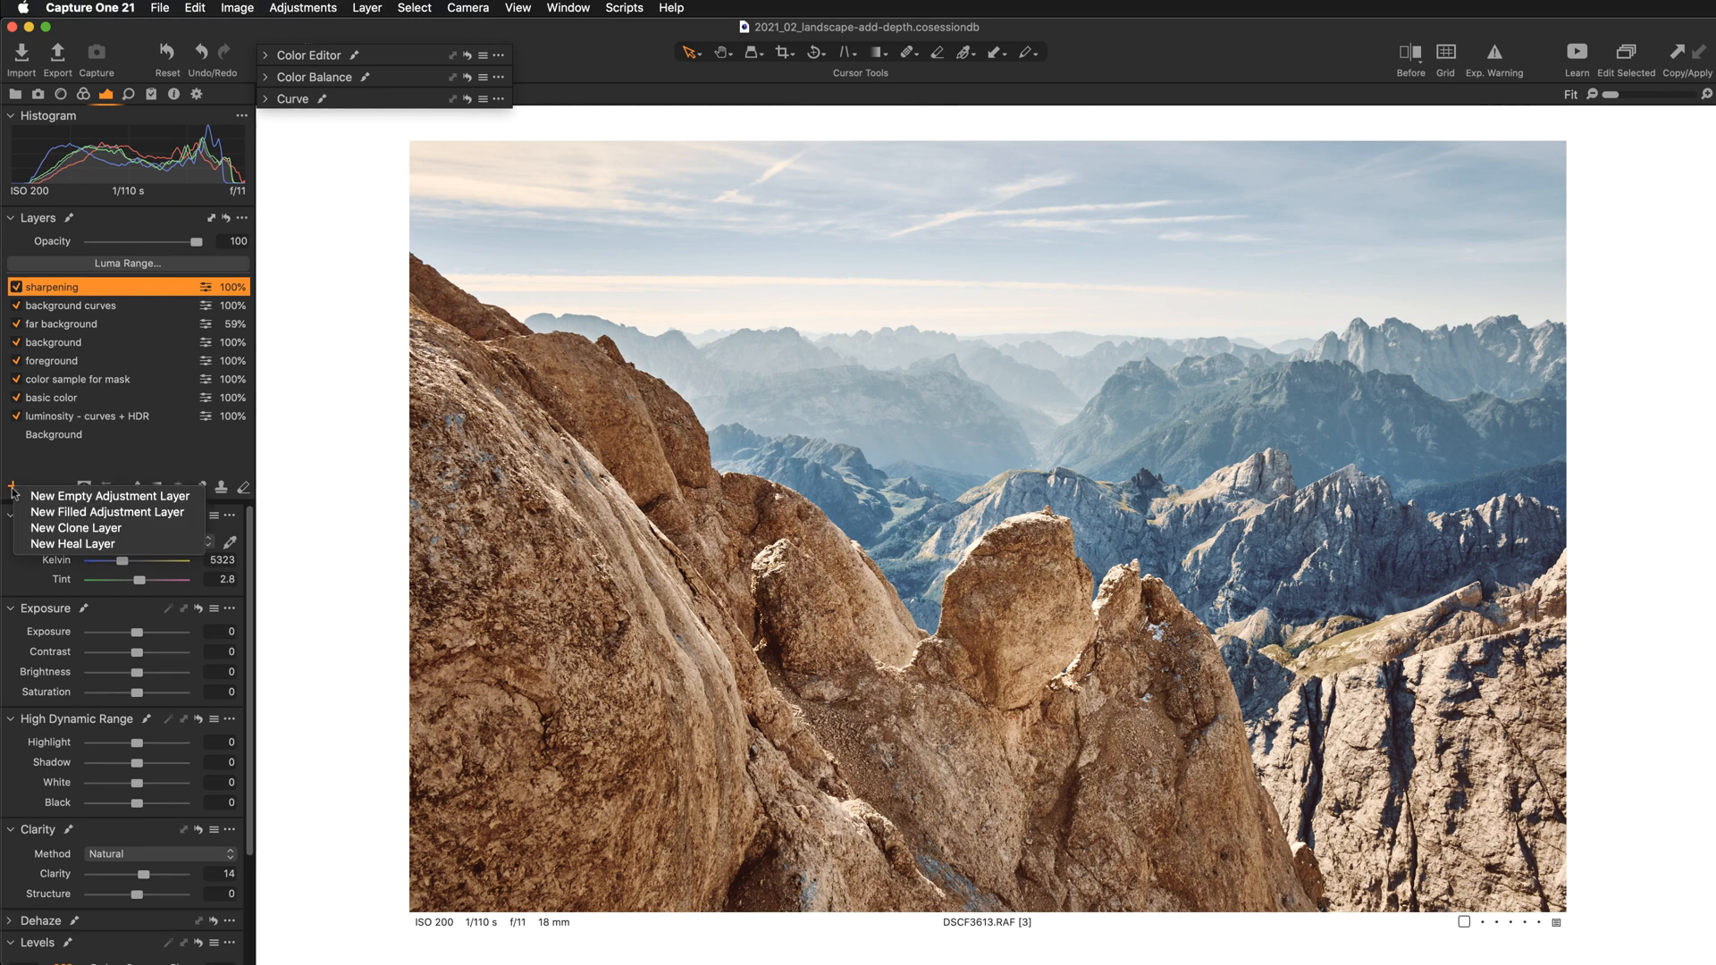
{"action": "left_click", "coordinate": [35, 515]}
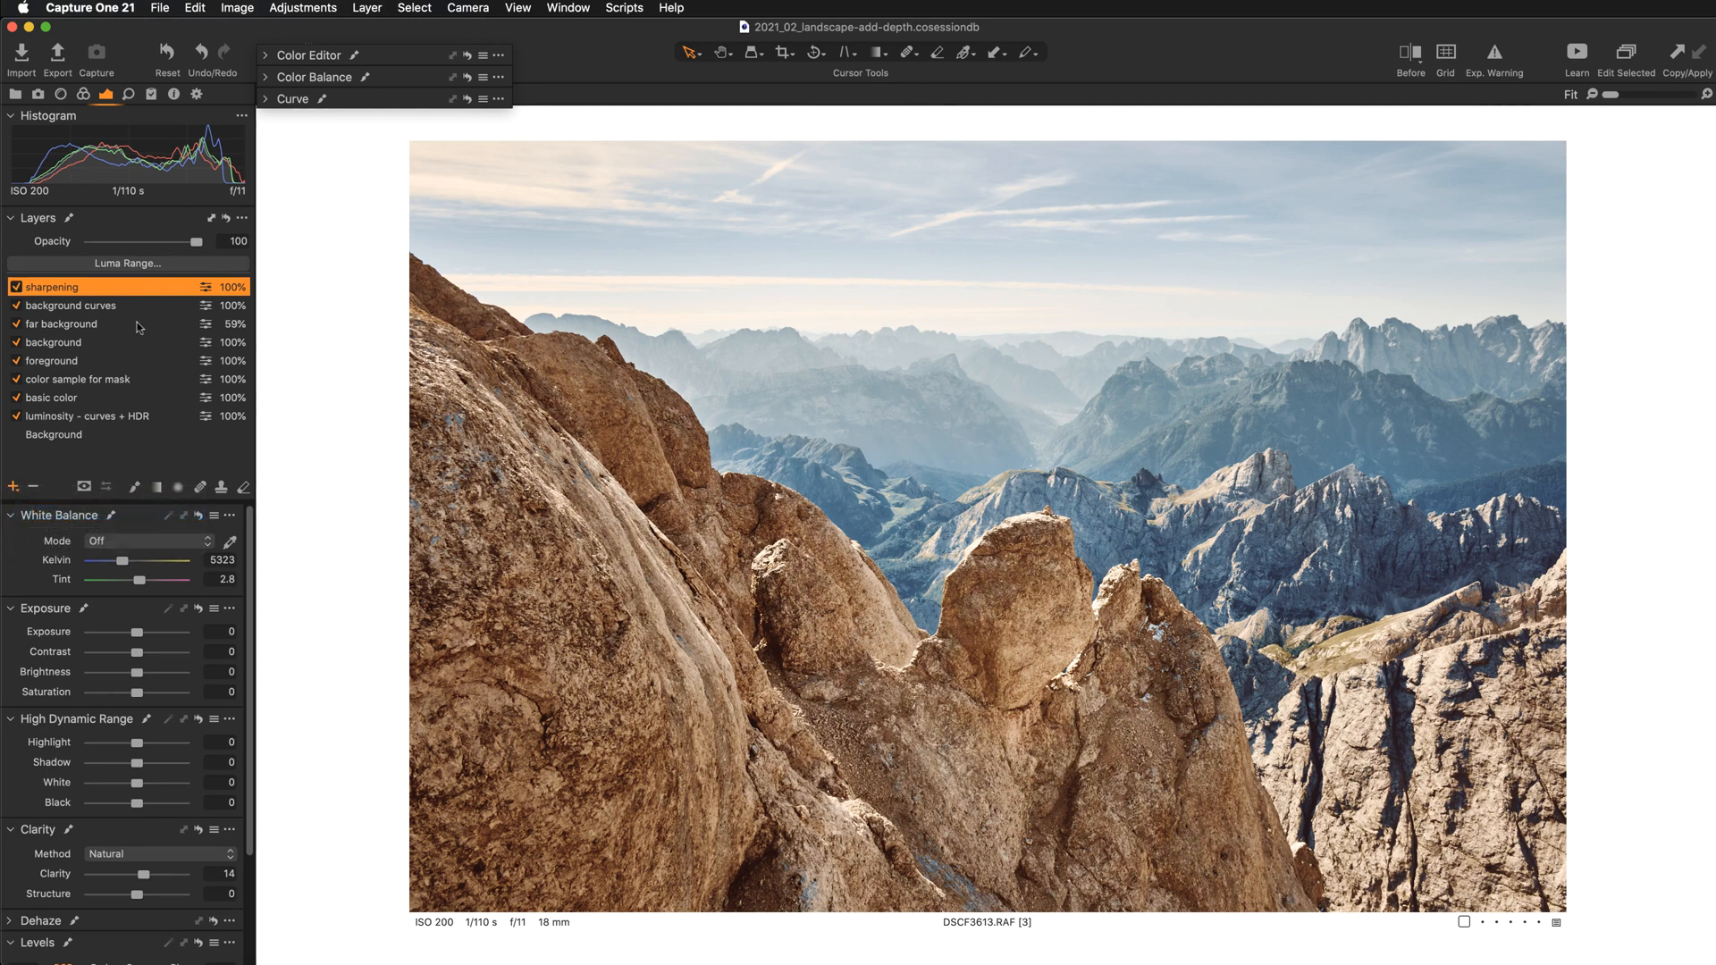
{"action": "type", "text": "sky"}
{"action": "key", "text": "Return"}
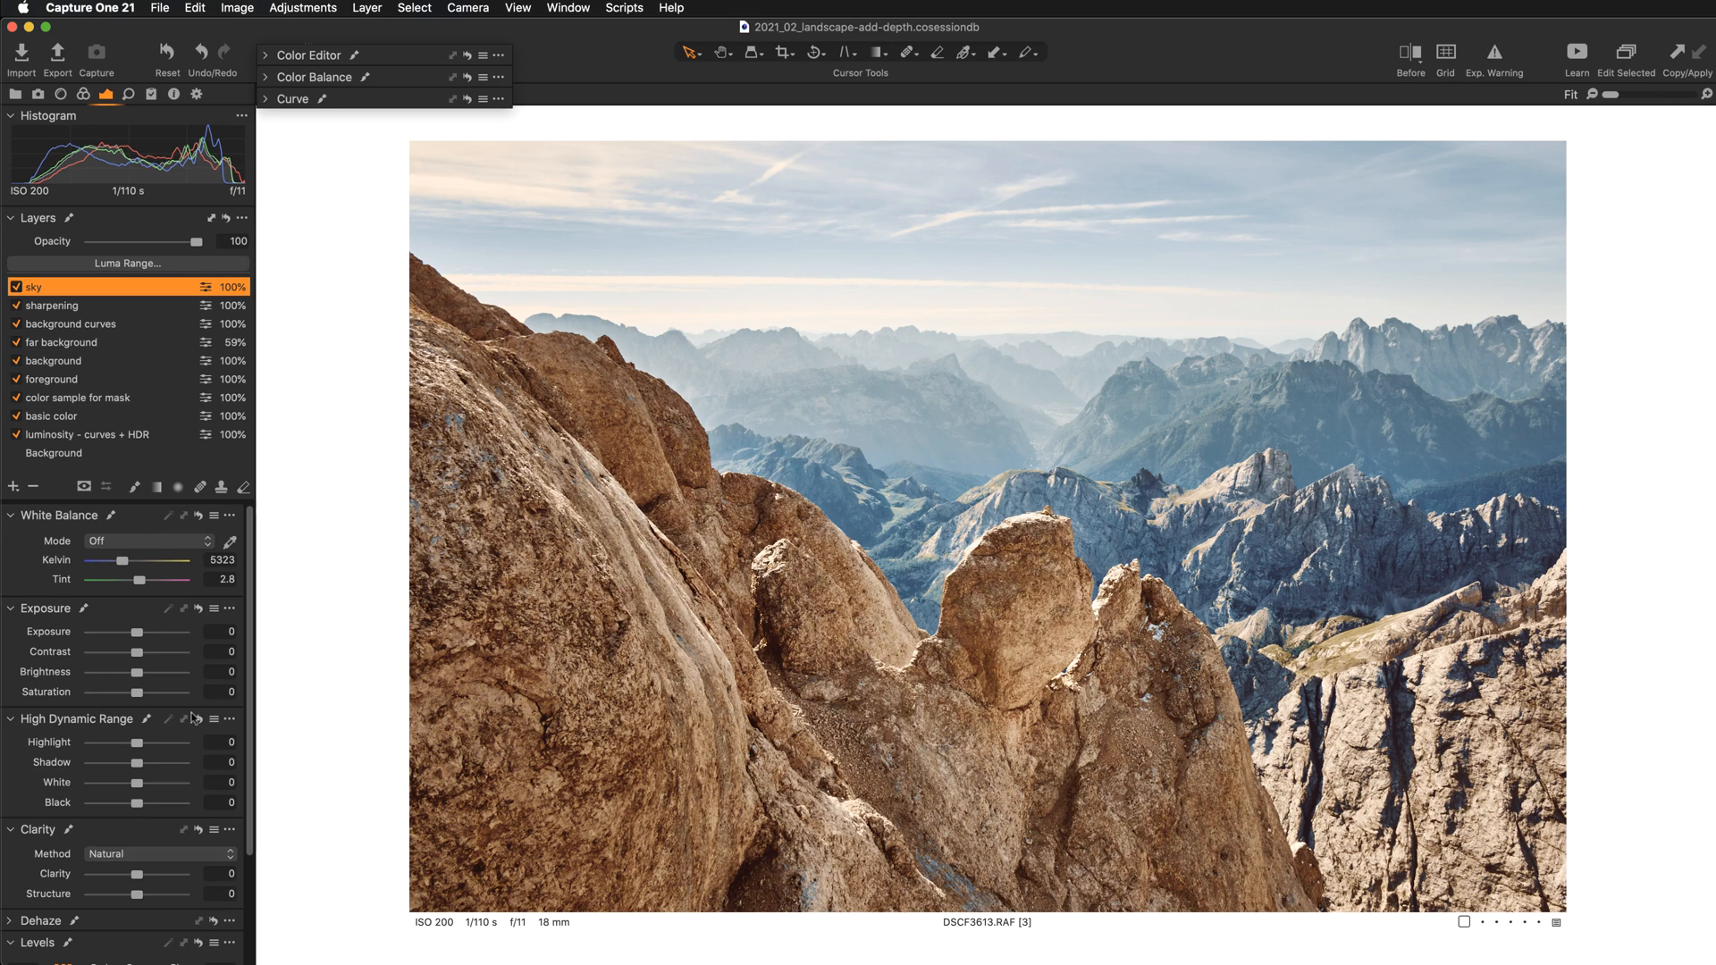
Step: Set the sky layer's High Dynamic Range Highlight to -12, comparing it with the default value
{"action": "mouse_move", "coordinate": [137, 745]}
{"action": "left_mouse_down"}
{"action": "mouse_move", "coordinate": [115, 749]}
{"action": "mouse_move", "coordinate": [131, 745]}
{"action": "left_mouse_up"}
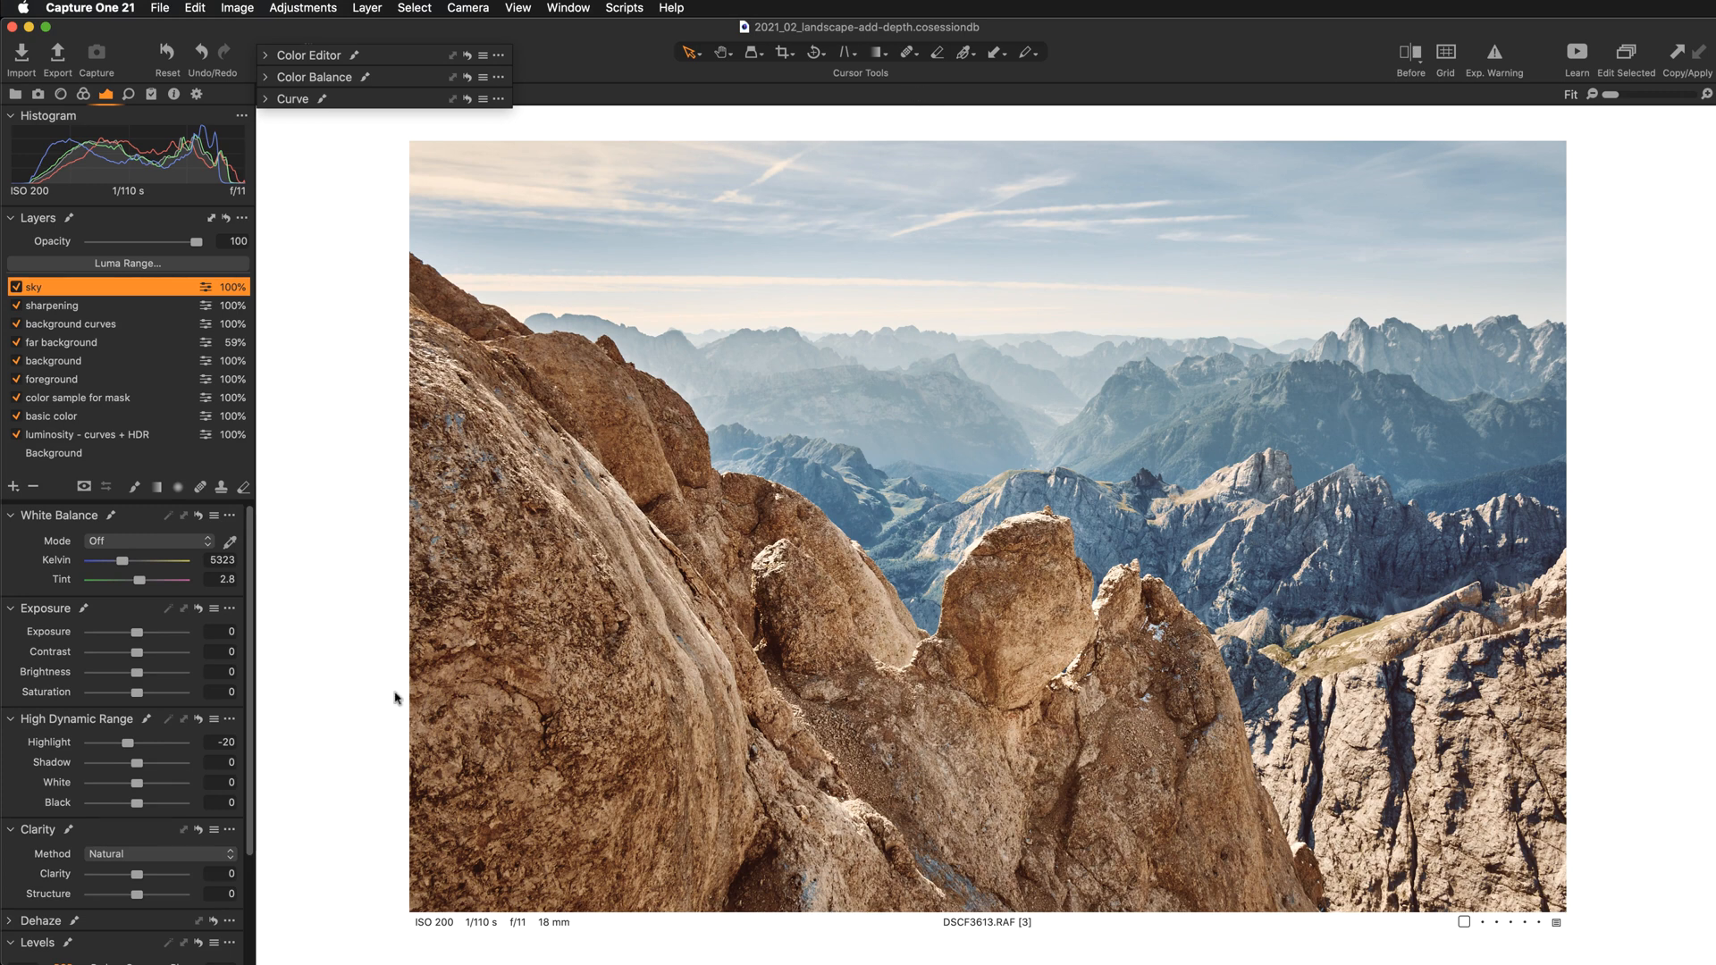
{"action": "double_click", "coordinate": [51, 744]}
{"action": "key", "text": "super+z"}
{"action": "left_click_drag", "start_coordinate": [133, 746], "coordinate": [134, 745]}
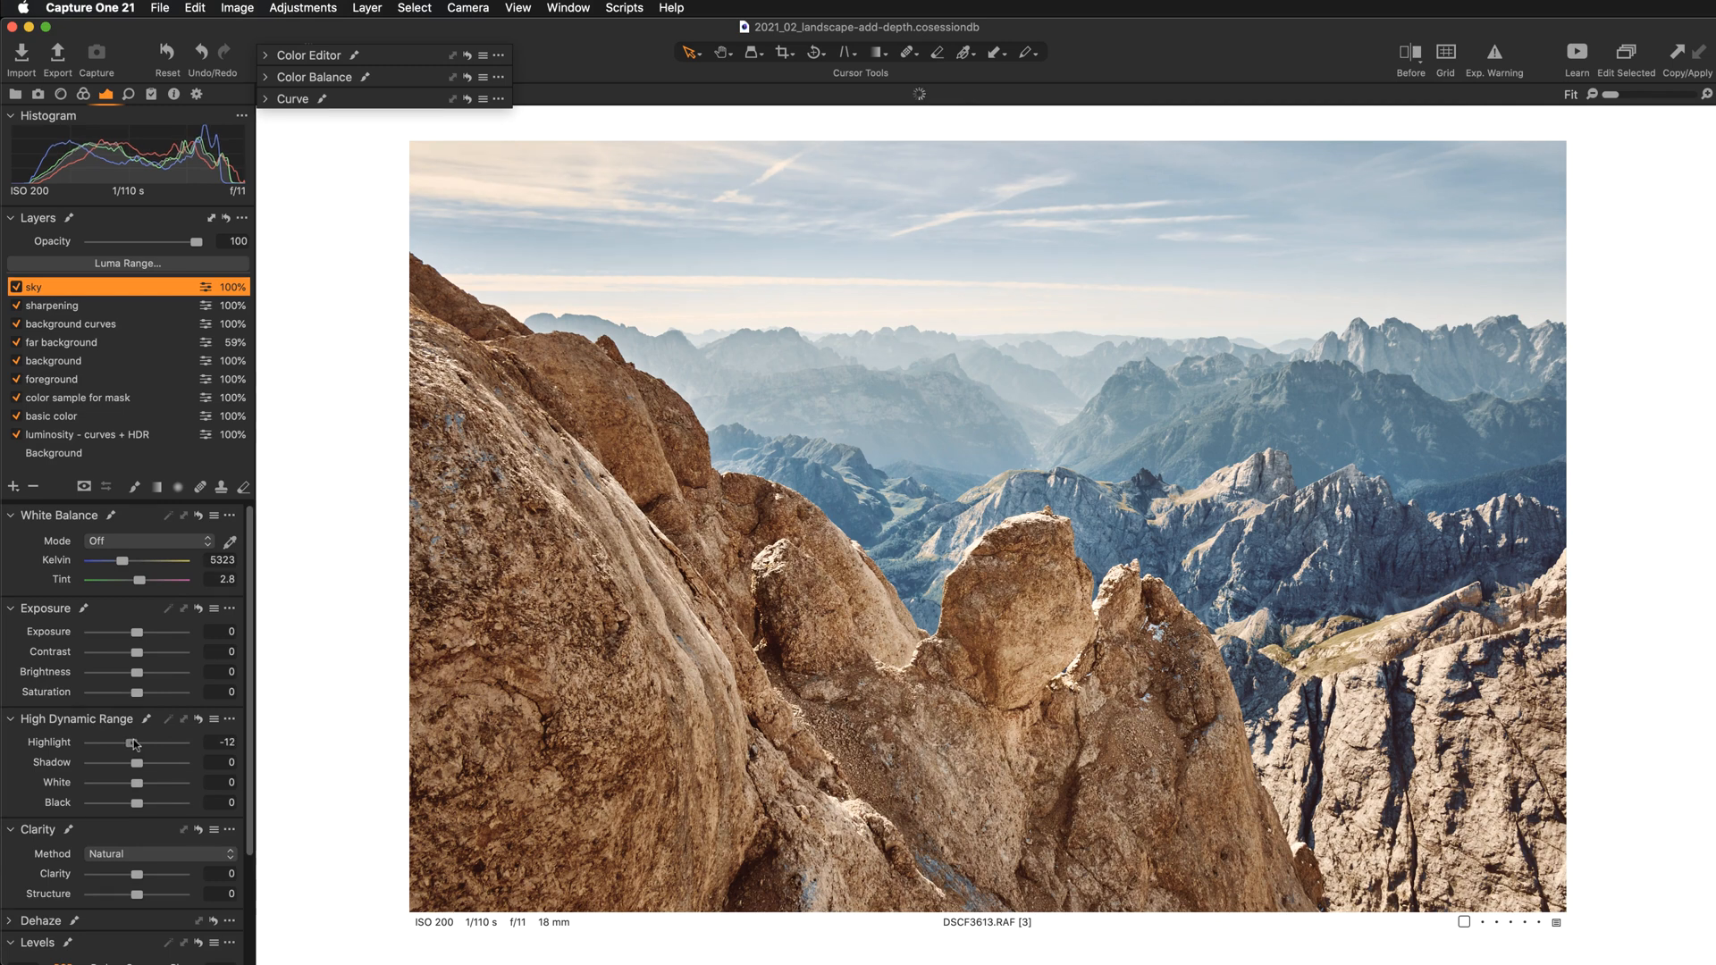
{"action": "double_click", "coordinate": [52, 744]}
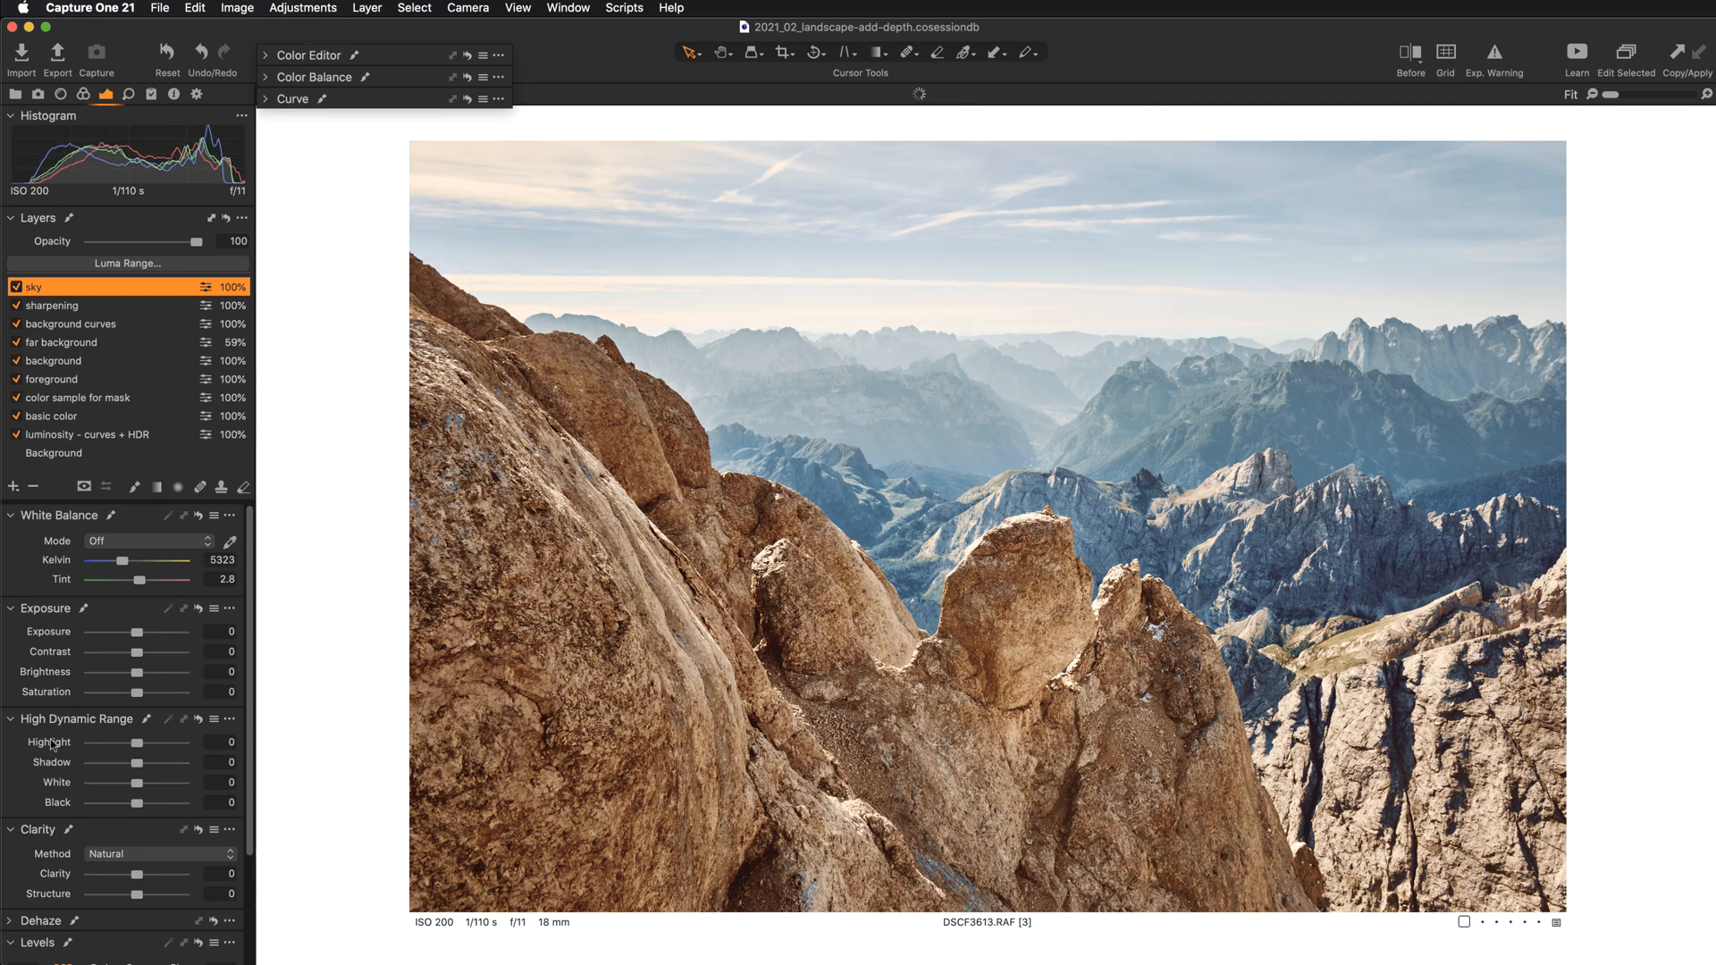
{"action": "double_click", "coordinate": [52, 744]}
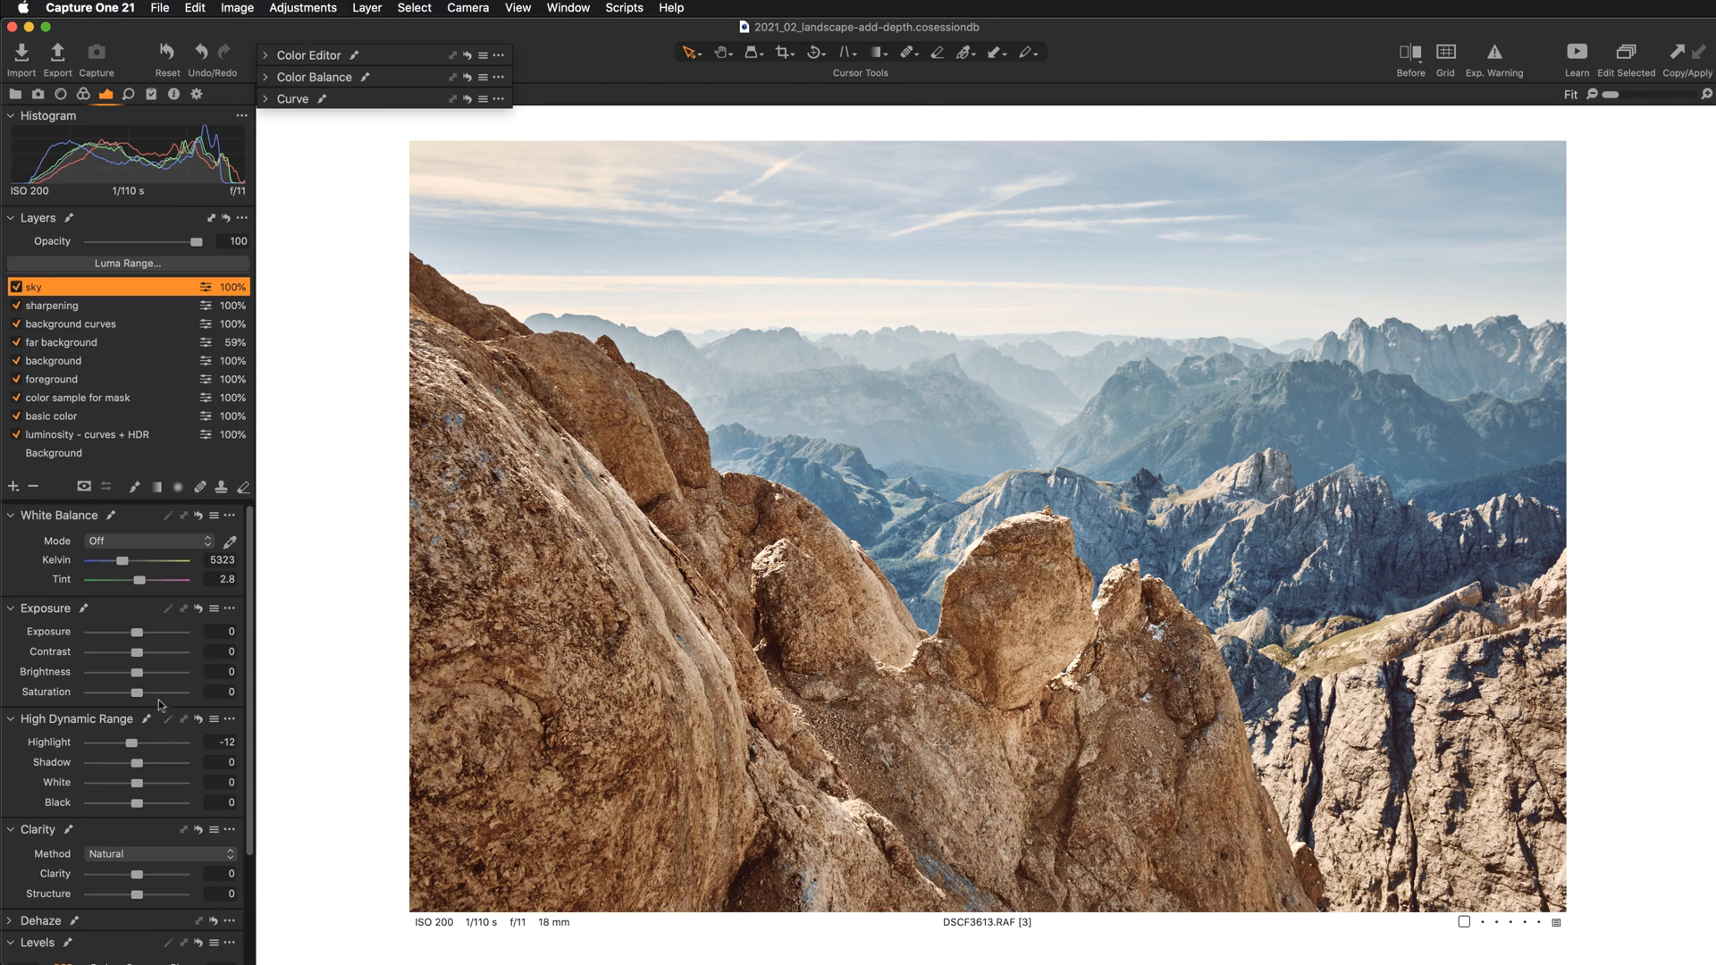
Step: Try a Vignetting Amount of -1.23 with the Elliptic on Crop method, and reset it to 0
{"action": "scroll", "coordinate": [156, 777], "scroll_direction": "down", "scroll_amount": 4}
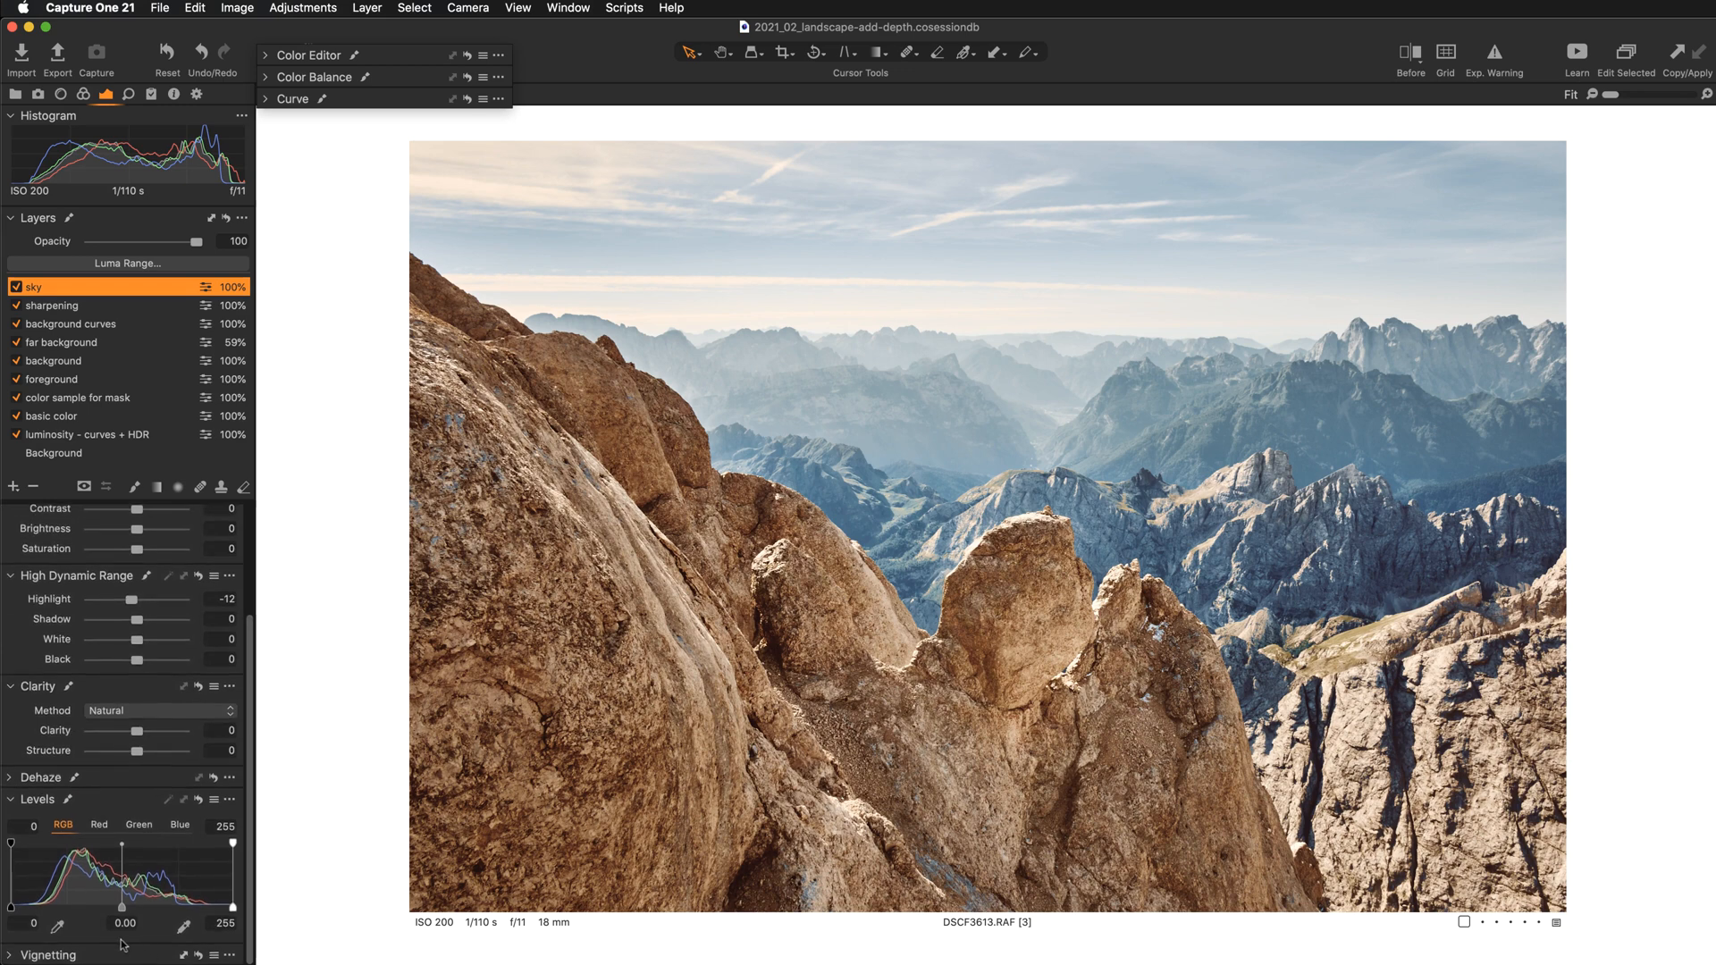
{"action": "left_click", "coordinate": [95, 956]}
{"action": "scroll", "coordinate": [116, 925], "scroll_direction": "down", "scroll_amount": 2}
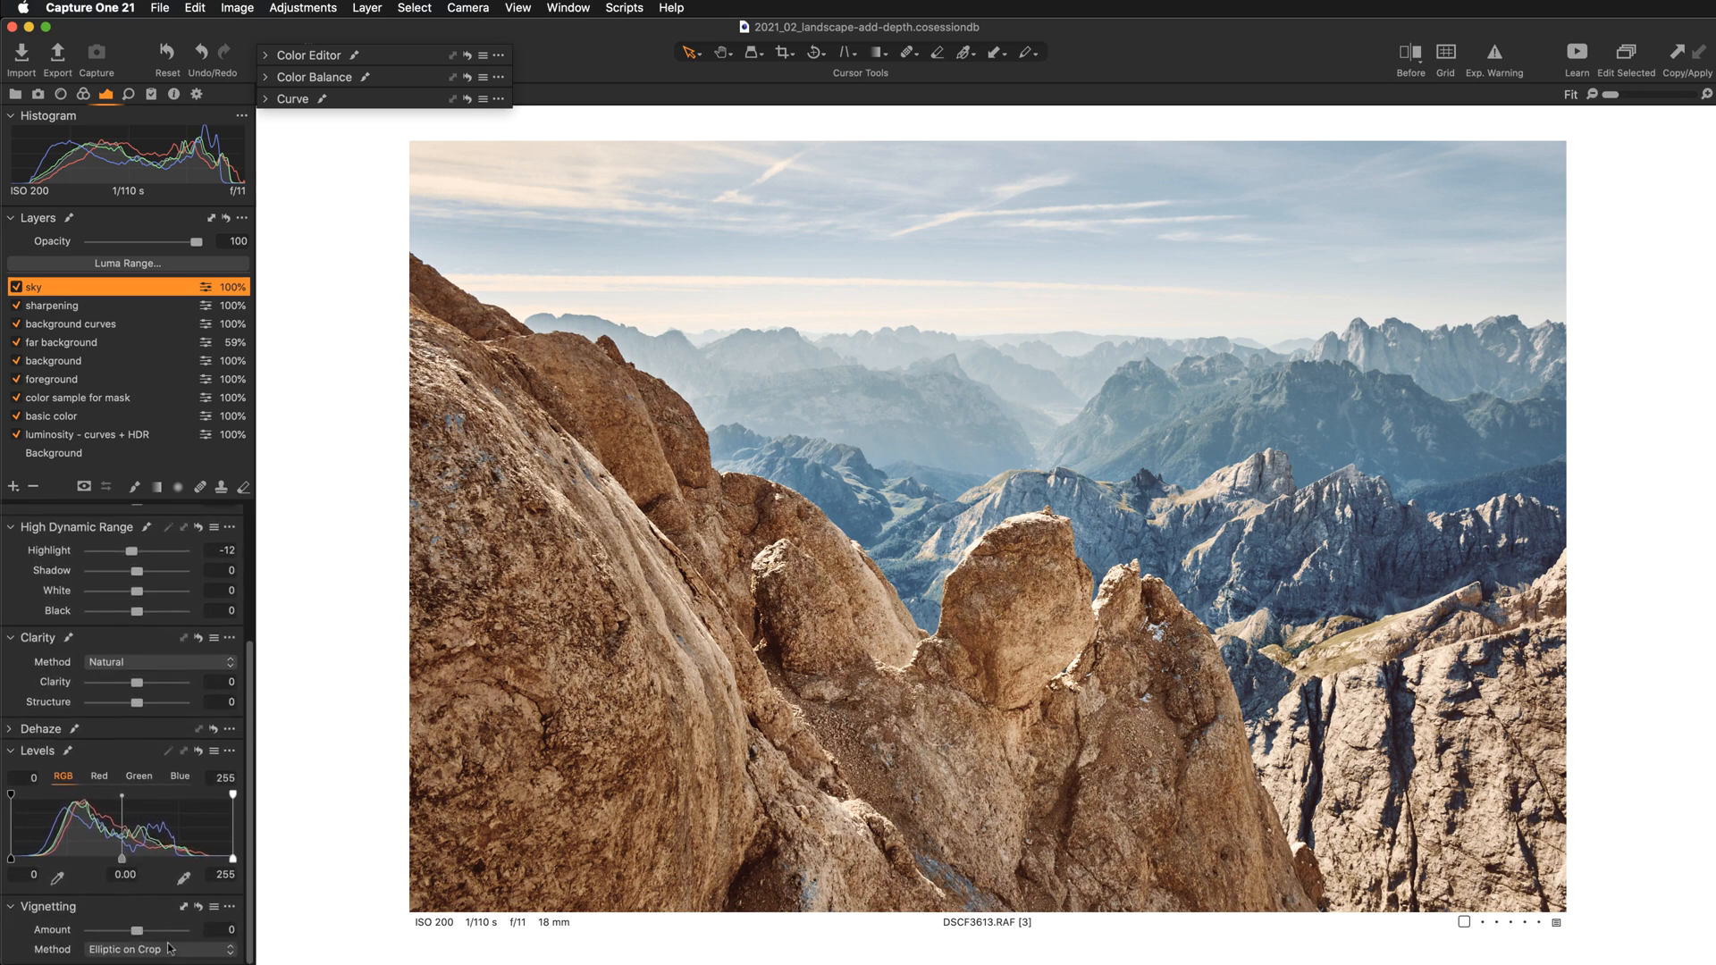
{"action": "left_click_drag", "start_coordinate": [136, 932], "coordinate": [123, 932]}
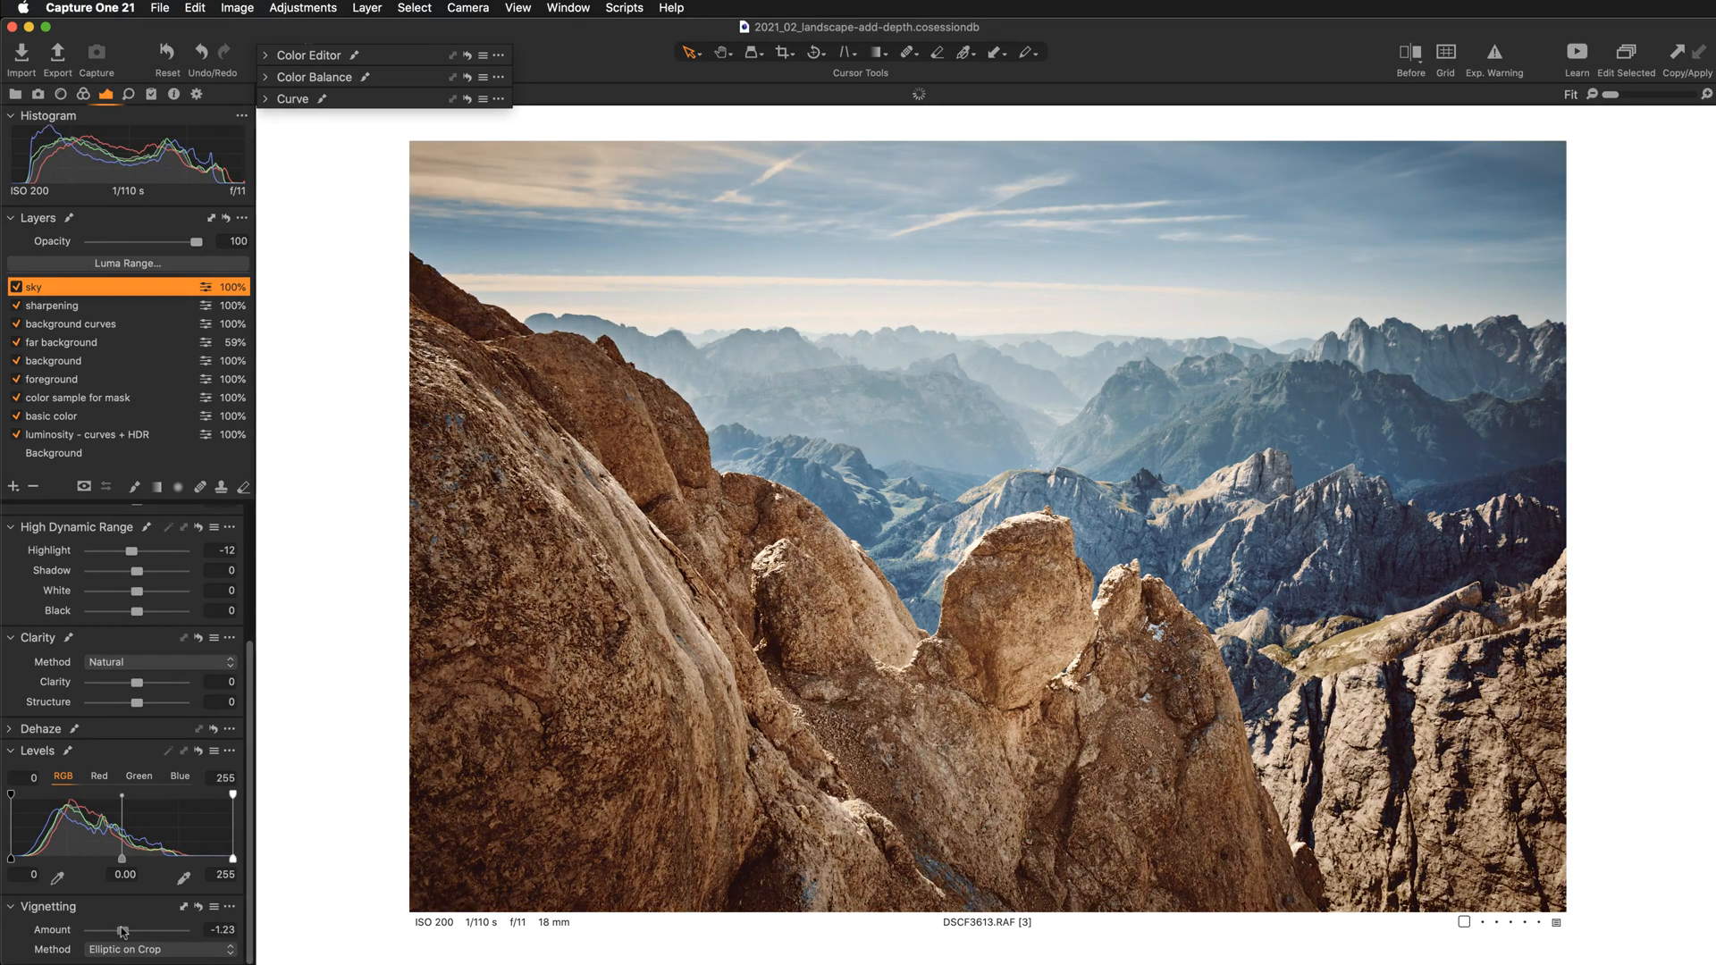
{"action": "double_click", "coordinate": [123, 932]}
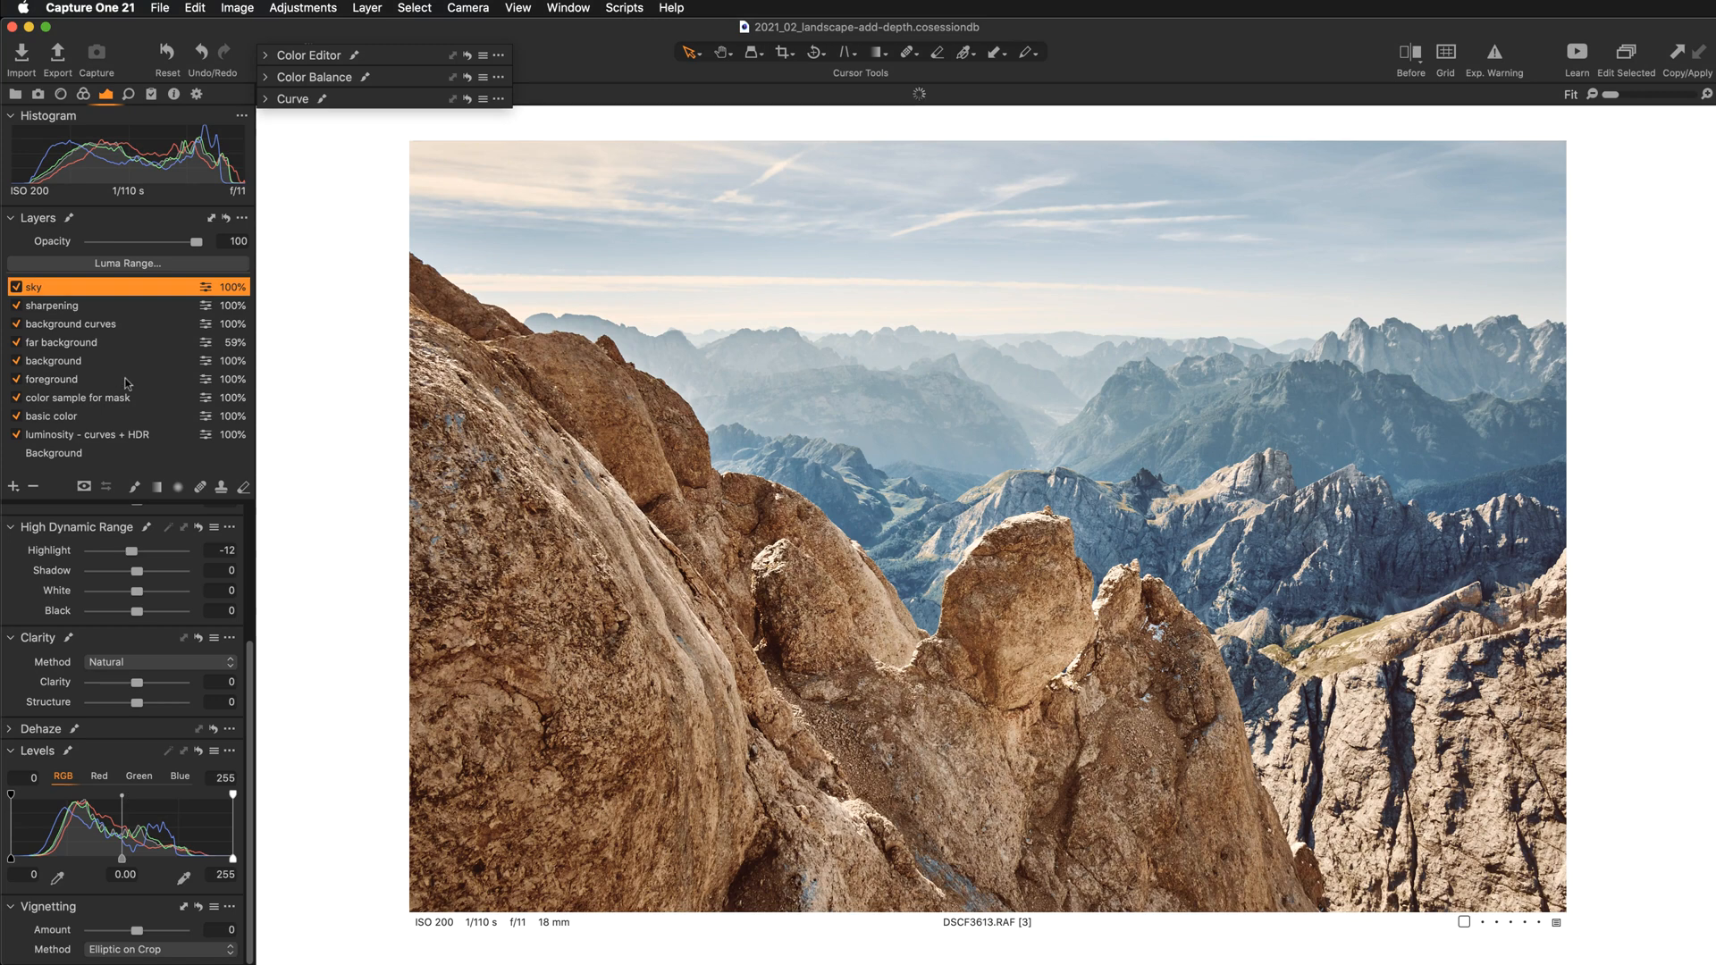
Step: Add a new filled adjustment layer named "vignette"
{"action": "left_click", "coordinate": [13, 486]}
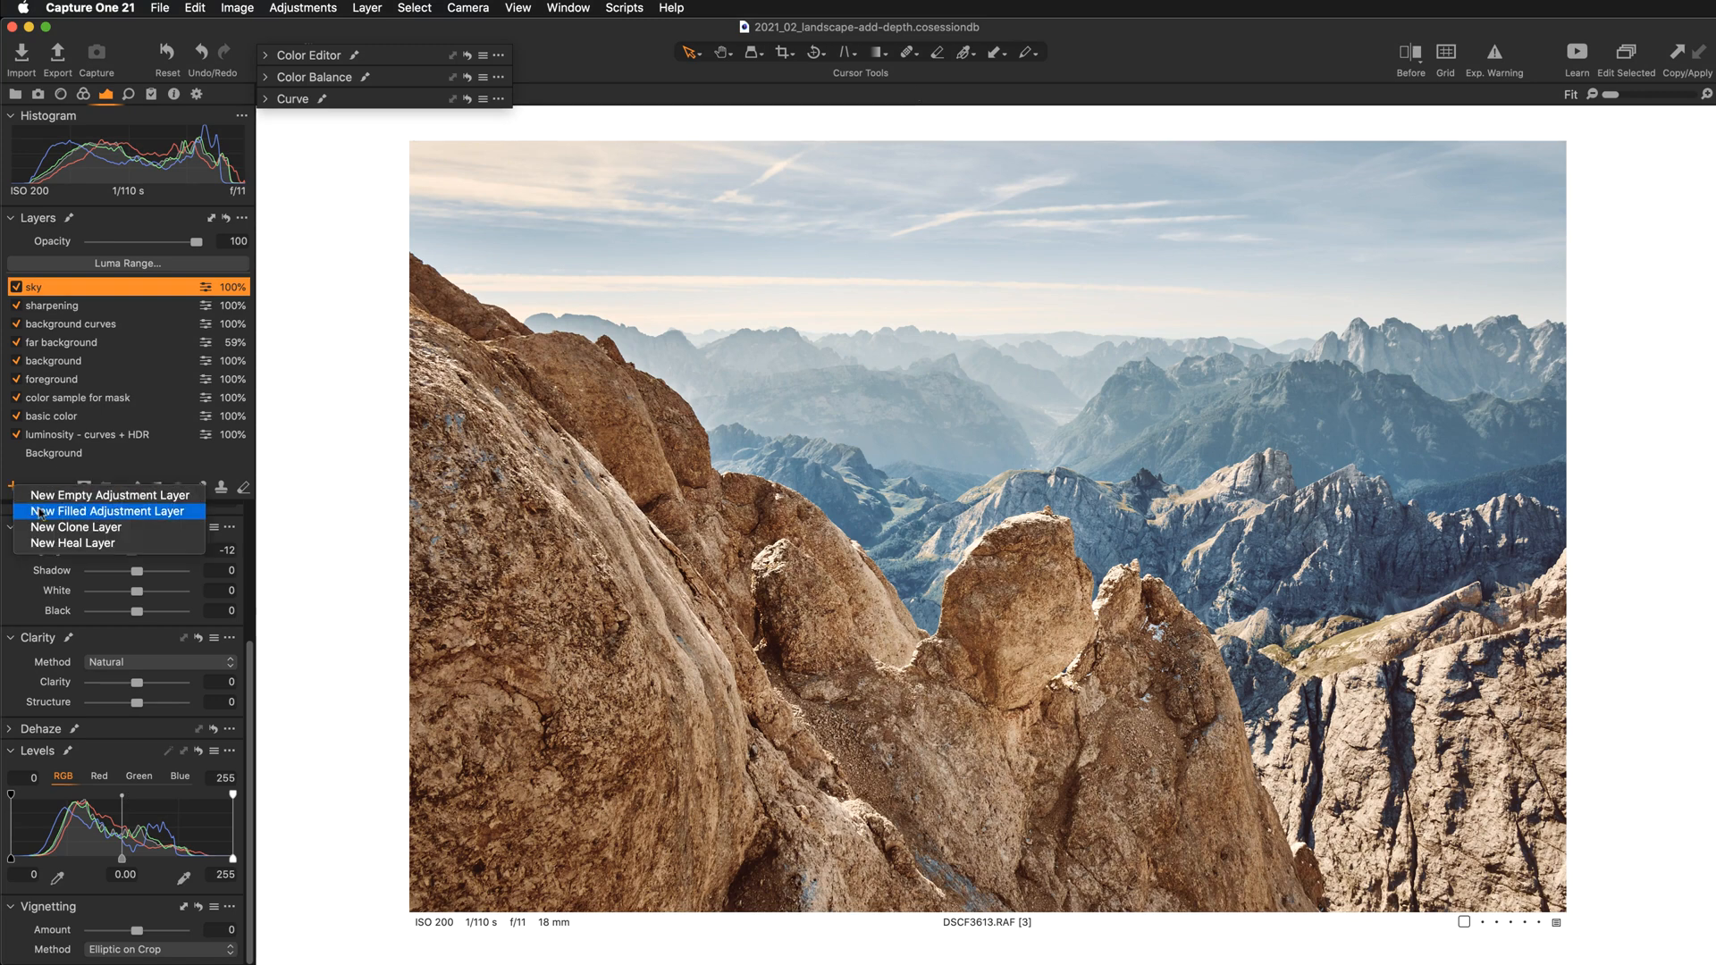
{"action": "left_click", "coordinate": [40, 513]}
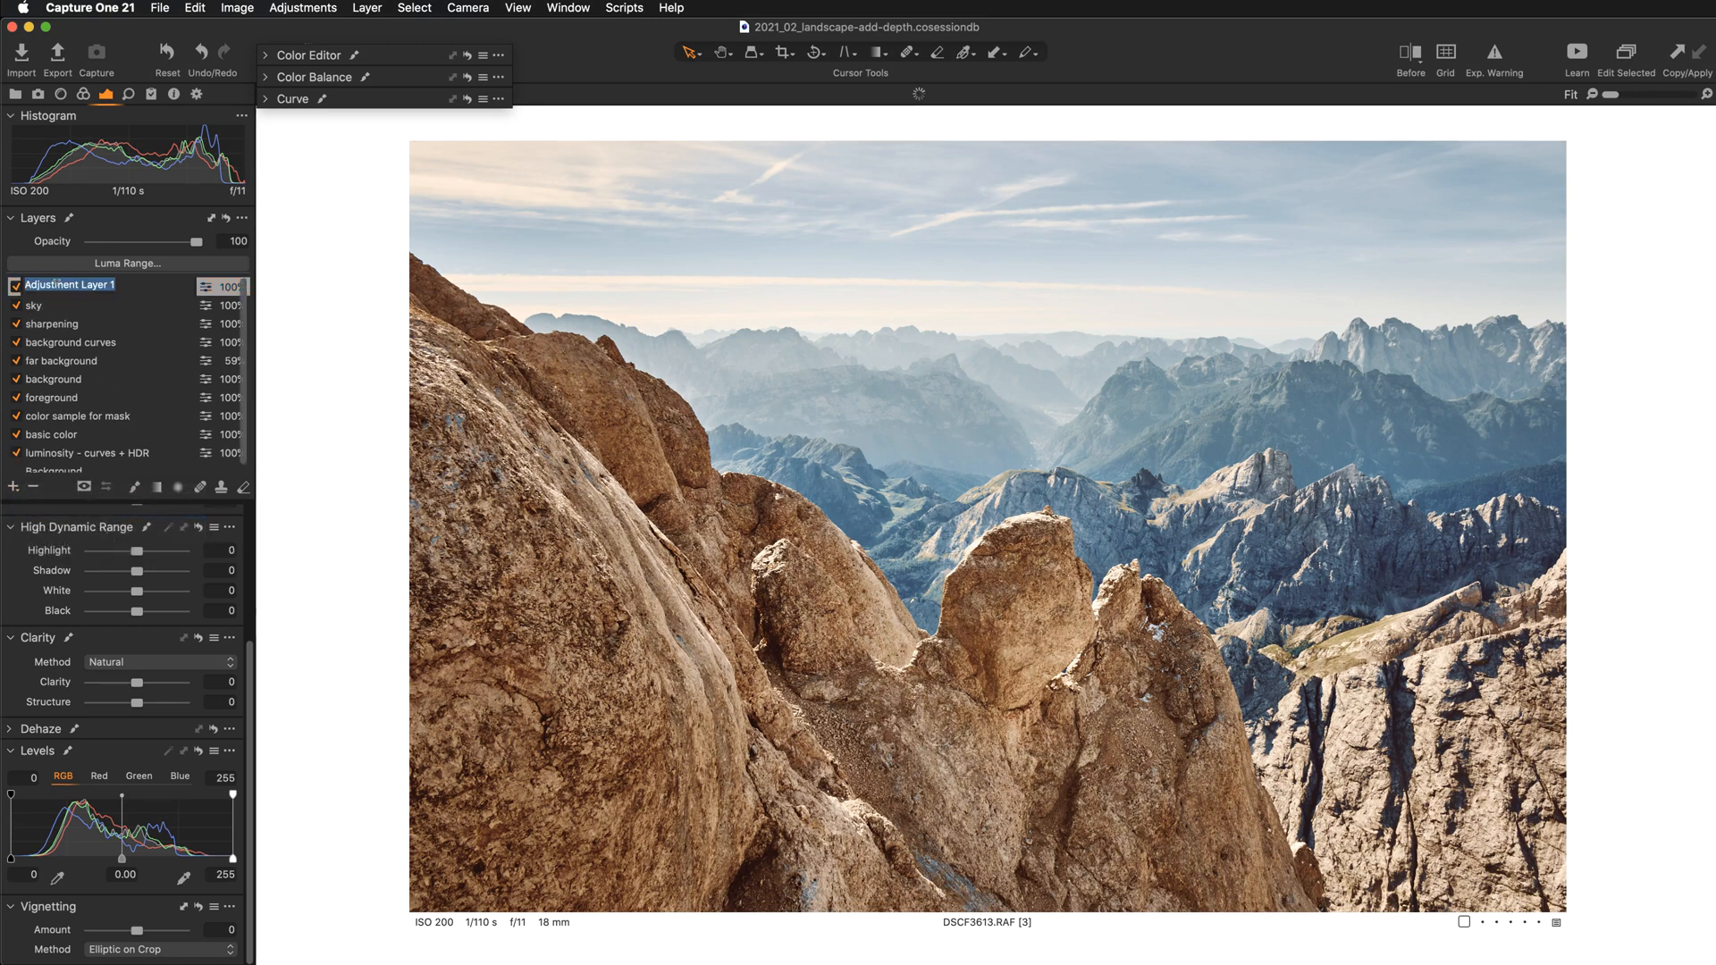
{"action": "type", "text": "vignette"}
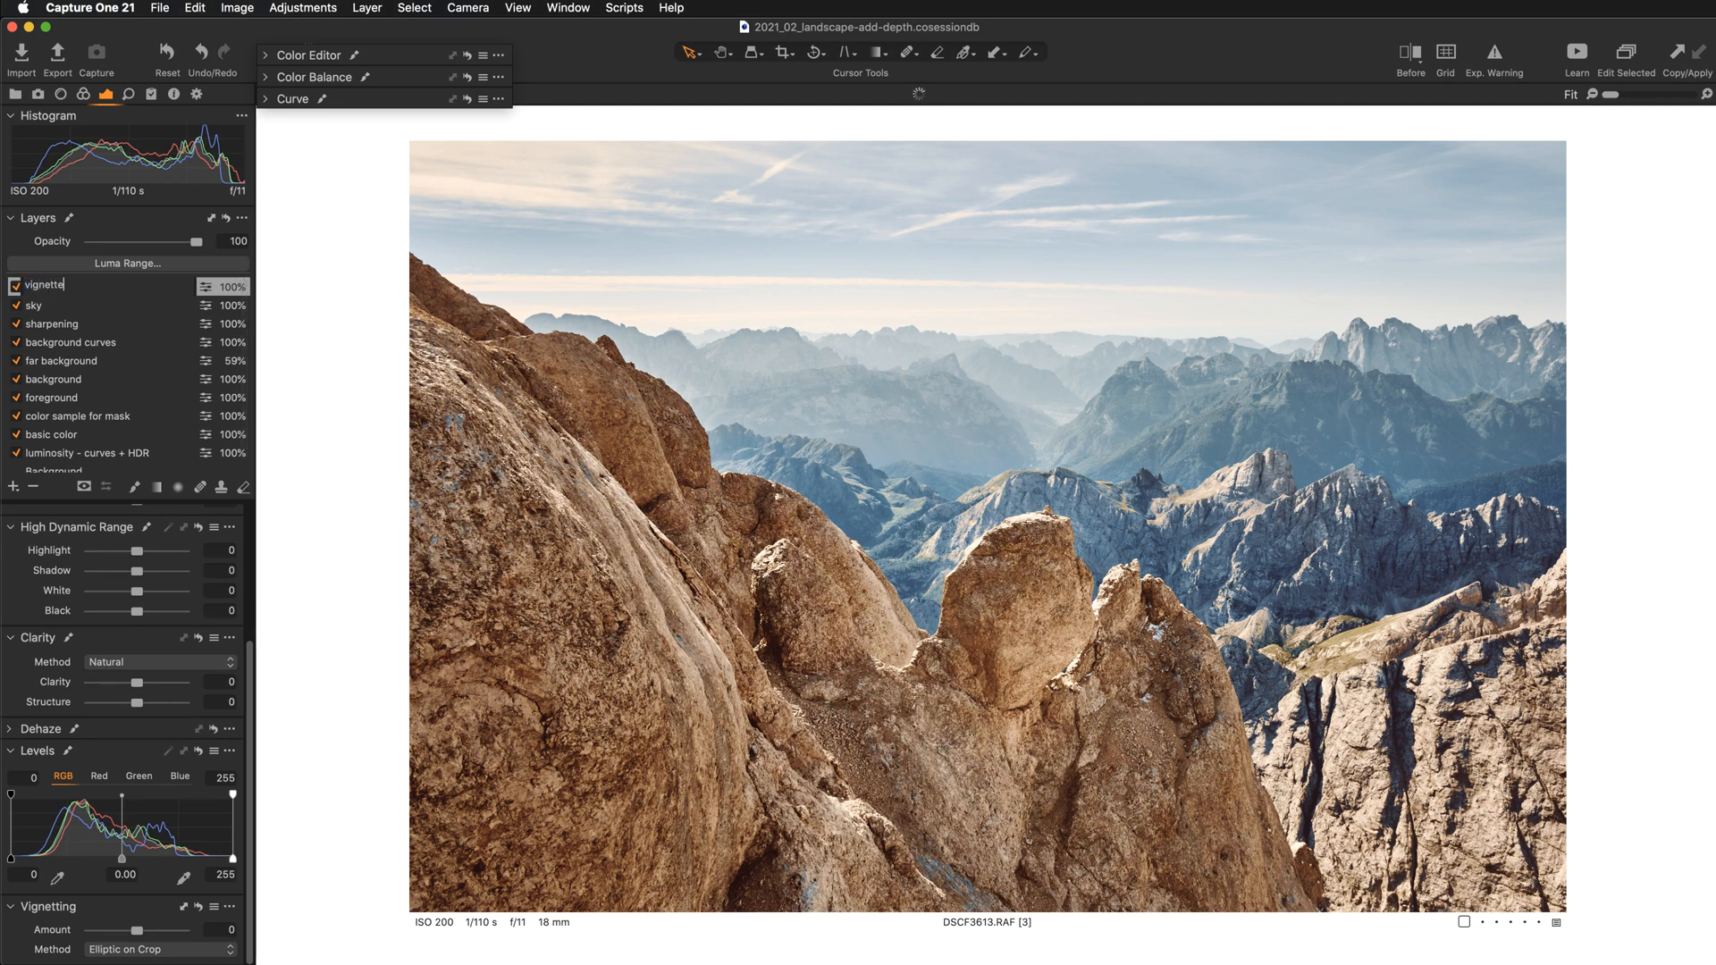
{"action": "key", "text": "Return"}
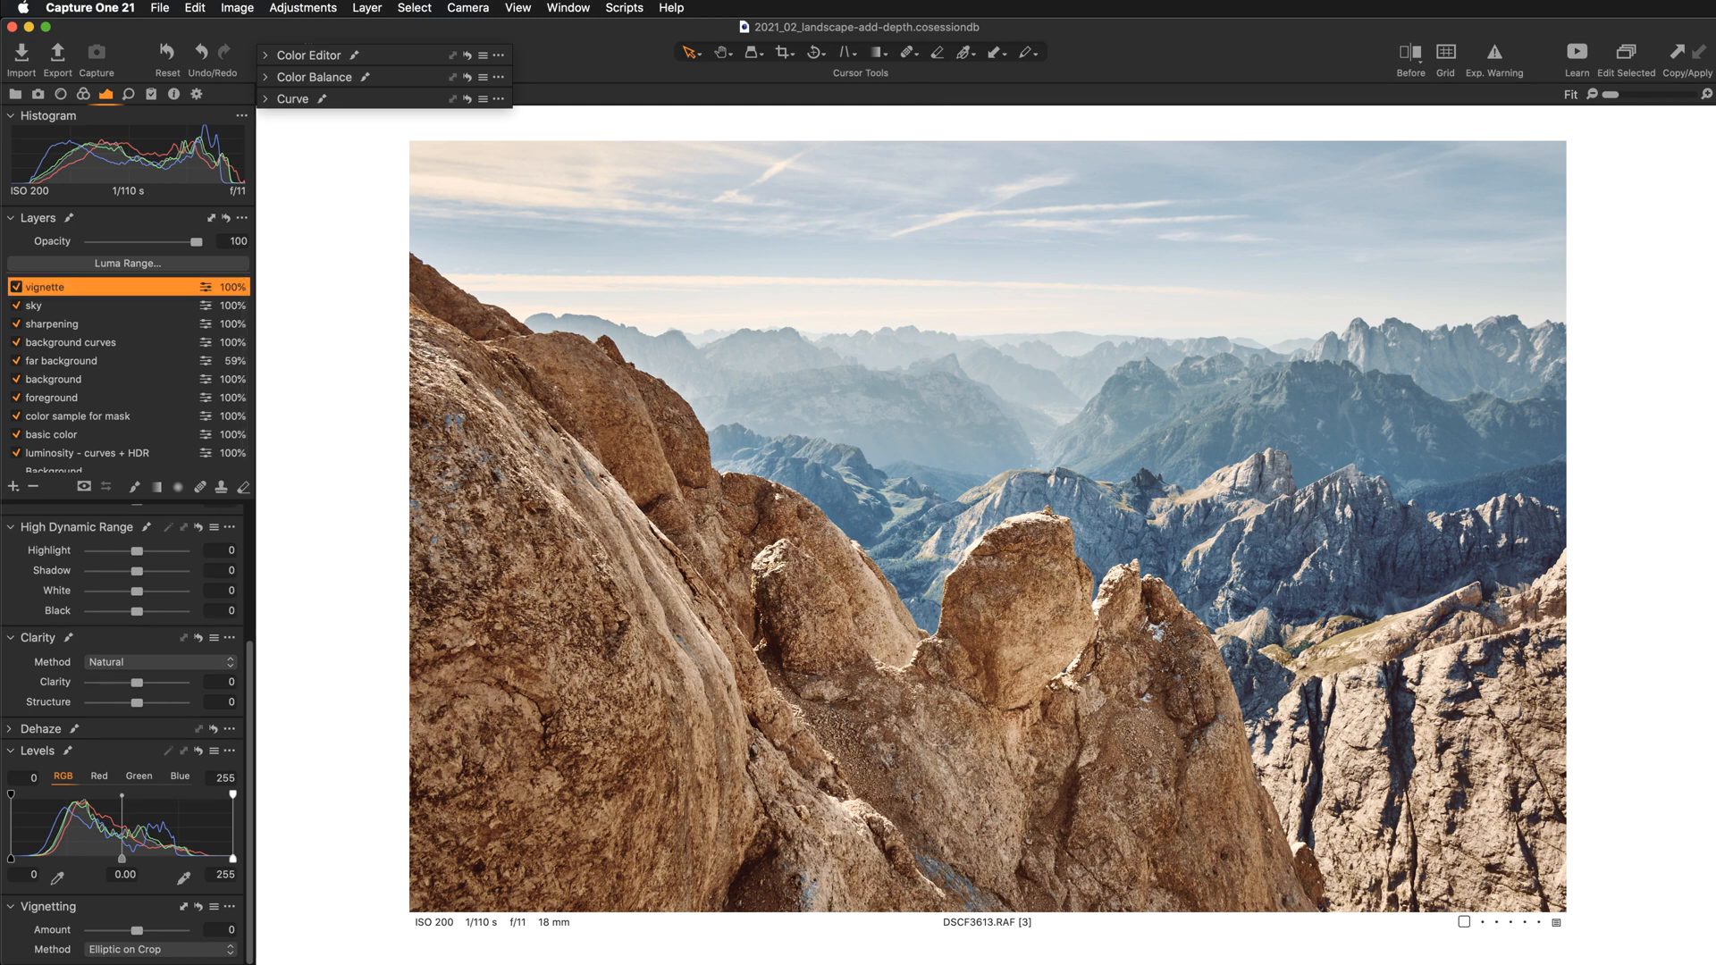
Step: Draw a radial gradient mask on the vignette layer and reshape it into a wide ellipse around the centre of the photo
{"action": "left_click", "coordinate": [178, 488]}
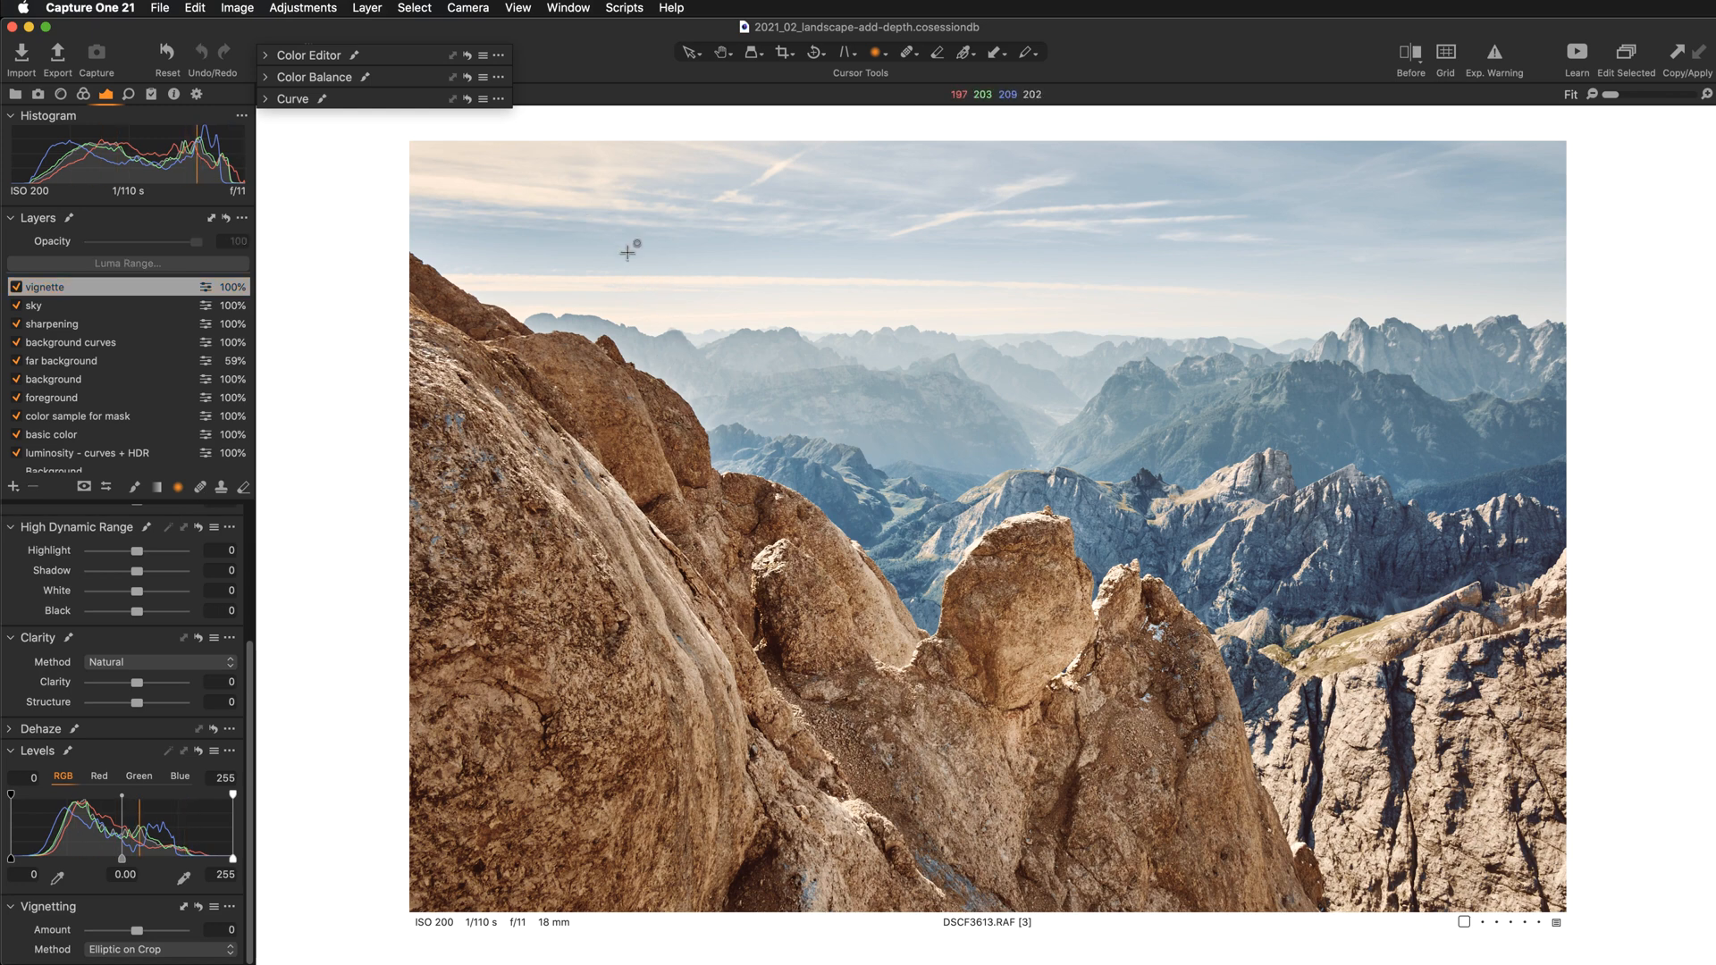
{"action": "left_click_drag", "start_coordinate": [585, 220], "coordinate": [1295, 738]}
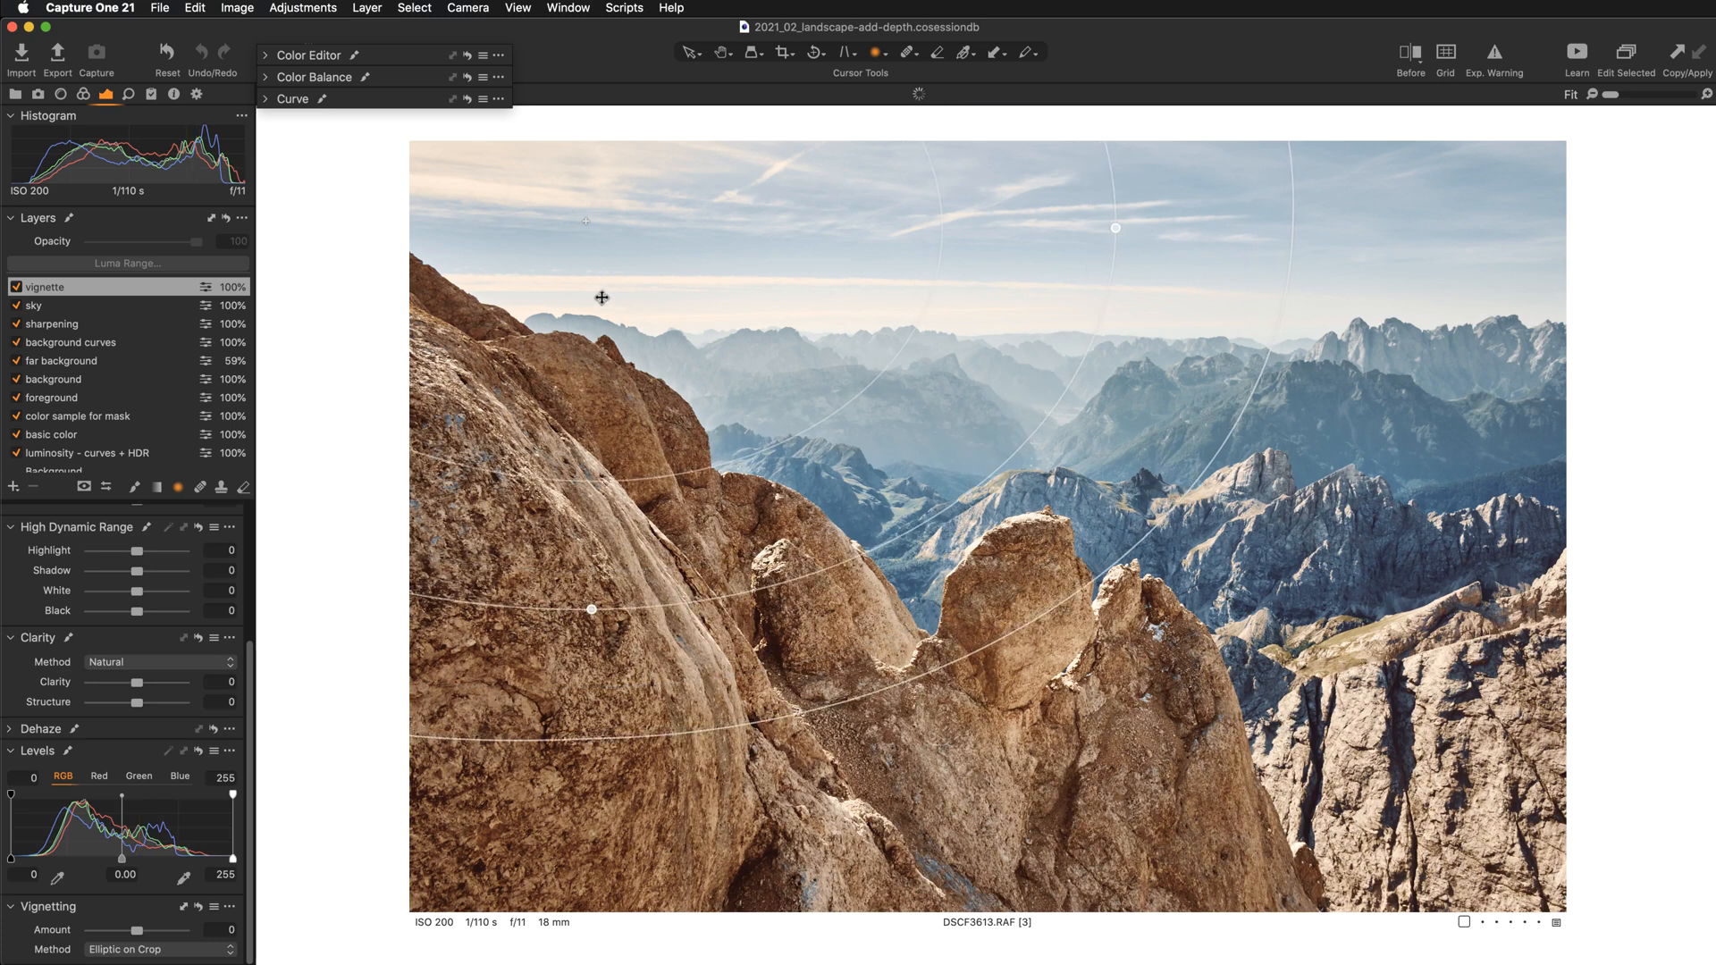
{"action": "left_click_drag", "start_coordinate": [1040, 448], "coordinate": [978, 448]}
{"action": "left_click_drag", "start_coordinate": [805, 433], "coordinate": [798, 431]}
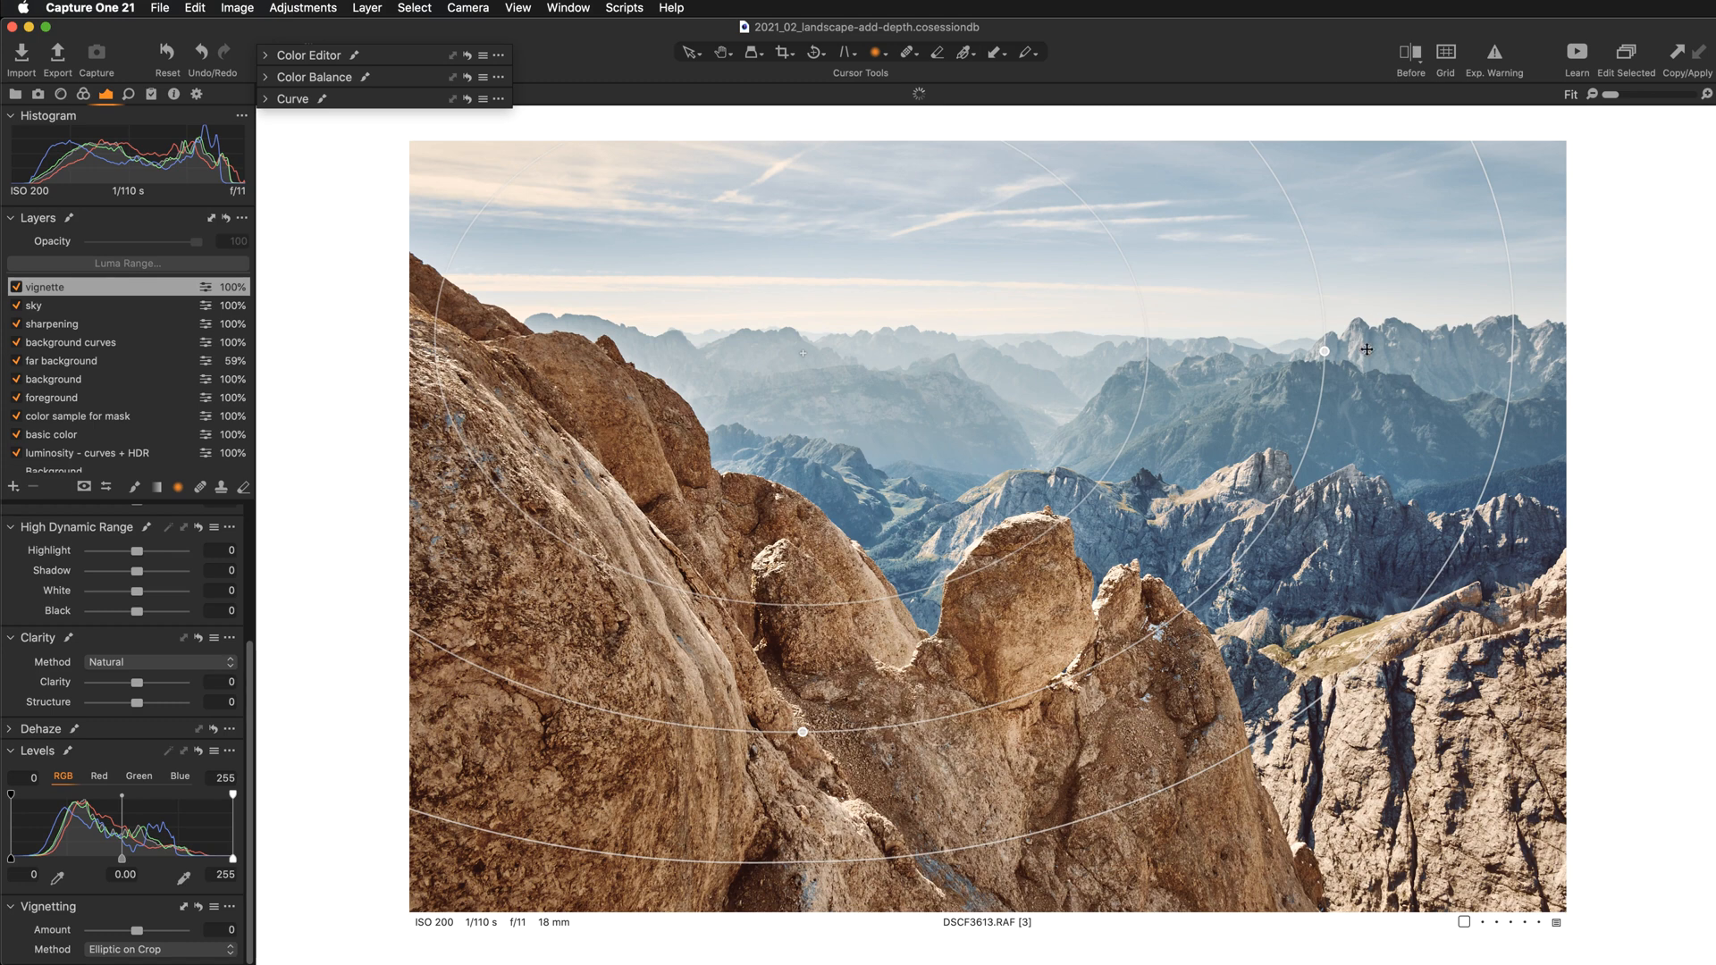
{"action": "left_click_drag", "start_coordinate": [1330, 353], "coordinate": [1519, 380]}
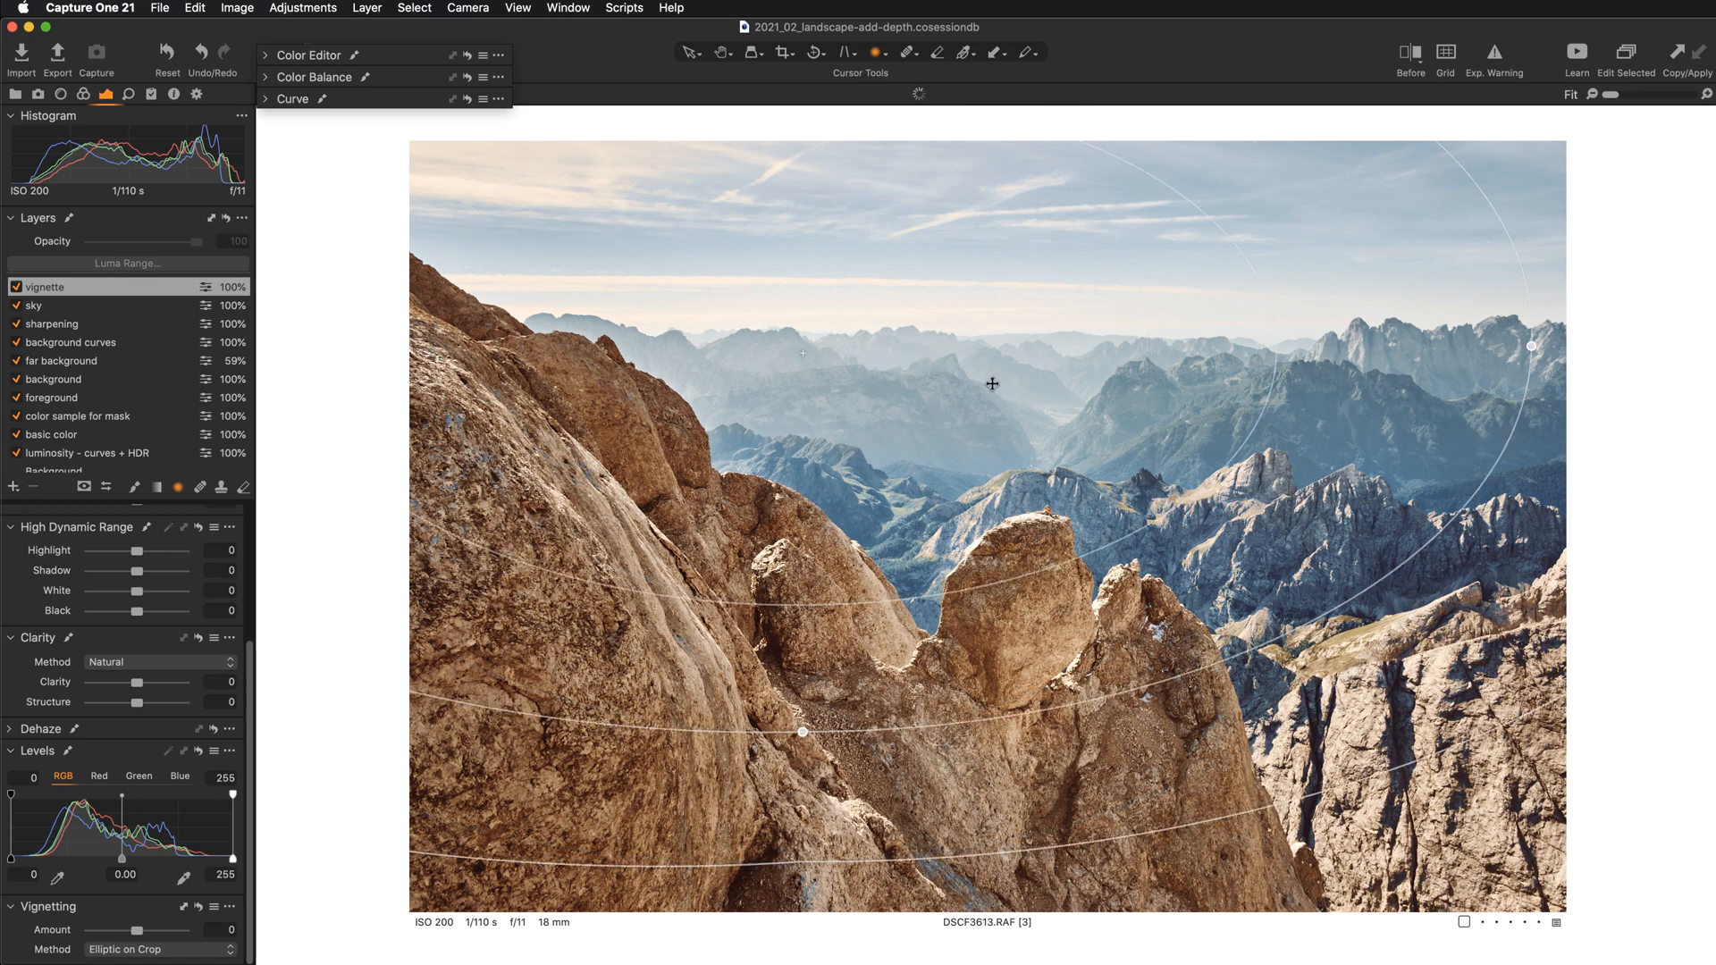
{"action": "left_click_drag", "start_coordinate": [1007, 425], "coordinate": [1010, 630]}
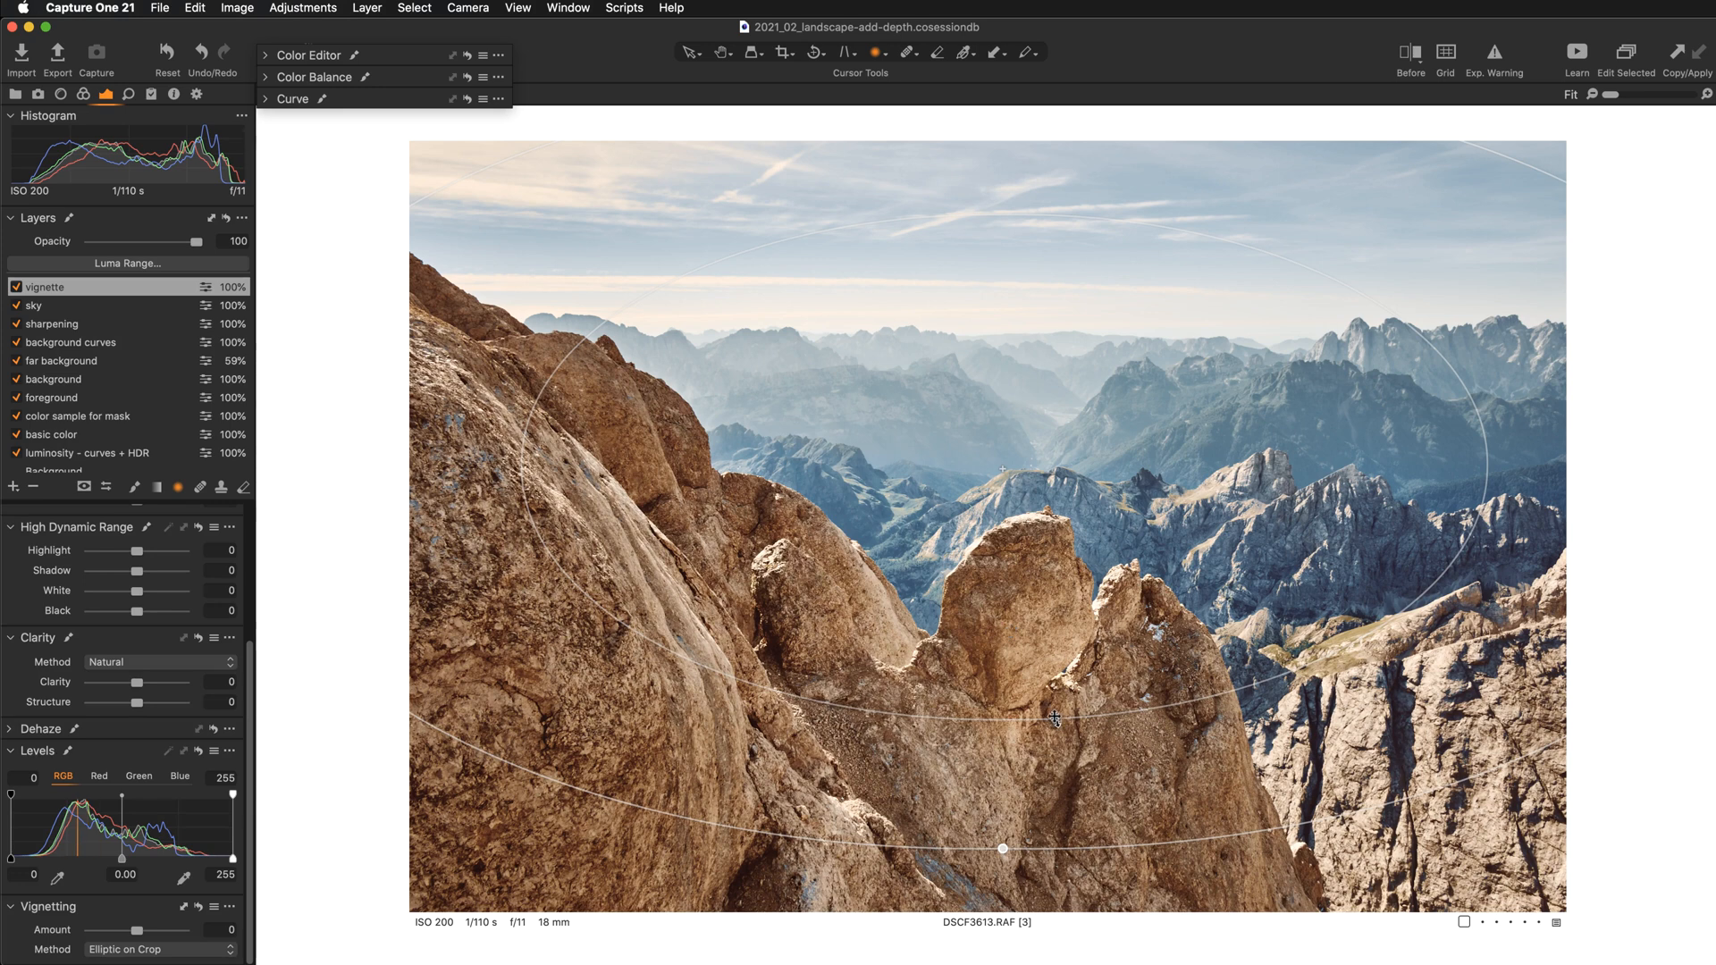
{"action": "left_click_drag", "start_coordinate": [1055, 718], "coordinate": [1054, 735]}
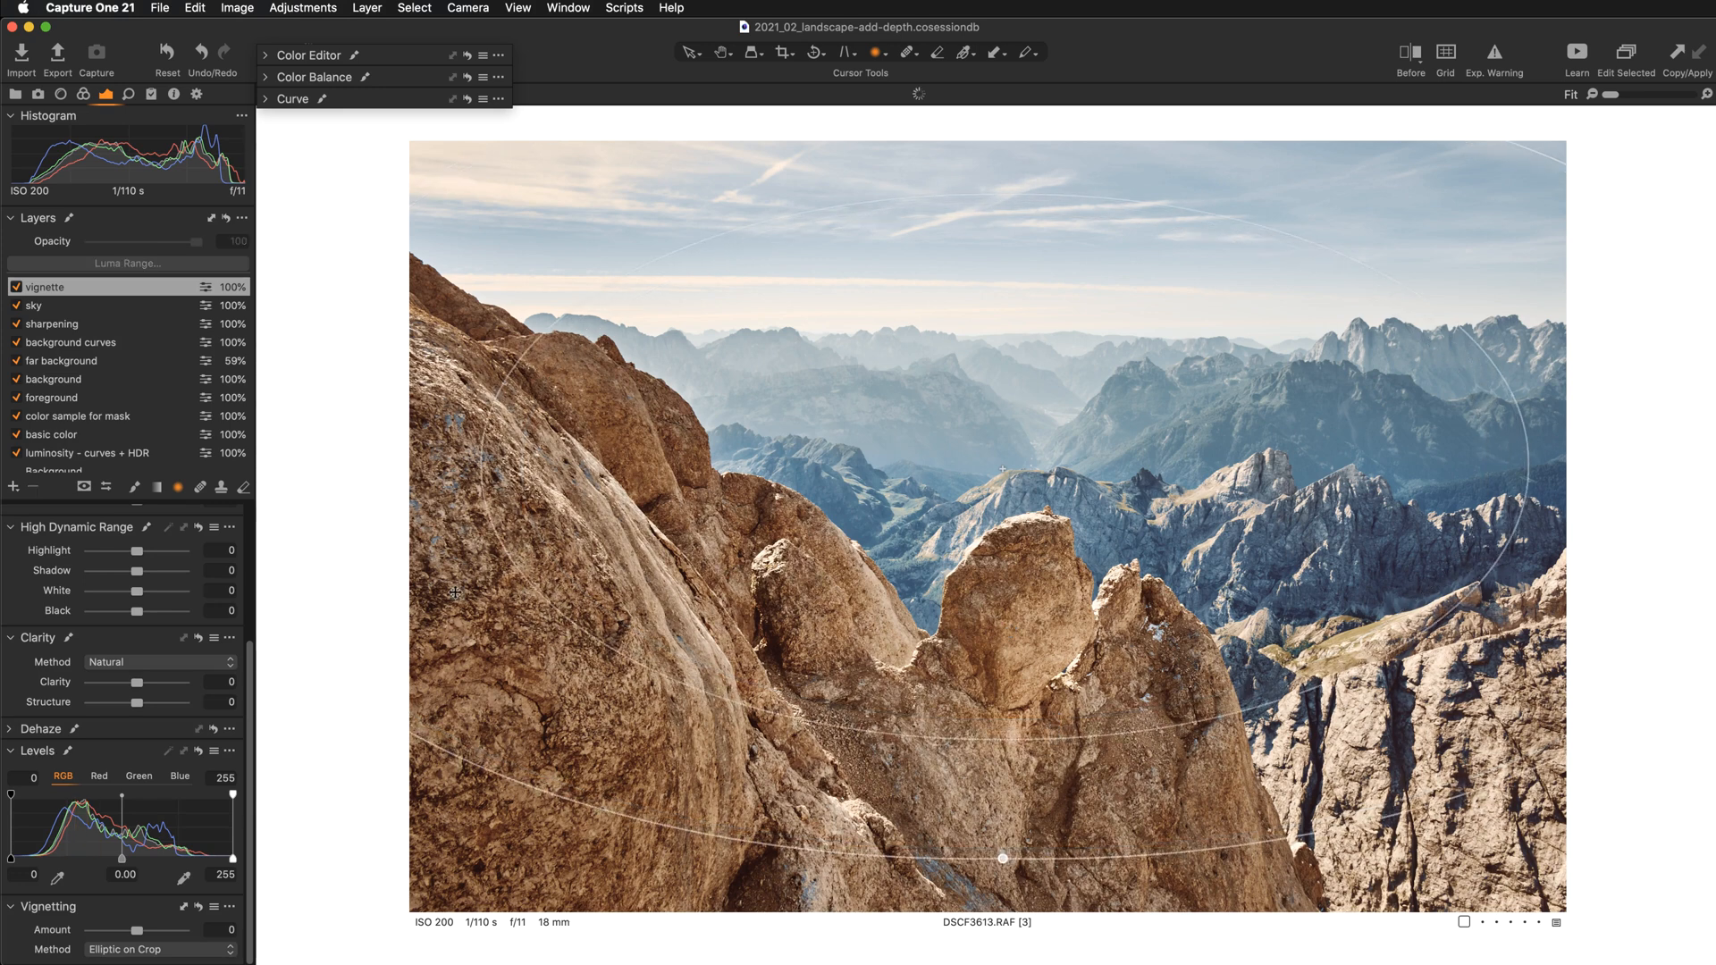
Step: Check the vignette's mask overlay and refine the ellipse, shifting it upward so the mask mainly covers the foreground along the photo's lower edge
{"action": "key", "text": "m"}
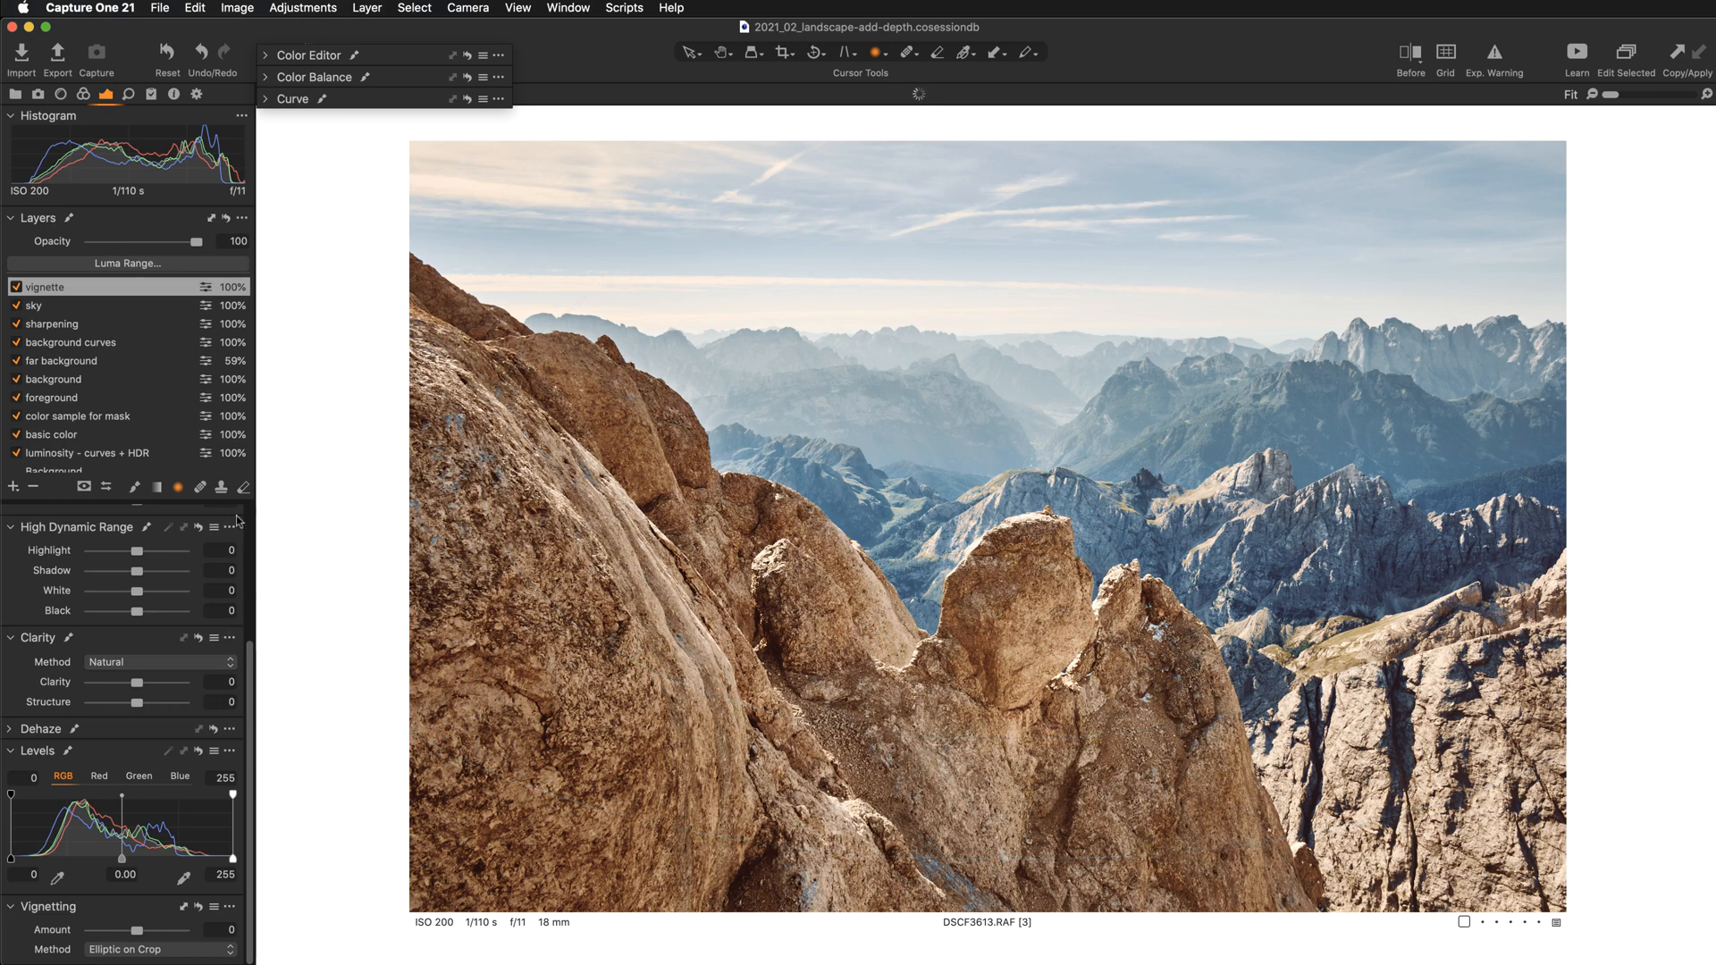
{"action": "key", "text": "m"}
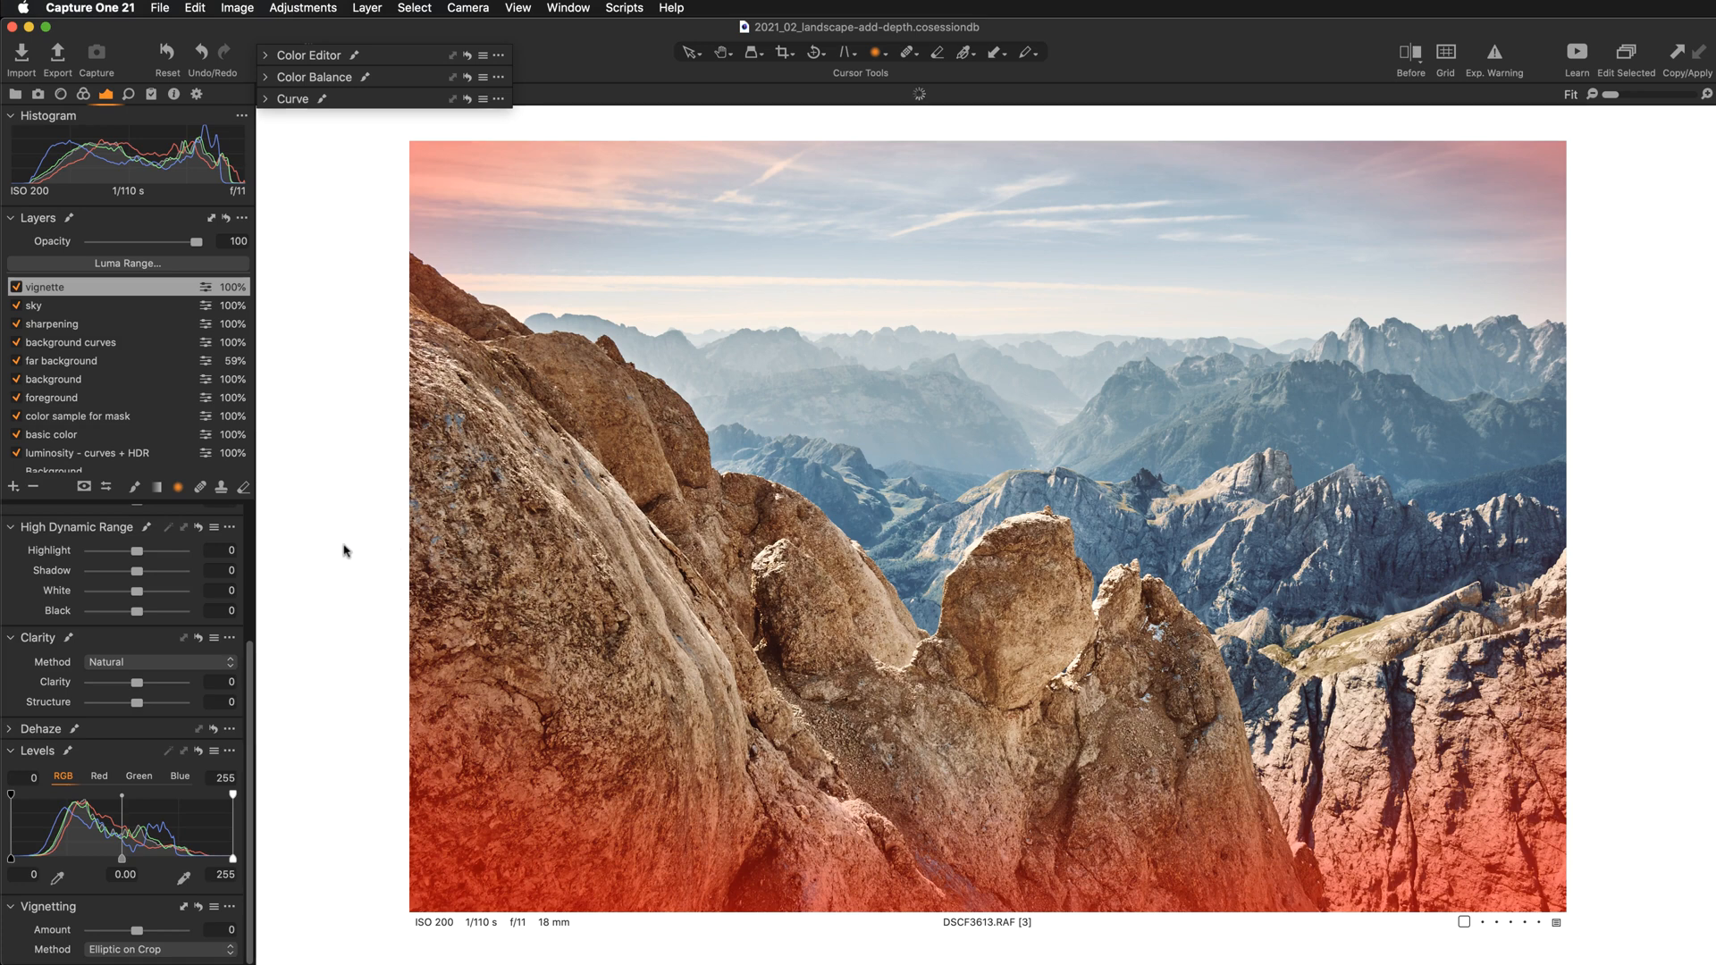
{"action": "key", "text": "m"}
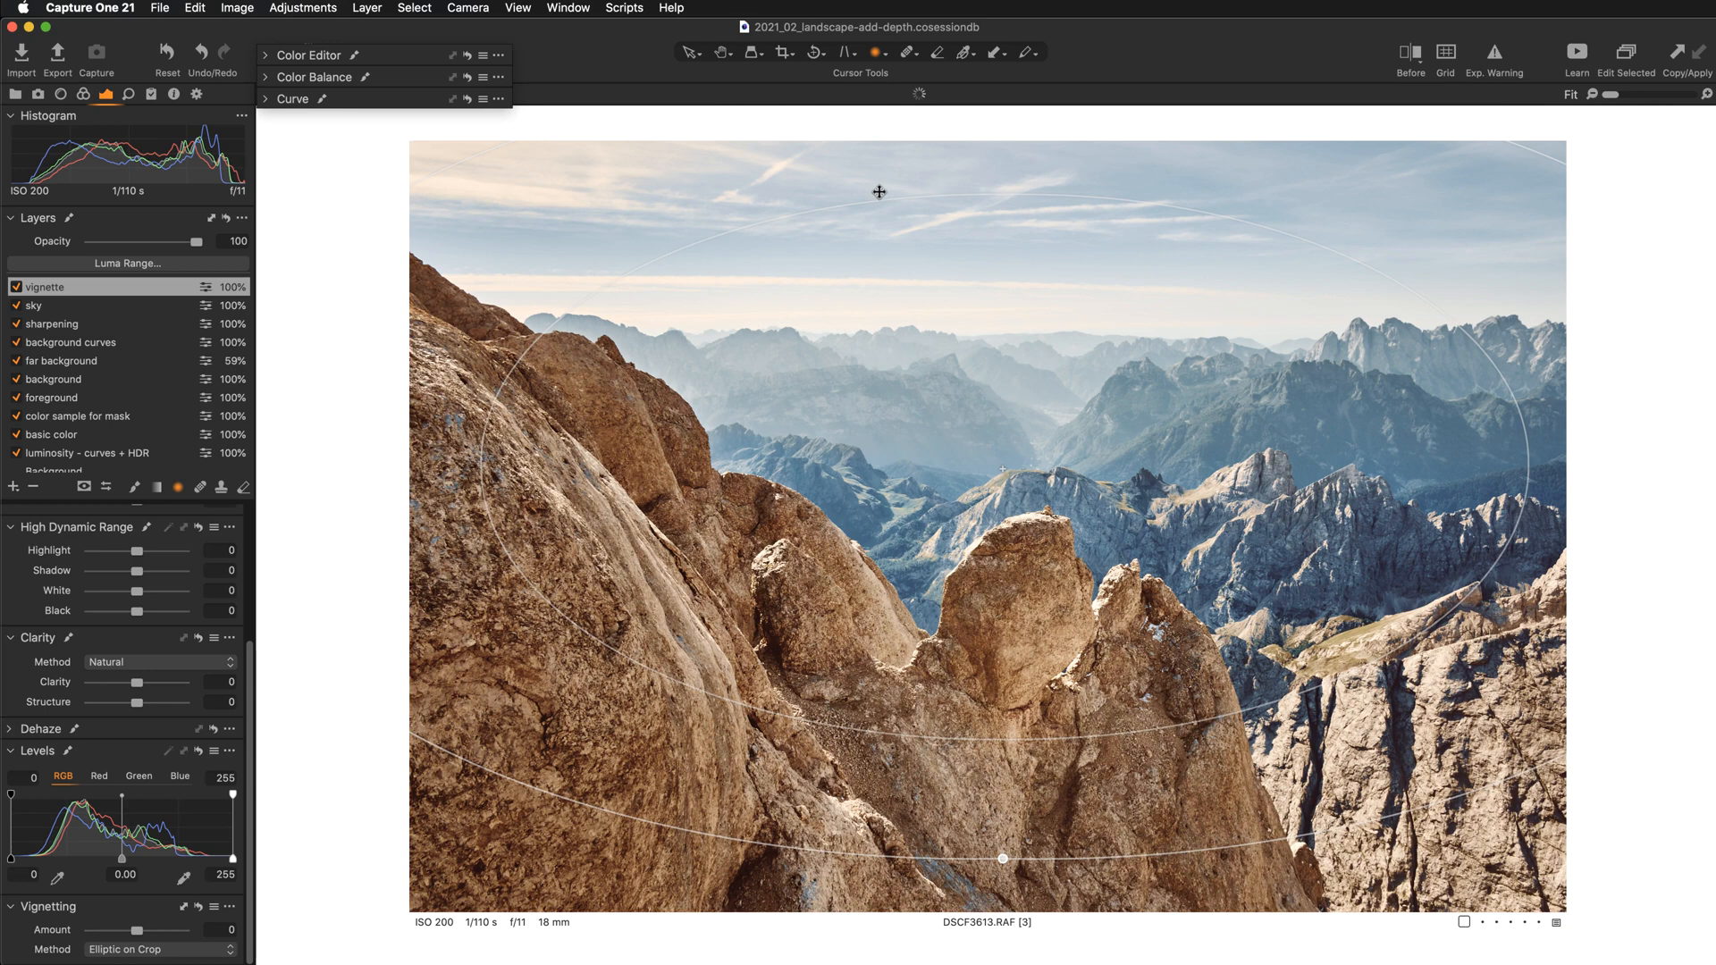
{"action": "left_click_drag", "start_coordinate": [880, 201], "coordinate": [882, 123]}
{"action": "left_click_drag", "start_coordinate": [976, 516], "coordinate": [965, 439]}
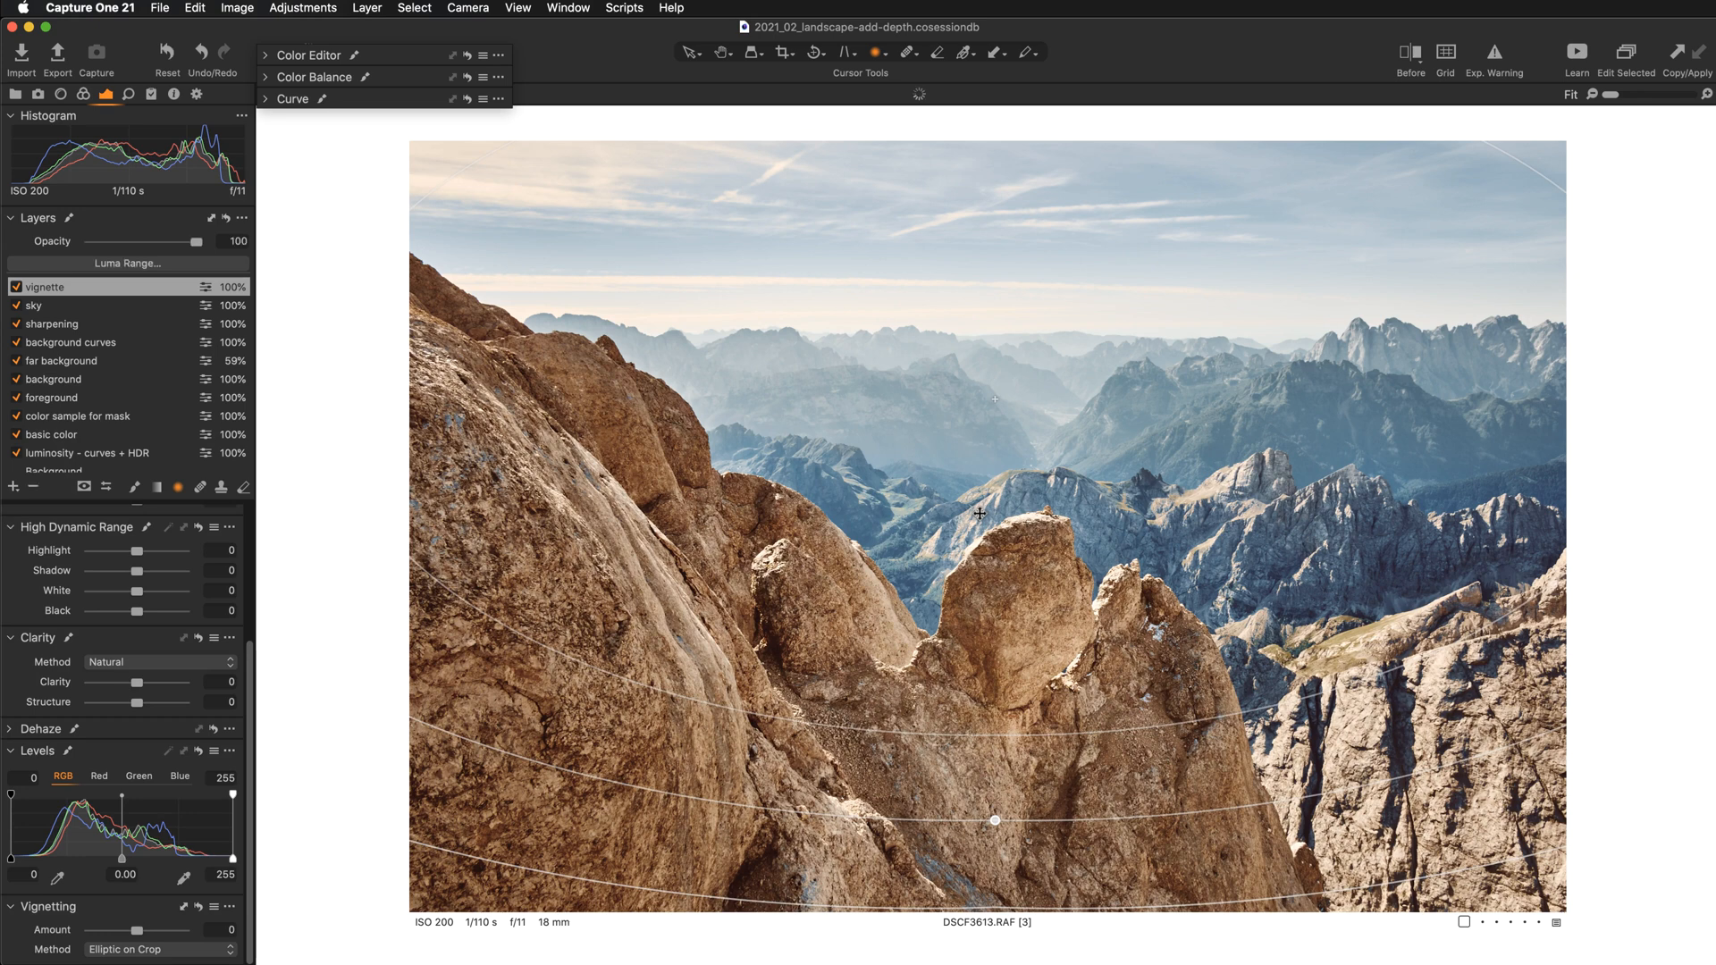
{"action": "left_click_drag", "start_coordinate": [1000, 571], "coordinate": [1399, 408]}
{"action": "left_click_drag", "start_coordinate": [974, 560], "coordinate": [1289, 546]}
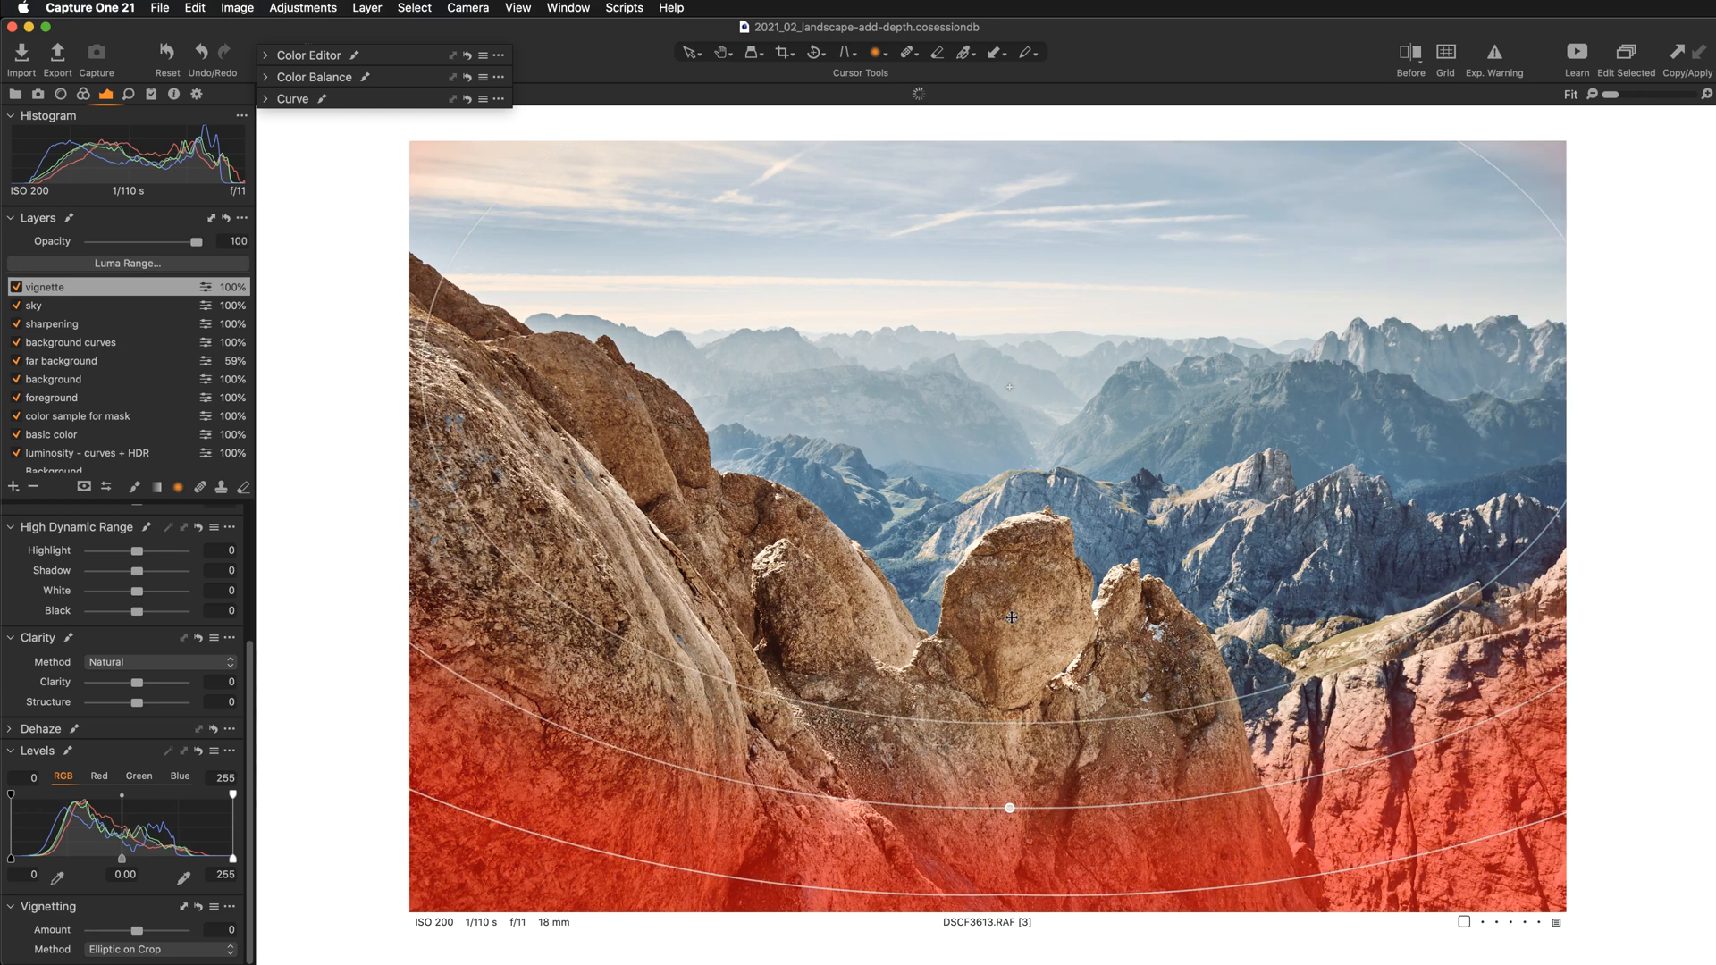
{"action": "left_click_drag", "start_coordinate": [1000, 615], "coordinate": [970, 632]}
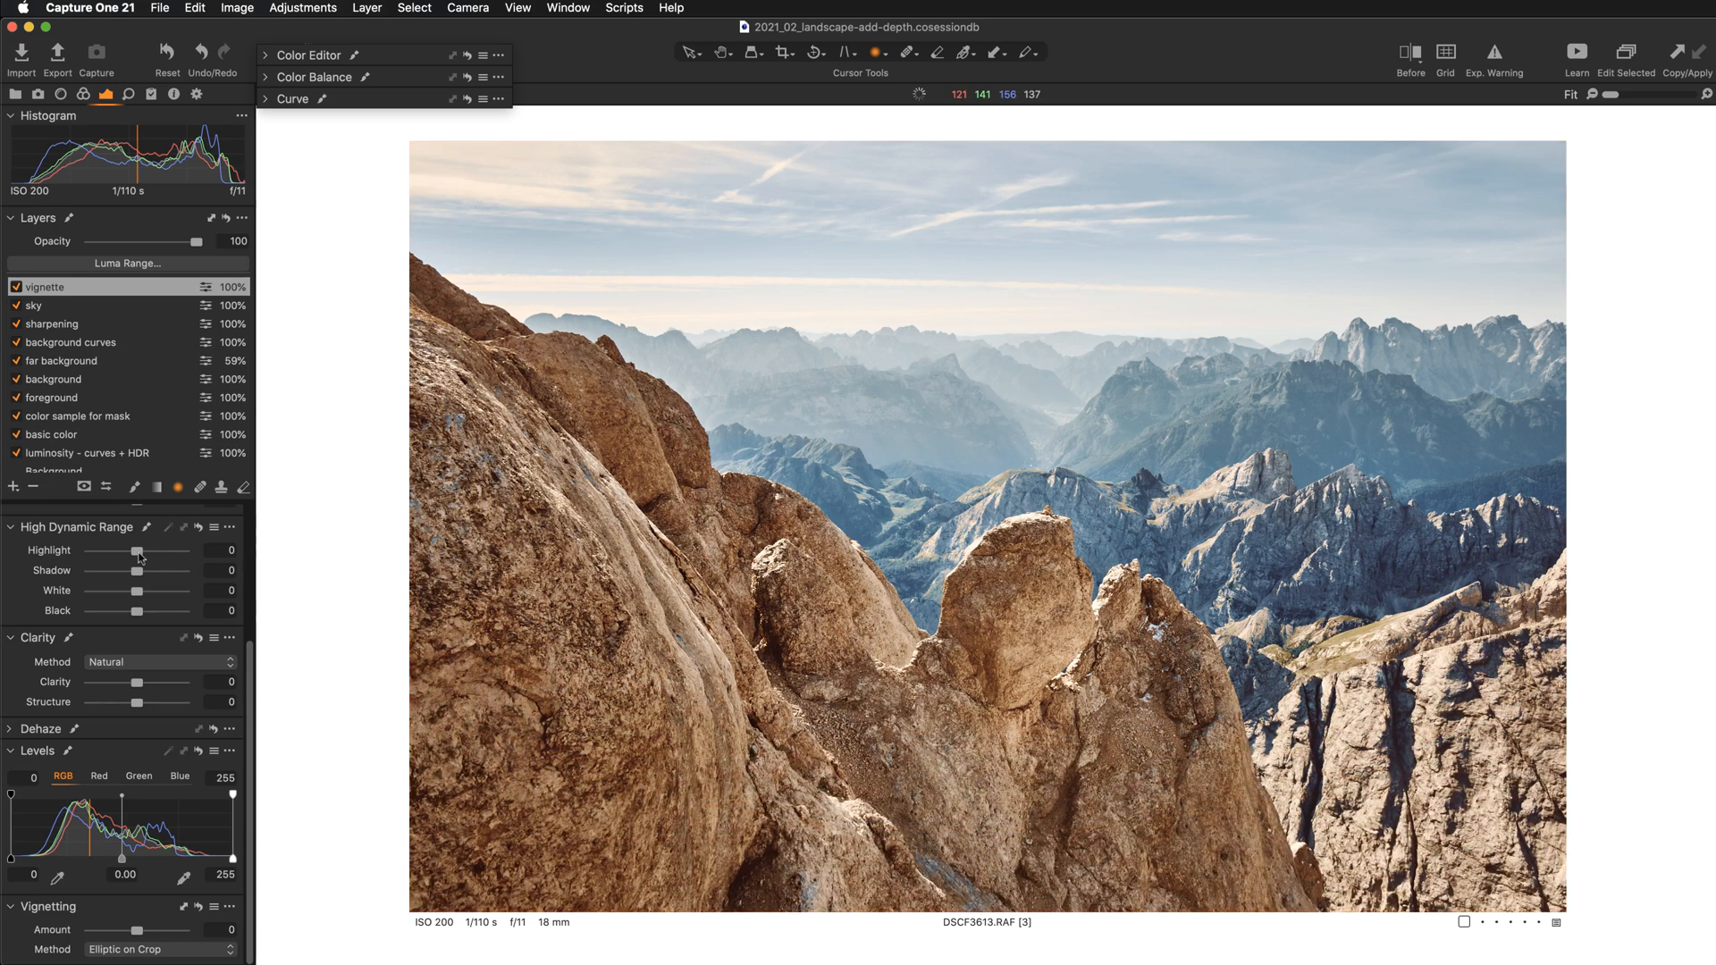
Step: Set the vignette layer's Exposure to -0.2
{"action": "scroll", "coordinate": [139, 561], "scroll_direction": "up", "scroll_amount": 5}
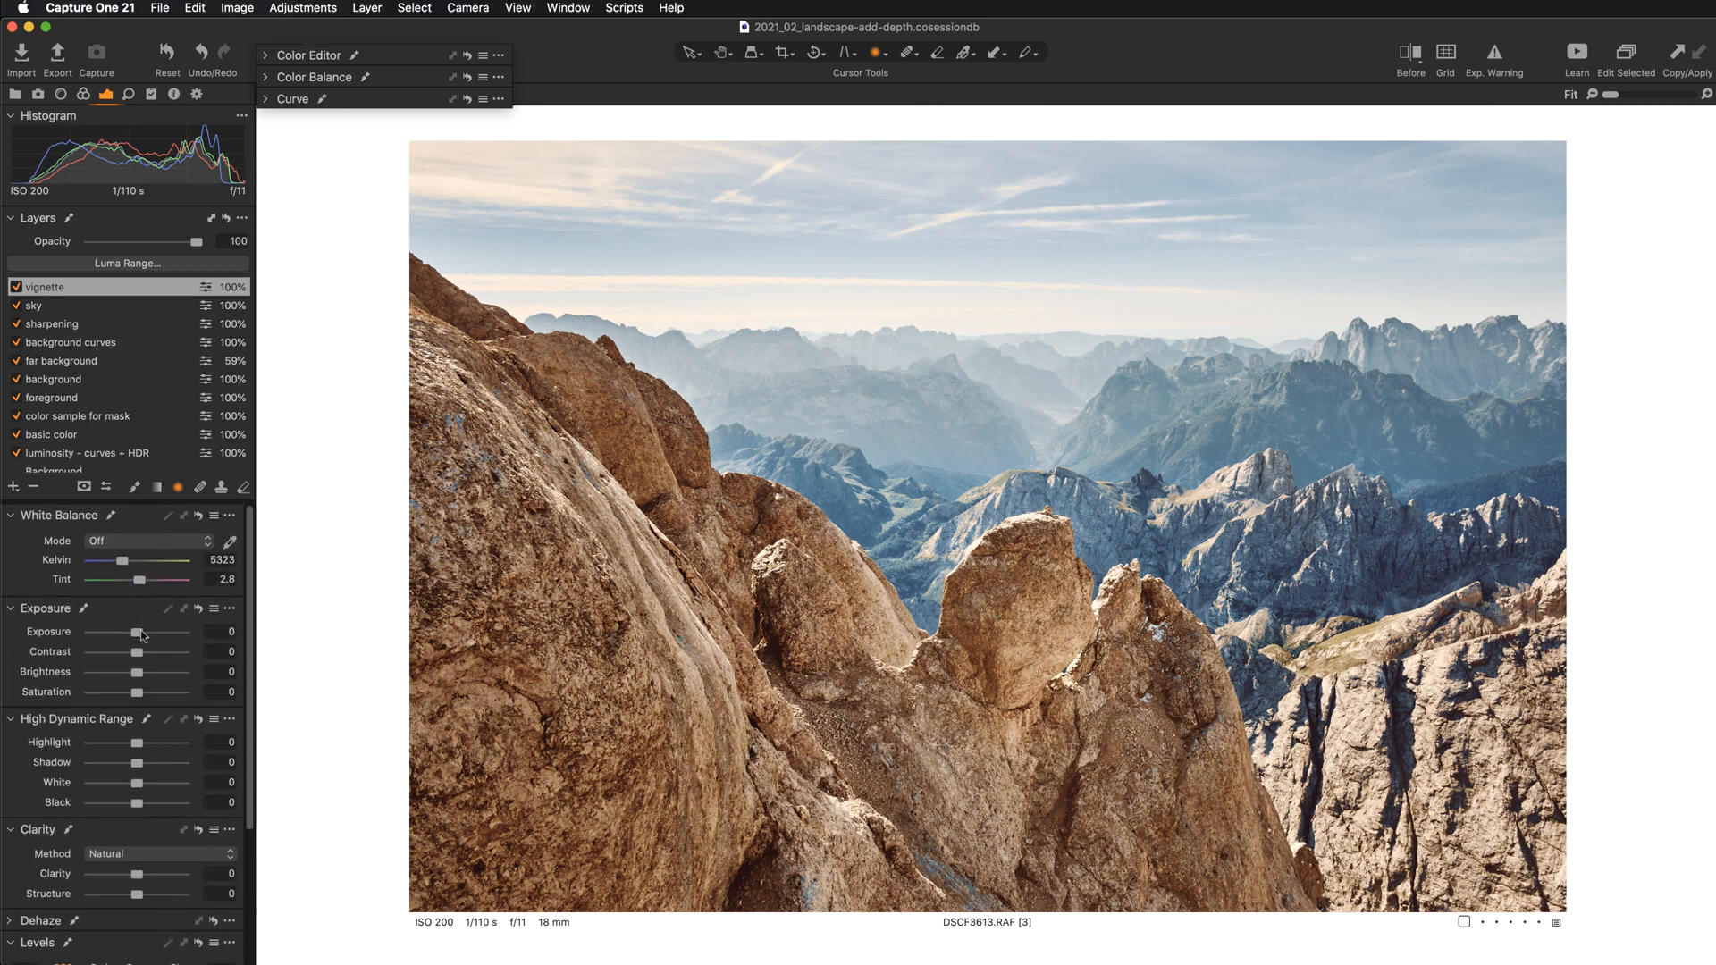
{"action": "left_click", "coordinate": [221, 630]}
{"action": "key", "text": "Down"}
{"action": "key", "text": "Down"}
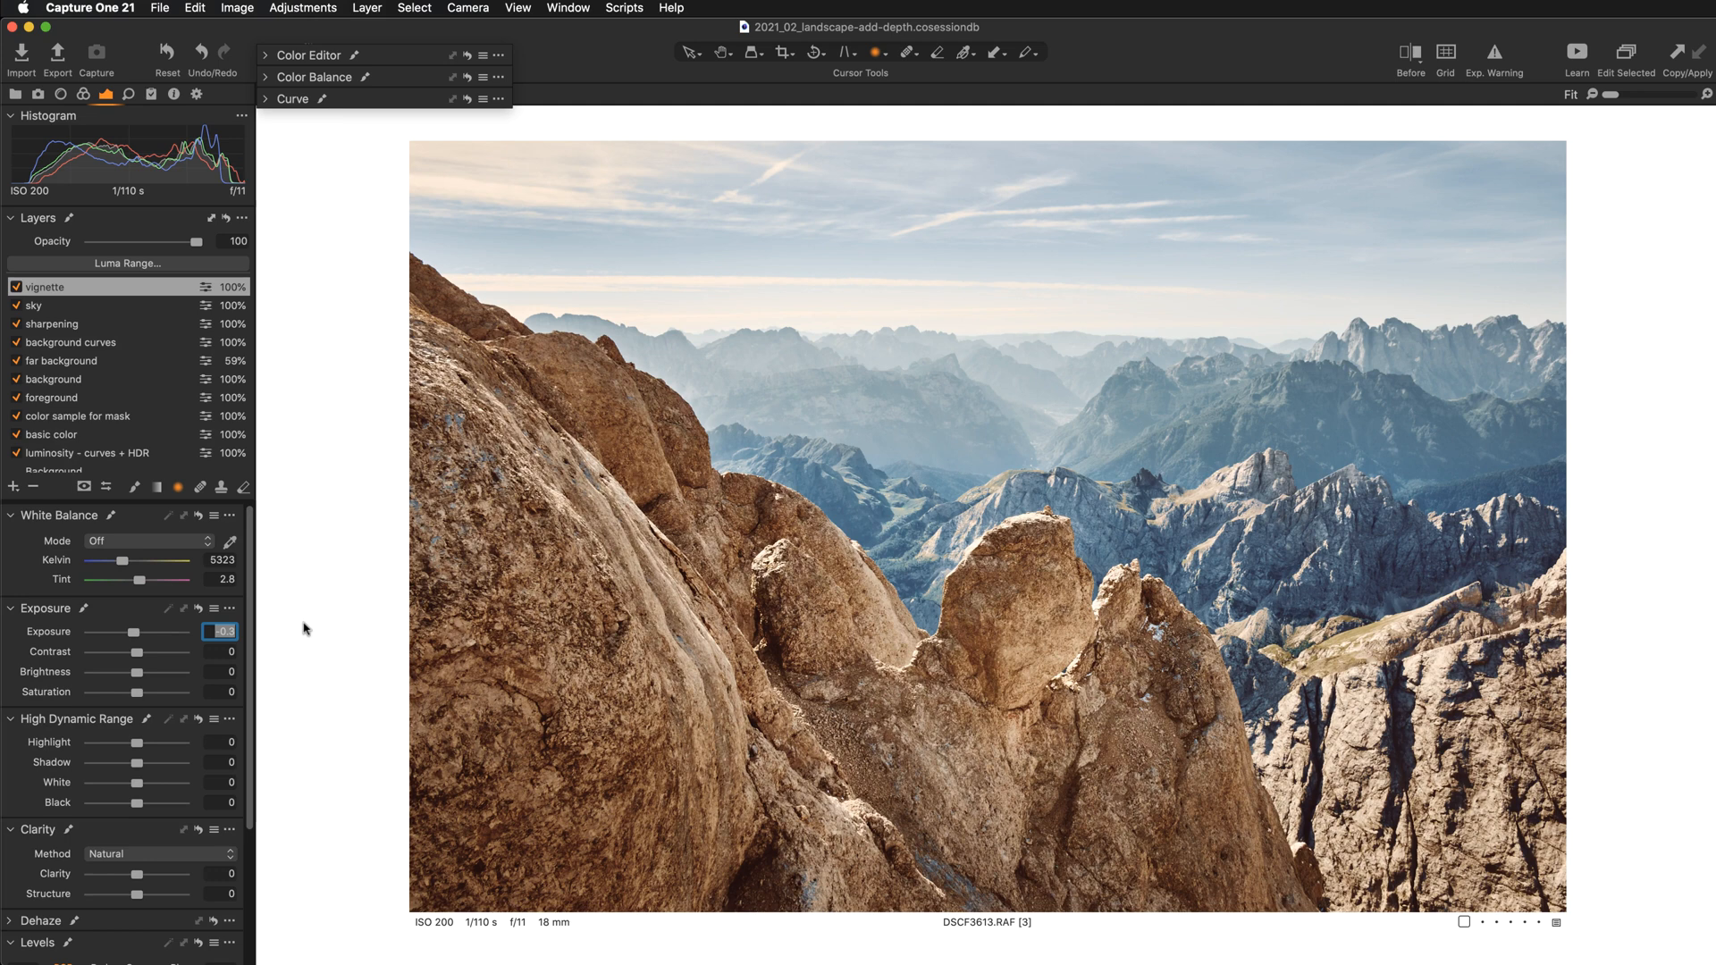
{"action": "type", "text": "-0.2"}
{"action": "key", "text": "Return"}
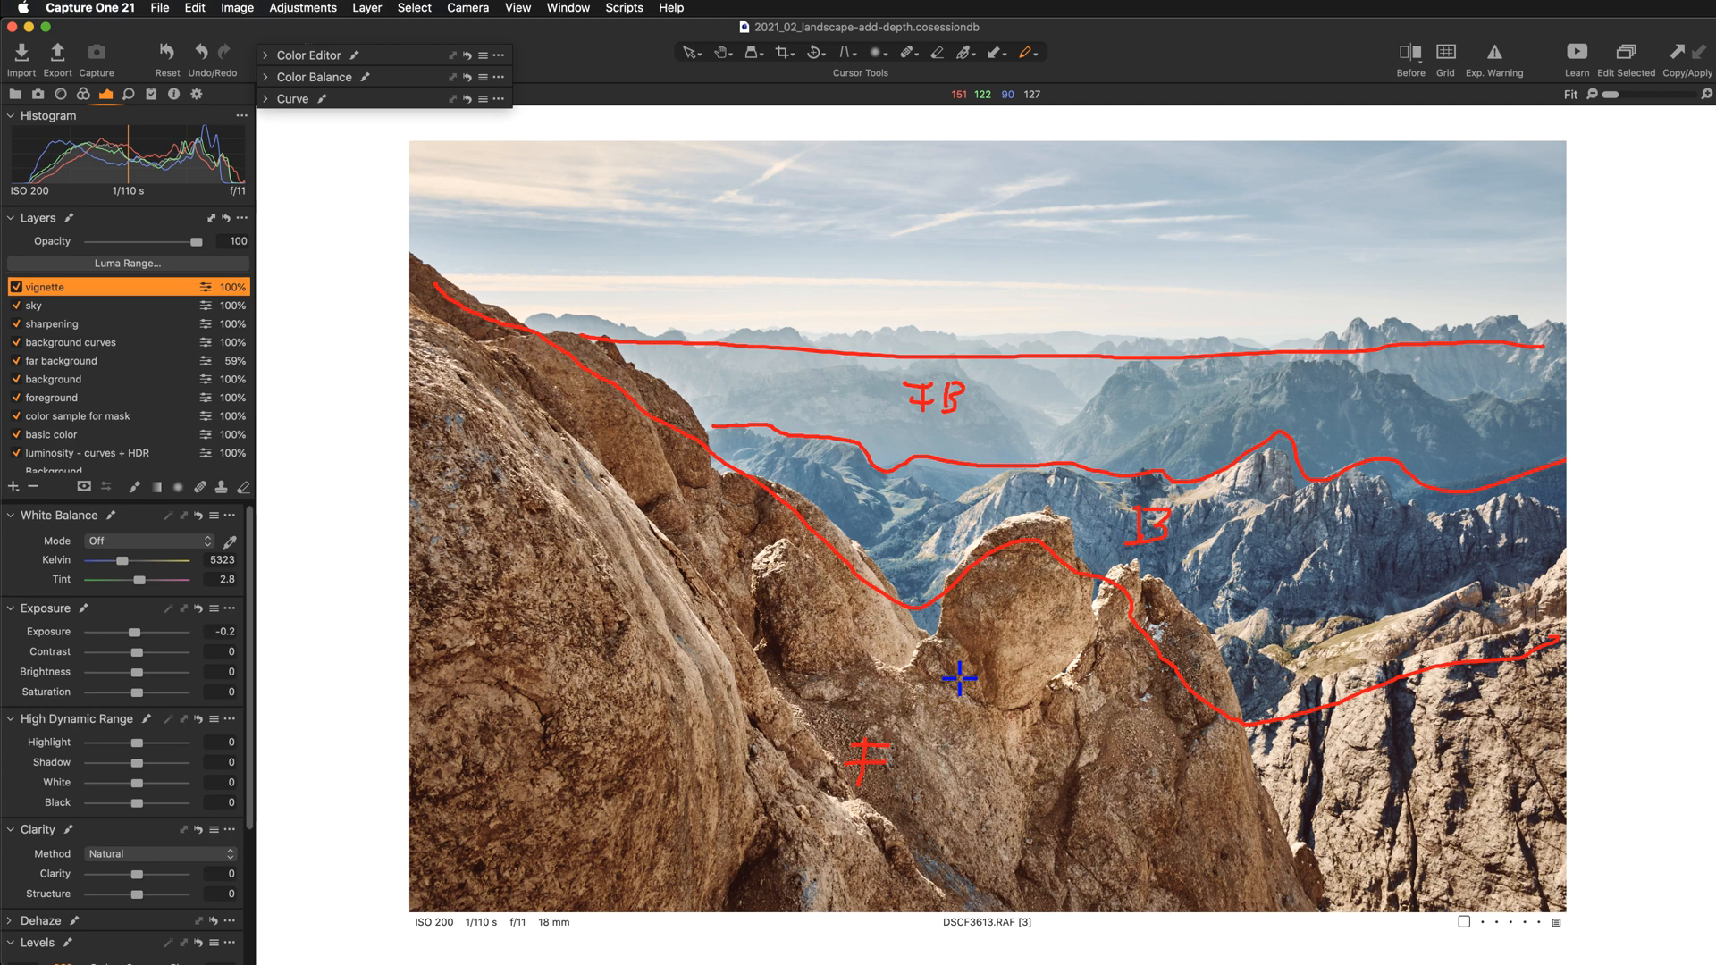
Step: Compare the finished edit with the unedited original, return from variant 2 to variant 3, and hide the image browser
{"action": "key", "text": "l"}
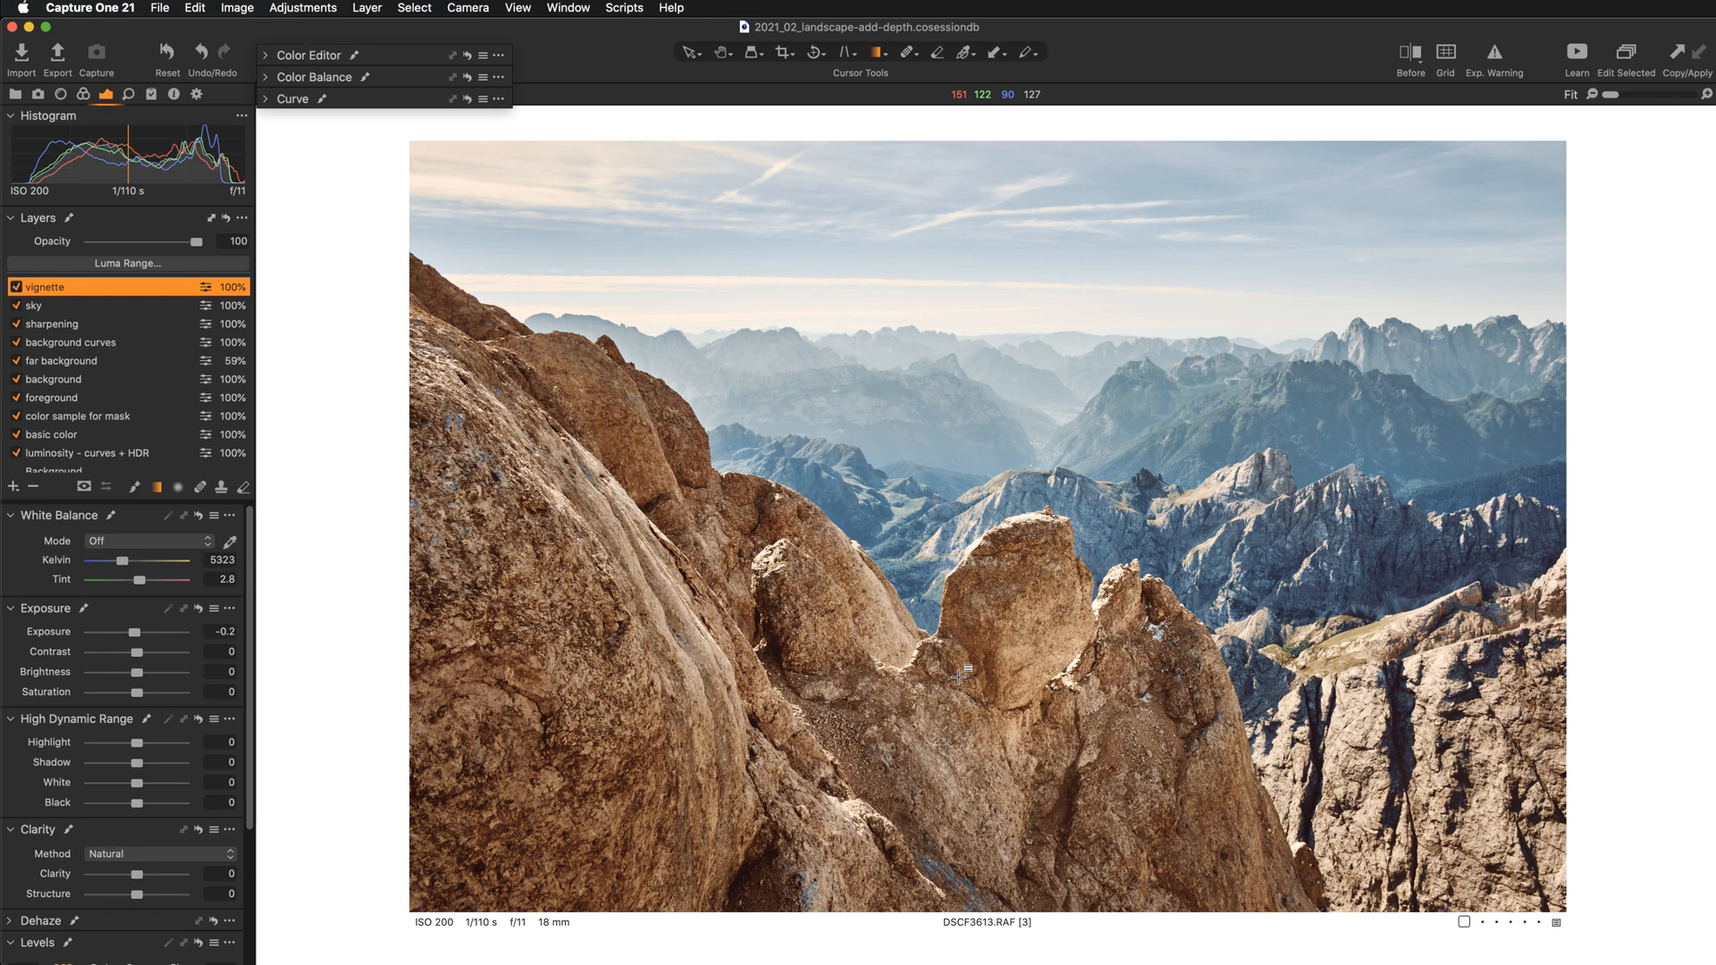
{"action": "key", "text": "y"}
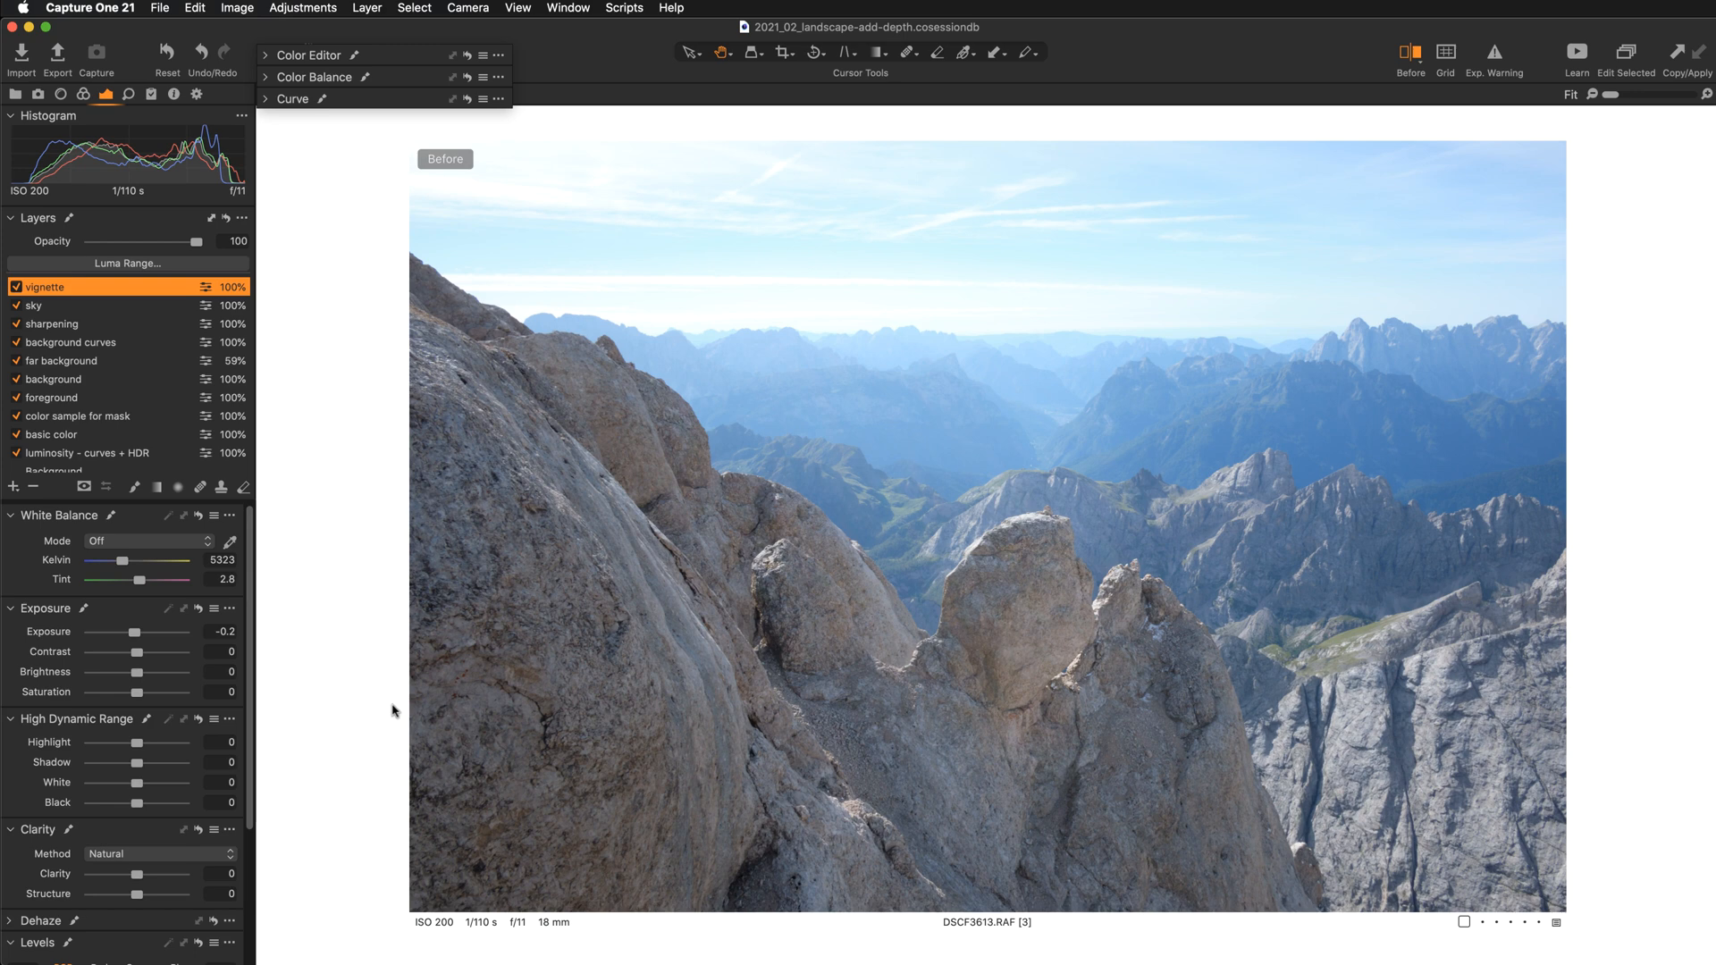
{"action": "key", "text": "y"}
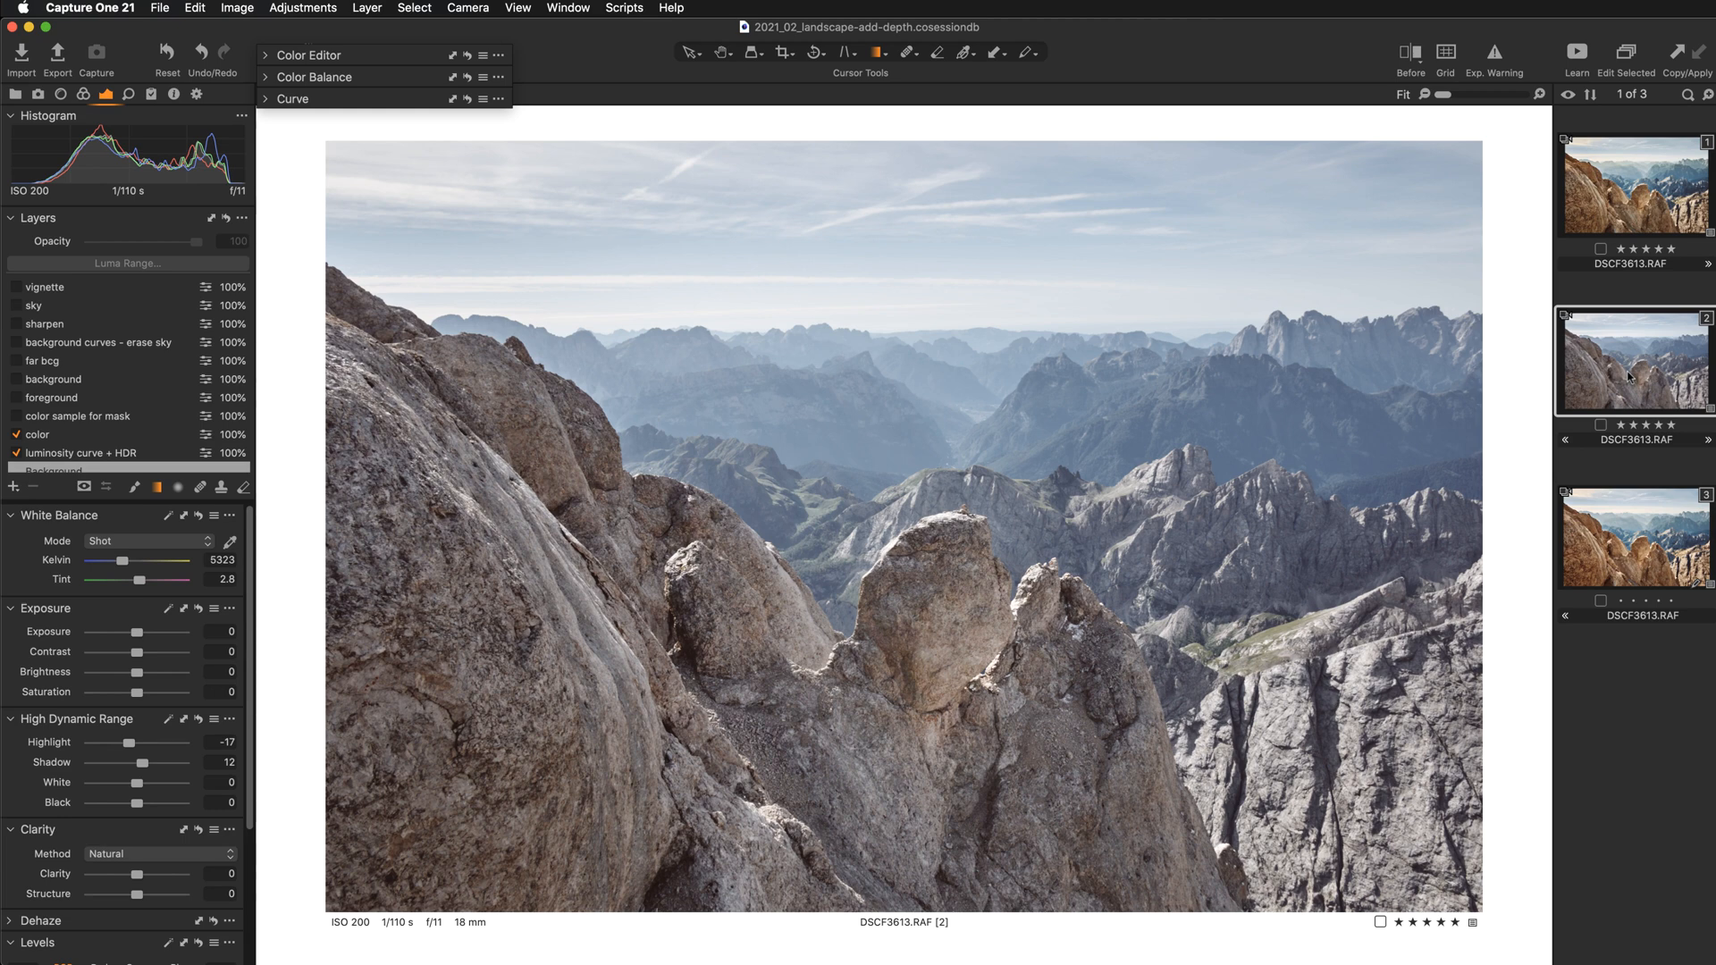
{"action": "left_click", "coordinate": [1659, 548]}
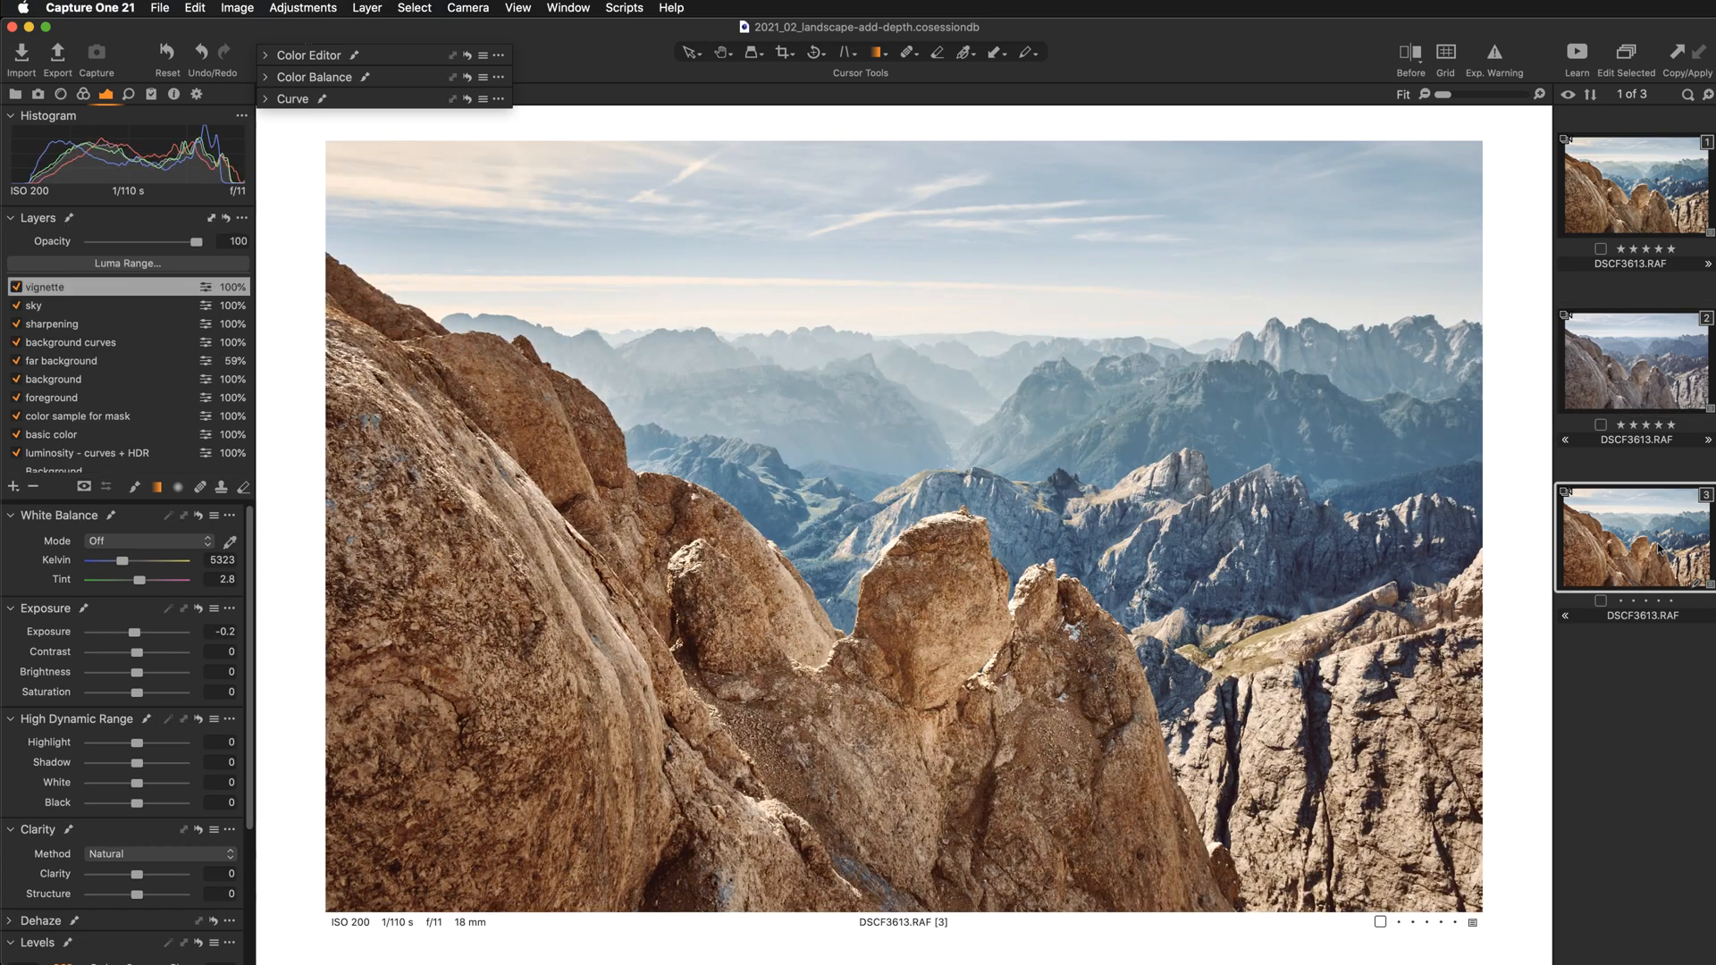
{"action": "key", "text": "super+b"}
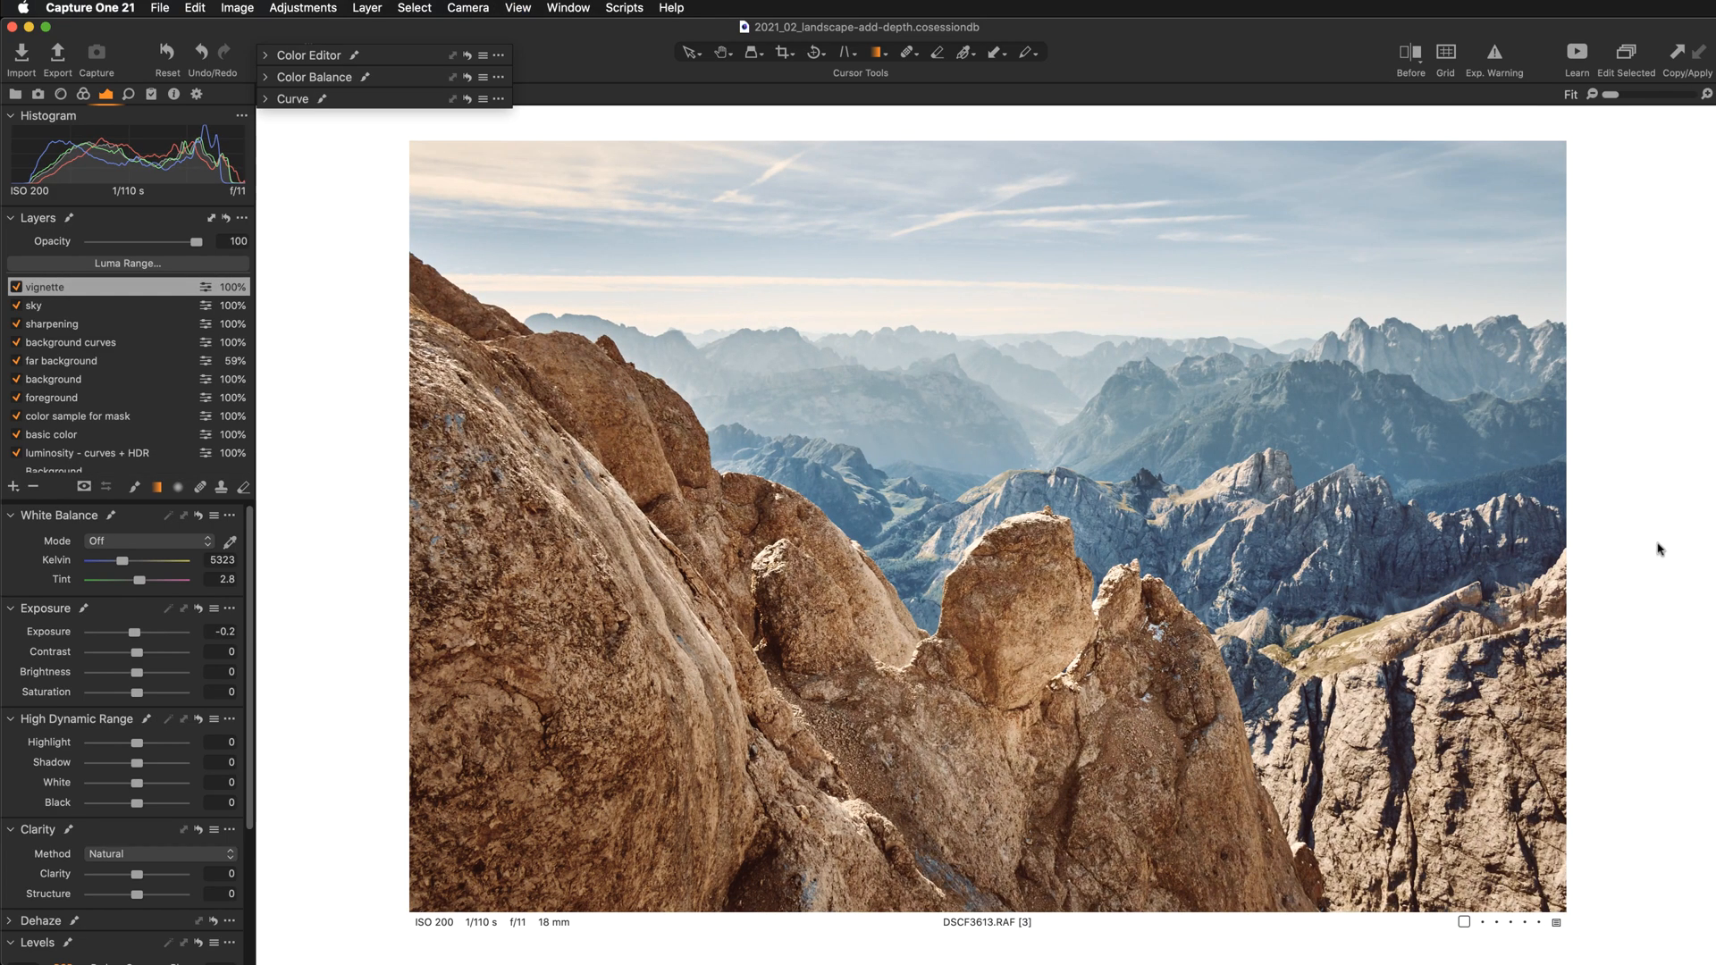